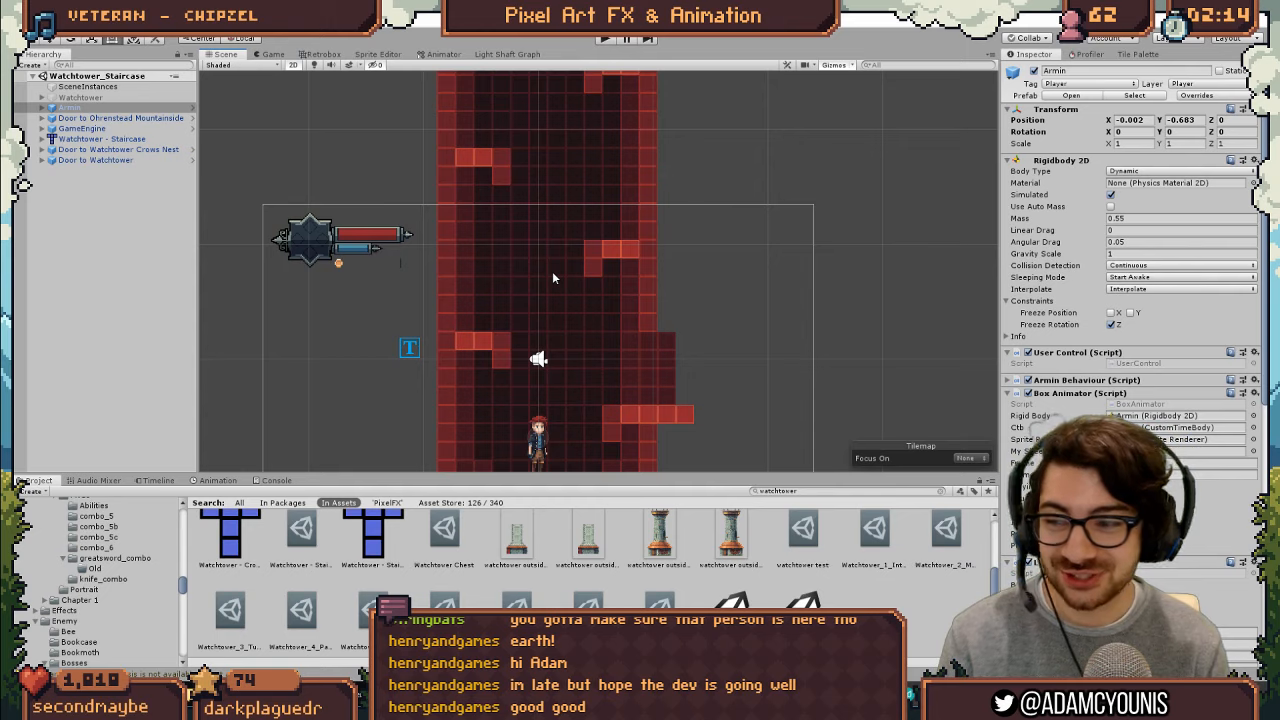
Step: Switch to Aseprite, show the animation preview and play the watchtower stairs animation test
key("alt+Tab")
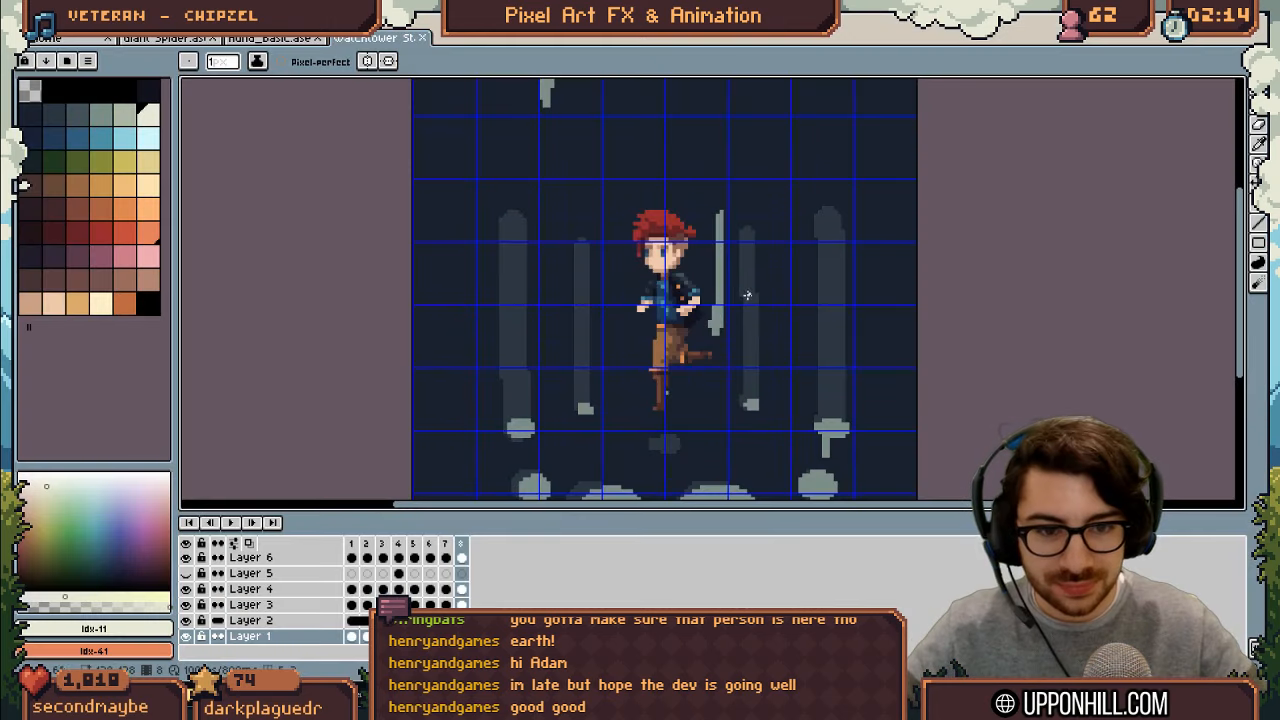
scroll(752, 298, "down", 4)
scroll(784, 289, "up", 2)
key("F7")
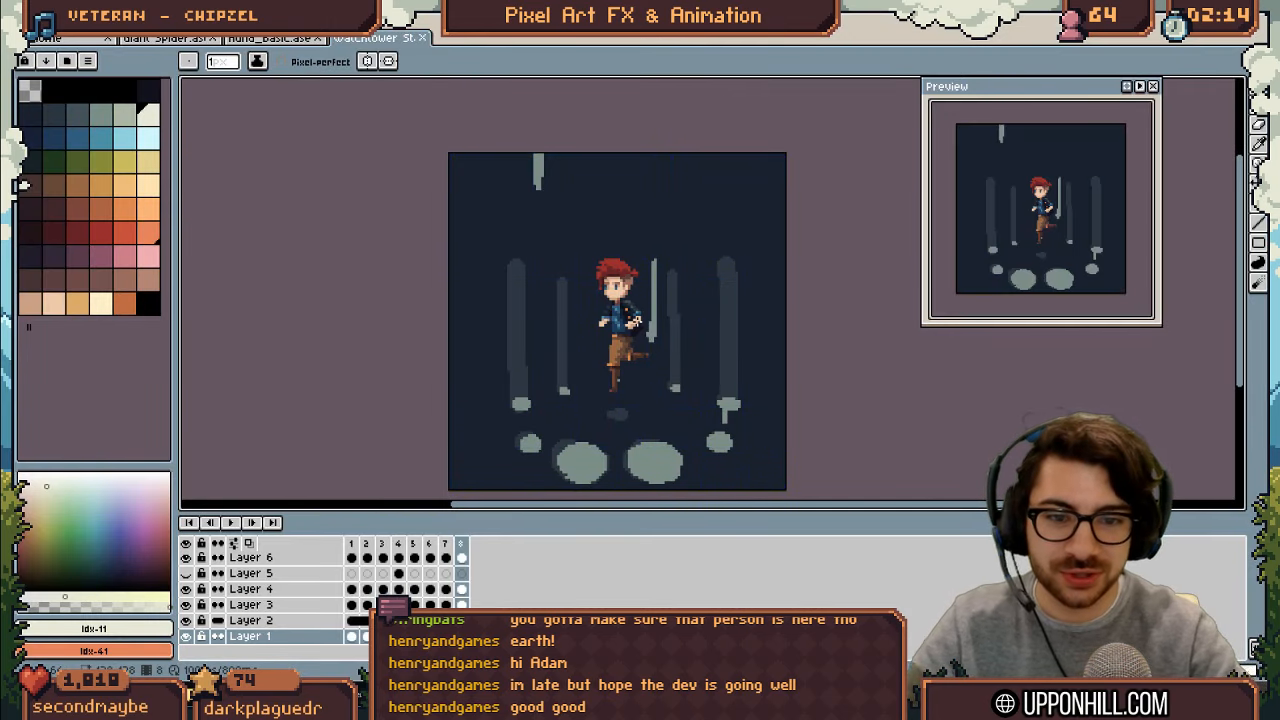
key("Return")
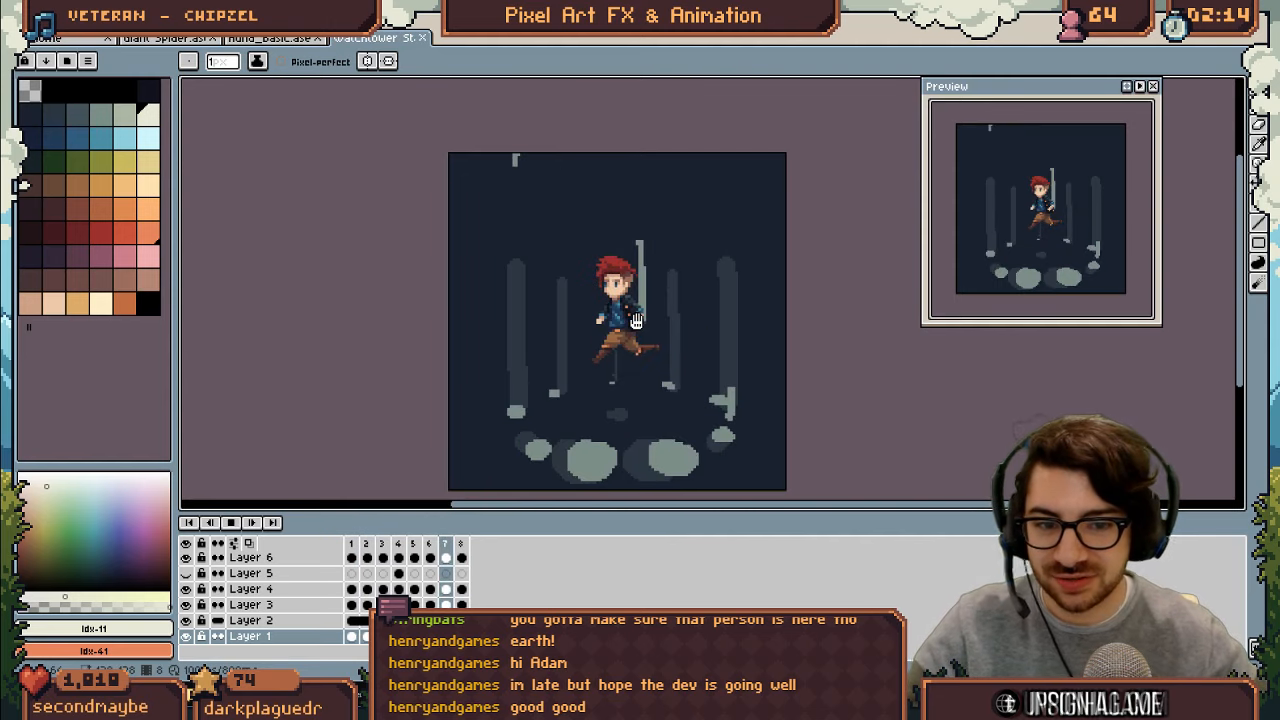
Step: Create a new sprite from the copied screenshot of the running game
key("ctrl+alt+n")
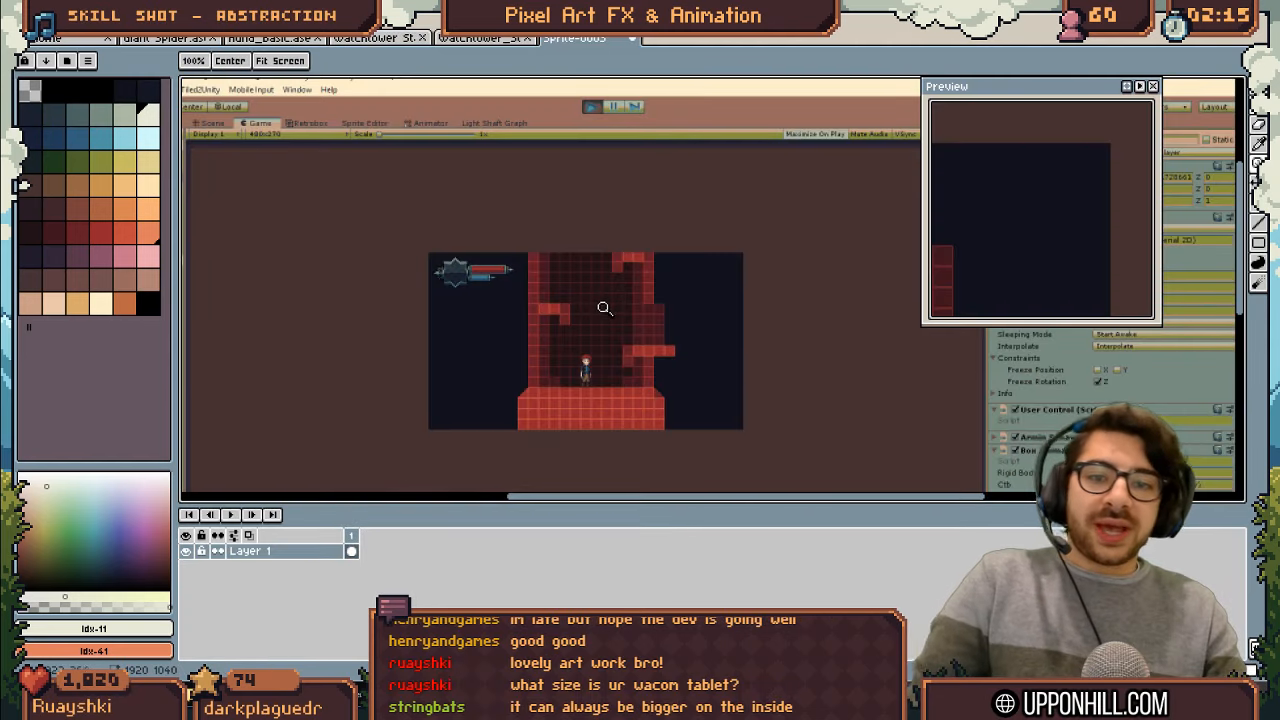
left_click(601, 396)
mouse_move(603, 394)
left_mouse_down()
mouse_move(589, 429)
mouse_move(600, 383)
left_mouse_up()
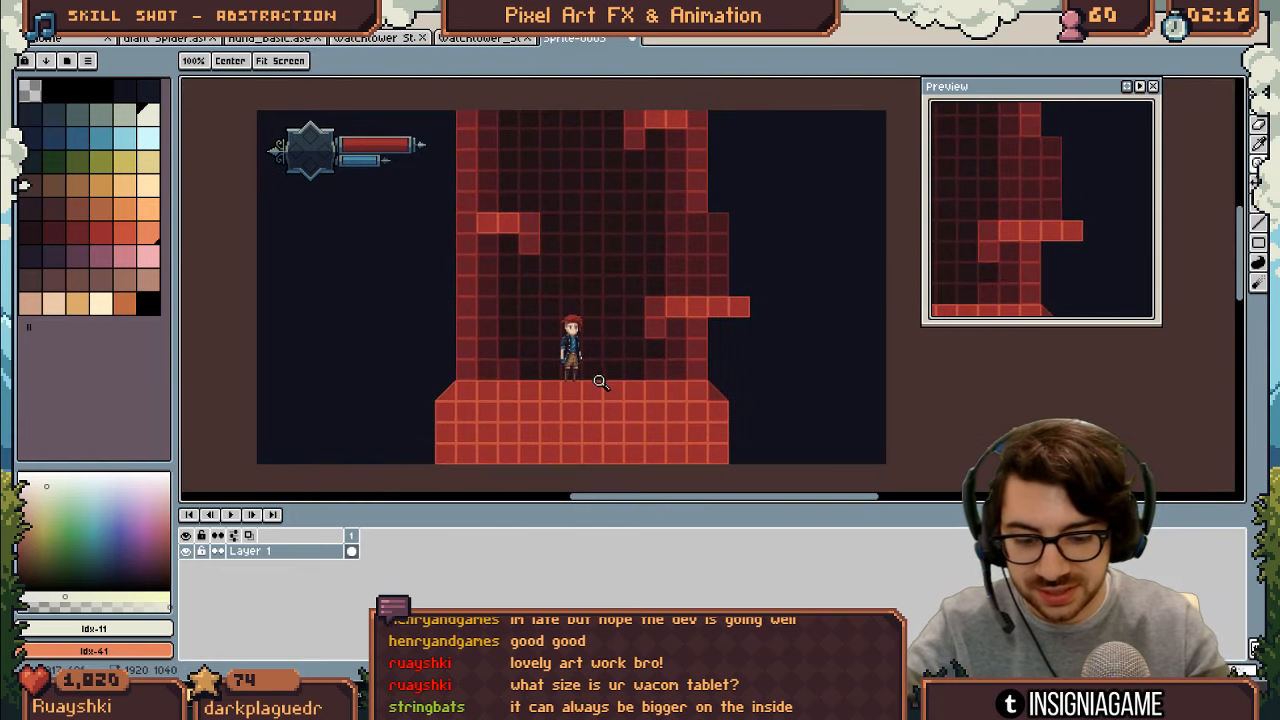
Step: Select the rectangular in-game view within the screenshot, excluding the surrounding editor interface
key("m")
left_click_drag(257, 109, 590, 349)
key("ctrl+d")
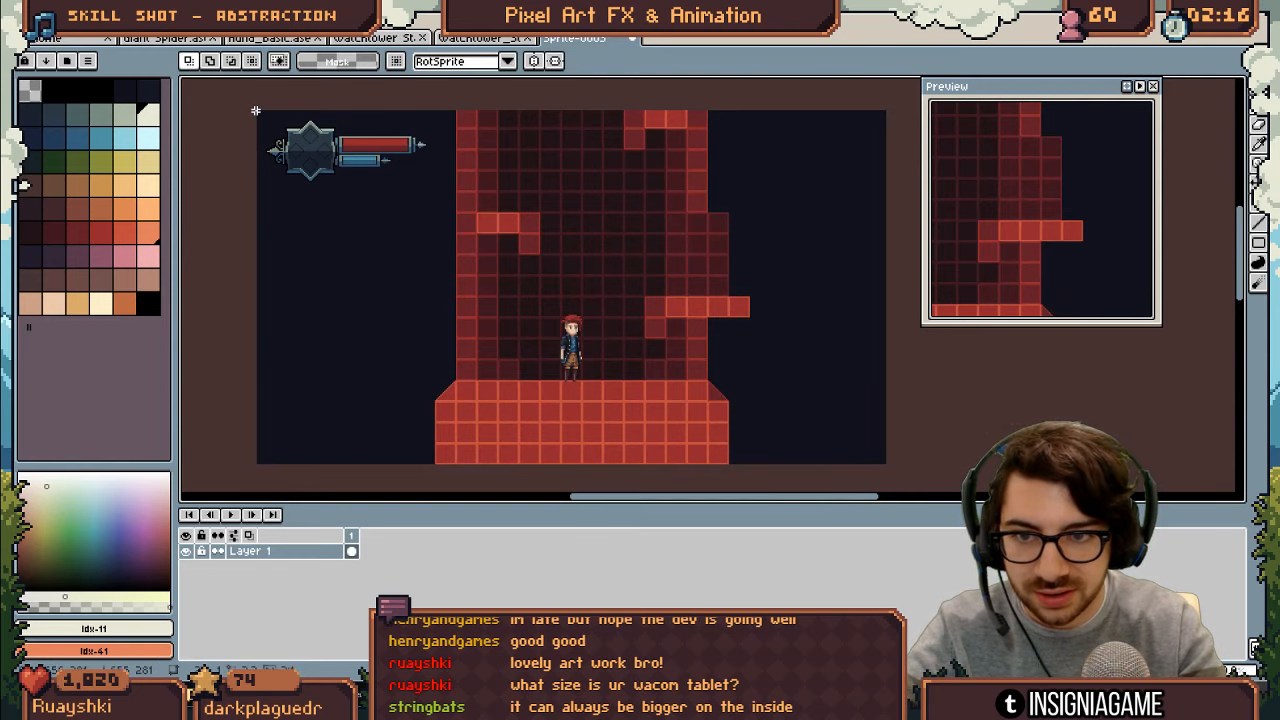
left_click_drag(256, 110, 725, 394)
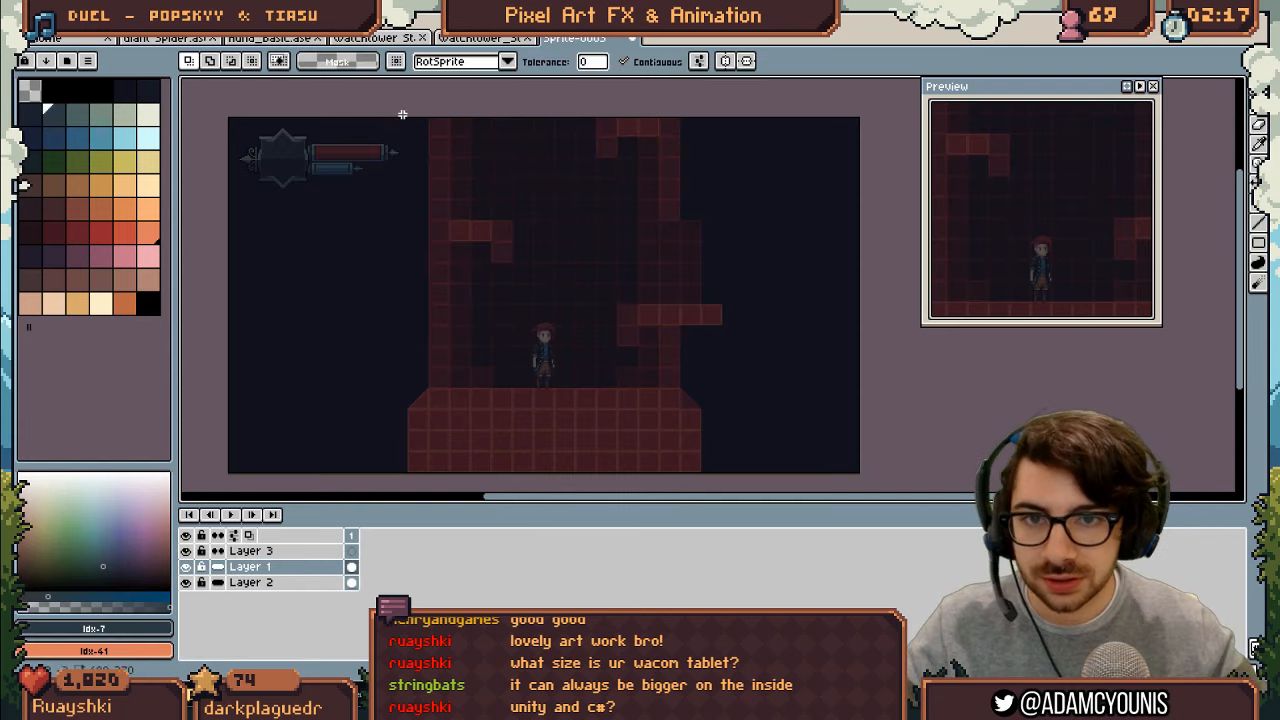
Step: Look through the open Watchtower Stairs Animation Test and Watchtower_Staircase sprites for reference
left_click(462, 40)
left_click(403, 40)
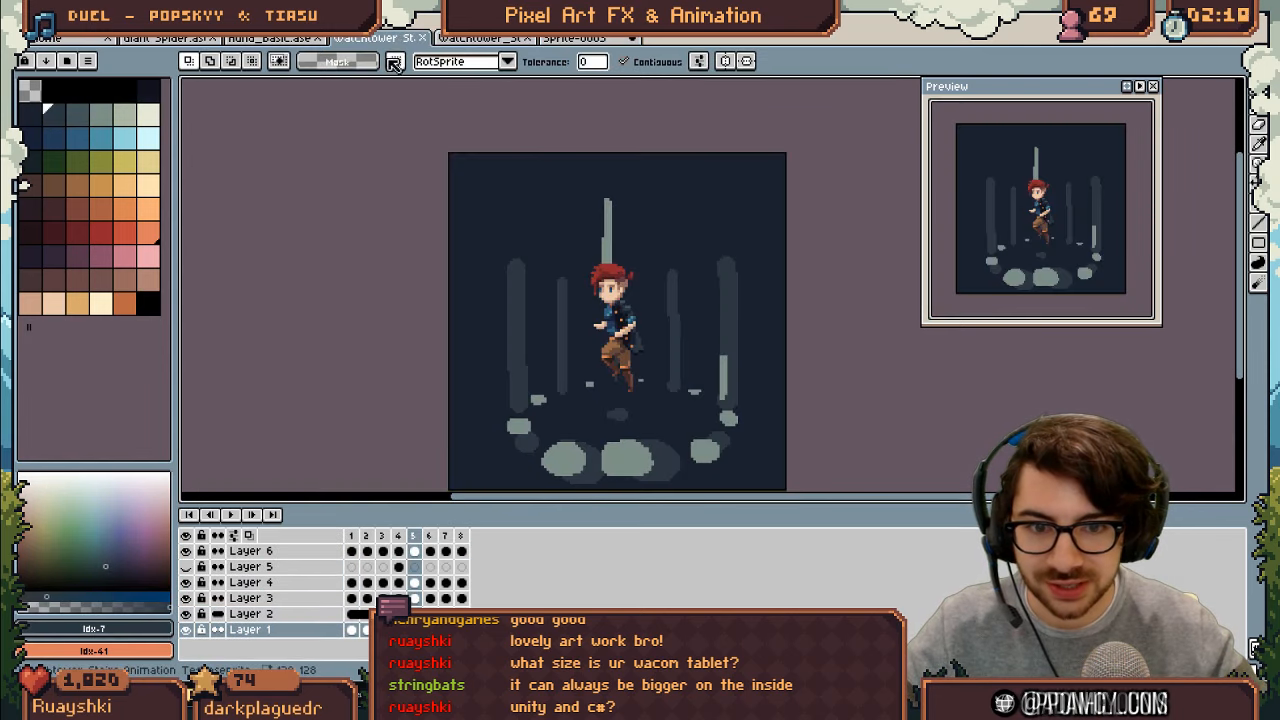
left_click(300, 40)
left_click(366, 40)
left_click(451, 40)
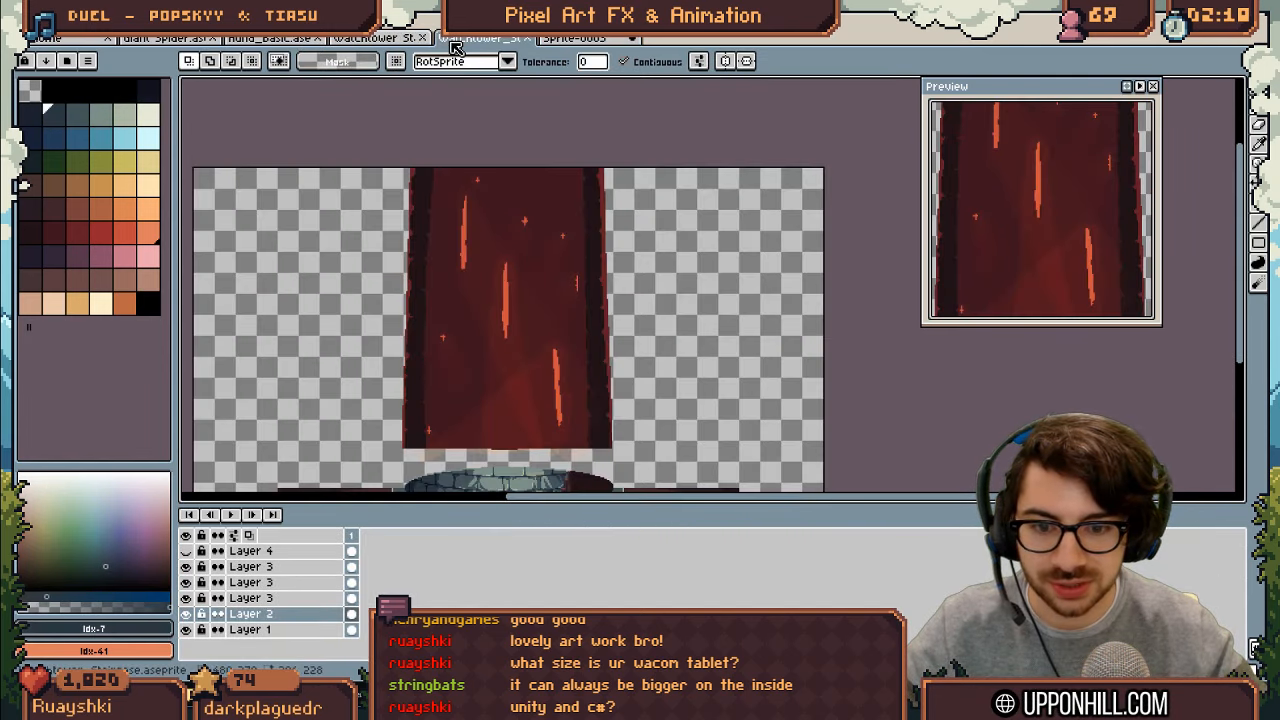
key("alt+Tab")
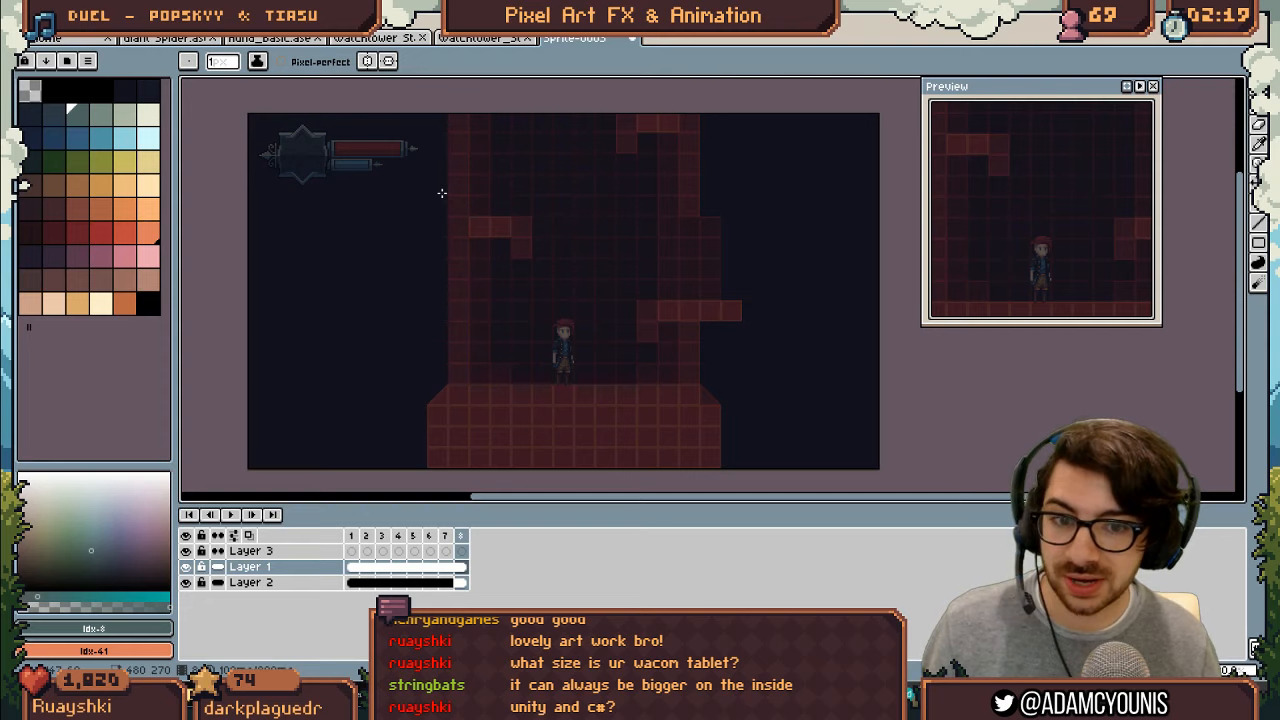
Step: Erase and repaint the edges of the two tall wall pillars so they spread outward toward the floor
scroll(617, 373, "up", 2)
scroll(549, 352, "down", 2)
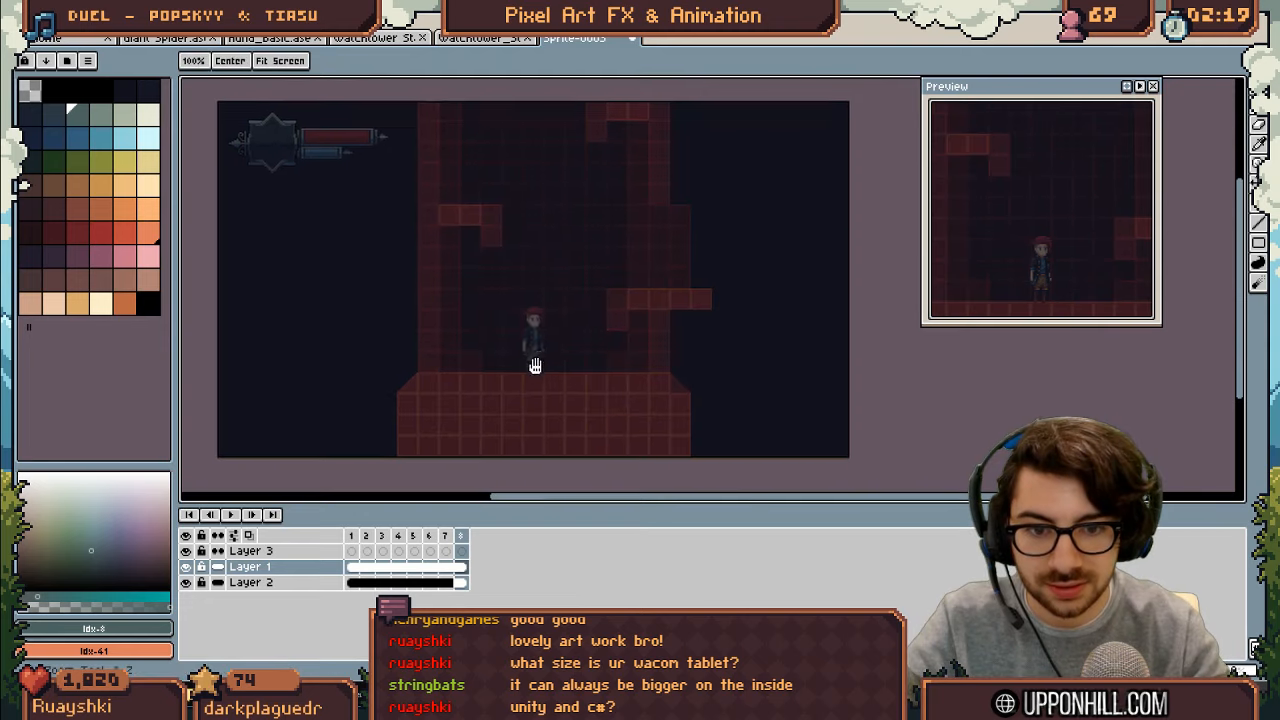
left_click_drag(535, 364, 528, 394)
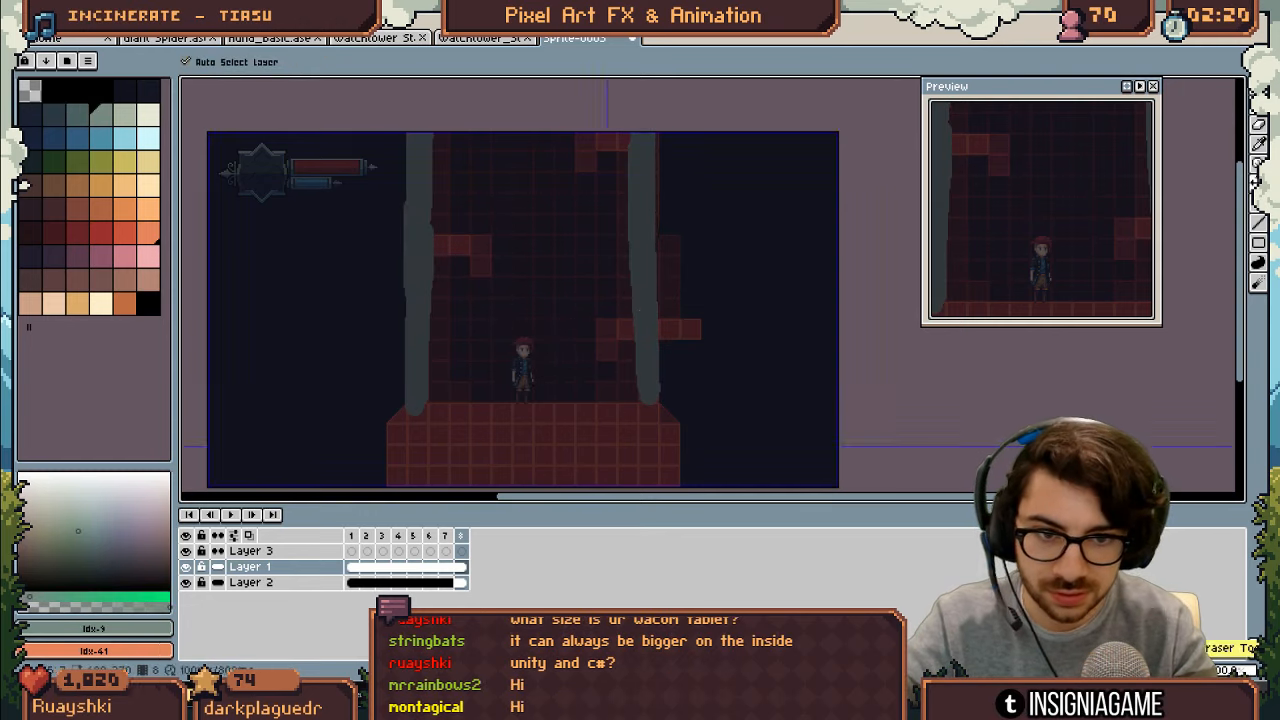
key("e")
left_click_drag(634, 140, 639, 312)
mouse_move(434, 140)
left_mouse_down()
mouse_move(429, 414)
mouse_move(398, 414)
left_mouse_up()
key("b")
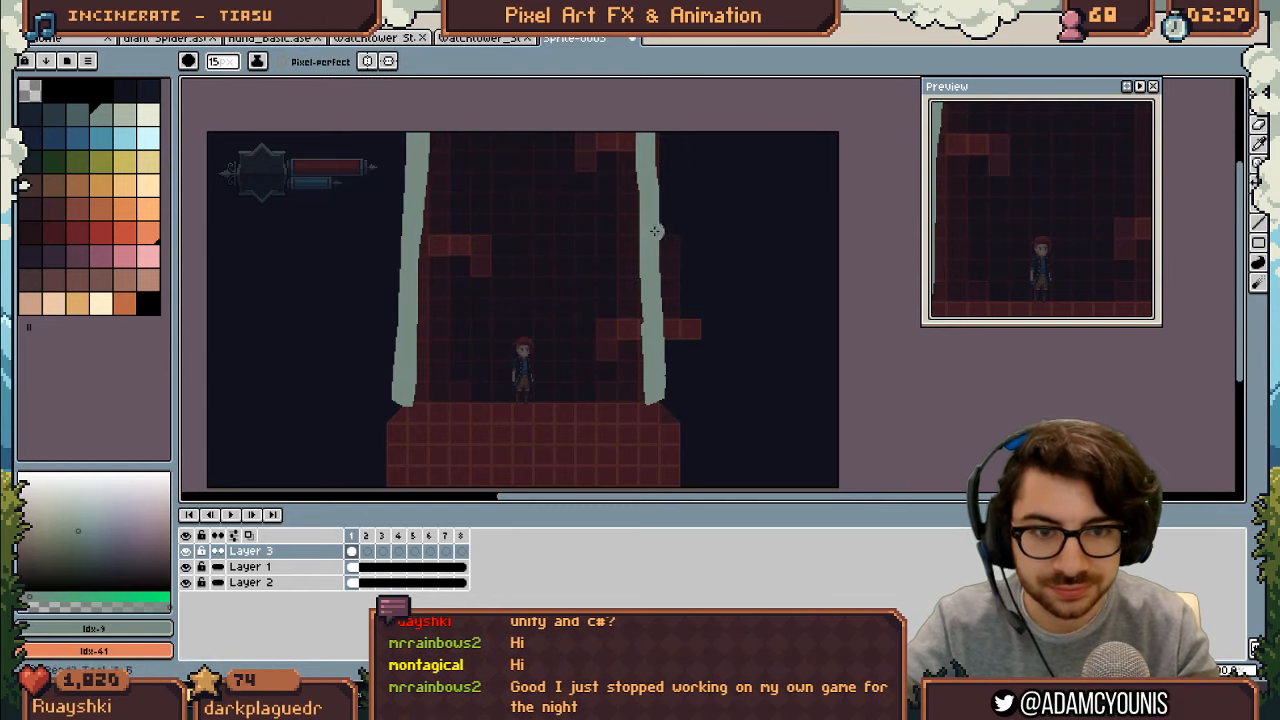
key("e")
key("b")
left_click_drag(418, 195, 410, 312)
Step: Add a new layer beneath the pillars' Layer 3 and paint a darker grey-green elliptical floor between the pillar bases
key("shift+n")
left_click_drag(300, 551, 326, 583)
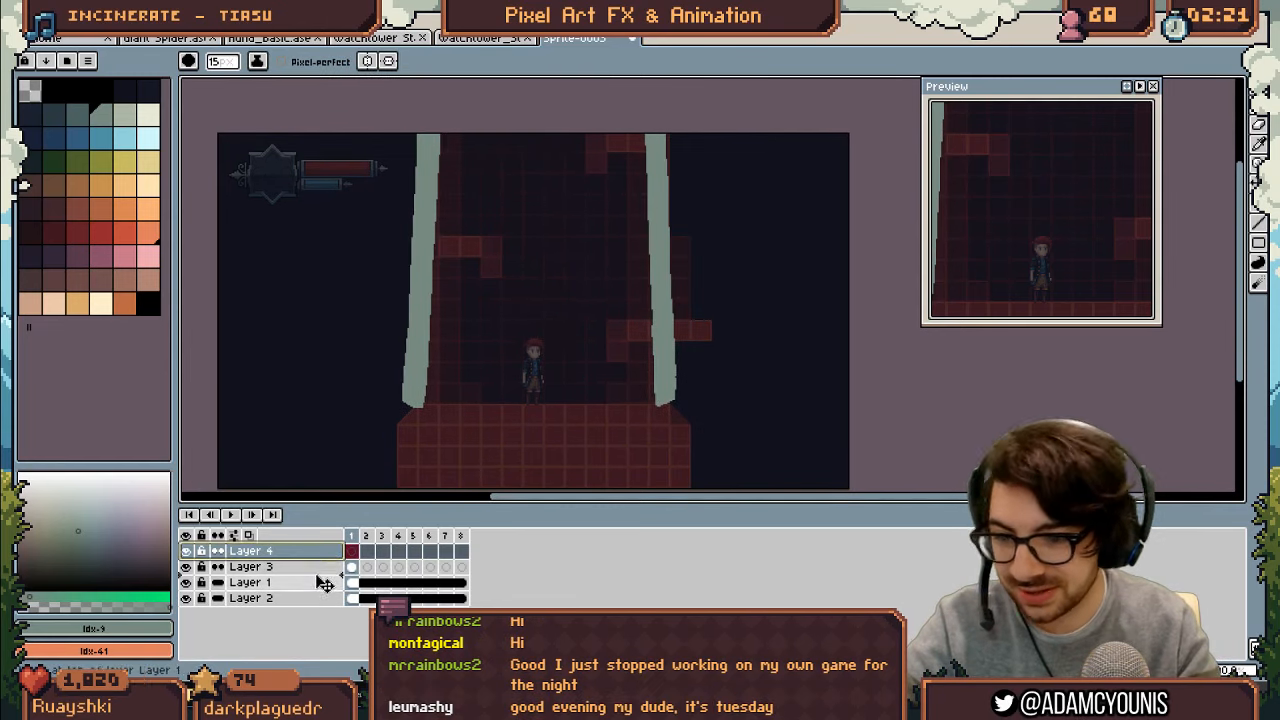
key("[")
mouse_move(420, 408)
left_mouse_down()
mouse_move(658, 405)
mouse_move(430, 398)
left_mouse_up()
key("e")
mouse_move(412, 418)
left_mouse_down()
mouse_move(555, 440)
mouse_move(666, 410)
left_mouse_up()
scroll(615, 409, "up", 1)
key("b")
left_click_drag(668, 360, 351, 374)
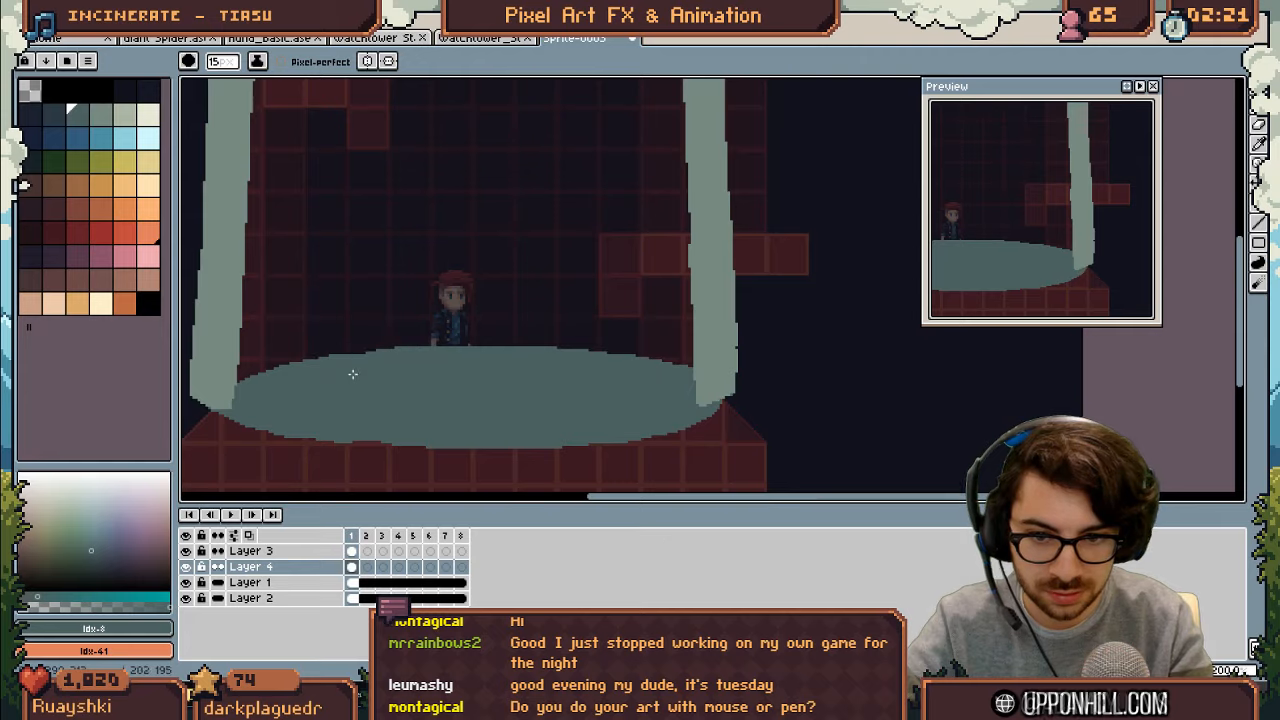
Step: Select the elliptical floor and squash it vertically into a flatter ellipse at the pillar bases
scroll(578, 307, "down", 1)
key("m")
left_click_drag(369, 296, 669, 391)
left_click_drag(519, 296, 519, 314)
left_click_drag(457, 234, 483, 281)
left_click_drag(483, 281, 483, 295)
Step: Copy the character from the armin_idle_05 sprite into a new layer of Sprite-0003 and place him on the elliptical floor
left_click(30, 20)
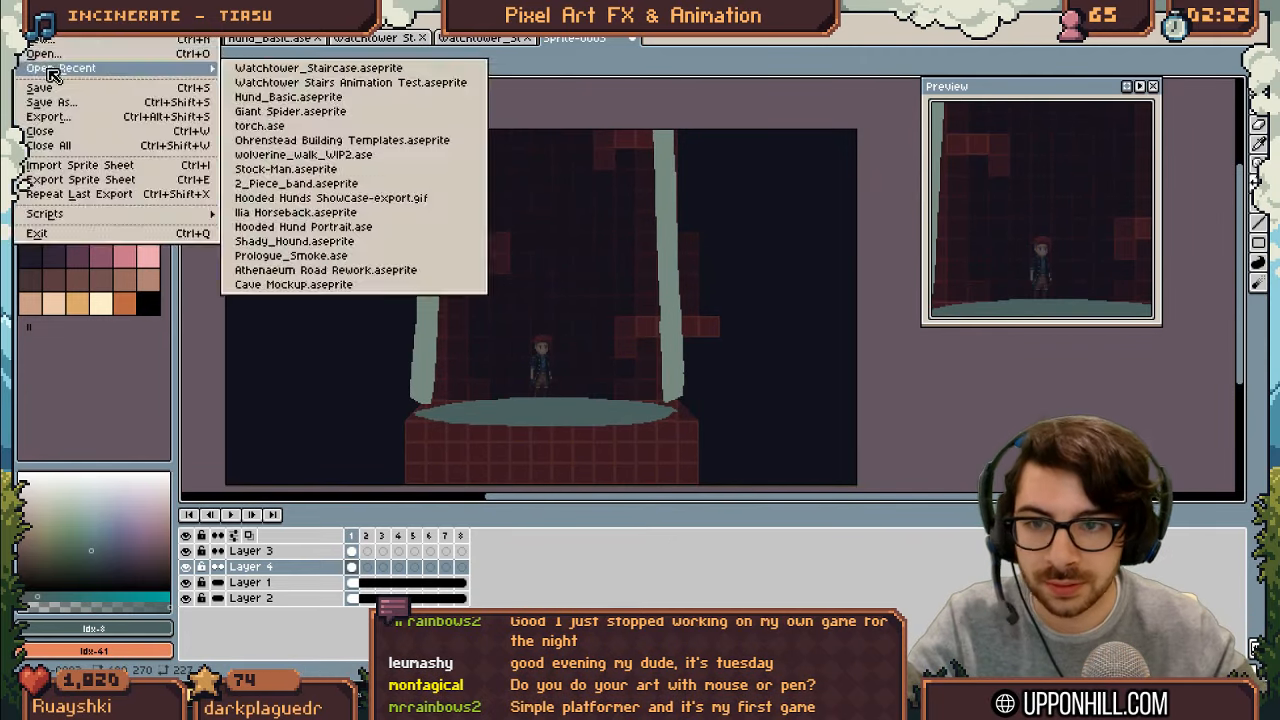
left_click(51, 52)
key("ctrl+c")
left_click(575, 38)
key("shift+n")
key("ctrl+v")
left_click_drag(254, 188, 522, 371)
scroll(514, 371, "up", 1)
Step: Open the watchtower sprite, hide its grid and make the staircase's layer, Layer 9, active
key("ctrl+o")
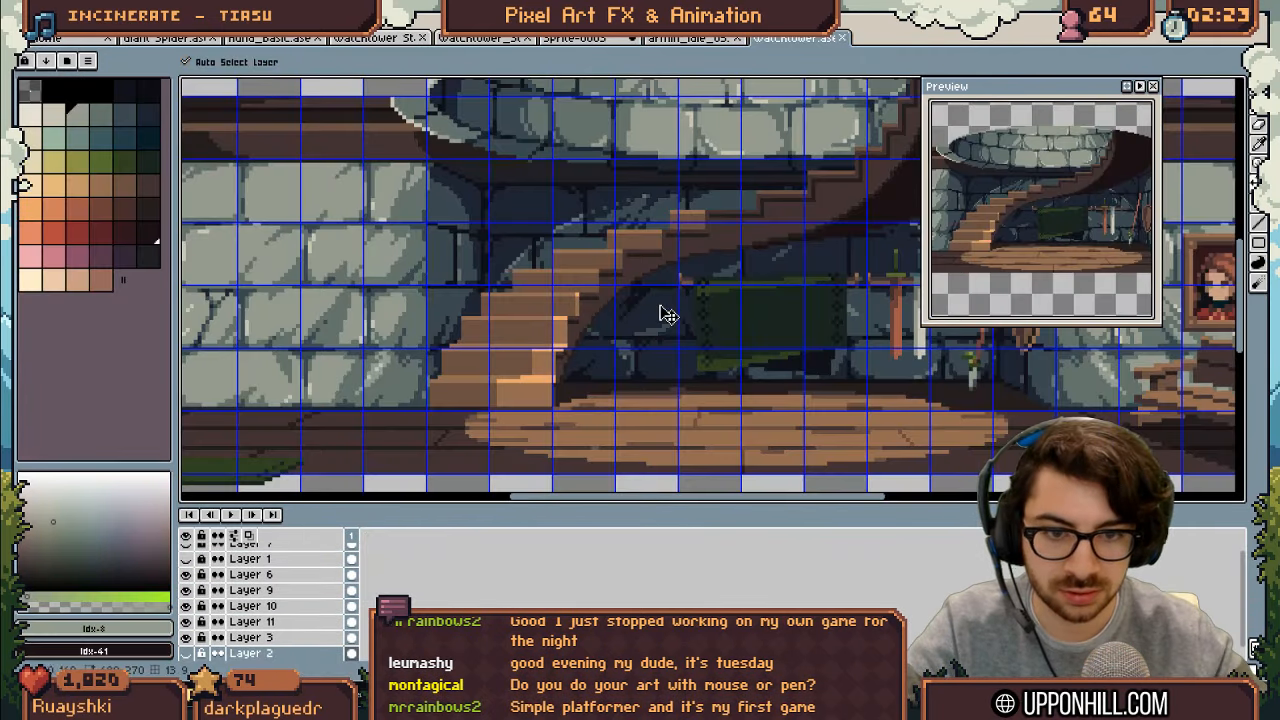
left_click_drag(660, 308, 549, 366)
key("ctrl+apostrophe")
key("b")
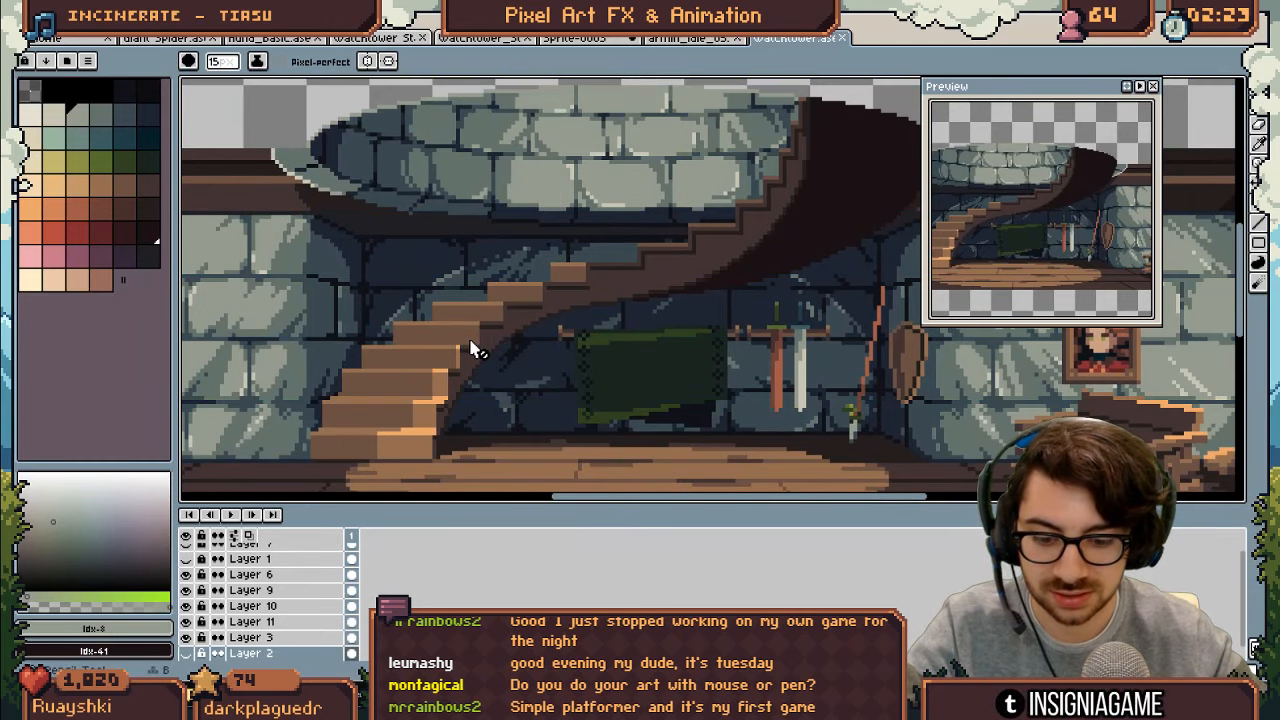
left_click_drag(470, 341, 474, 321, "ctrl")
key("ctrl+z")
scroll(472, 322, "down", 1)
key("m")
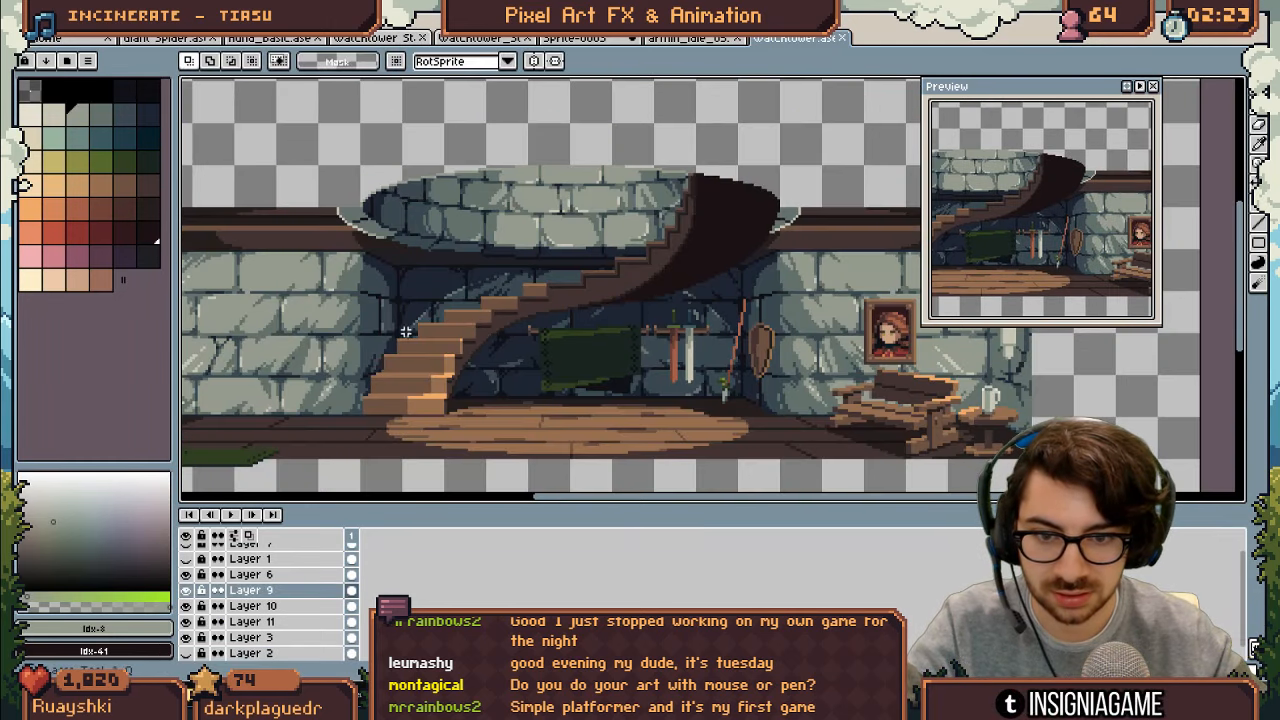
Step: Lasso the whole curved wooden staircase and cut it out of Layer 9
mouse_move(375, 333)
left_mouse_down()
mouse_move(347, 376)
mouse_move(436, 428)
left_mouse_up()
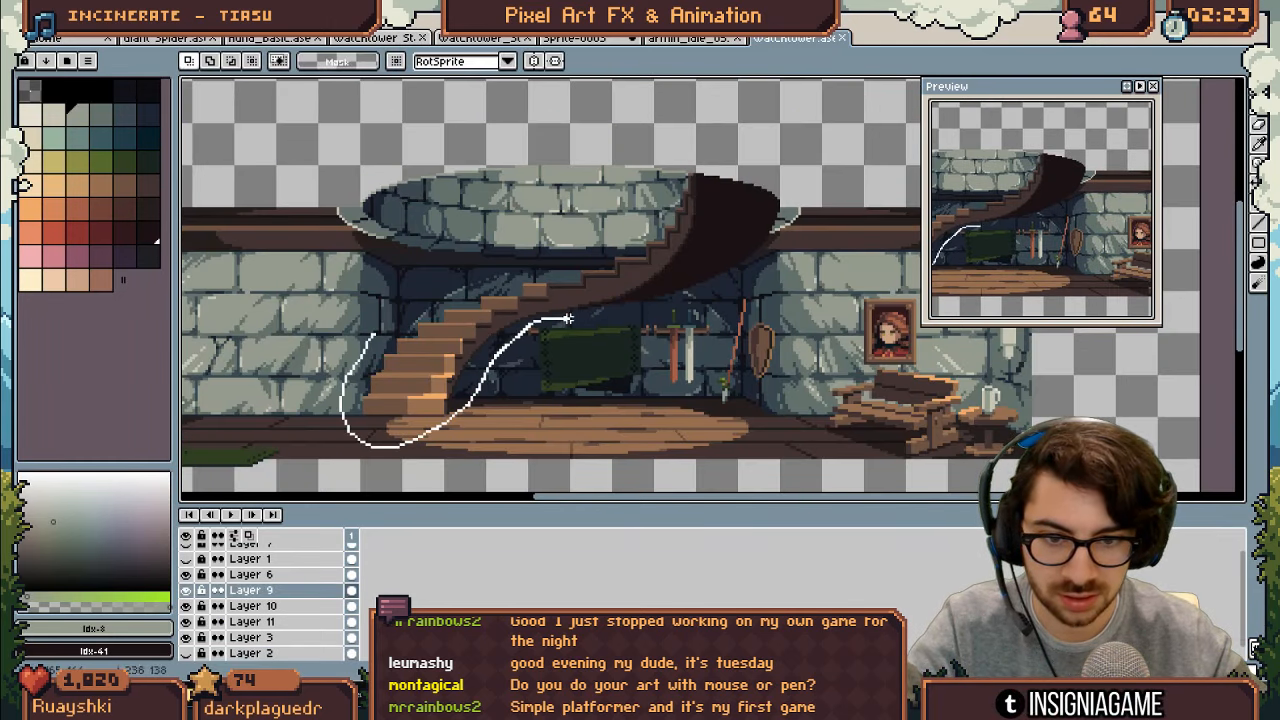
left_click_drag(568, 318, 694, 298)
mouse_move(786, 233)
left_mouse_down()
mouse_move(547, 157)
mouse_move(378, 312)
left_mouse_up()
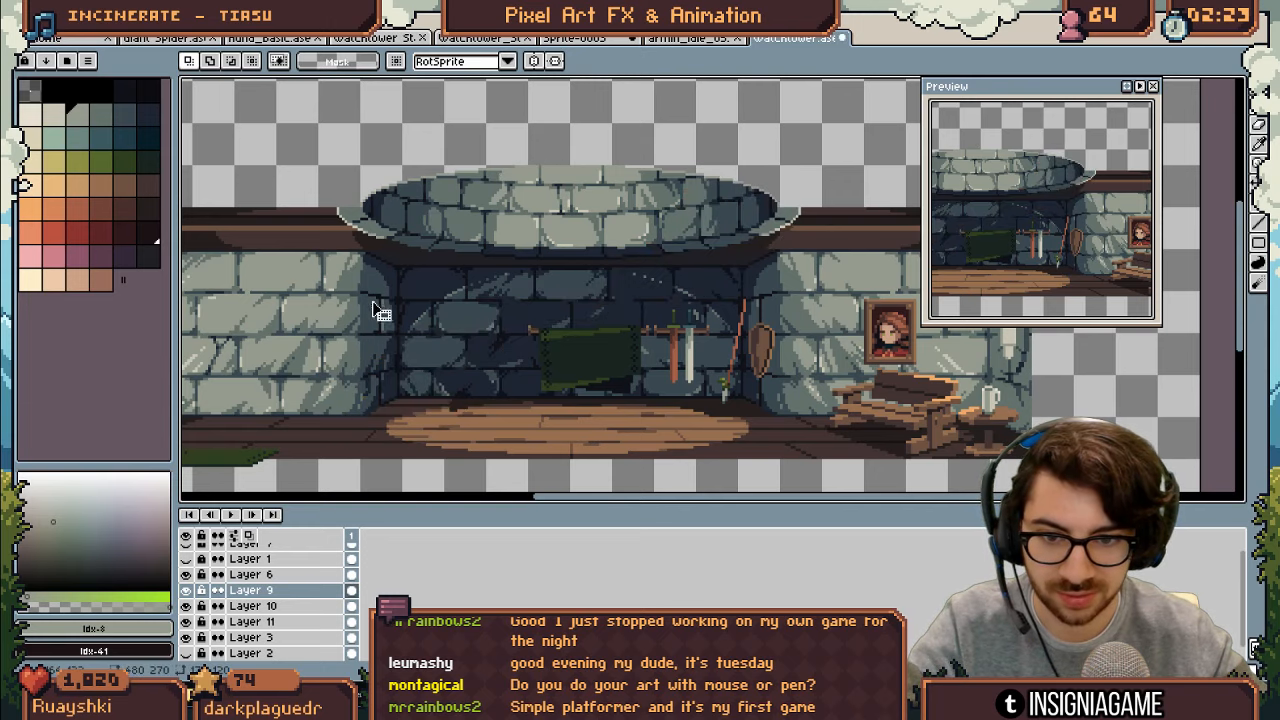
Step: Paste the staircase into a new layer directly above Layer 1 in Sprite-0003 and deselect it
left_click(580, 40)
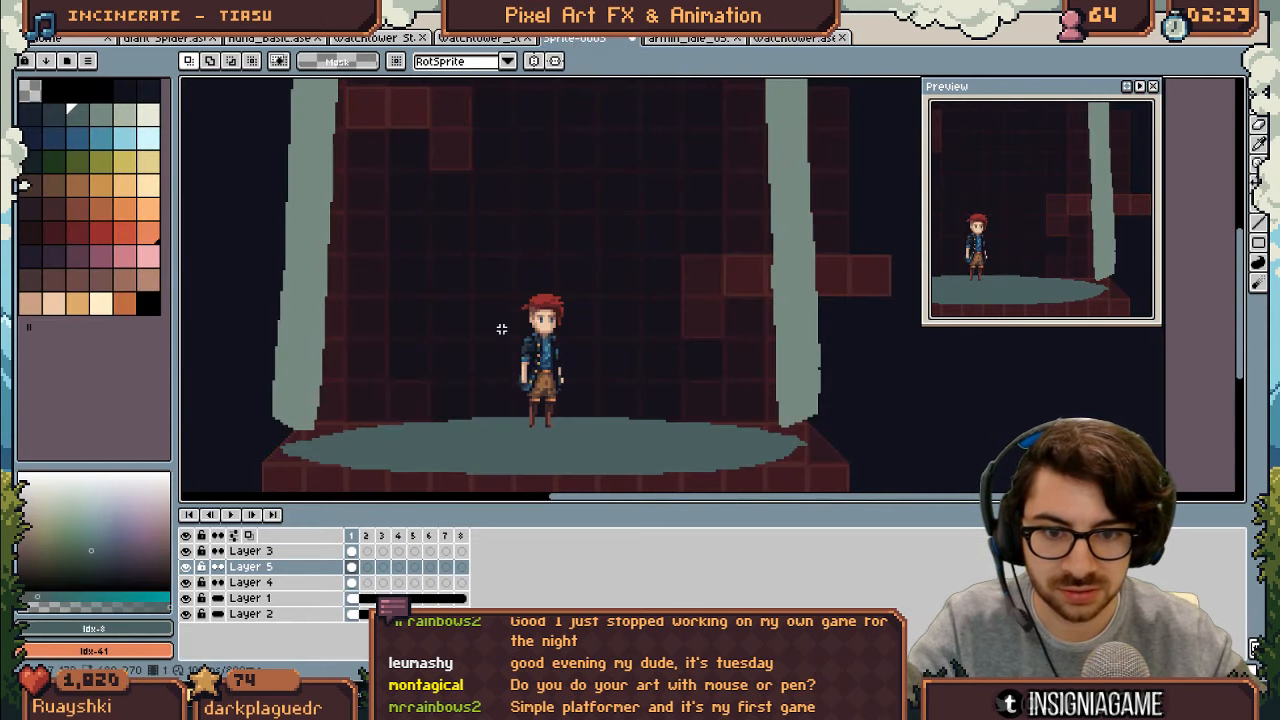
scroll(498, 334, "down", 2)
left_click(309, 597)
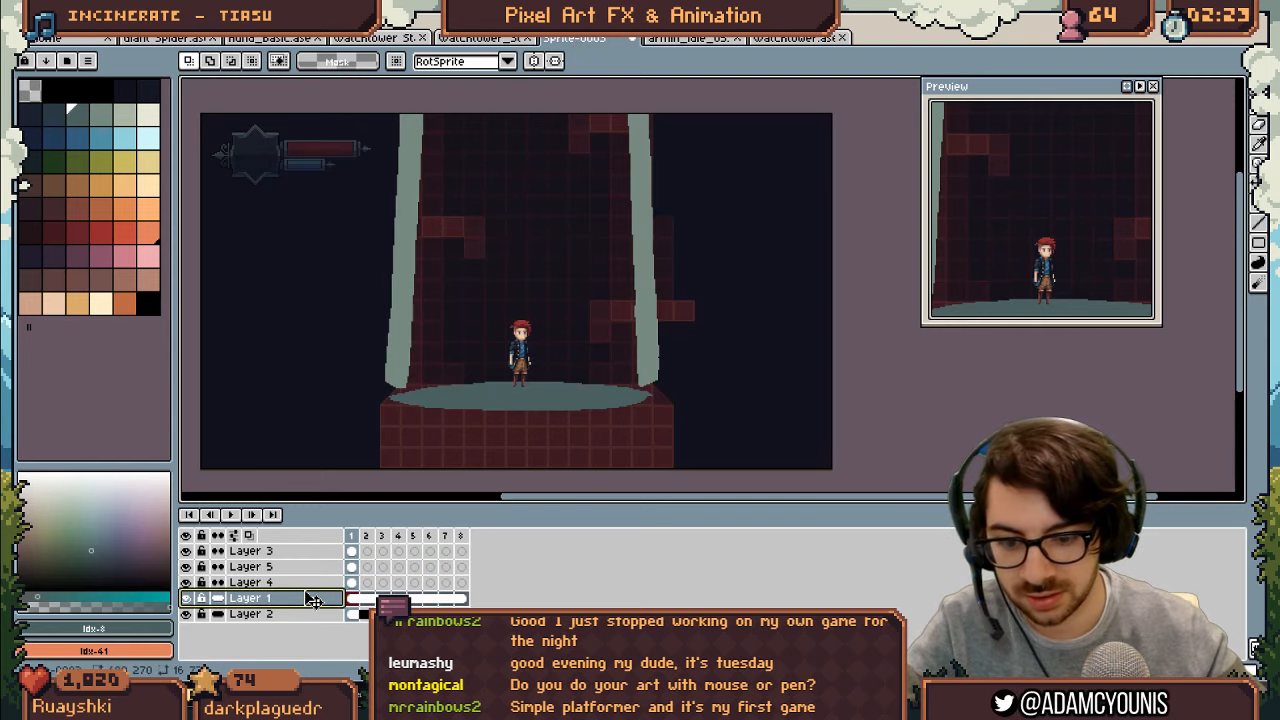
key("shift+n")
key("ctrl+v")
key("ctrl+d")
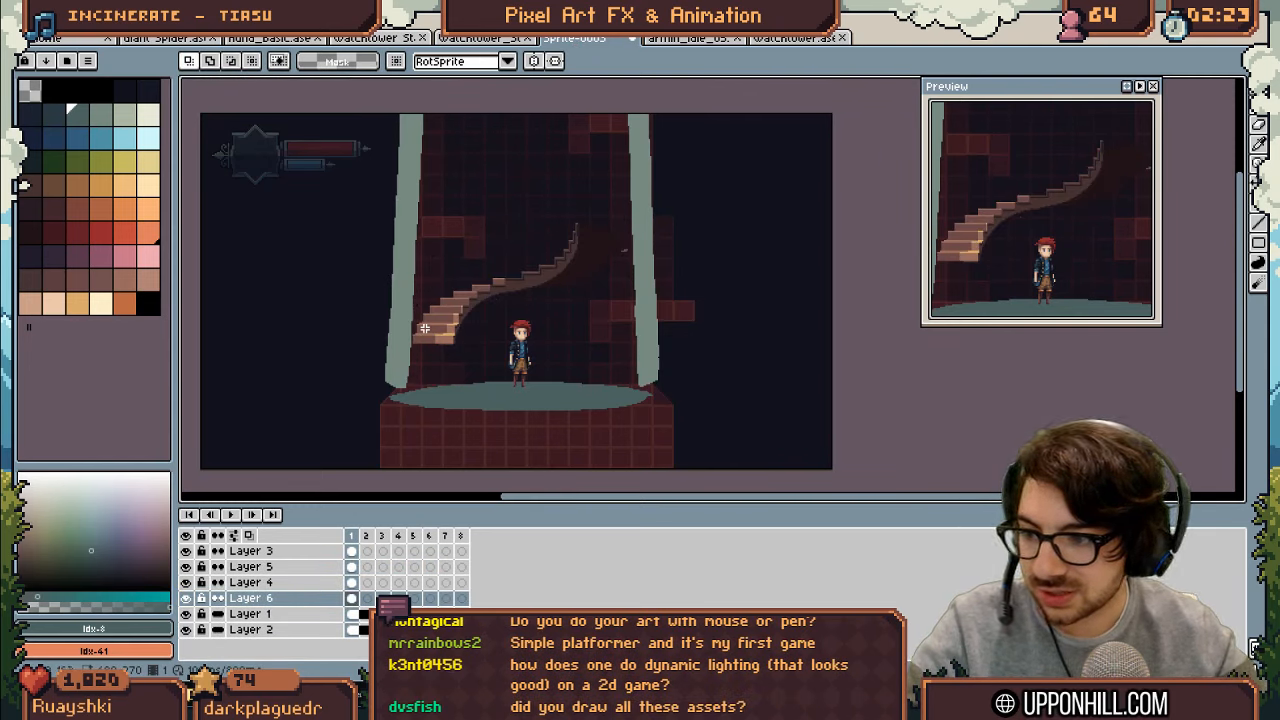
Step: Move the staircase down so it crosses the elliptical floor and passes beneath the character's feet
key("v")
left_click_drag(421, 306, 443, 423)
left_click_drag(526, 368, 532, 354)
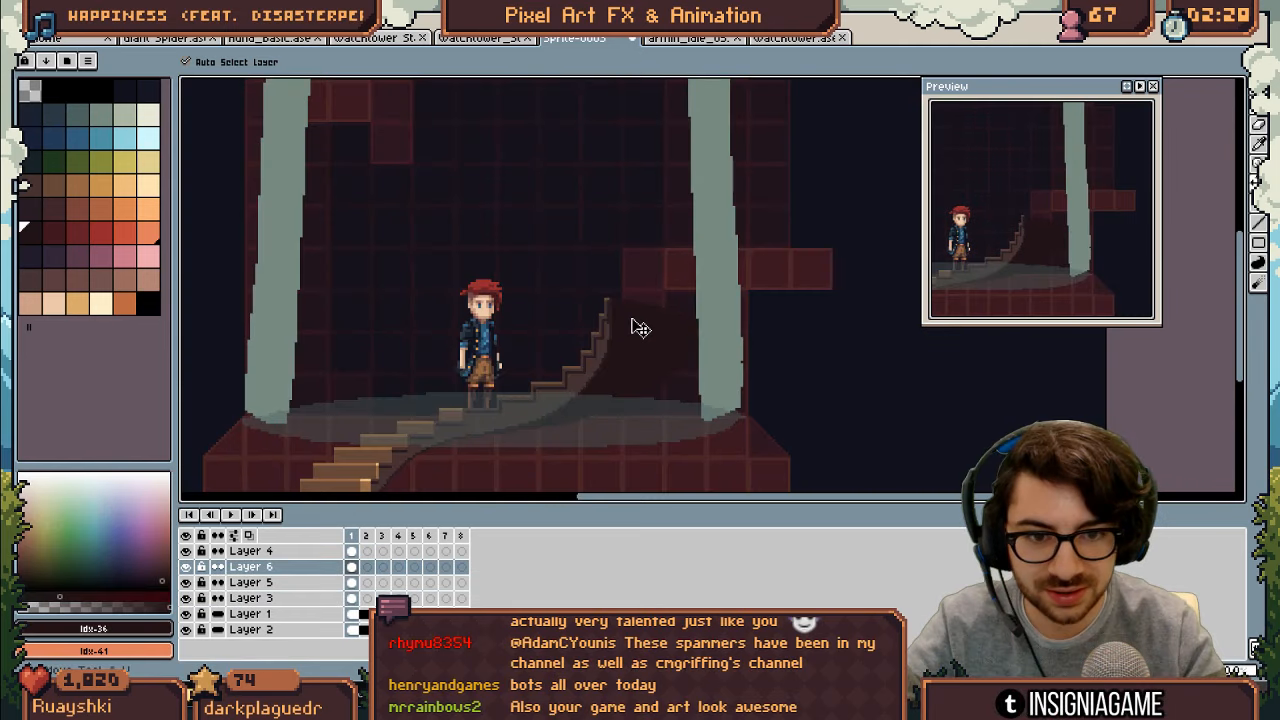
Step: Hide Layer 1 and Layer 2, and undo the trial brush stroke at the staircase's upper end
key("b")
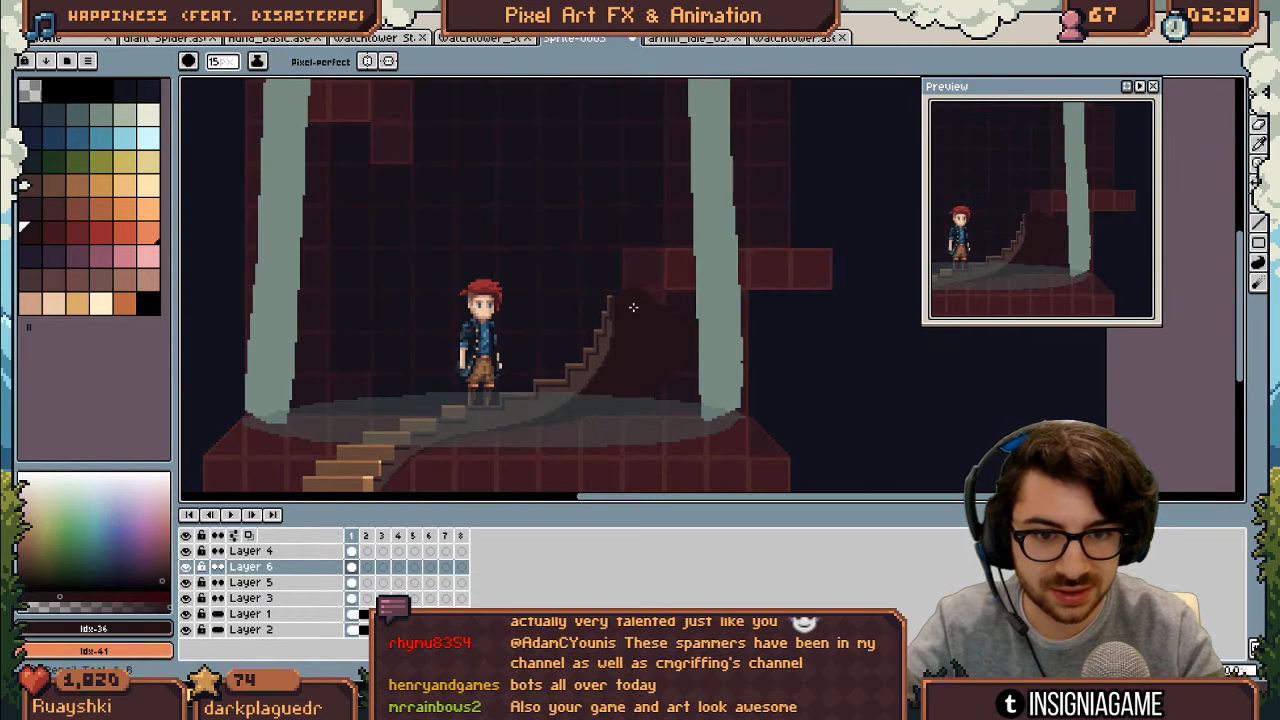
key("ctrl+z")
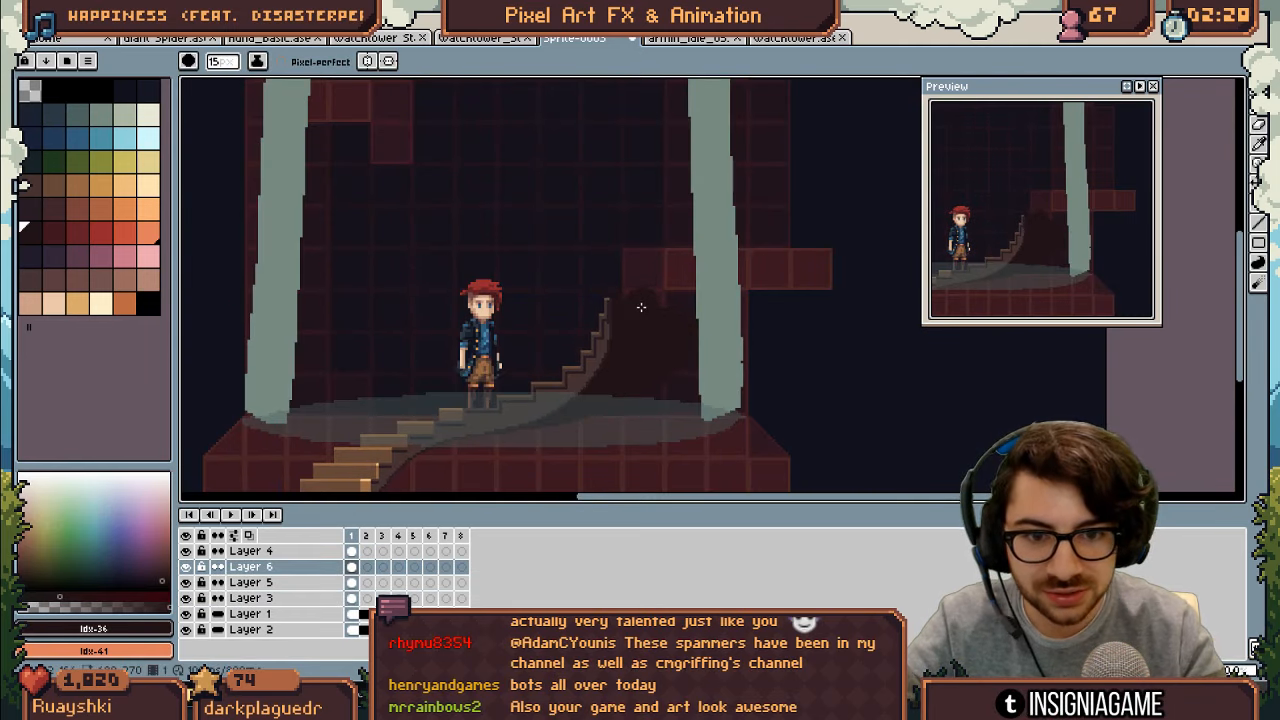
left_click(187, 613)
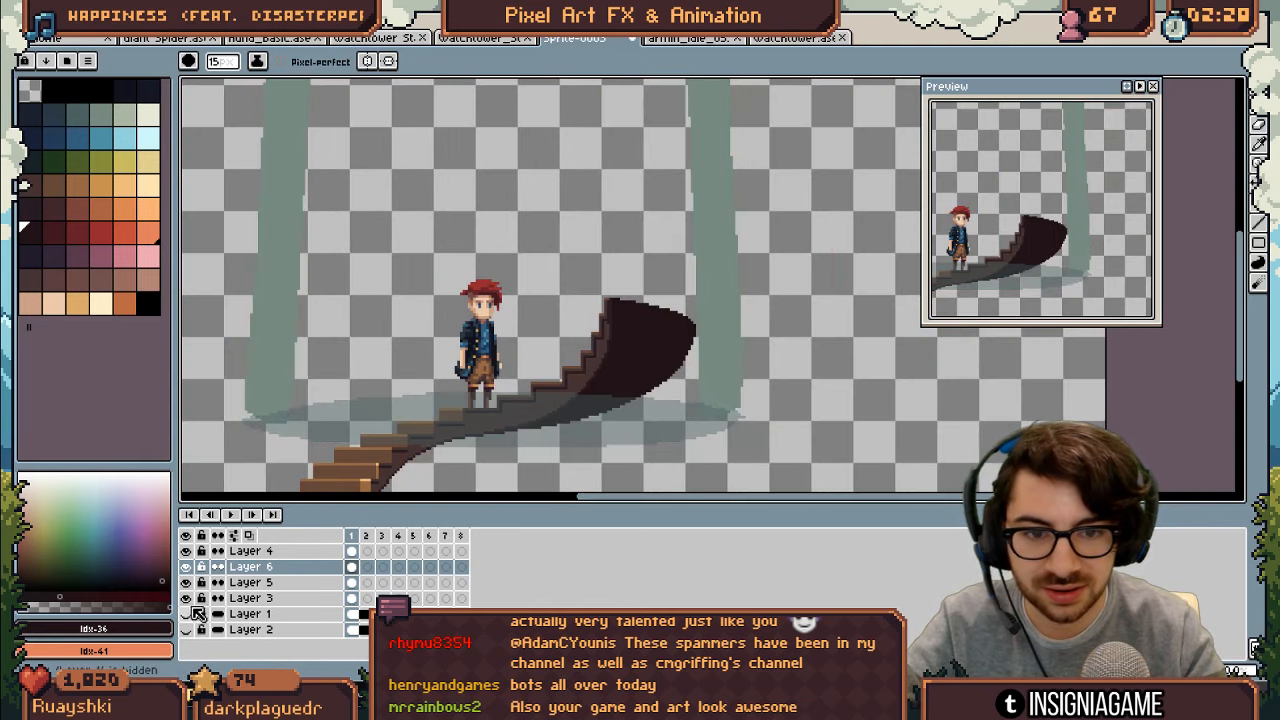
left_click_drag(659, 341, 663, 300)
key("ctrl+z")
key("e")
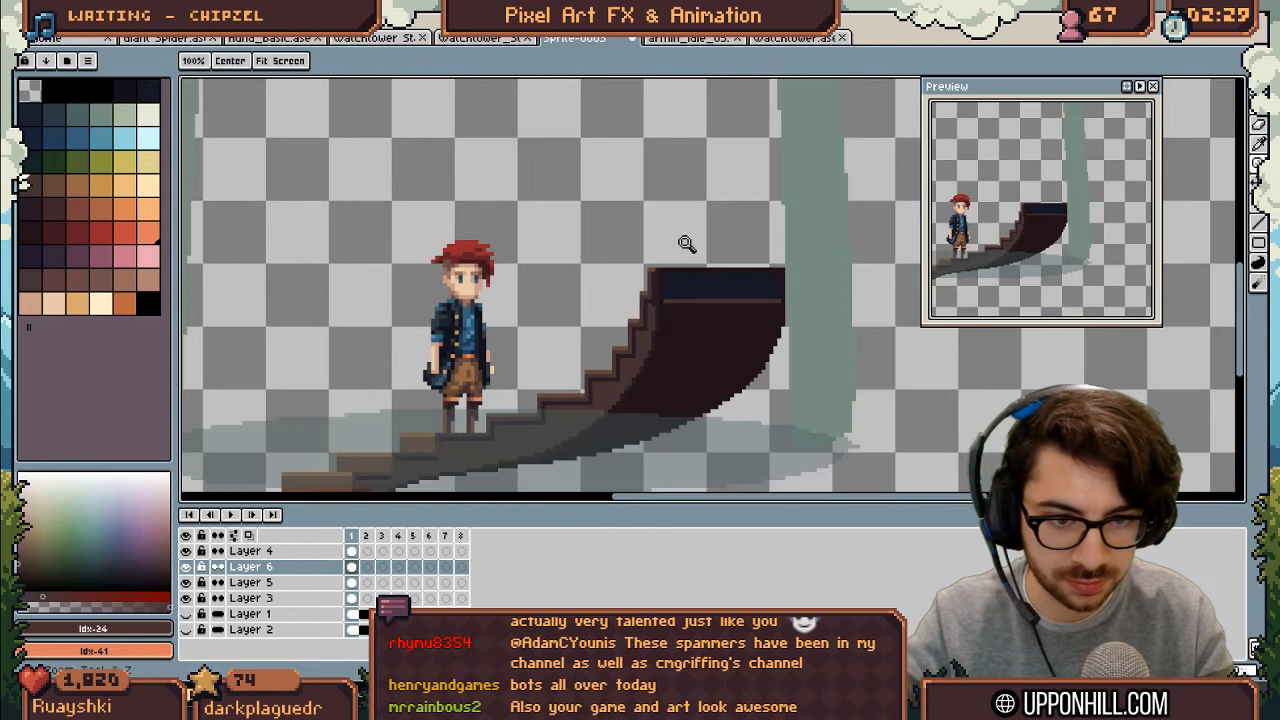
Step: Draw a straight 1 px brown line along the top edge of the staircase's dark upper section
scroll(712, 225, "down", 1)
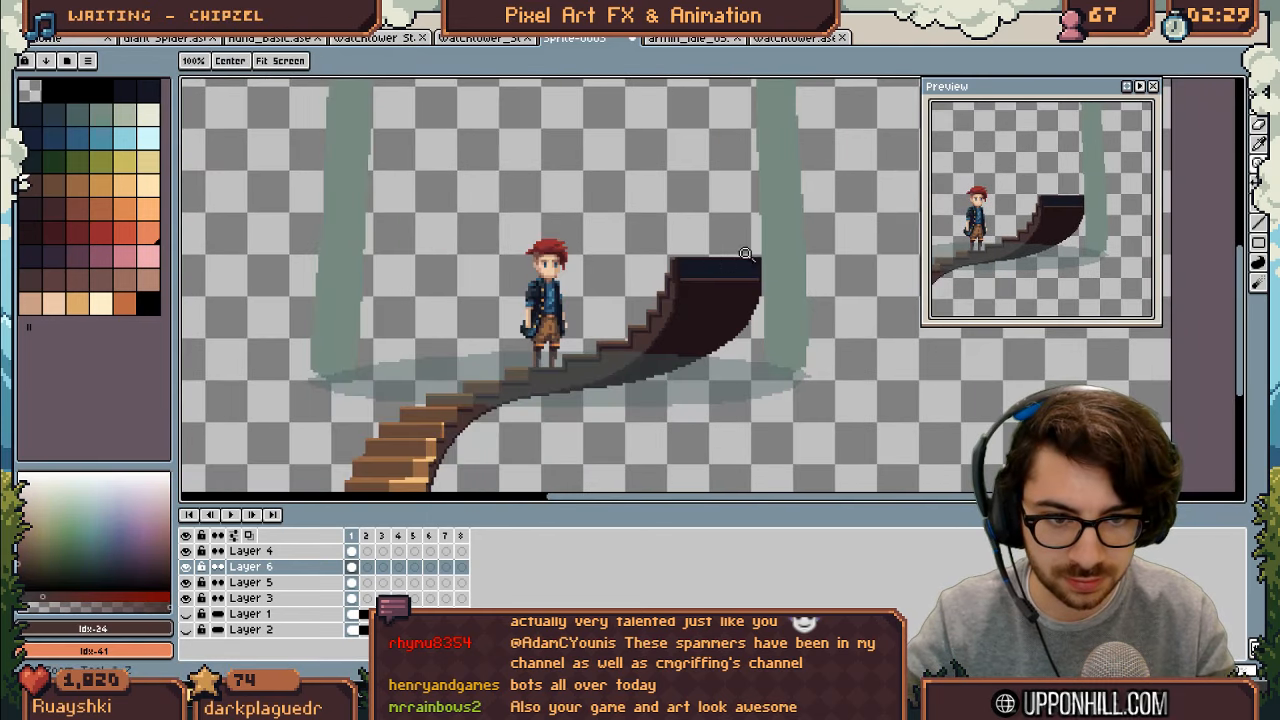
scroll(745, 253, "up", 2)
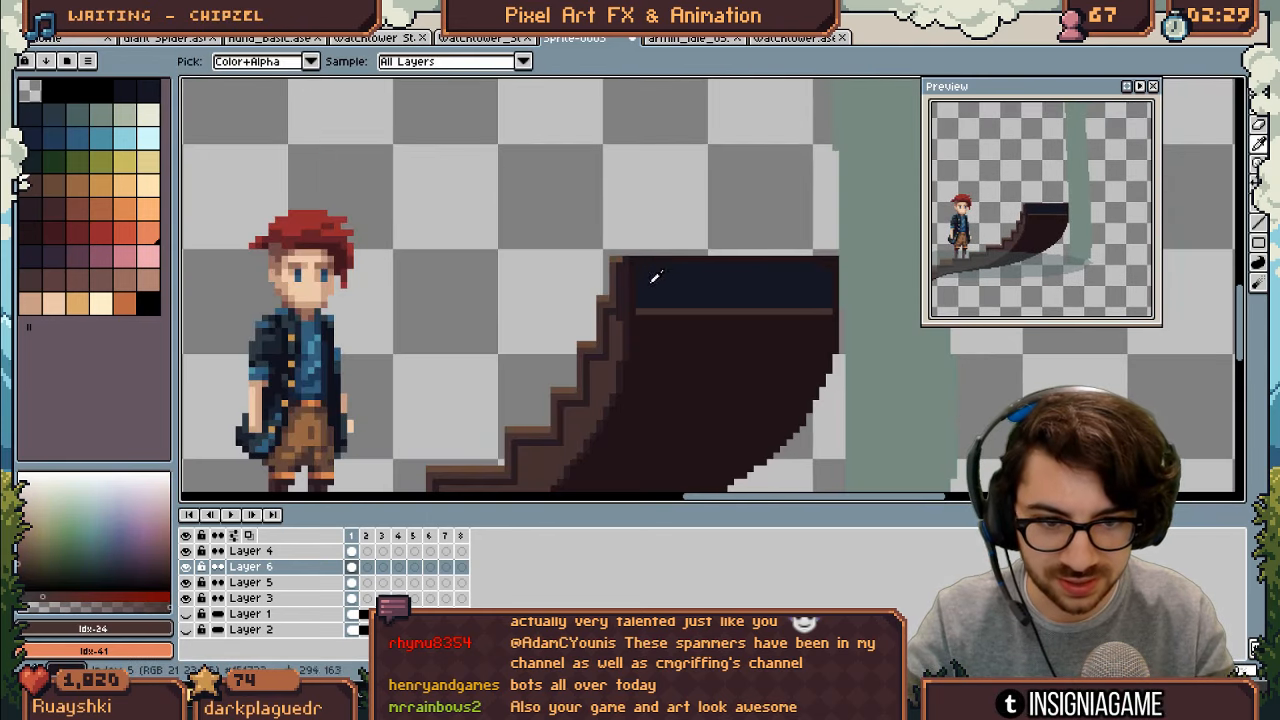
key("b")
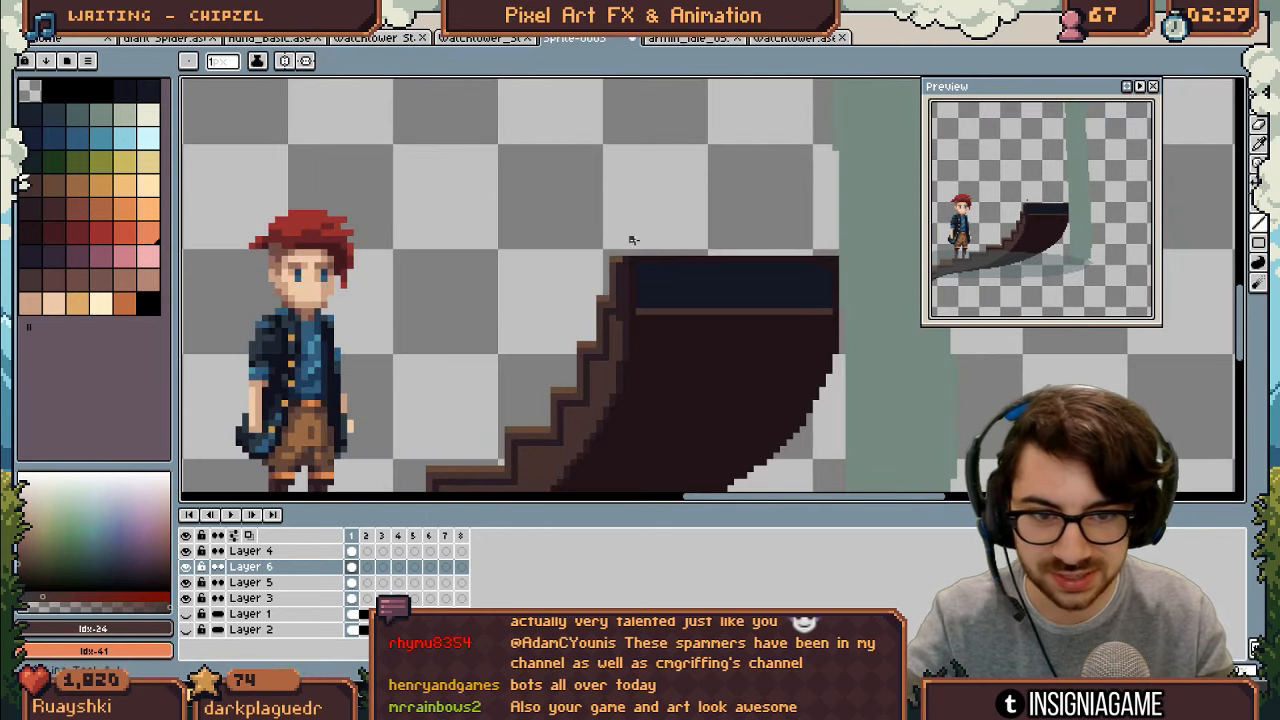
left_click_drag(630, 251, 802, 250)
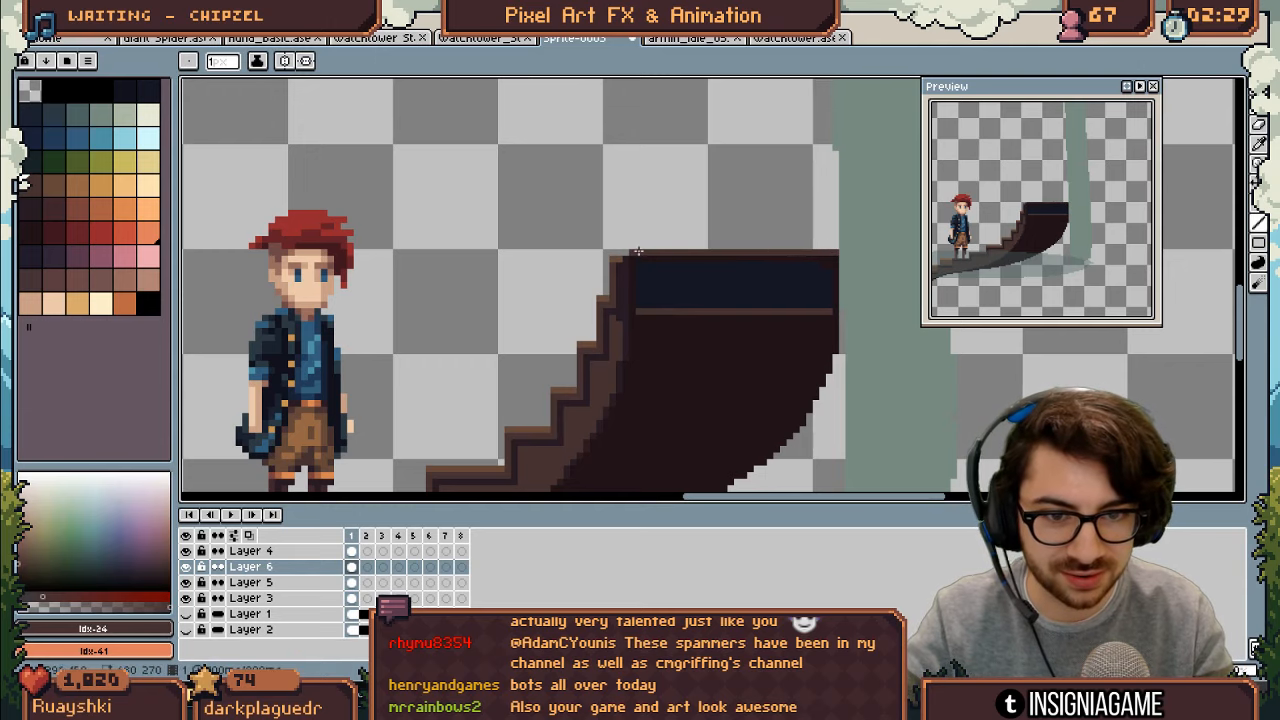
key("e")
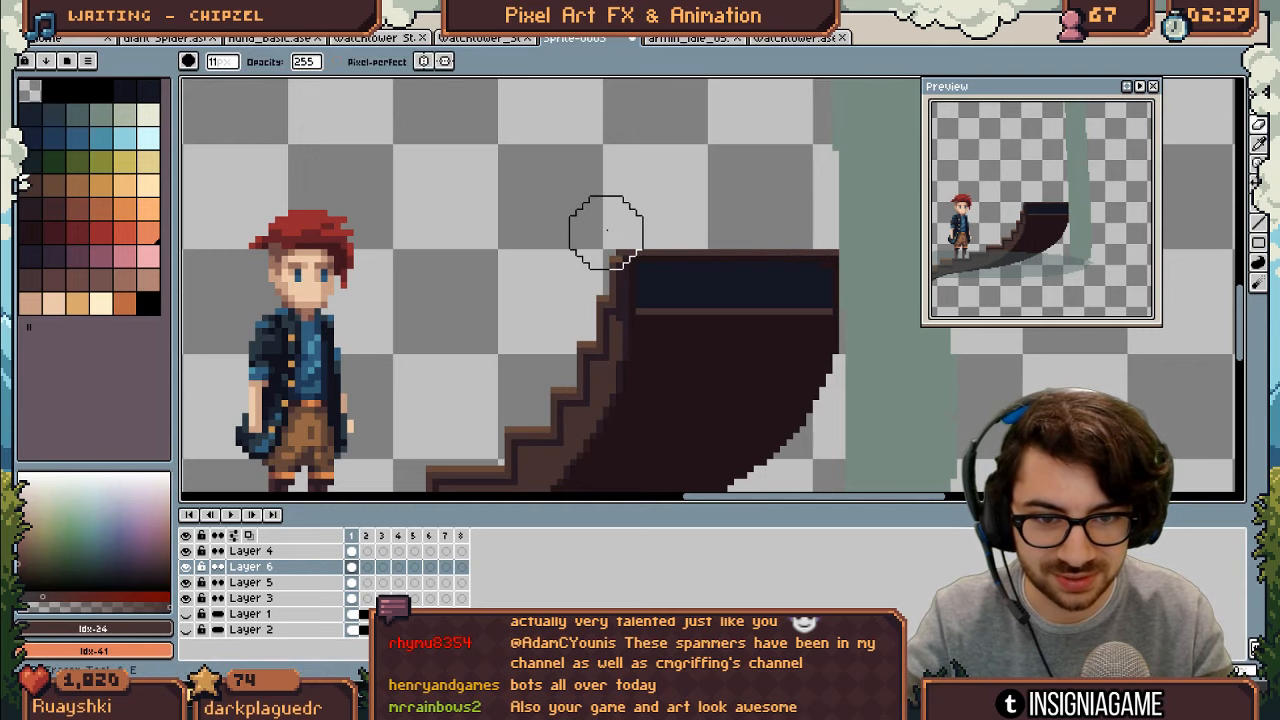
scroll(660, 219, "down", 4)
left_click(660, 263, "ctrl")
key("ctrl+z")
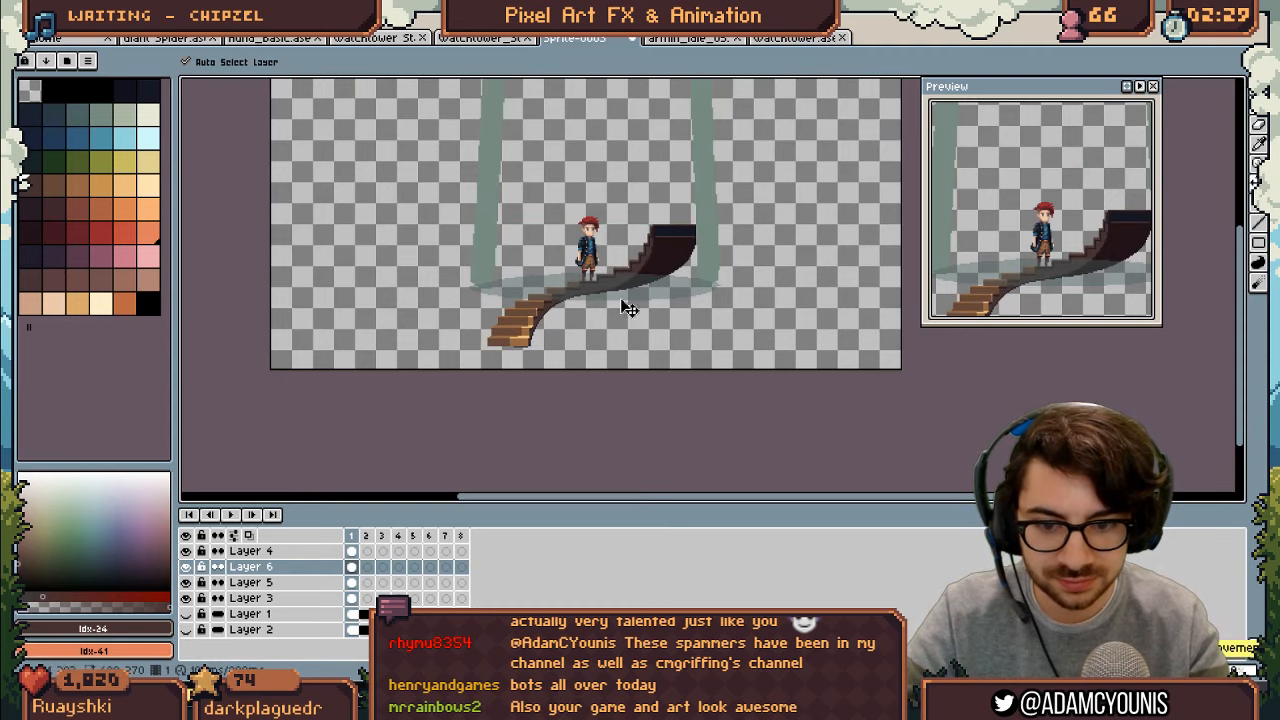
Step: Duplicate the staircase on Layer 6 and place the copy directly above the original, near the tower's upper end
key("ctrl+a")
key("ctrl+c")
key("ctrl+v")
mouse_move(660, 250)
left_mouse_down()
mouse_move(665, 70)
mouse_move(654, 237)
mouse_move(655, 226)
left_mouse_up()
key("Return")
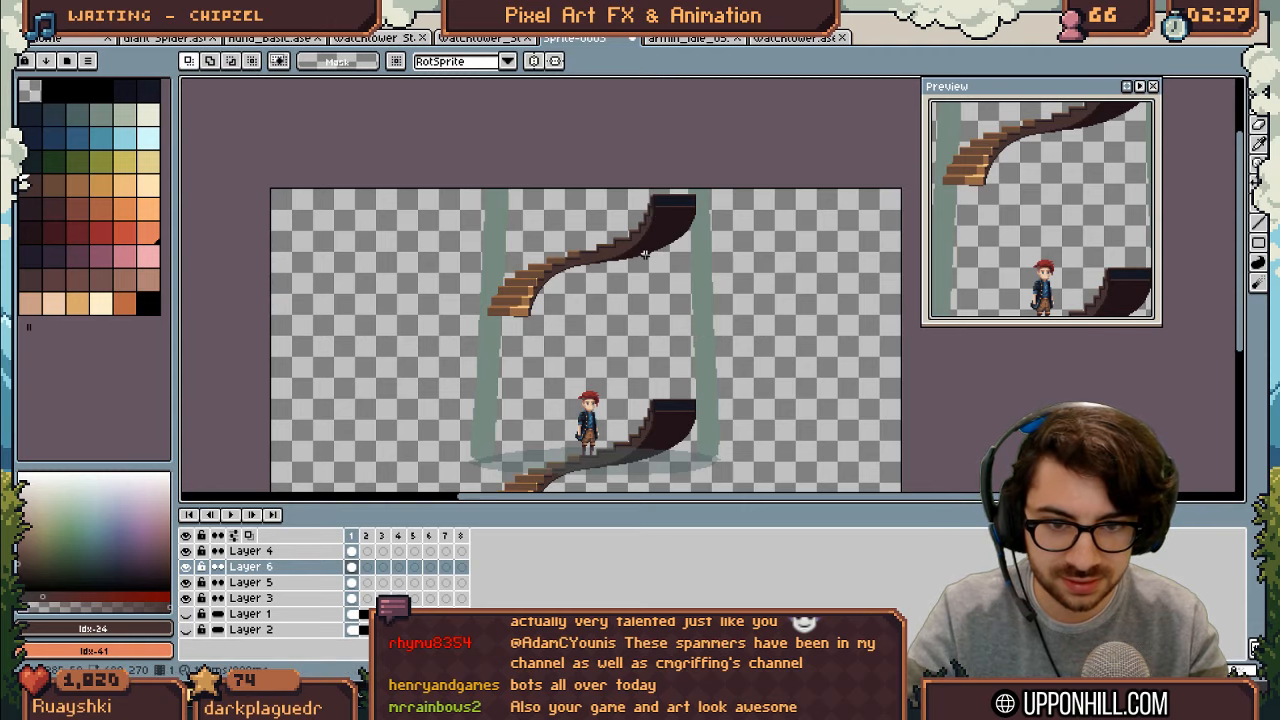
Step: Sample the staircase's dark brown and draw a riser beneath the bottom step of the upper copy
key("z")
left_click_drag(498, 329, 537, 320)
left_click_drag(591, 270, 594, 234)
left_click(594, 240, "alt")
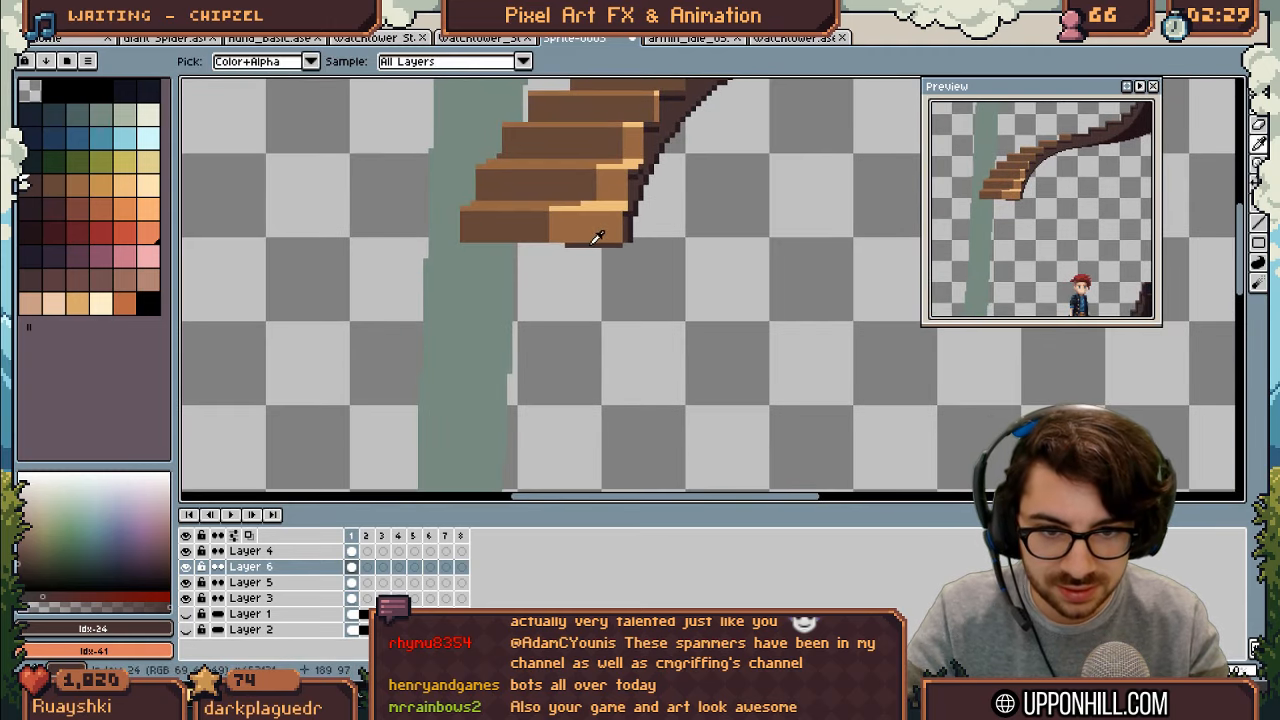
key("b")
mouse_move(464, 245)
left_mouse_down()
mouse_move(466, 274)
mouse_move(612, 270)
left_mouse_up()
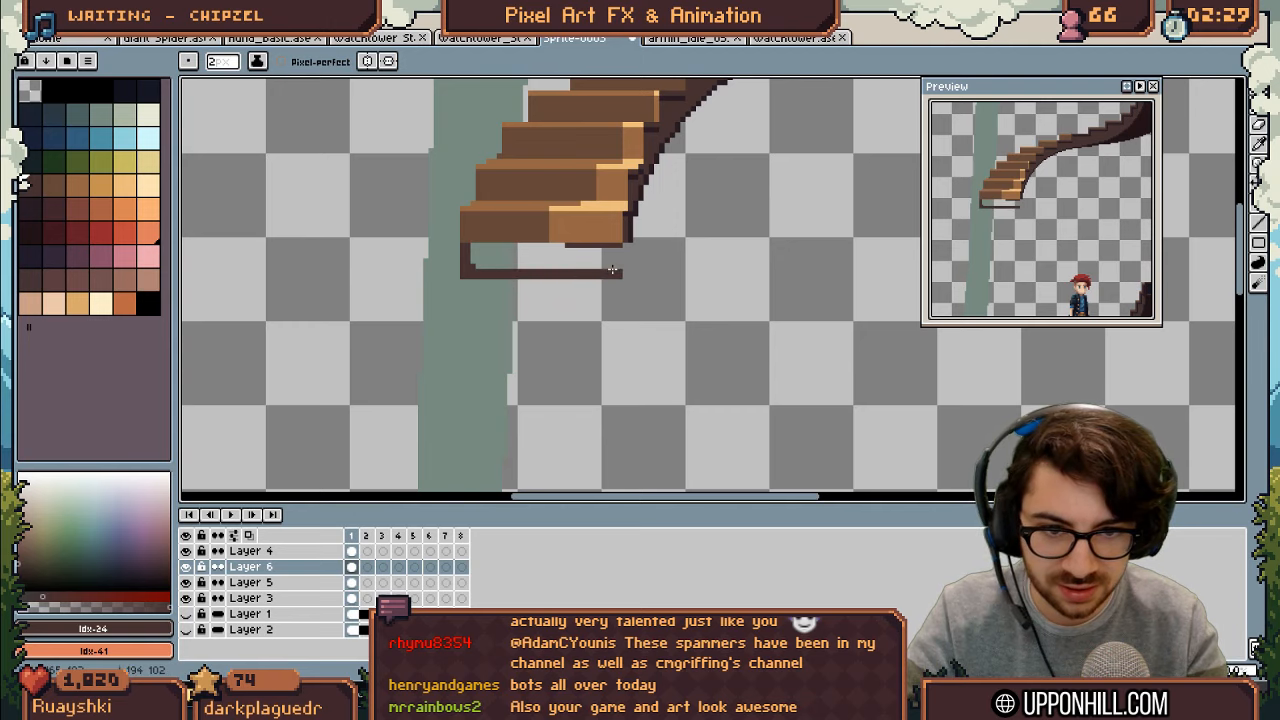
key("z")
scroll(630, 243, "down", 2)
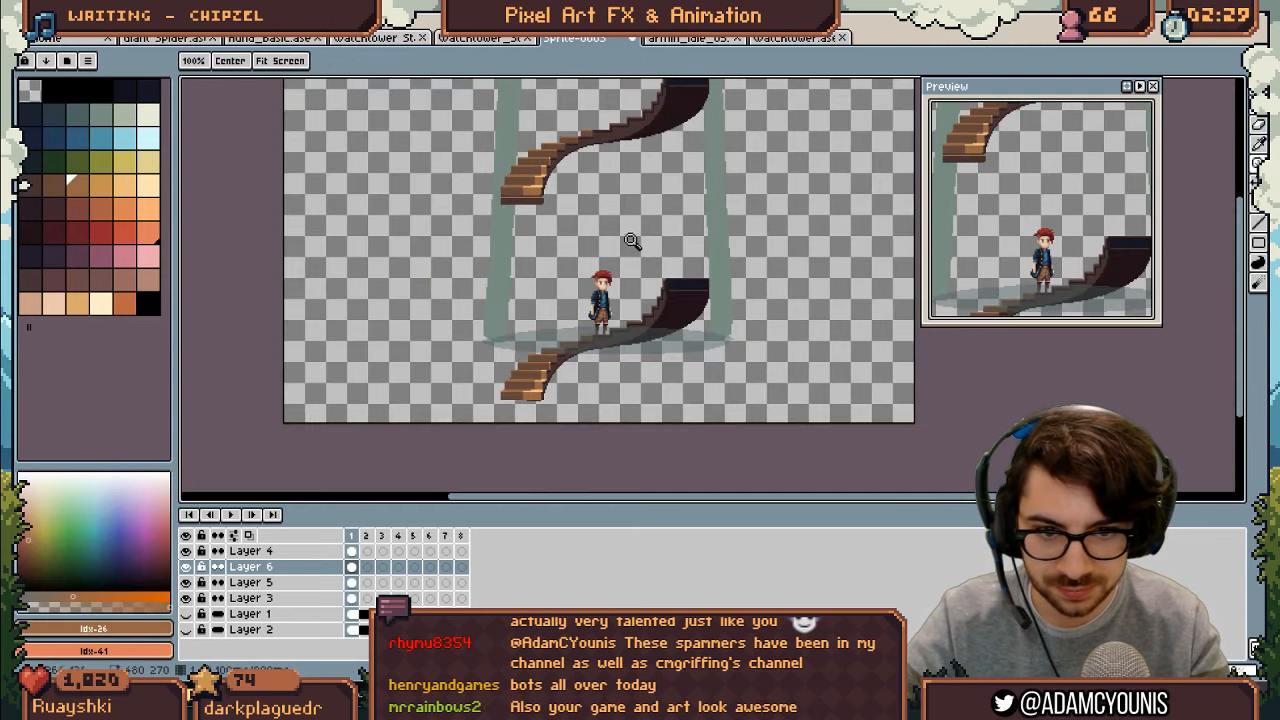
left_click_drag(623, 223, 623, 233)
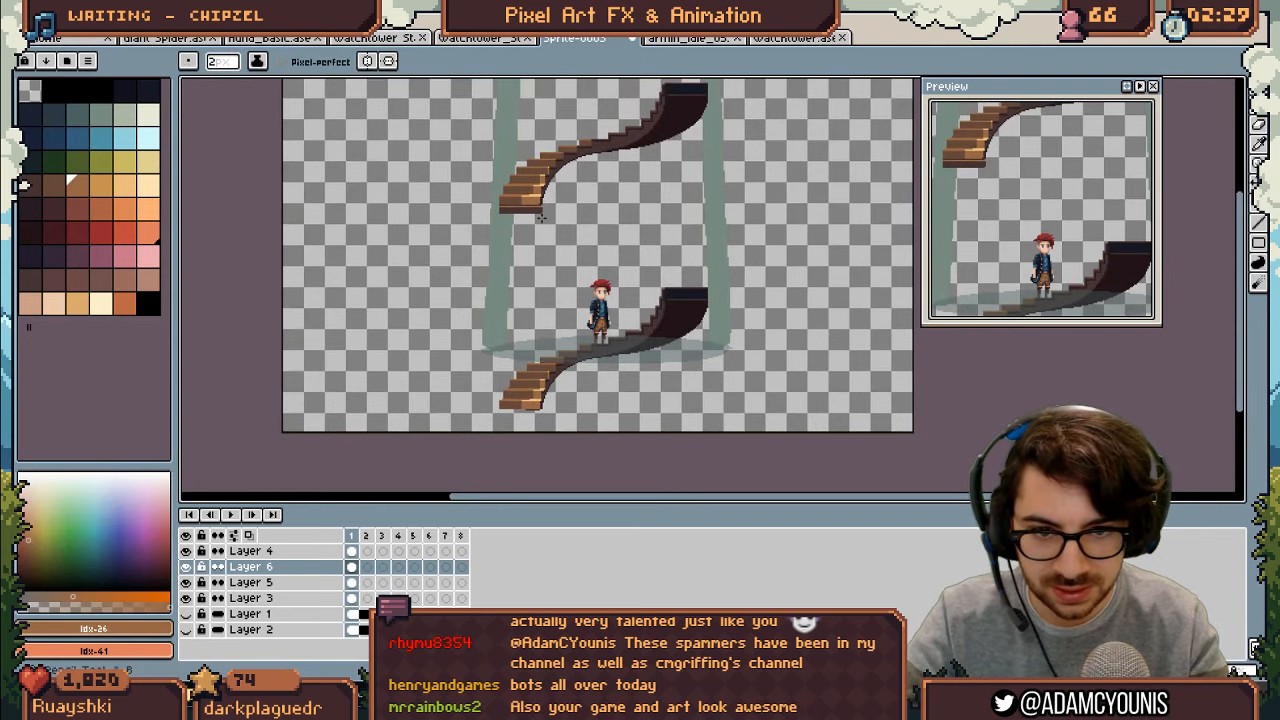
Step: Try sketching brown guide curves from the upper staircase's bottom step to the lower staircase's dark end
key("b")
mouse_move(501, 213)
left_mouse_down()
mouse_move(560, 290)
mouse_move(642, 298)
mouse_move(672, 282)
left_mouse_up()
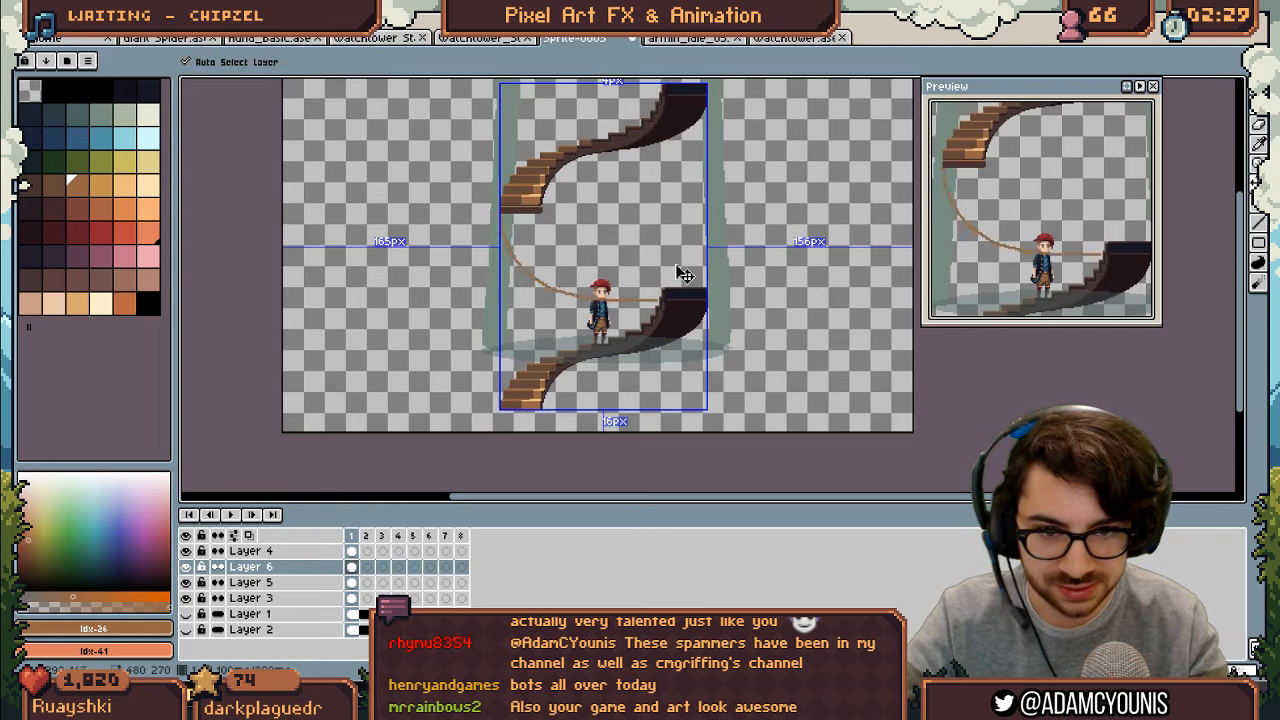
key("ctrl+z")
mouse_move(543, 195)
left_mouse_down()
mouse_move(549, 224)
mouse_move(684, 280)
left_mouse_up()
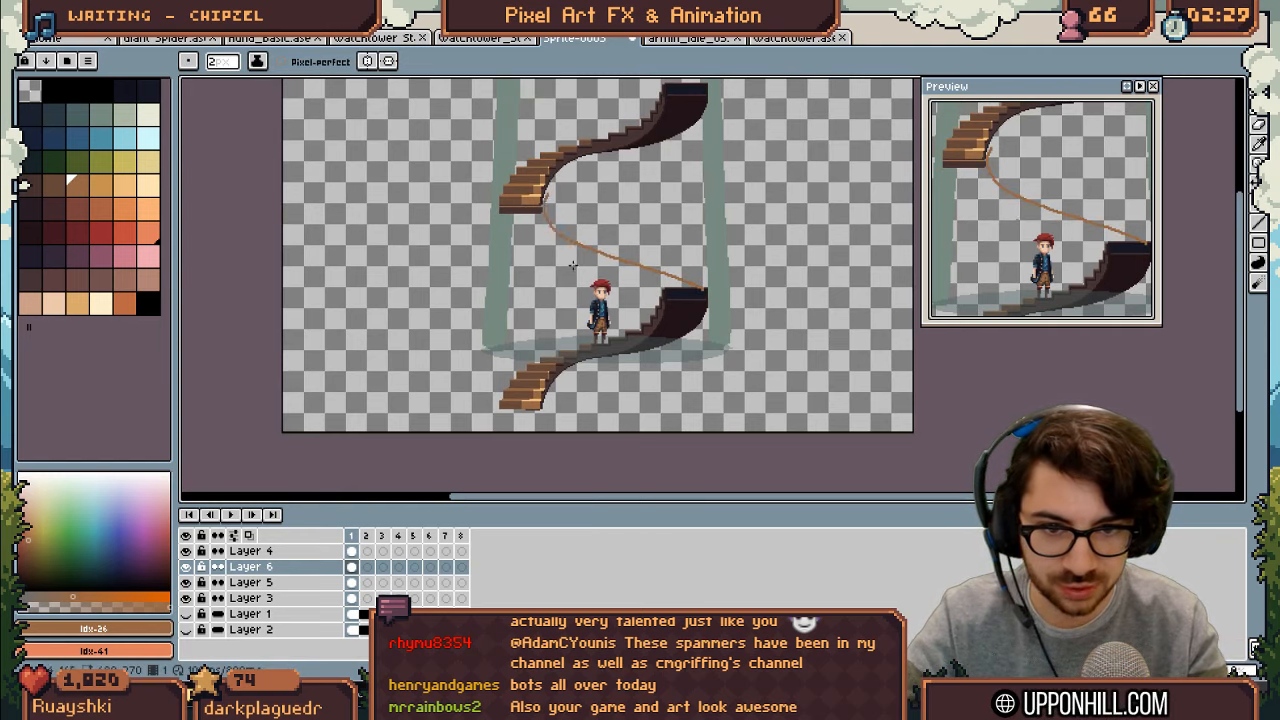
key("ctrl+z")
mouse_move(500, 207)
left_mouse_down()
mouse_move(516, 249)
mouse_move(561, 272)
mouse_move(668, 290)
left_mouse_up()
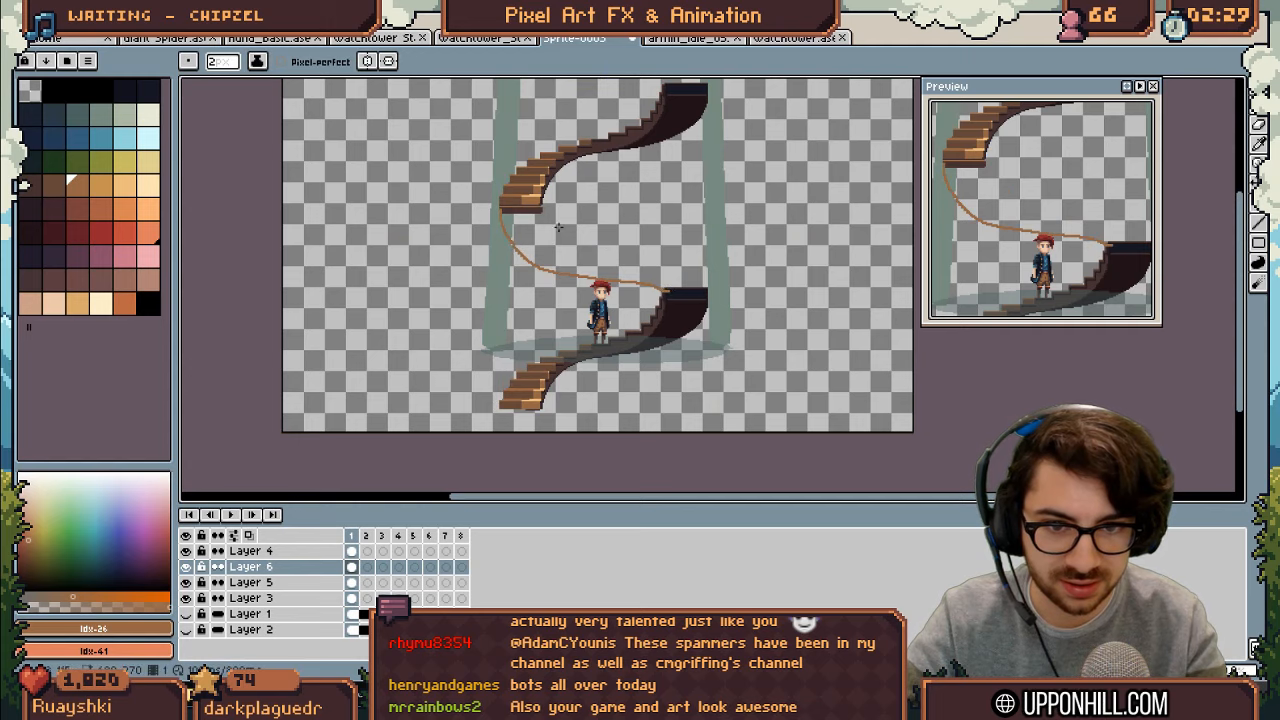
left_click_drag(540, 207, 660, 260)
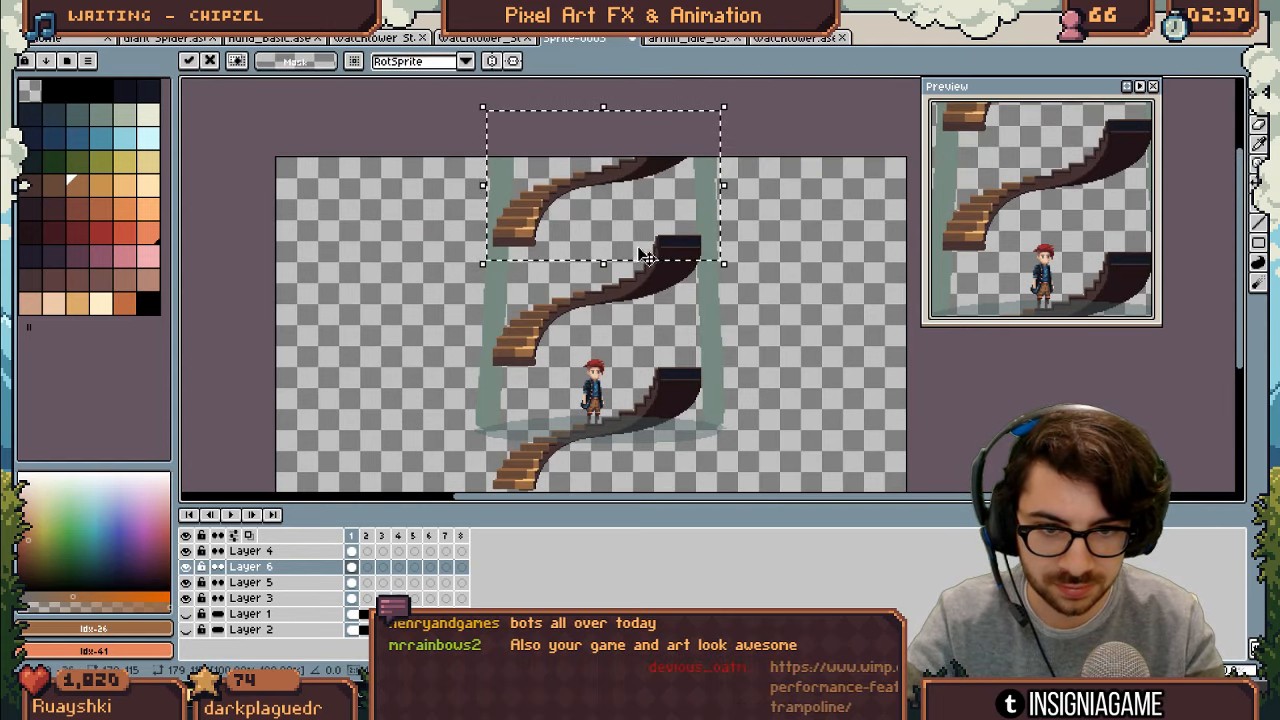
Step: Lasso the middle staircase copy on Layer 6 and flip it horizontally to link the upper and lower flights
left_click(491, 332)
mouse_move(491, 302)
left_mouse_down()
mouse_move(482, 318)
mouse_move(560, 352)
mouse_move(646, 302)
mouse_move(711, 288)
mouse_move(597, 250)
mouse_move(500, 296)
left_mouse_up()
left_click(62, 32)
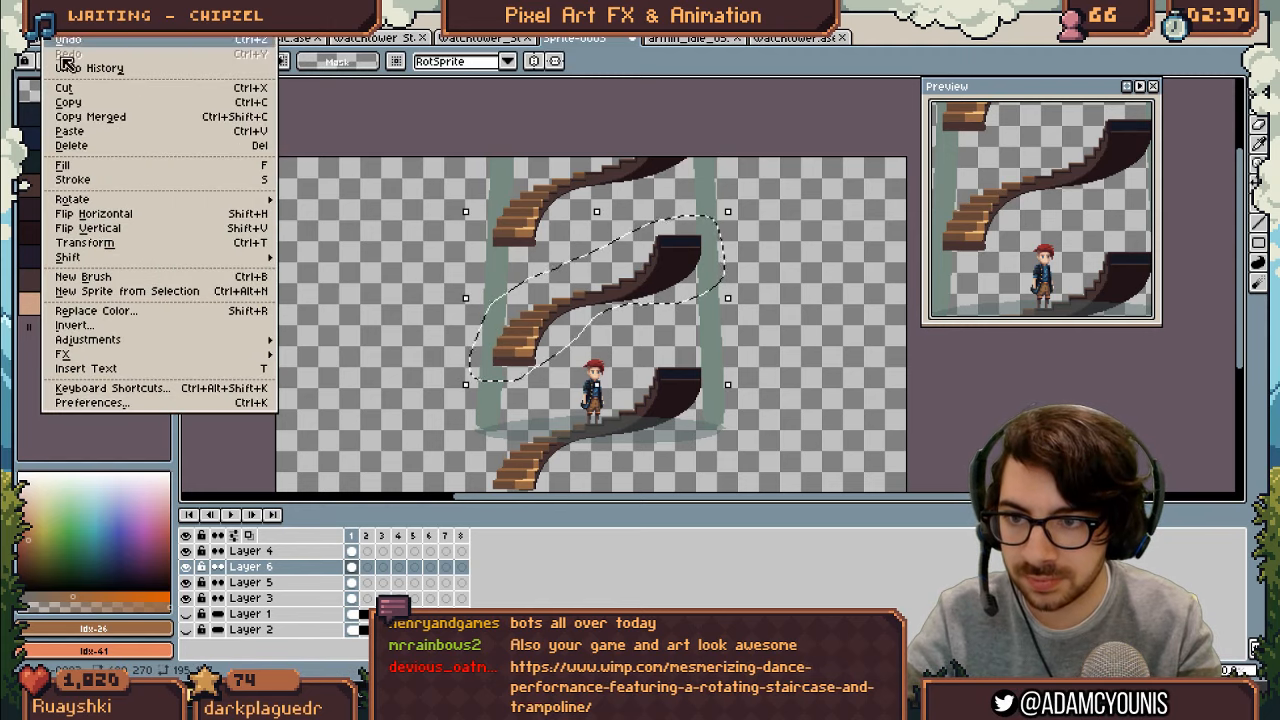
left_click(93, 213)
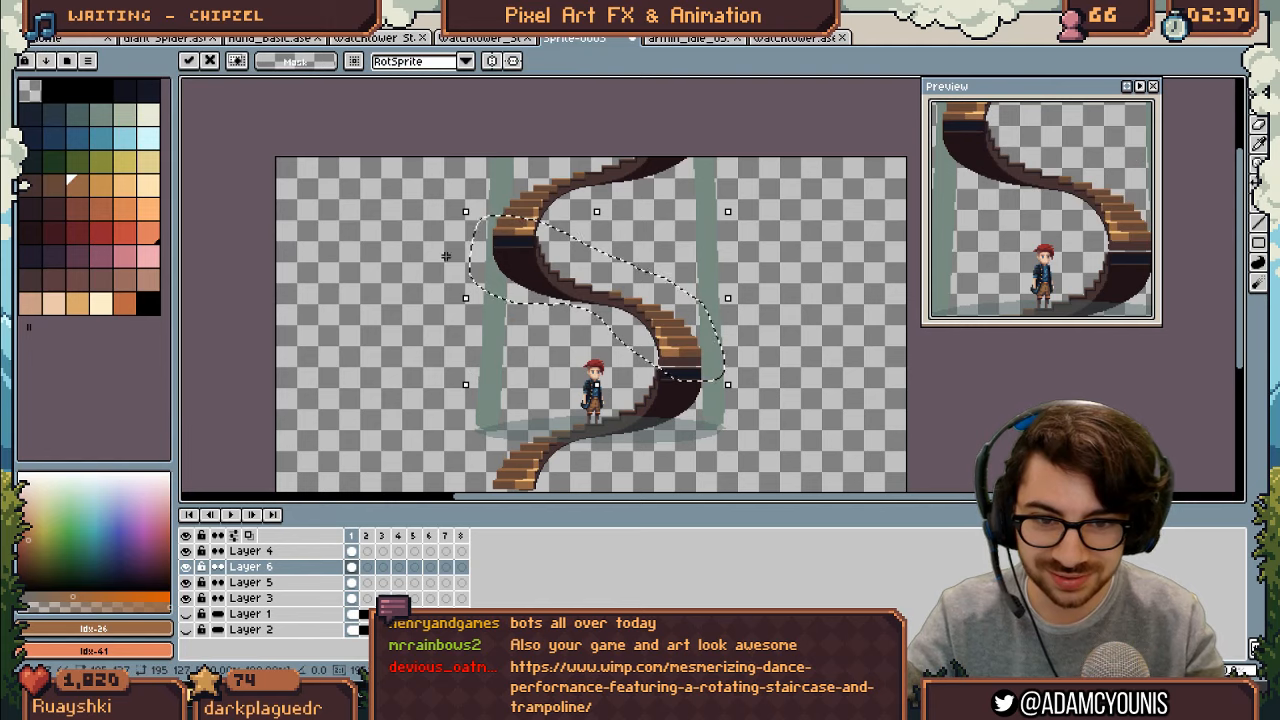
Step: Cut the flipped middle staircase and paste it in place on a new layer above Layer 6
left_click_drag(637, 324, 642, 297)
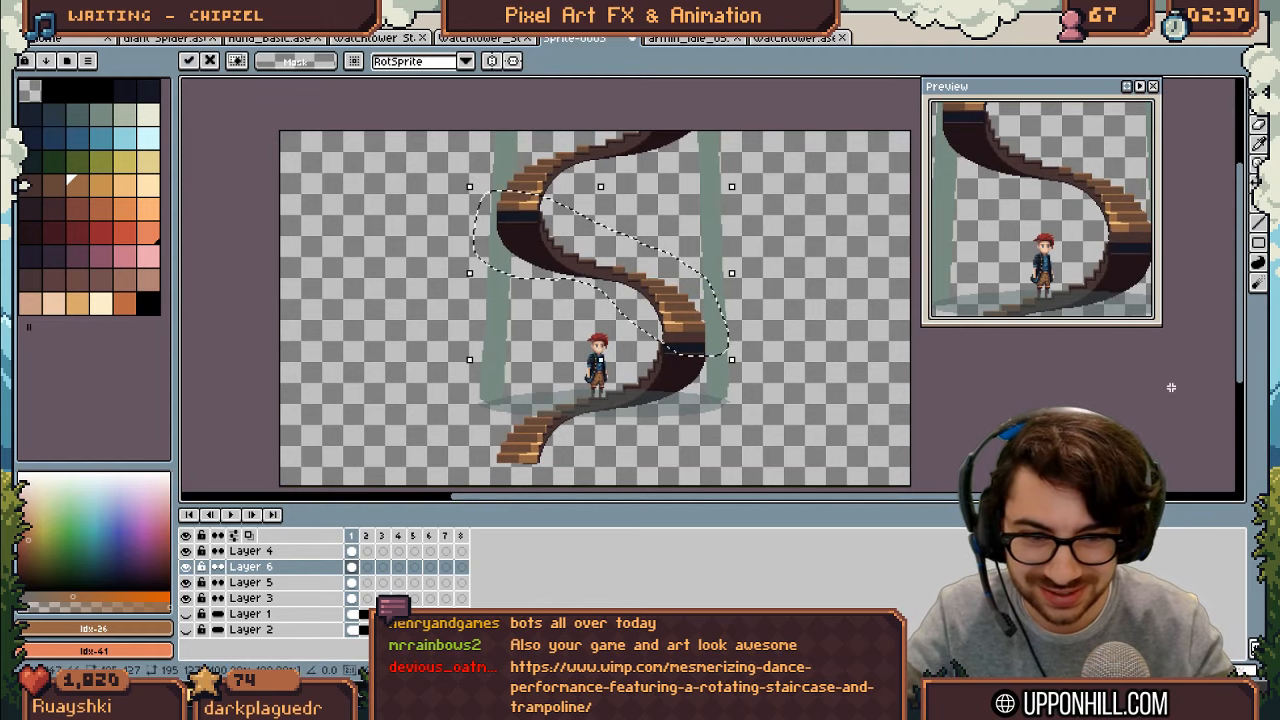
key("ctrl+x")
key("shift+n")
key("ctrl+v")
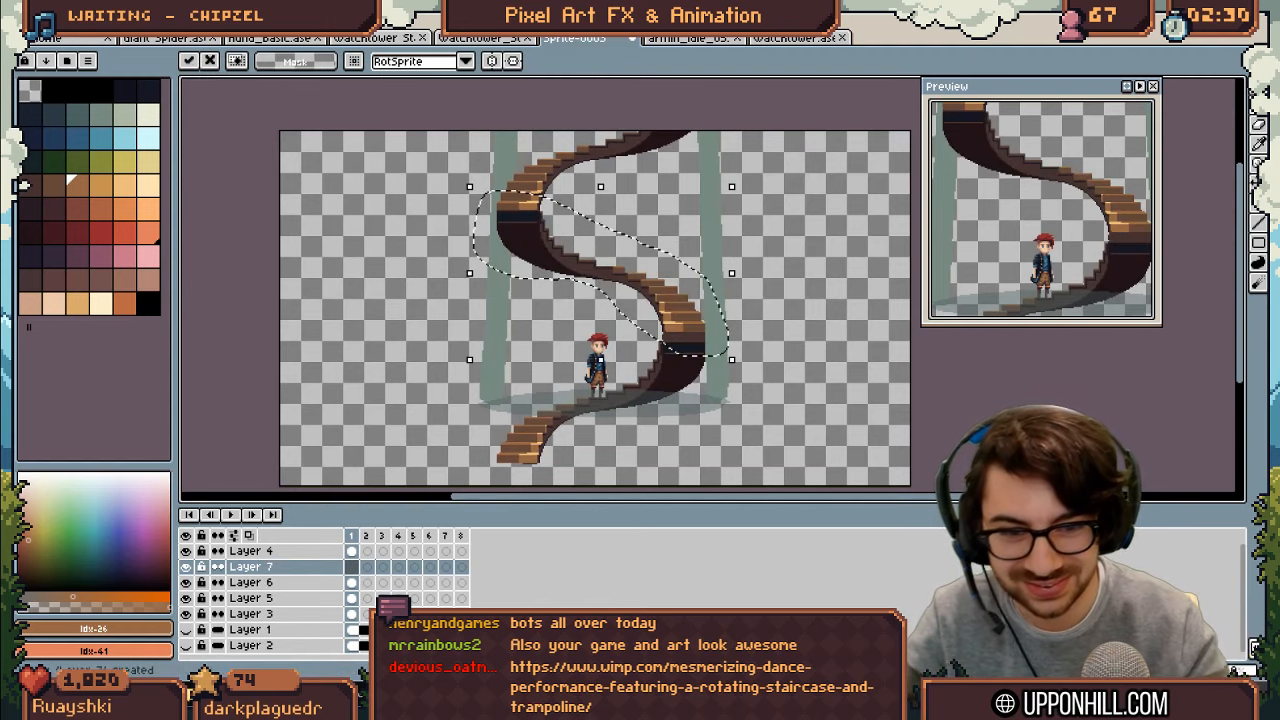
key("Return")
left_click_drag(660, 303, 648, 302)
key("z")
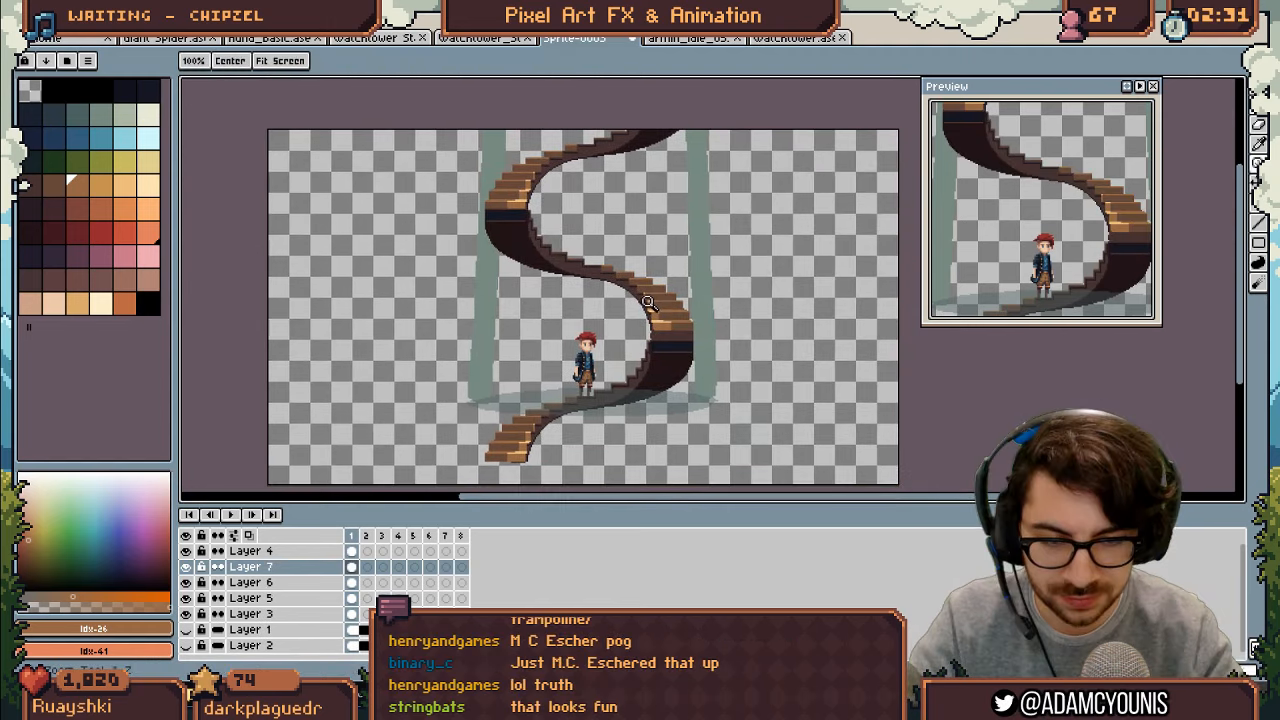
key("v")
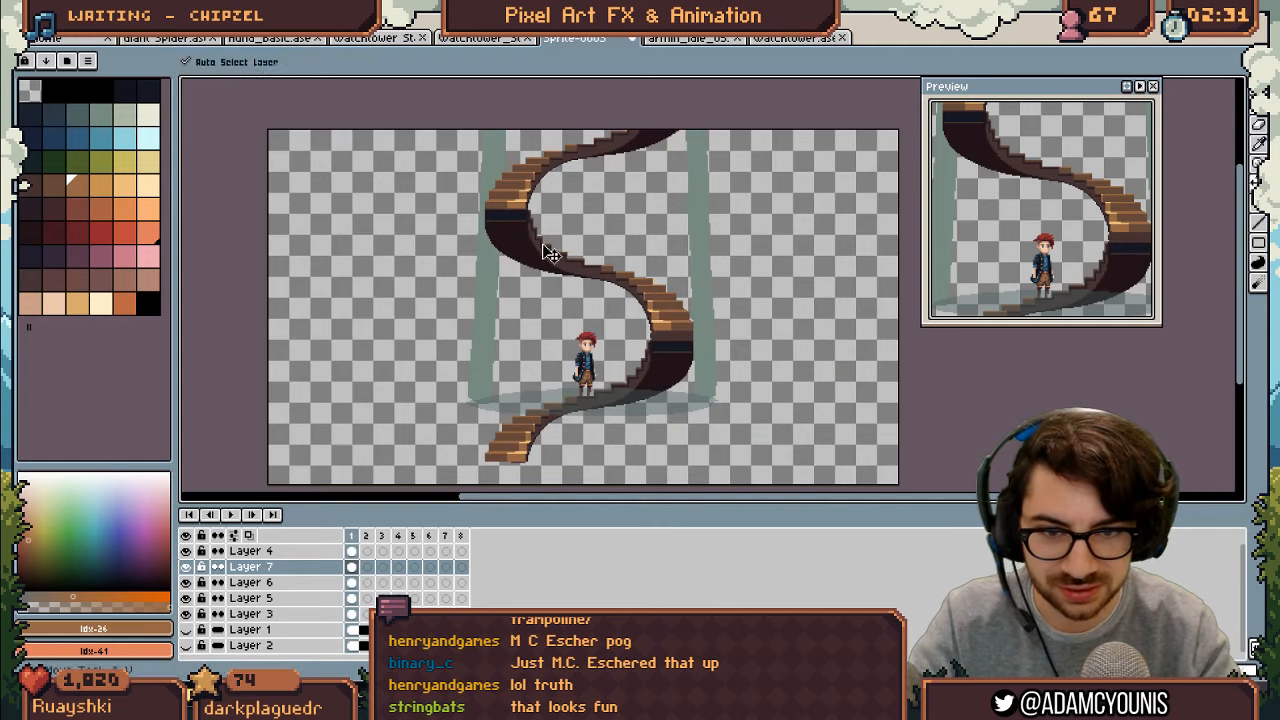
Step: Clear the middle staircase from Layer 7 and sketch dark brown curves linking the upper and lower flights
key("Delete")
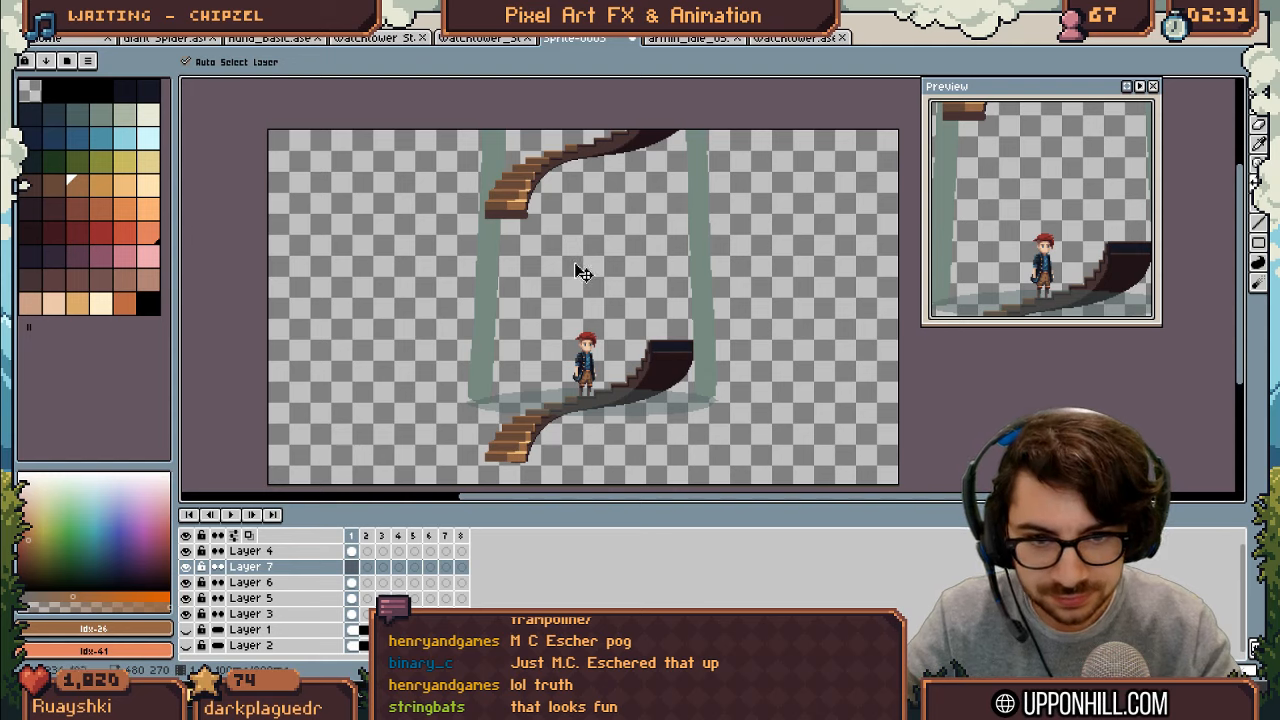
left_click(508, 217, "alt")
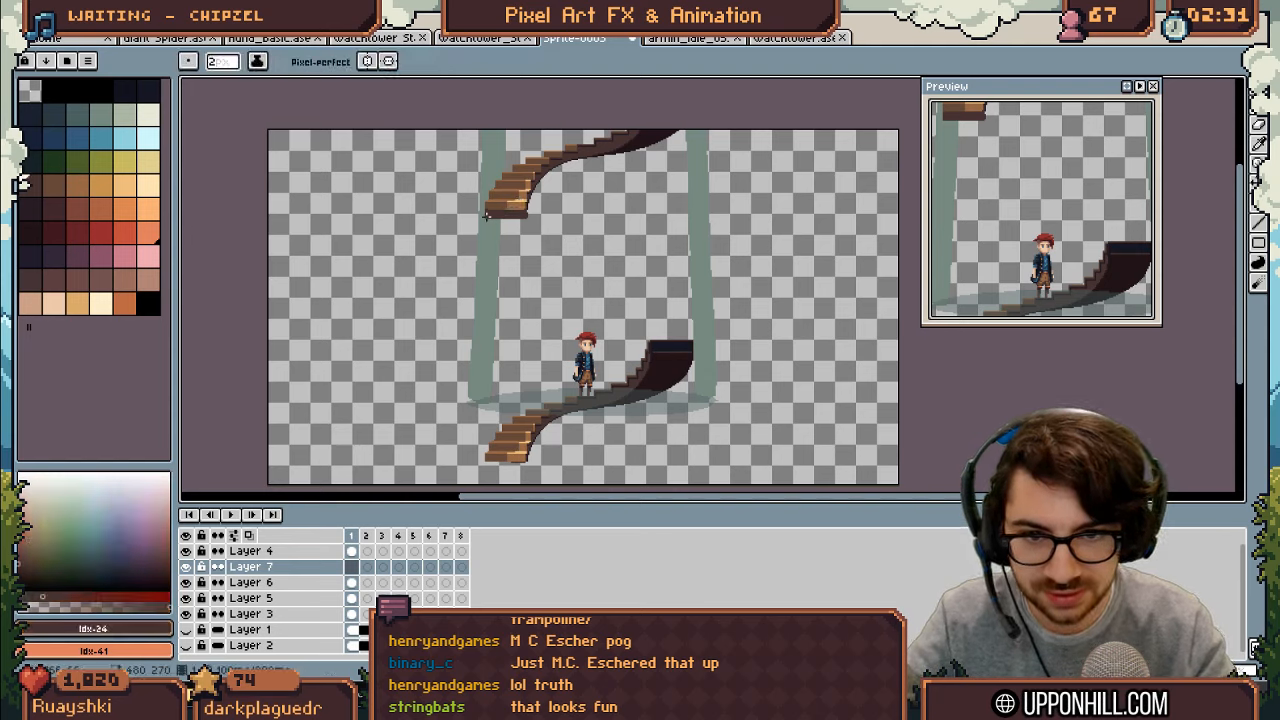
mouse_move(486, 215)
left_mouse_down()
mouse_move(490, 258)
mouse_move(516, 236)
mouse_move(505, 217)
left_mouse_up()
key("ctrl+z")
scroll(520, 257, "up", 2)
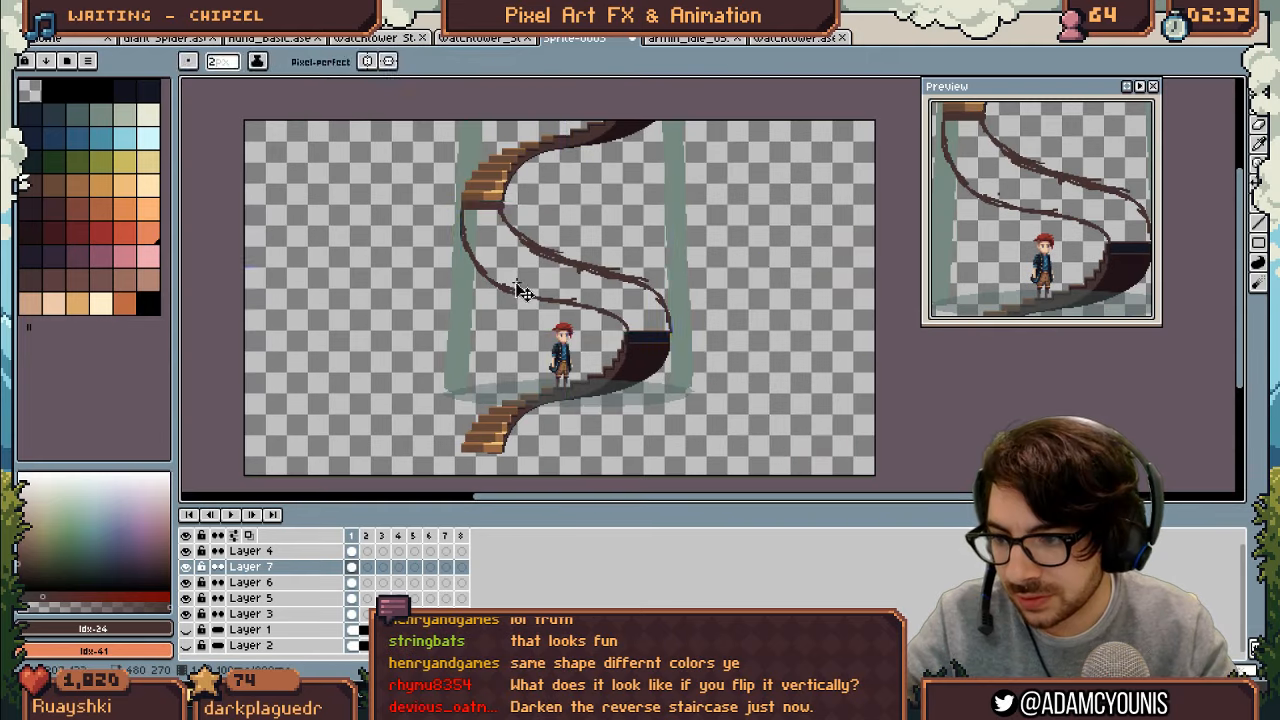
Step: Undo the sketched curves and the clearing of the middle staircase on Layer 7
key("ctrl")
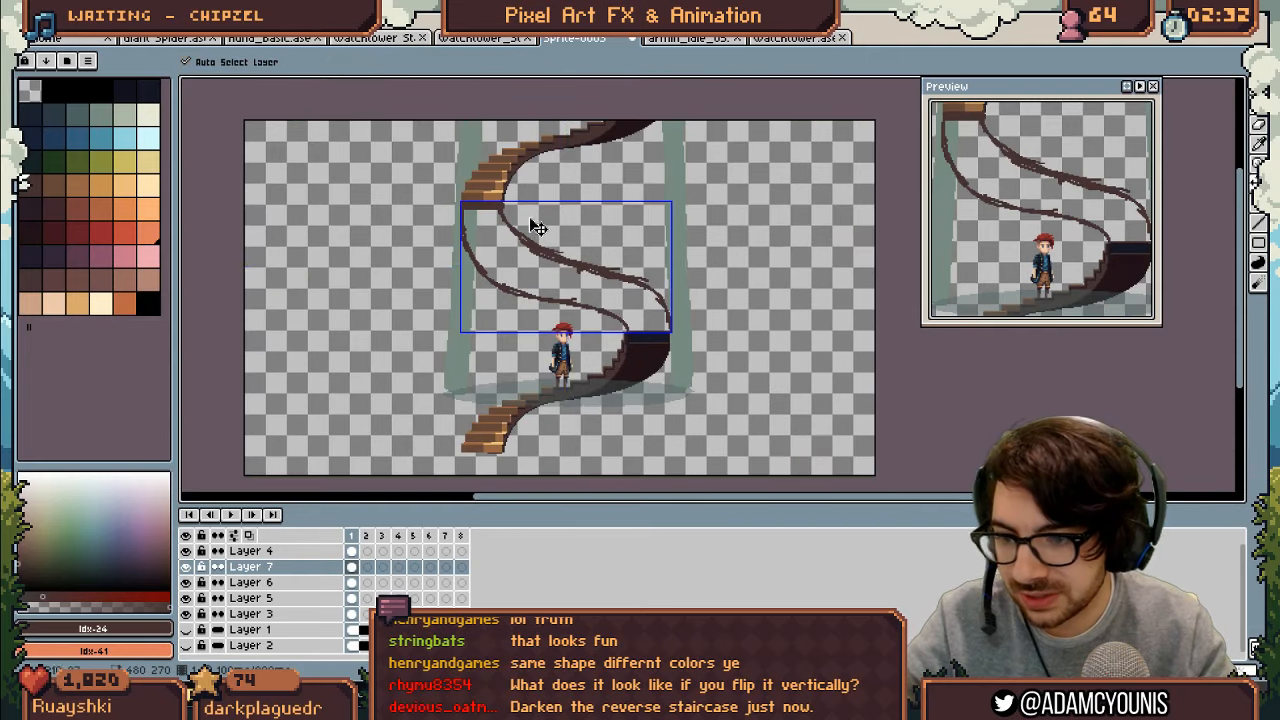
key("ctrl+z")
key("ctrl+z")
key("ctrl+z")
key("ctrl+z")
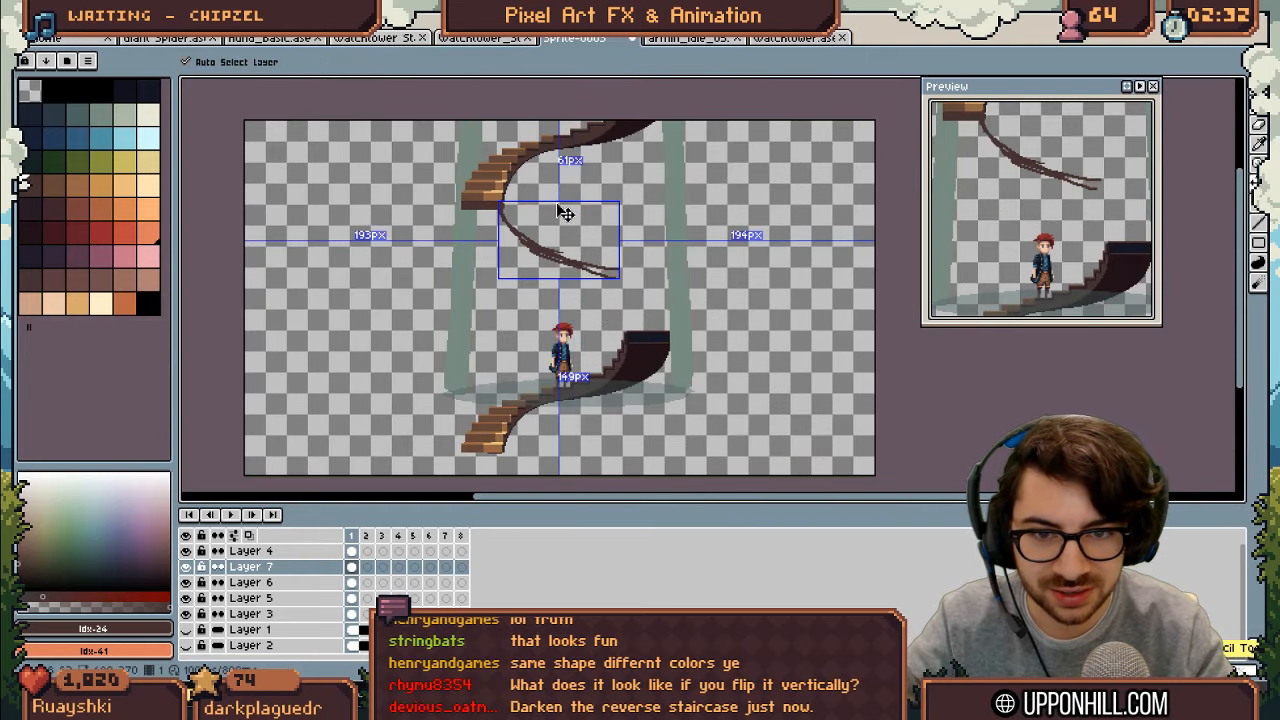
key("ctrl+z")
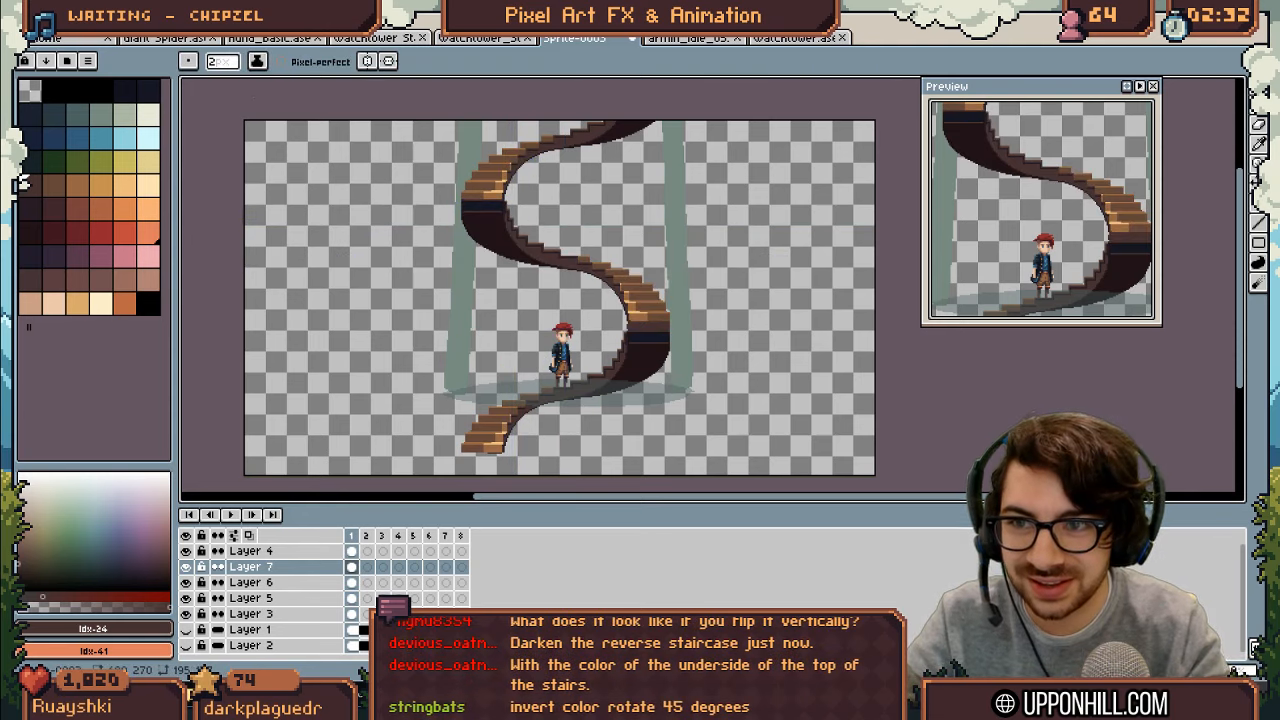
Step: Flip the Layer 7 staircase vertically and move it up between the upper and lower flights
left_click(55, 28)
left_click(148, 232)
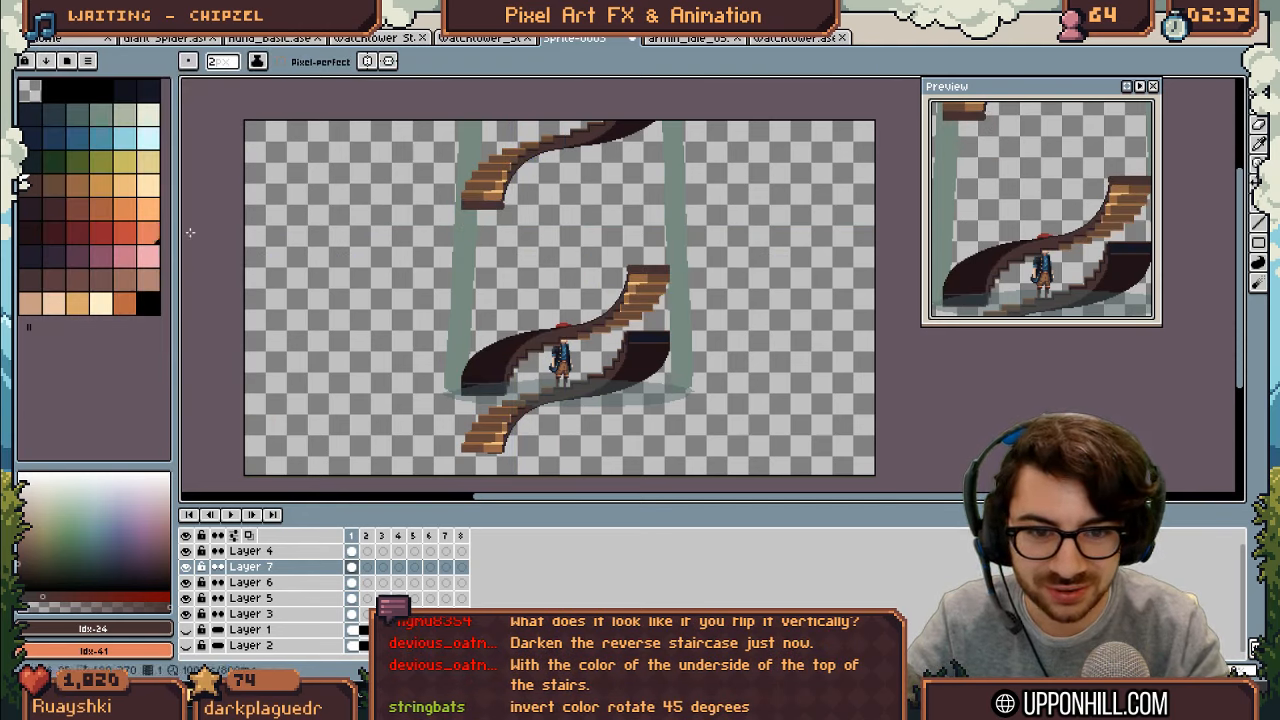
key("m")
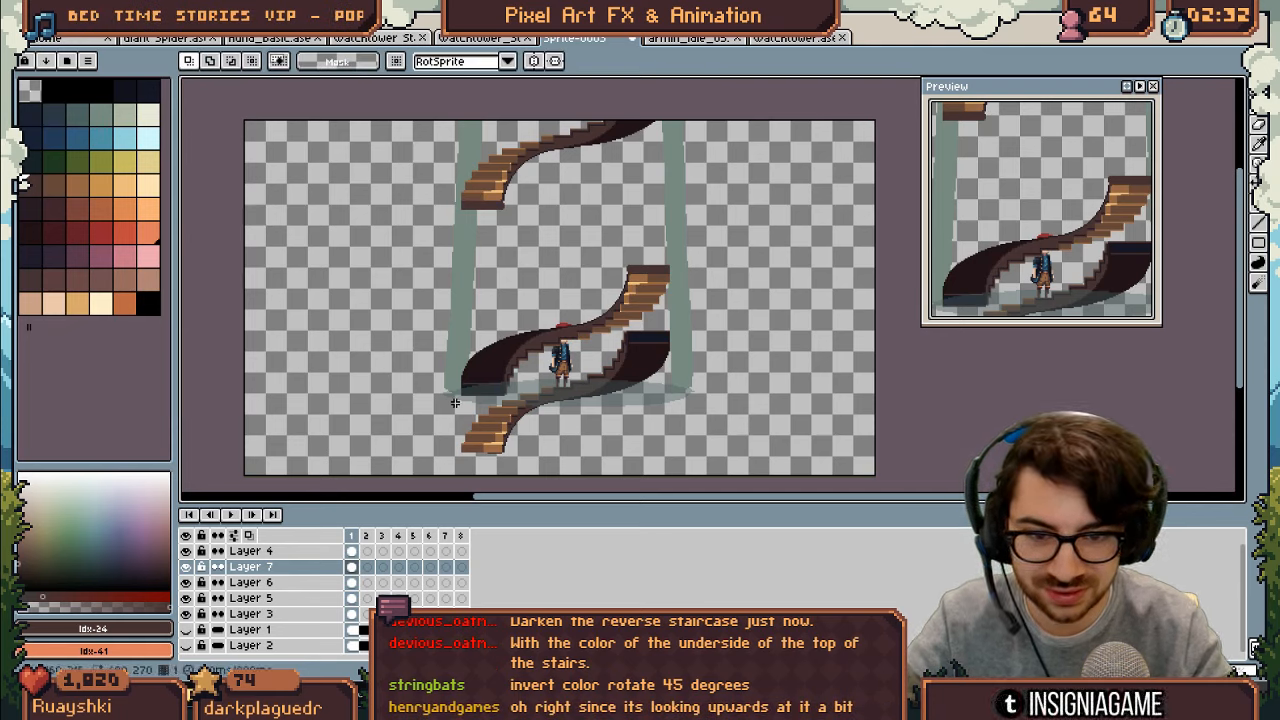
left_click_drag(460, 402, 686, 212)
left_click_drag(638, 284, 645, 242)
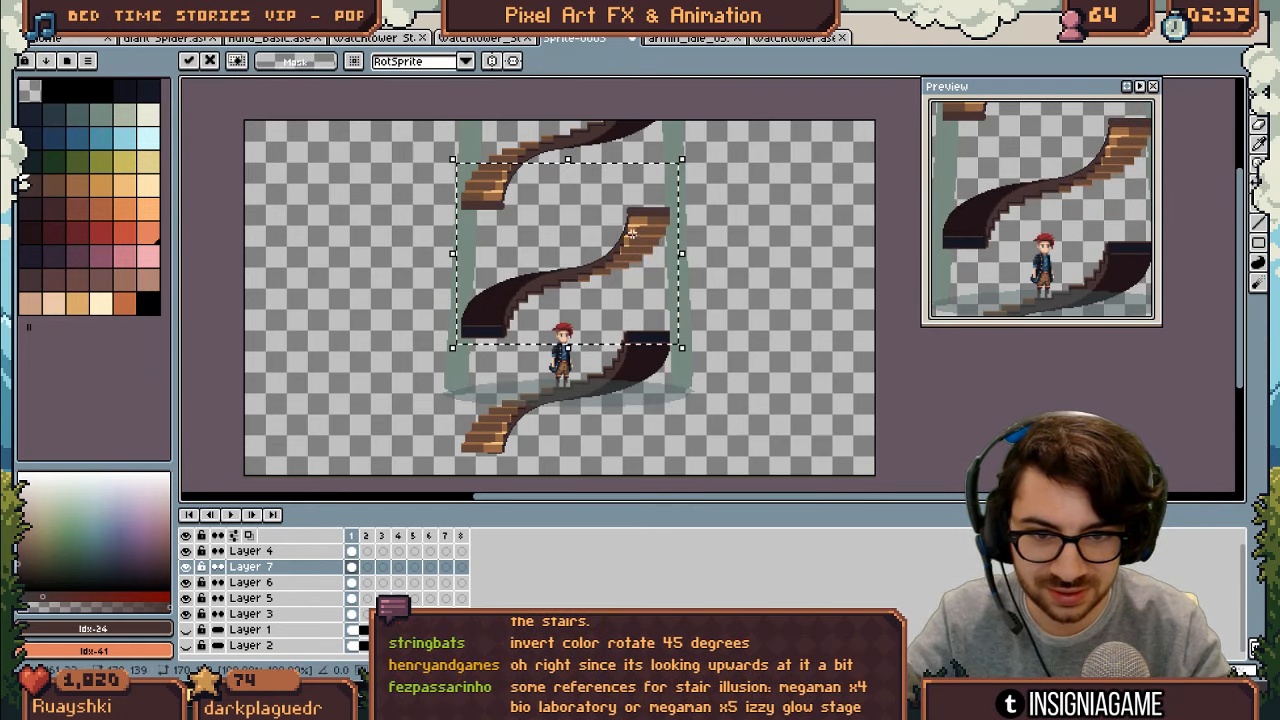
Step: Flip the selected middle staircase horizontally so its ends meet the other flights, and deselect it
left_click(55, 27)
left_click(143, 220)
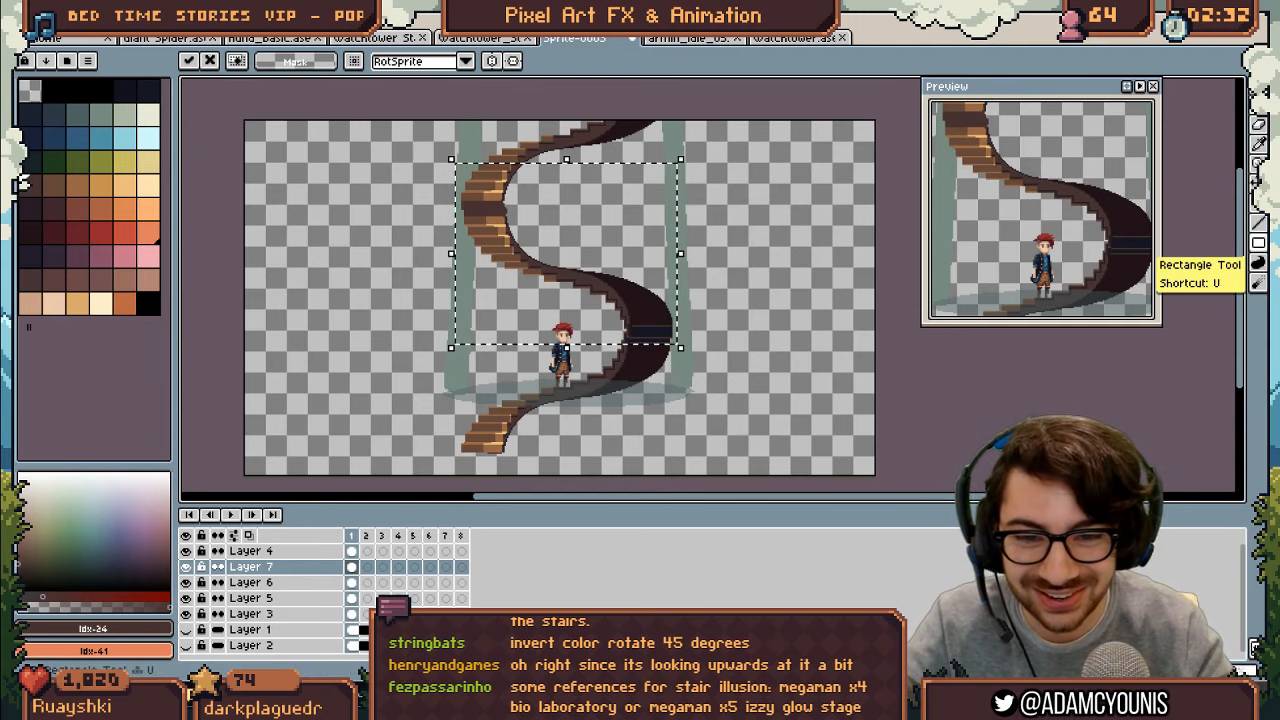
key("ctrl+d")
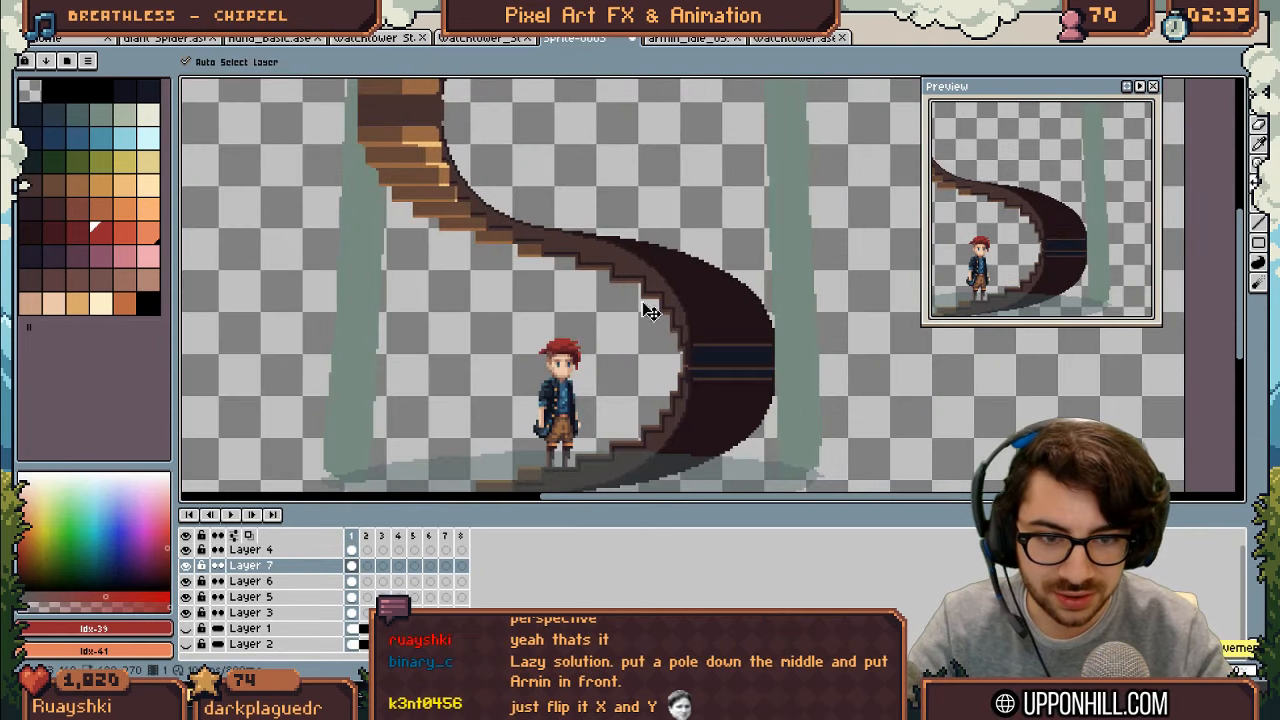
Step: Erase the protruding step corners along the lower edge of the middle staircase, undoing the last stray stroke
key("b")
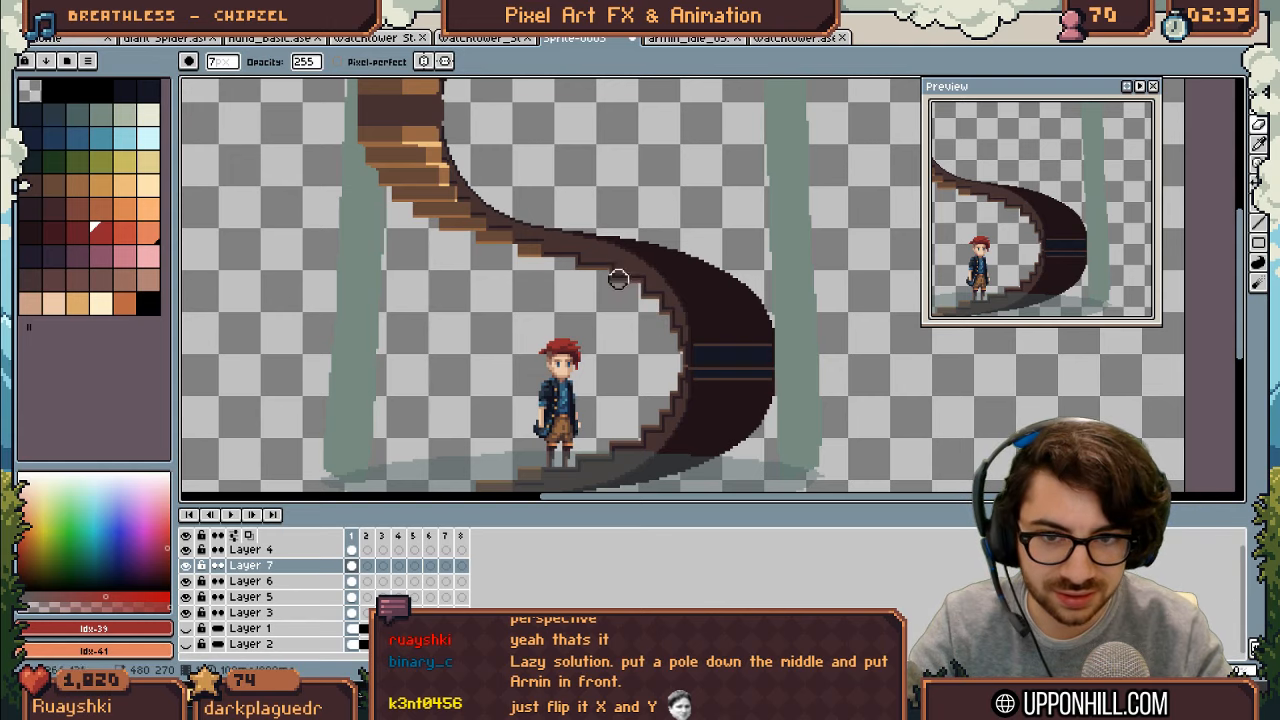
key("space")
left_click_drag(414, 220, 436, 264)
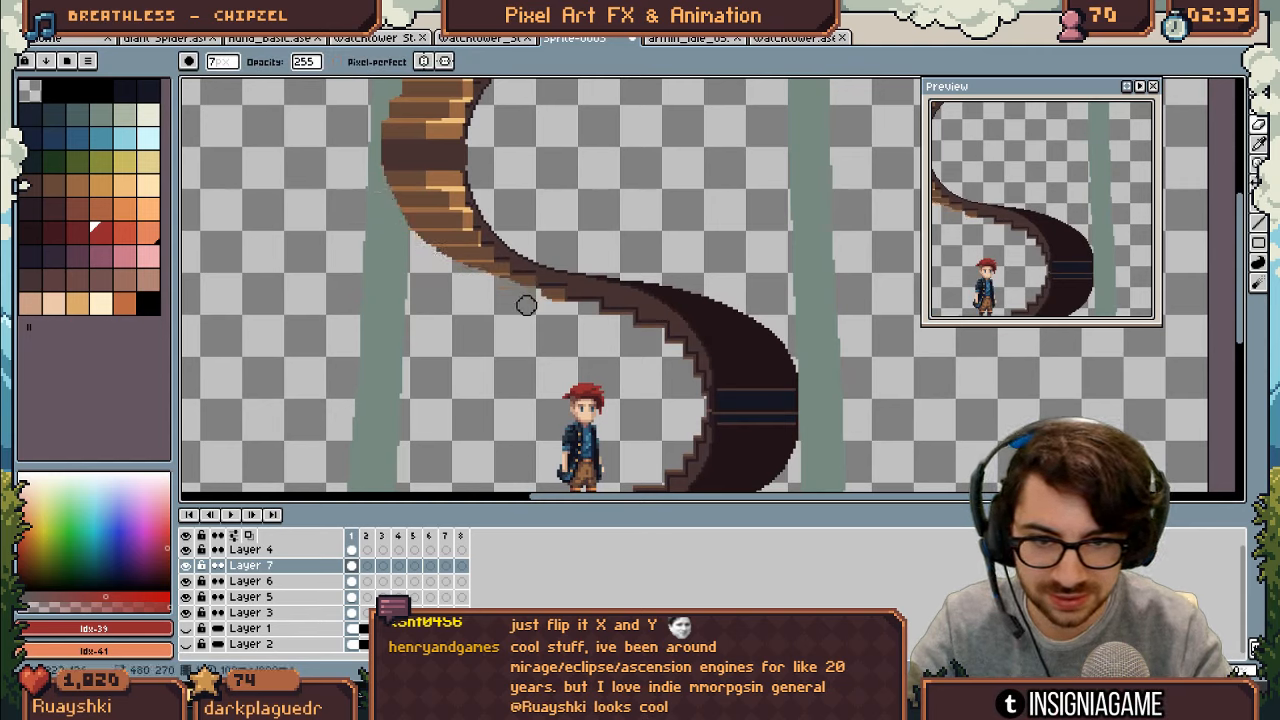
left_click_drag(540, 295, 583, 297)
key("ctrl+z")
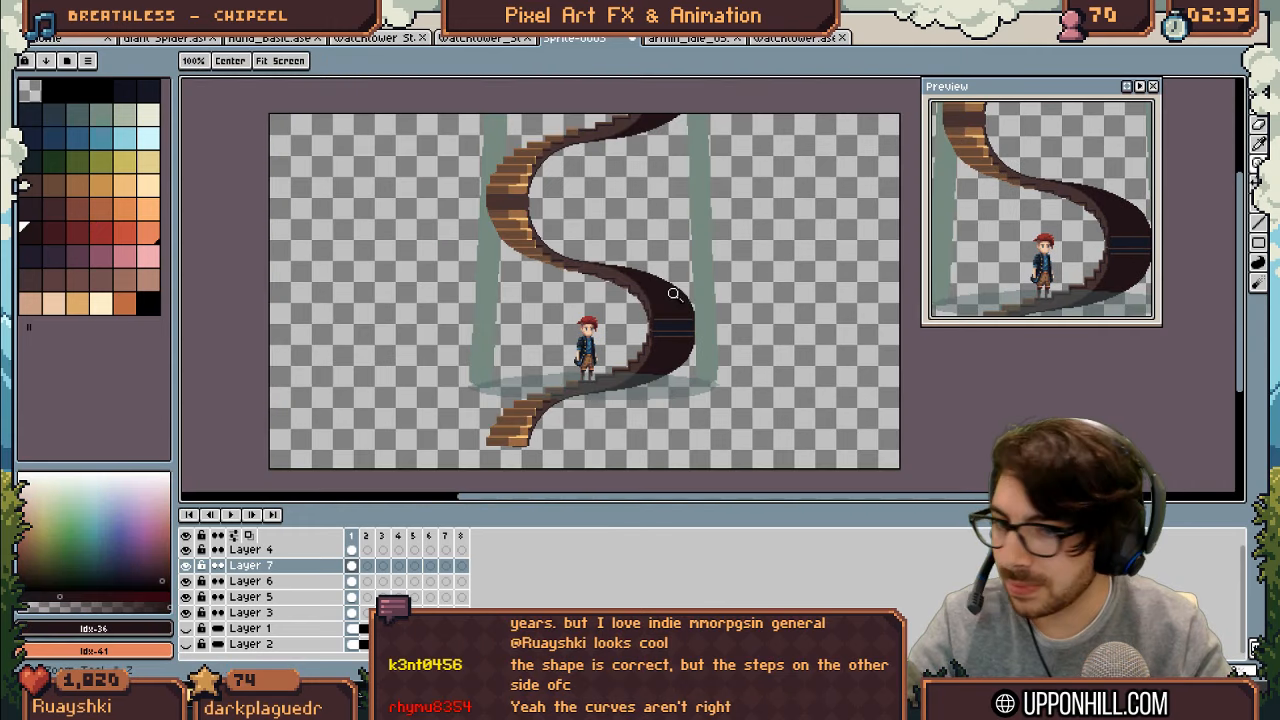
Step: Move the middle staircase down so its dark end overlaps the upper end of the lower staircase
left_click(675, 293)
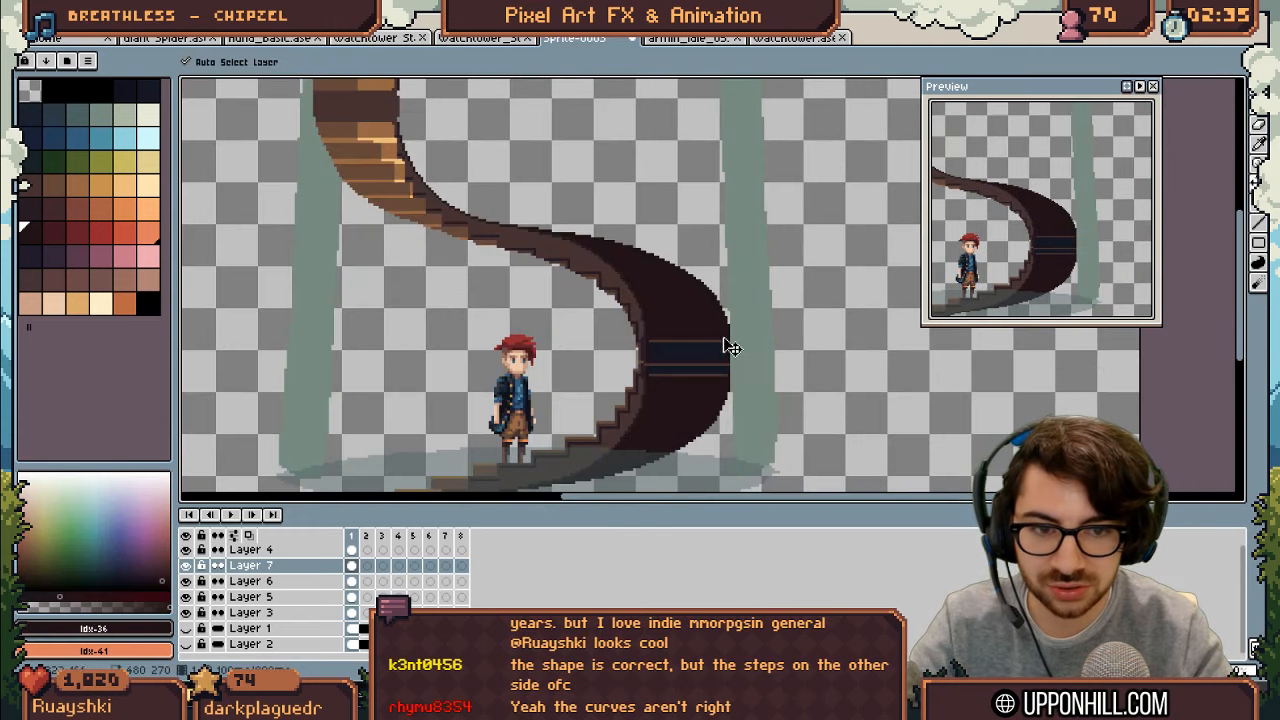
left_click_drag(671, 300, 671, 325)
key("z")
right_click(669, 262)
left_click_drag(668, 262, 668, 294)
Step: Select the upper staircase on Layer 6, move it down to overlap the middle staircase's upper end, and deselect it
key("v")
left_click_drag(525, 185, 746, 82)
key("ctrl+z")
key("m")
mouse_move(640, 178)
left_mouse_down()
mouse_move(610, 210)
mouse_move(602, 197)
left_mouse_up()
key("ctrl+d")
key("z")
left_click(637, 329)
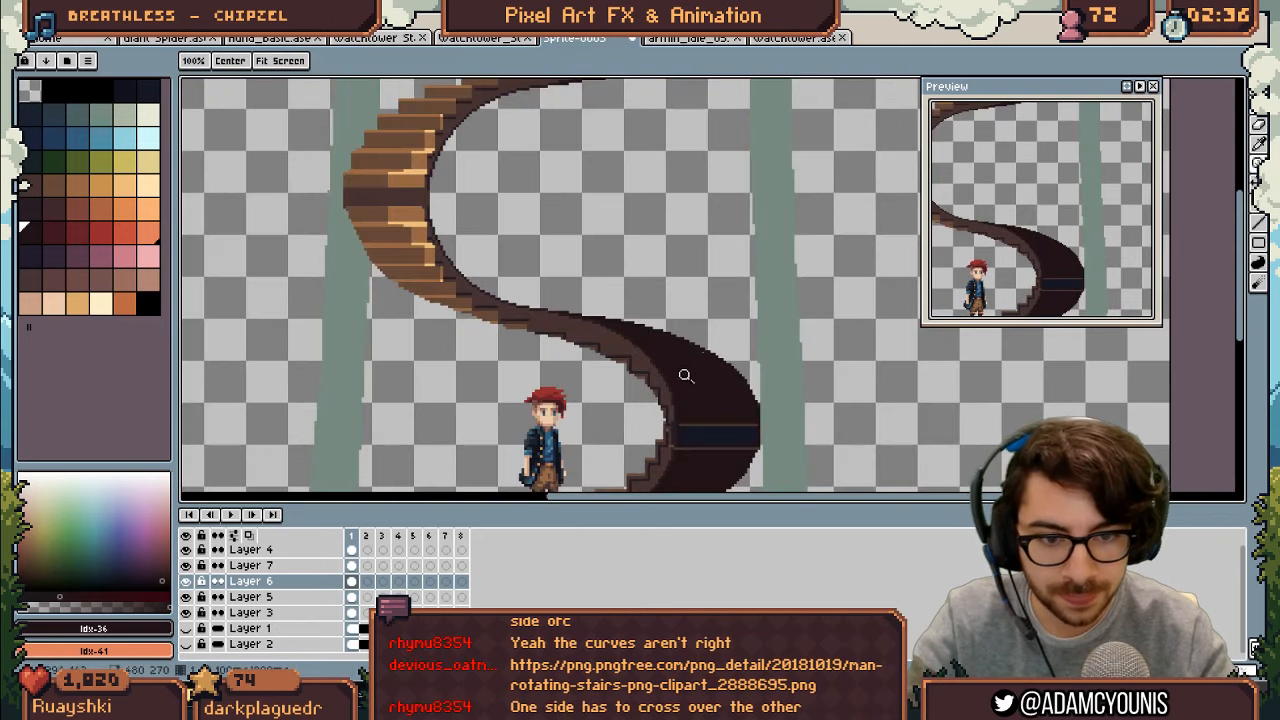
Step: Paint the middle flight's visible steps on Layer 7 over with the dark underside colour, using a 4 px brush
key("b")
key("v")
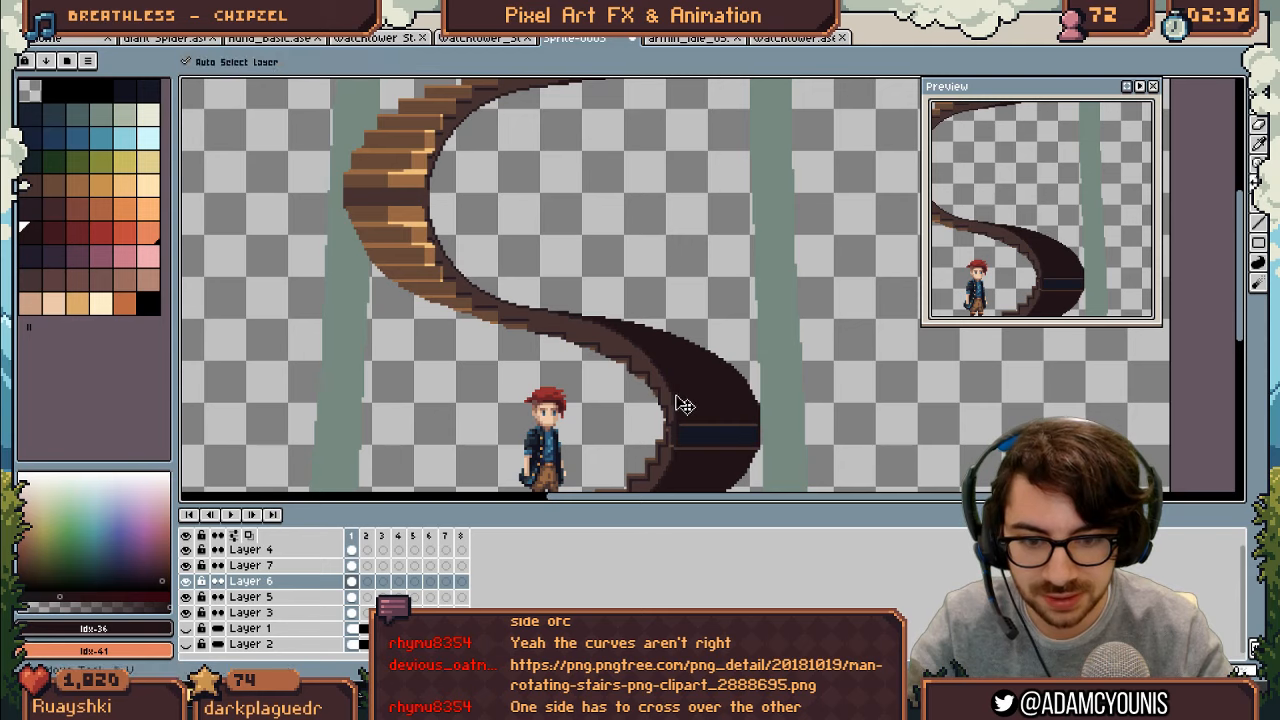
left_click(683, 401)
key("b")
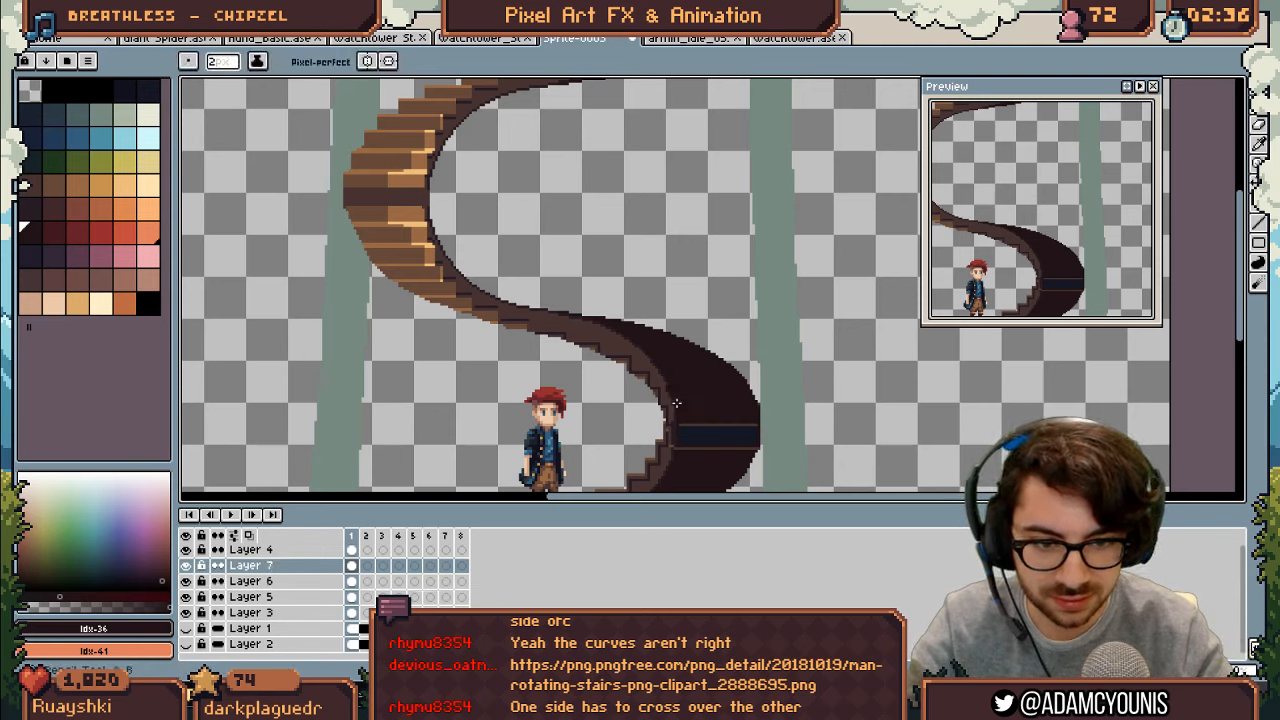
key("plus")
key("plus")
mouse_move(674, 408)
left_mouse_down()
mouse_move(656, 373)
mouse_move(566, 324)
left_mouse_up()
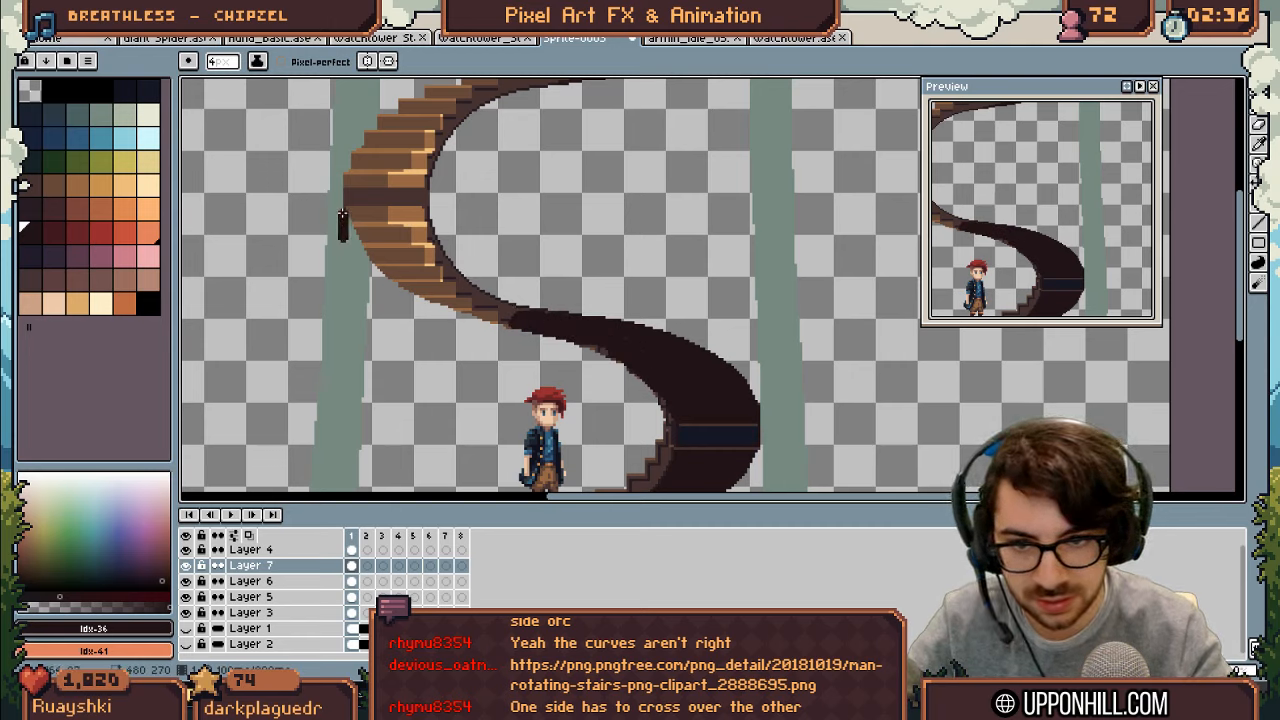
Step: Undo the last stroke and paint a dark underside along the left bend's outer lower edge, joining it to the middle flight
key("ctrl+z")
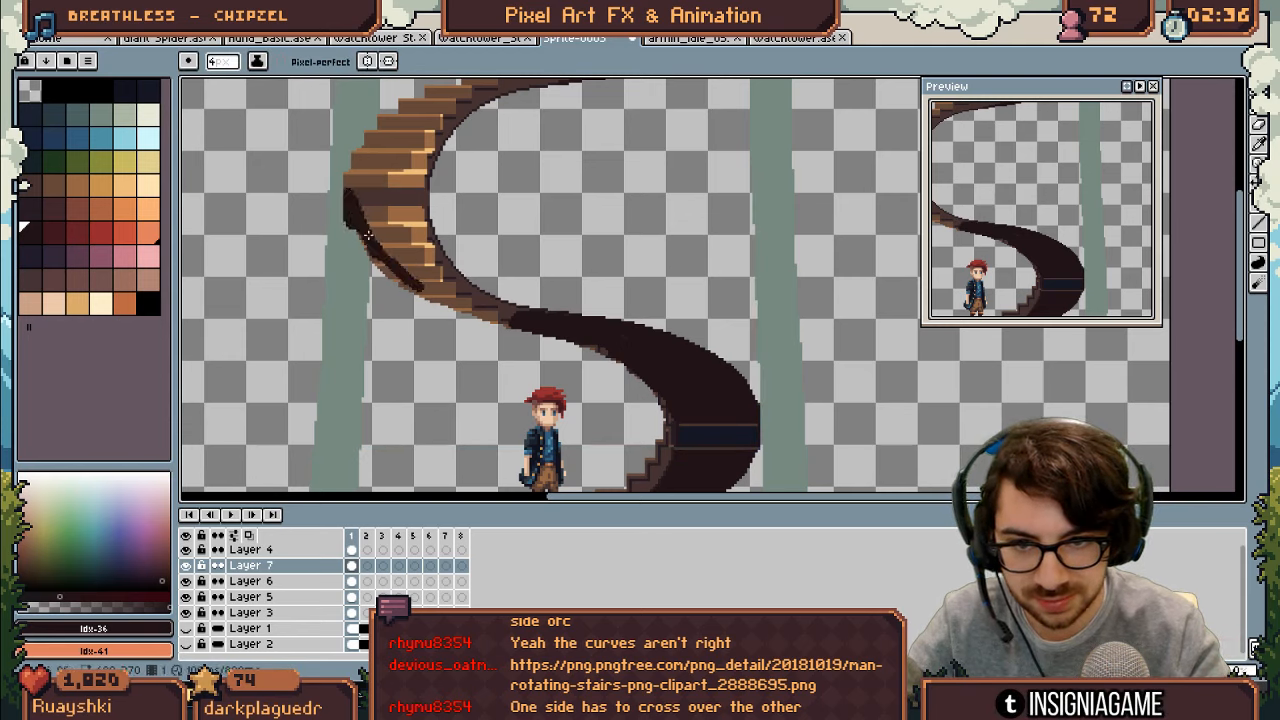
mouse_move(350, 228)
left_mouse_down()
mouse_move(441, 295)
mouse_move(354, 237)
mouse_move(501, 308)
left_mouse_up()
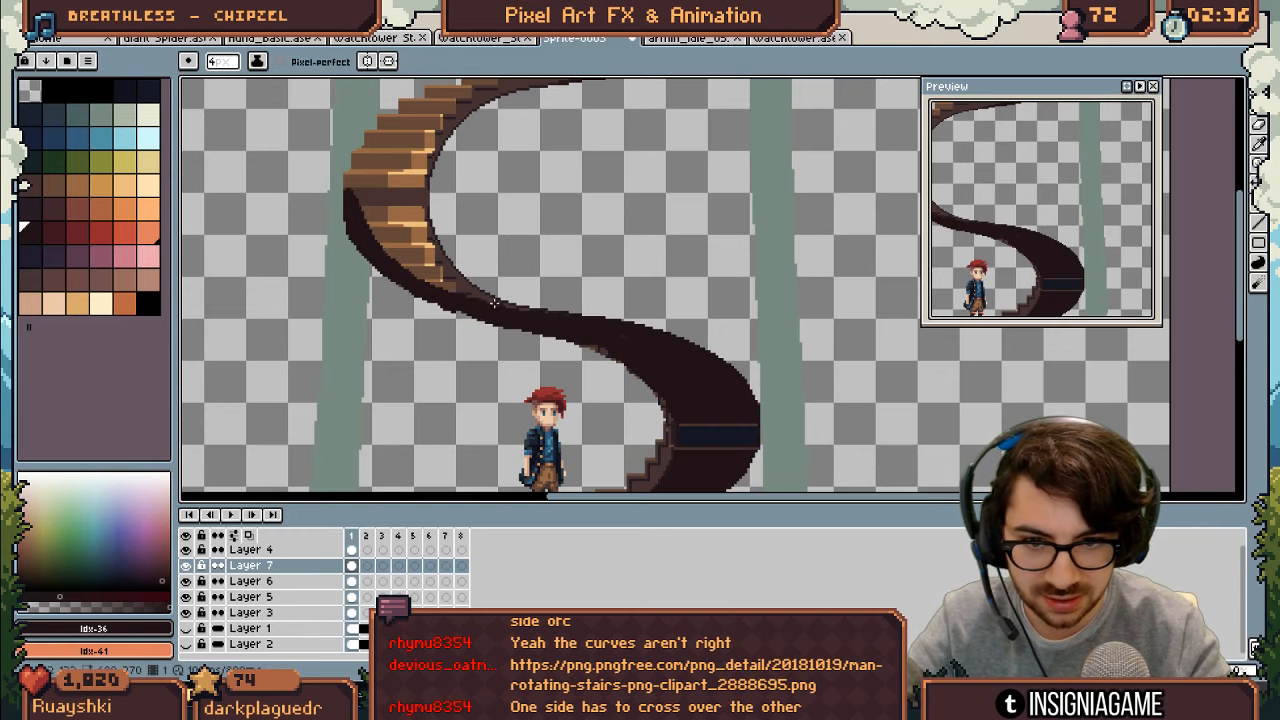
left_click_drag(494, 303, 540, 308)
key("z")
scroll(582, 318, "down", 2)
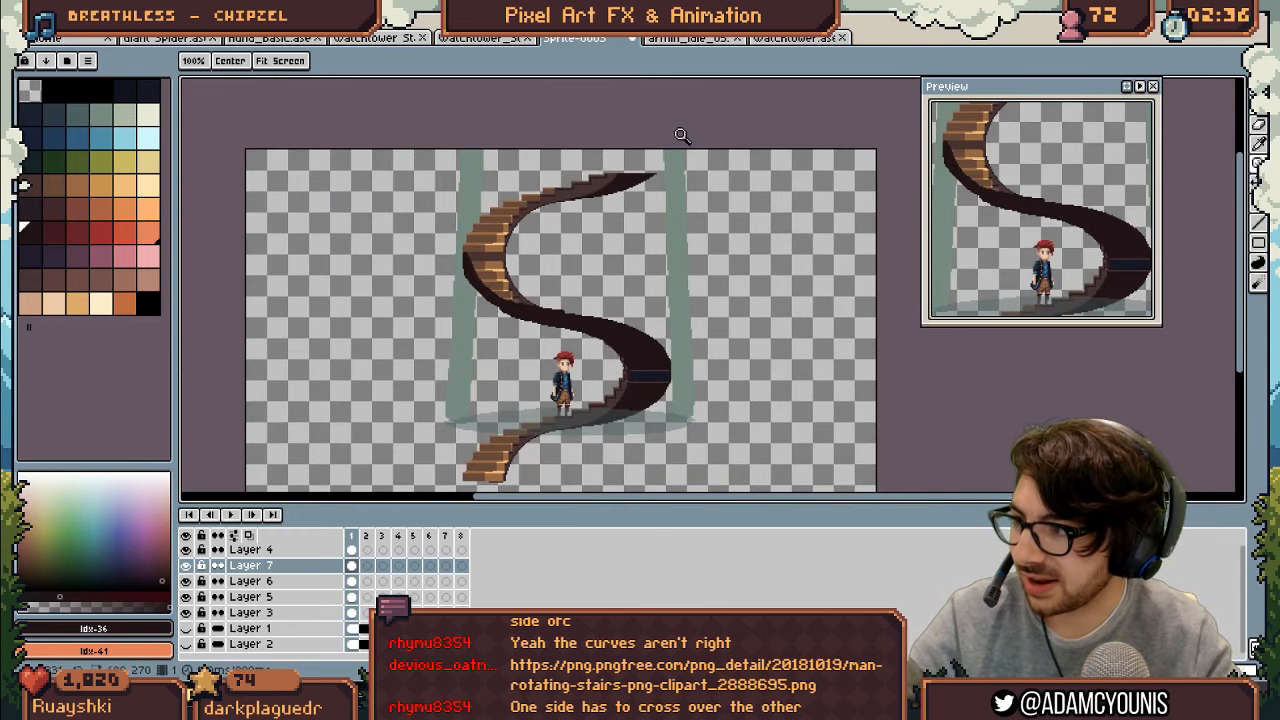
Step: Paint over the dark blue band at the right bend so the underside is one continuous dark shape
scroll(594, 310, "up", 1)
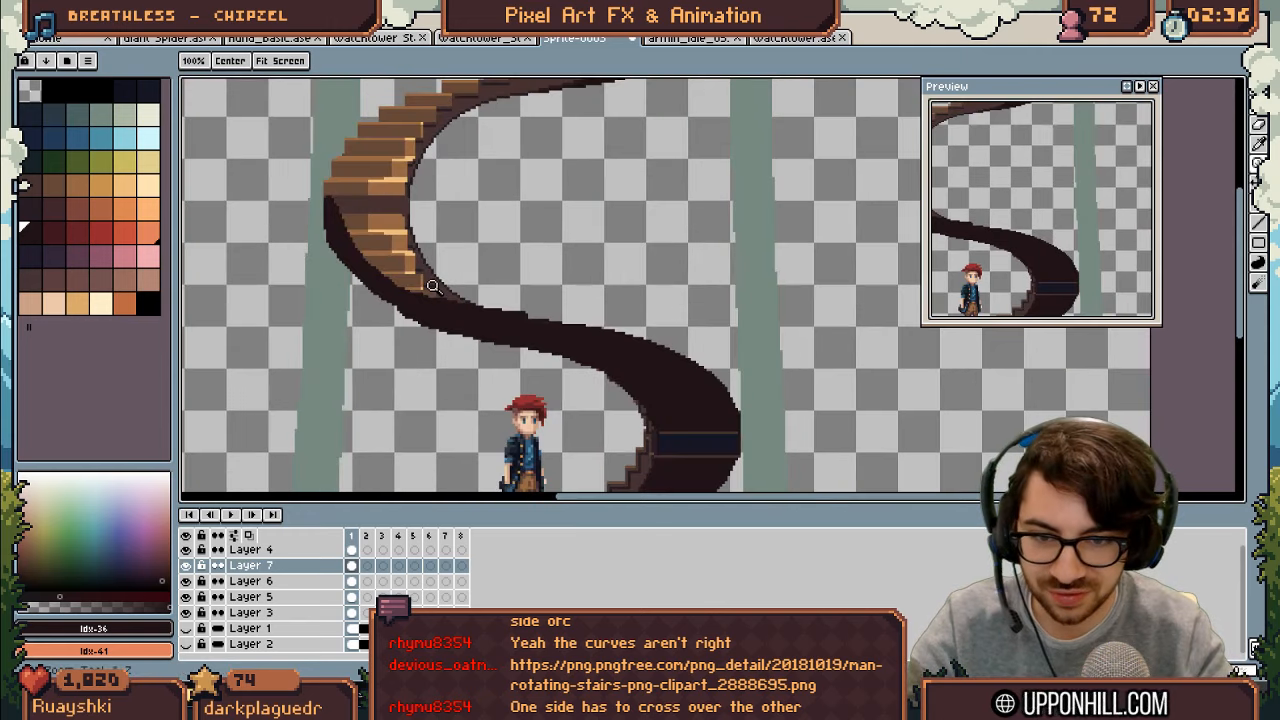
scroll(723, 371, "up", 1)
key("b")
left_click_drag(682, 374, 700, 409)
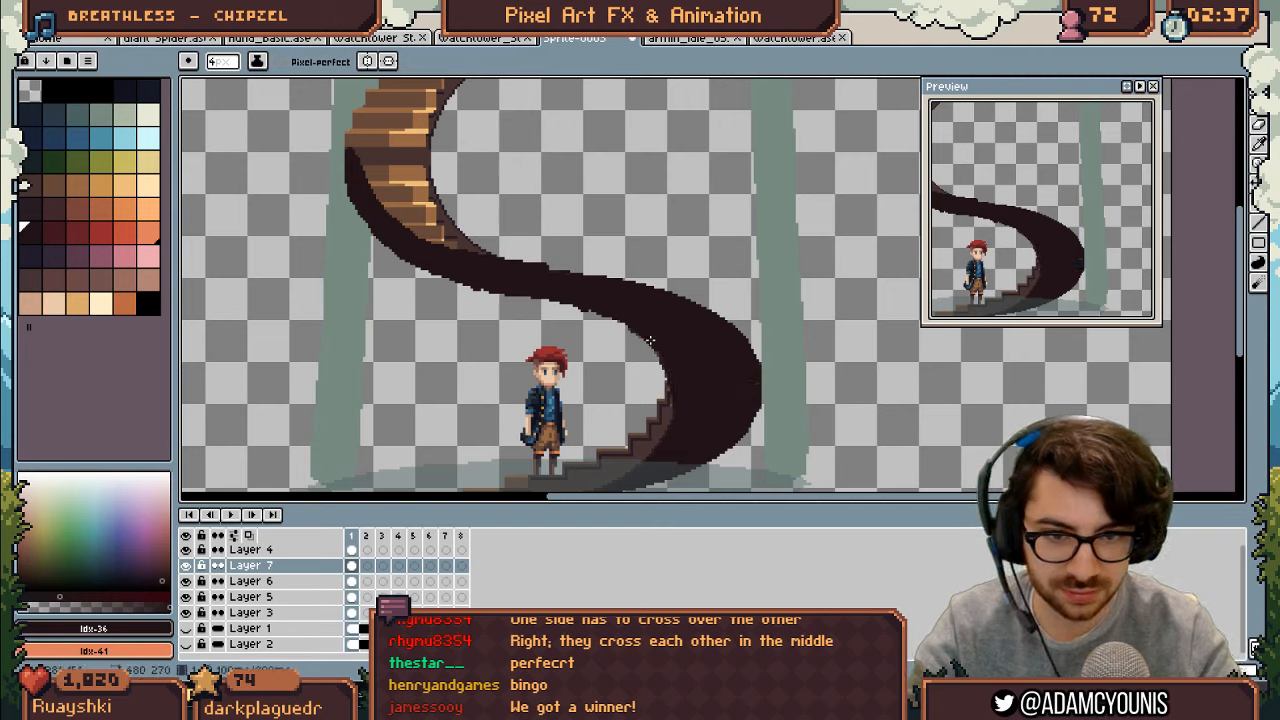
key("e")
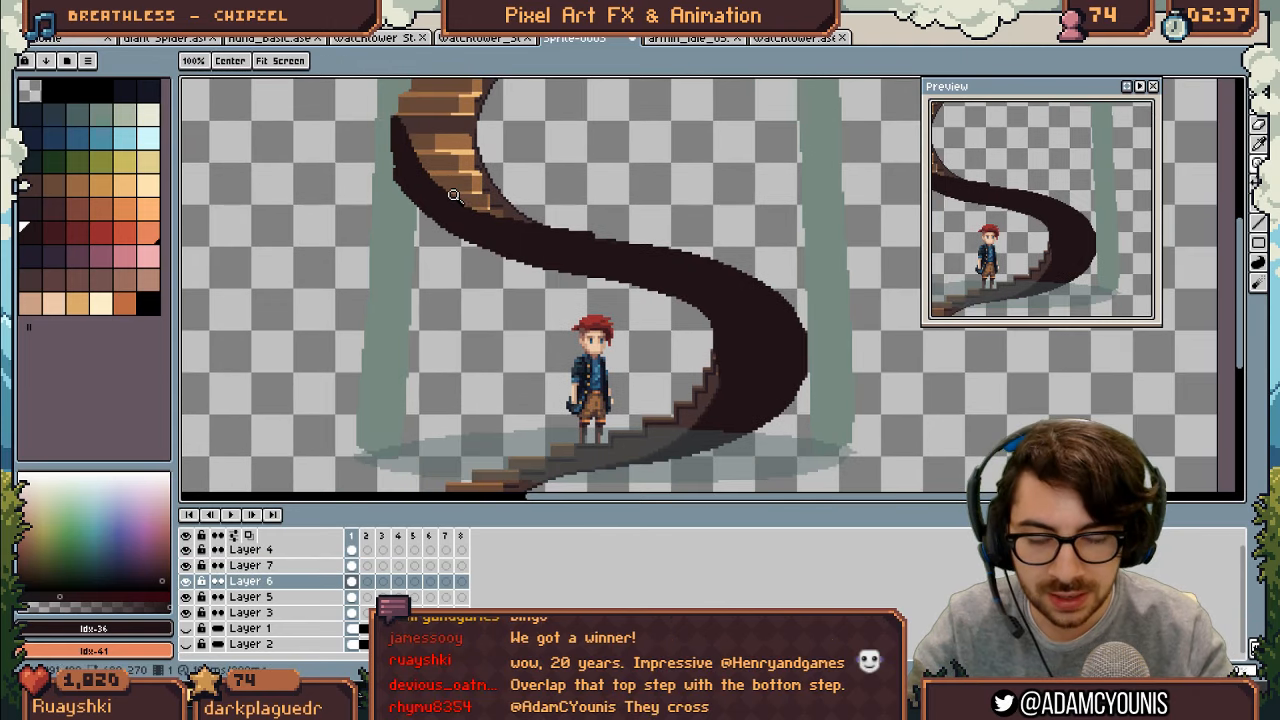
Step: Extend the left bend's lower steps across the dark underside on Layer 7, using the sampled step browns Idx-25 and Idx-26
key("v")
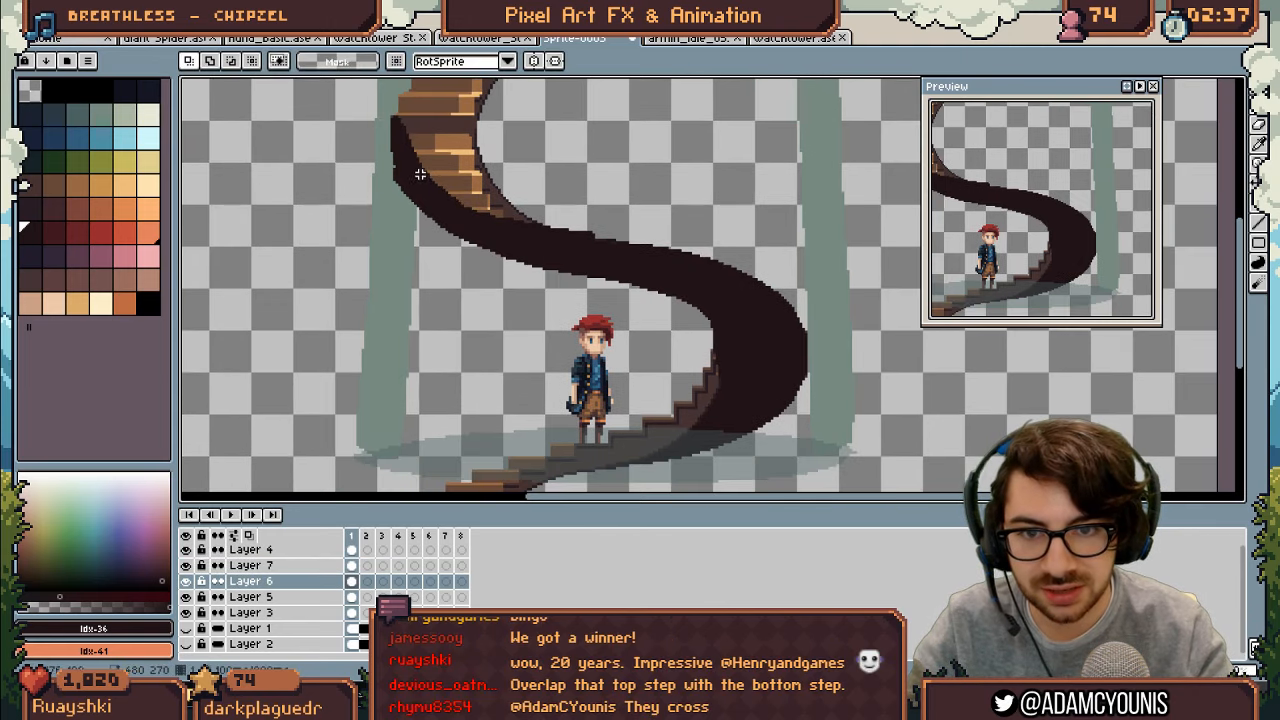
key("space")
scroll(423, 158, "up", 3)
left_click_drag(423, 158, 483, 240)
left_click(483, 240, "alt")
key("b")
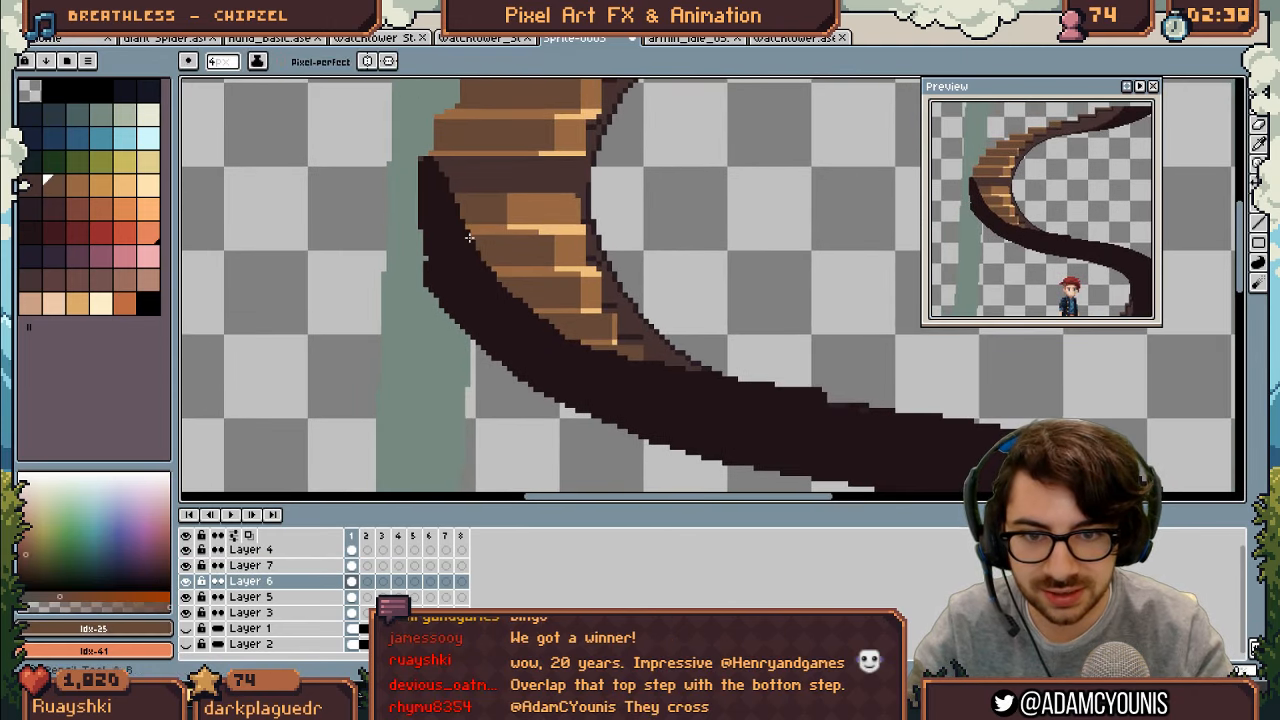
left_click(468, 254, "ctrl")
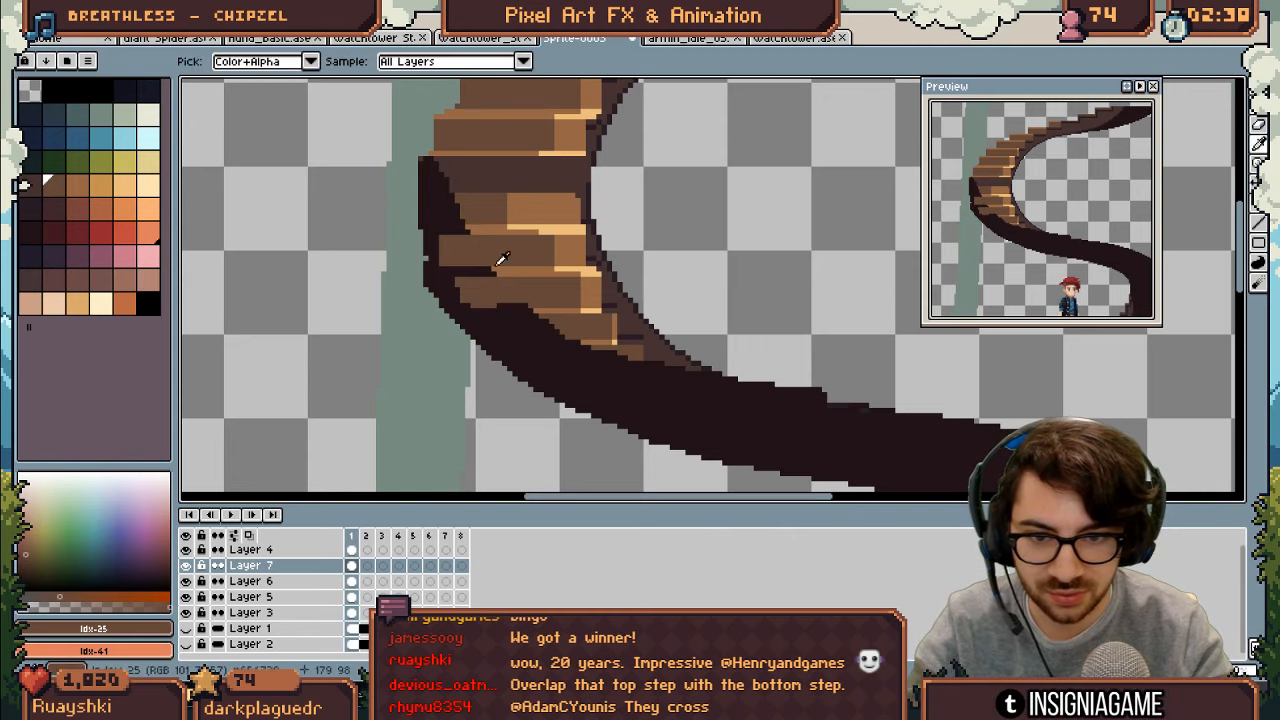
left_click(454, 268, "alt")
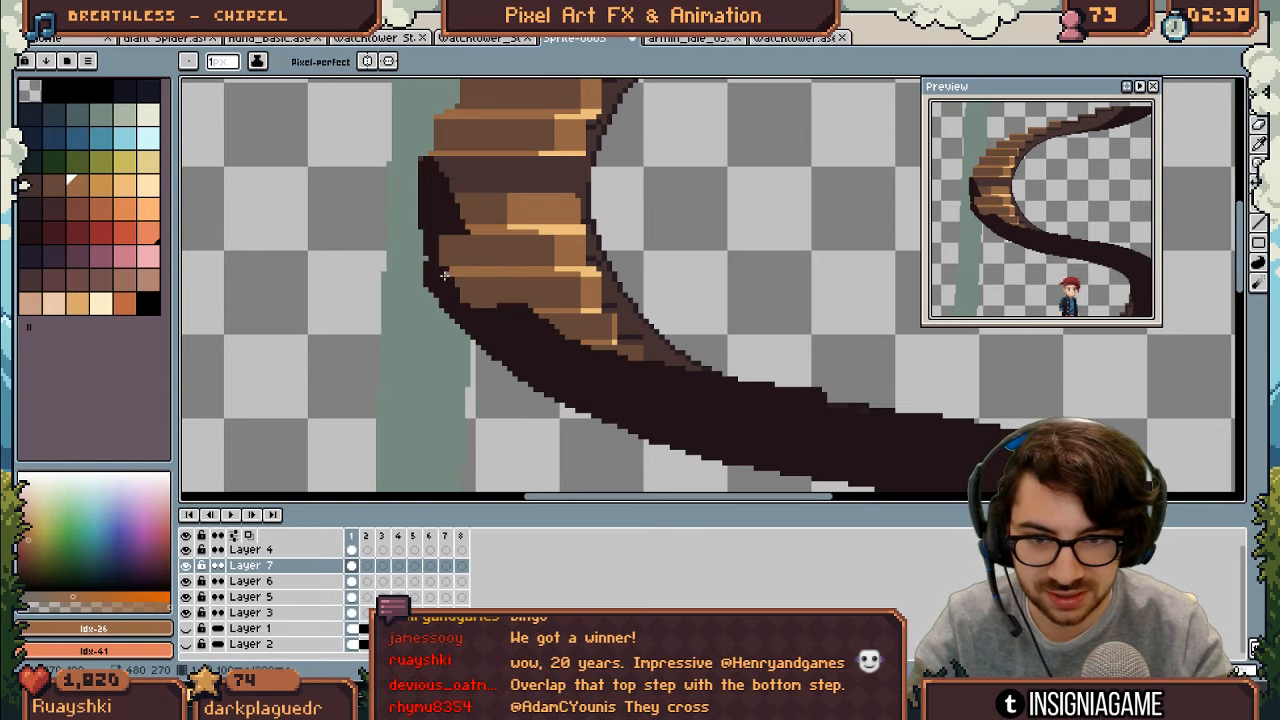
left_click(450, 282, "alt")
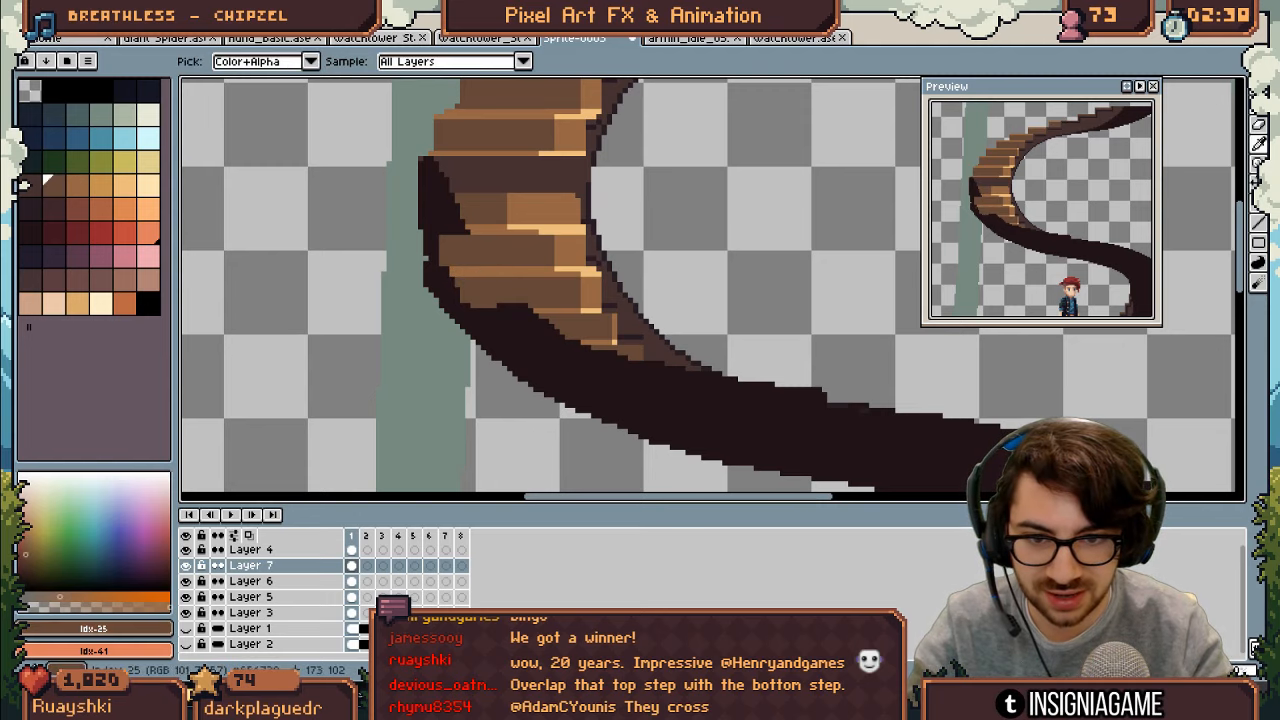
left_click(483, 310, "alt")
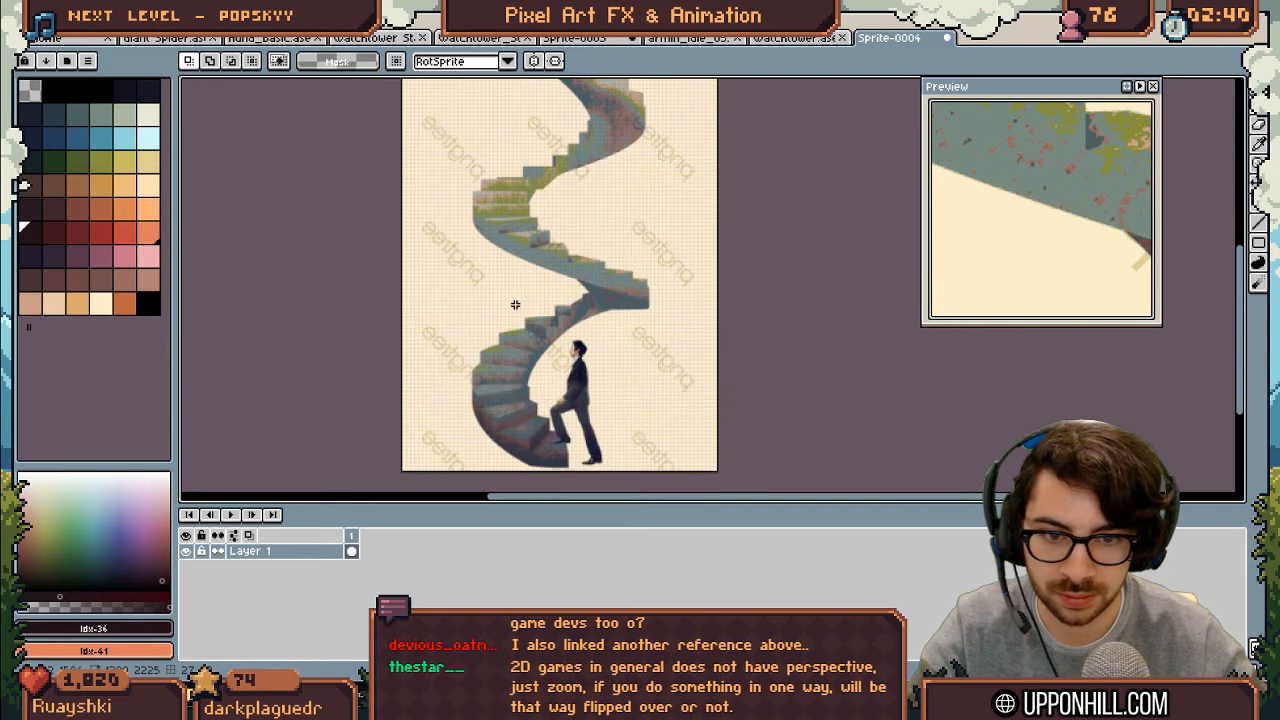
Step: Examine the reference spiral staircase in Sprite-0004, following how treads, risers and underside change around each bend and crossing
scroll(562, 302, "up", 1)
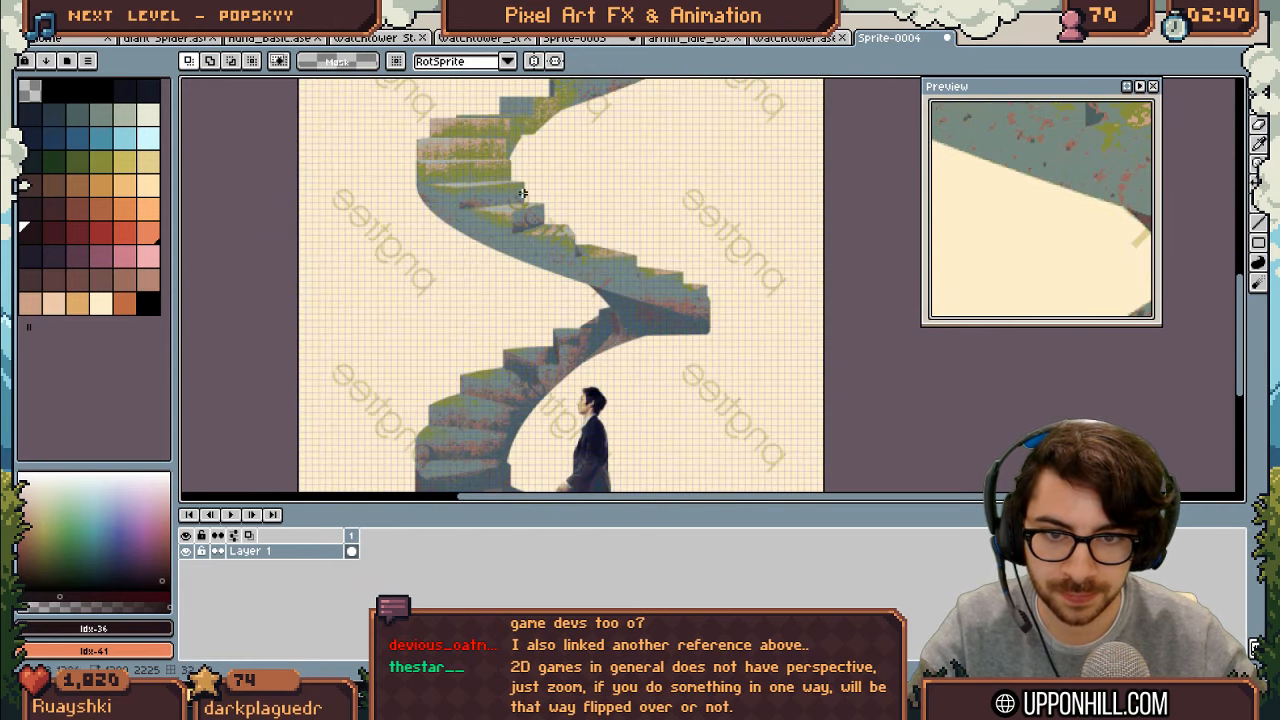
left_click_drag(532, 282, 529, 364)
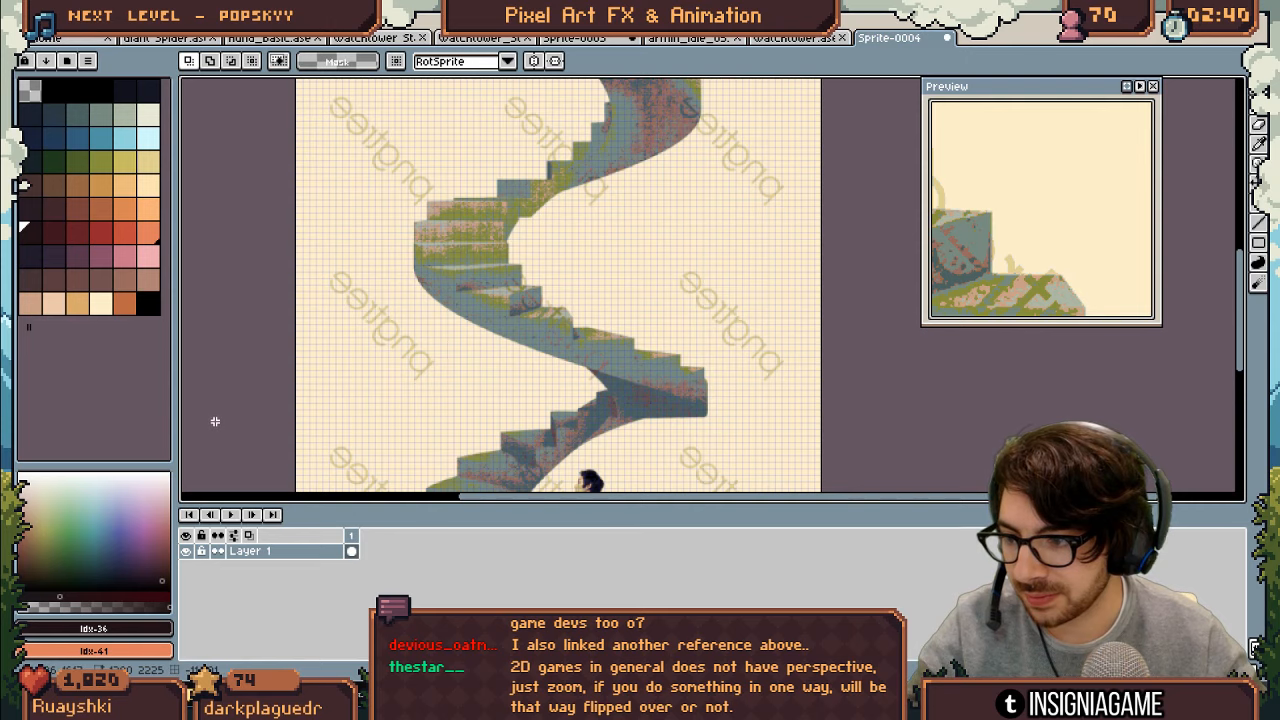
scroll(512, 352, "up", 2)
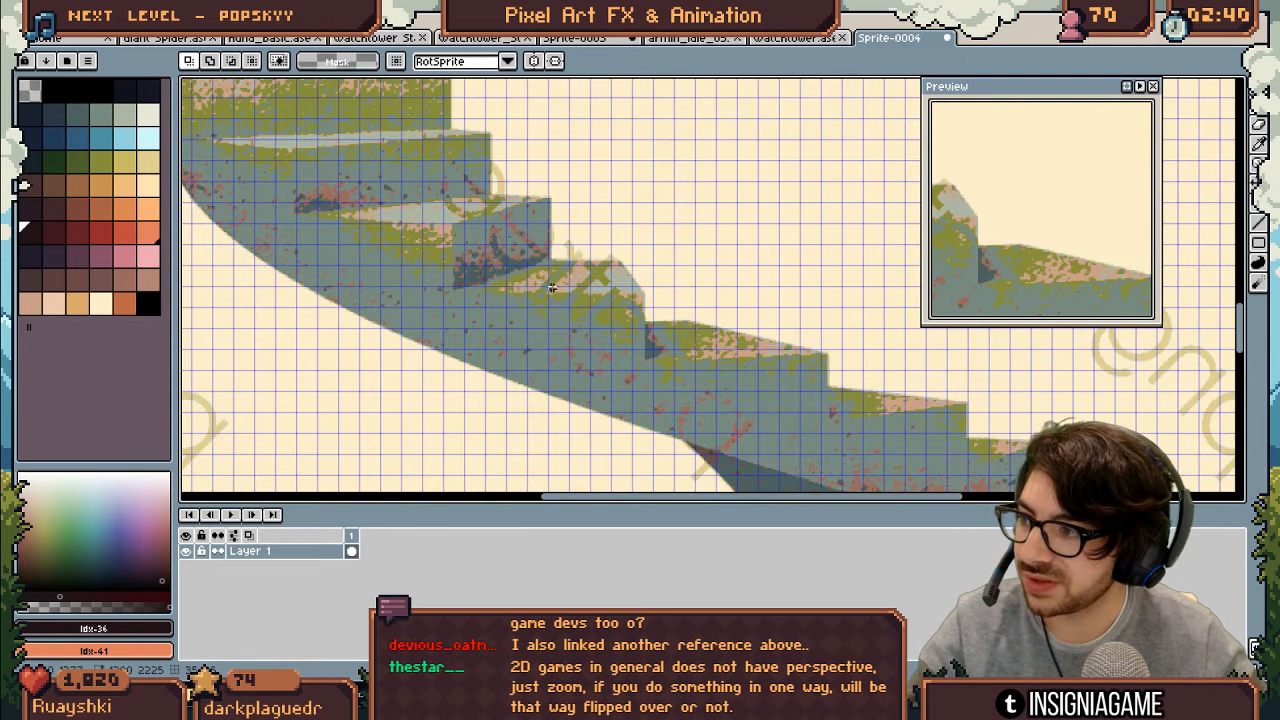
scroll(566, 186, "up", 1)
left_click_drag(572, 118, 561, 344)
scroll(561, 344, "down", 1)
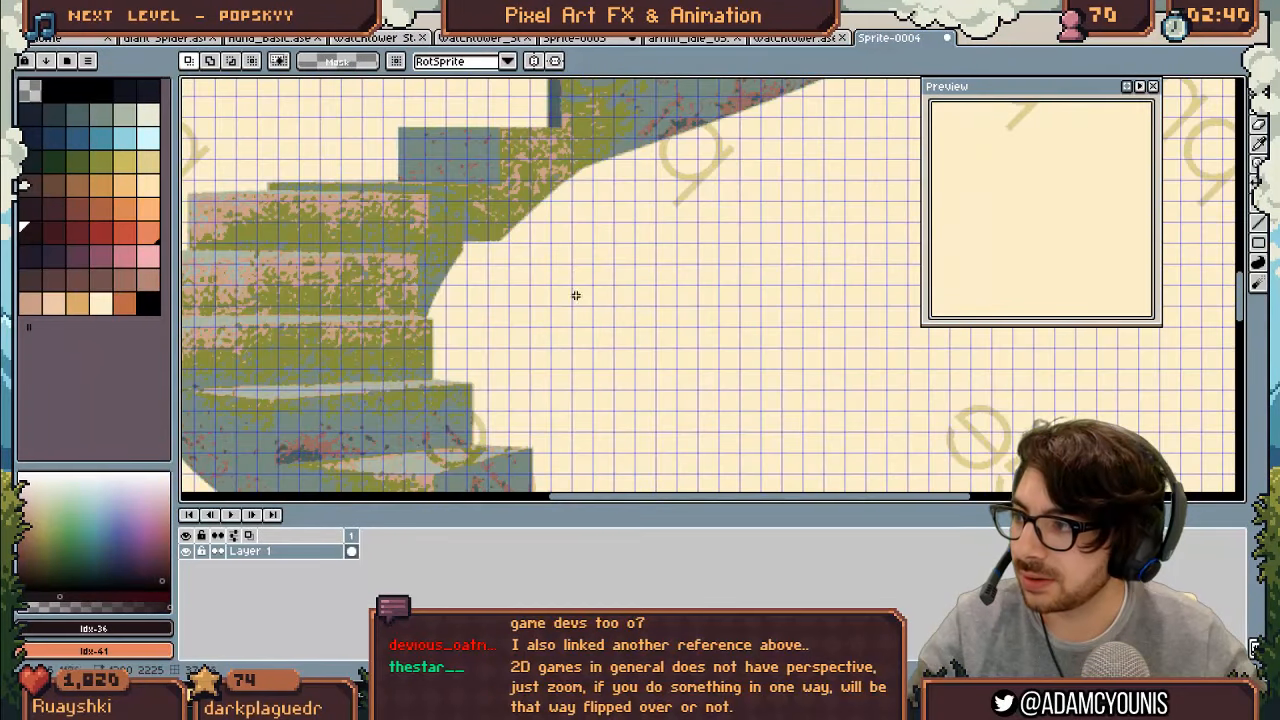
left_click_drag(606, 184, 557, 421)
left_click_drag(597, 246, 563, 403)
left_click_drag(545, 231, 520, 460)
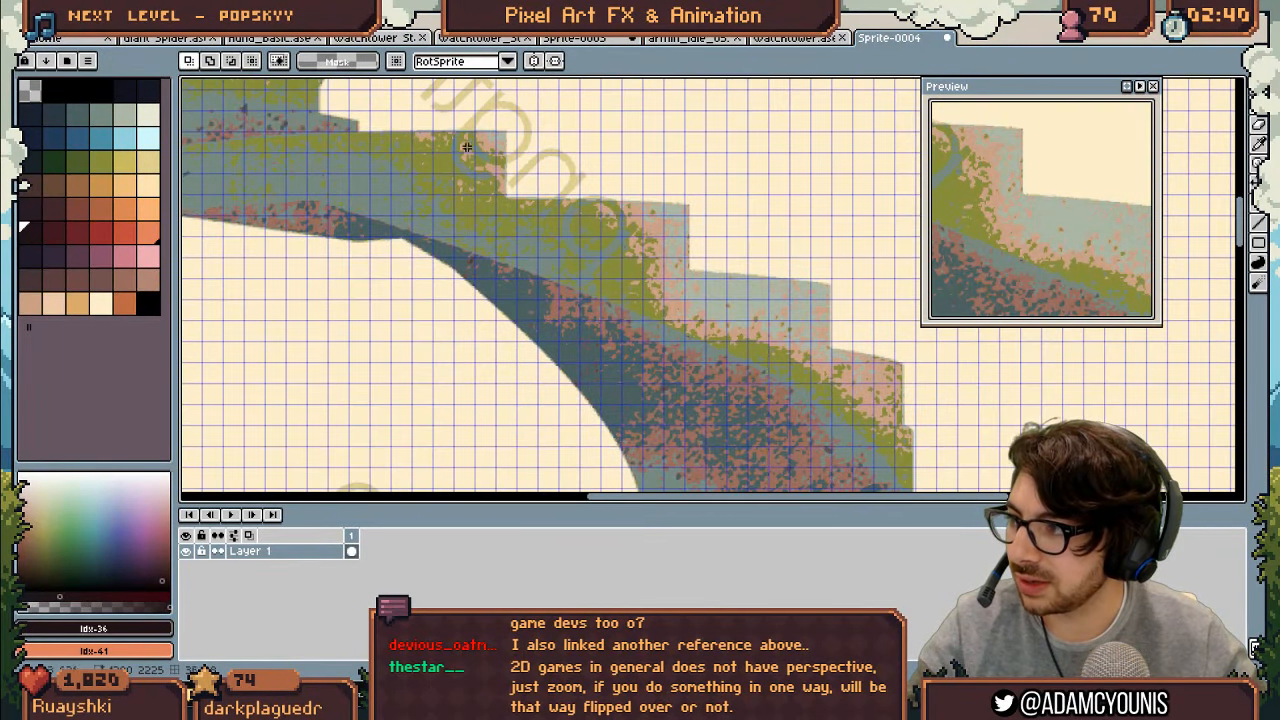
scroll(462, 140, "down", 1)
left_click_drag(481, 251, 495, 115)
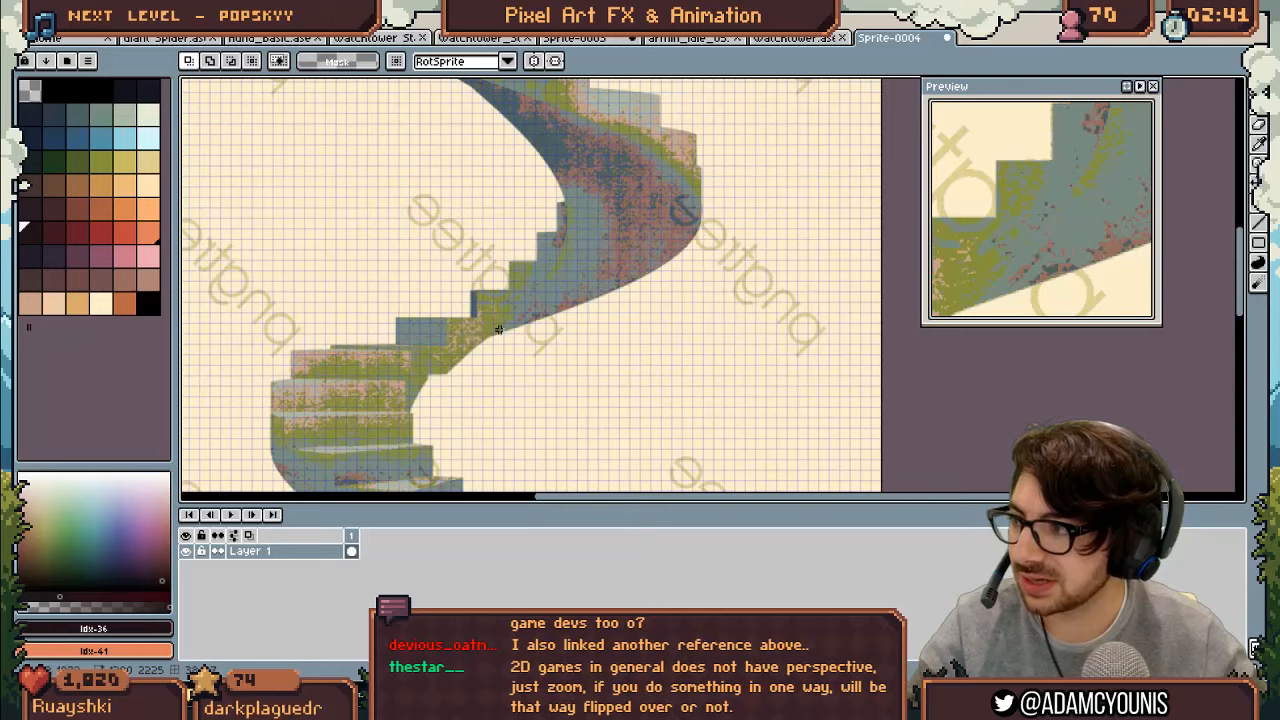
left_click_drag(500, 330, 501, 229)
scroll(500, 229, "down", 1)
scroll(490, 322, "down", 1)
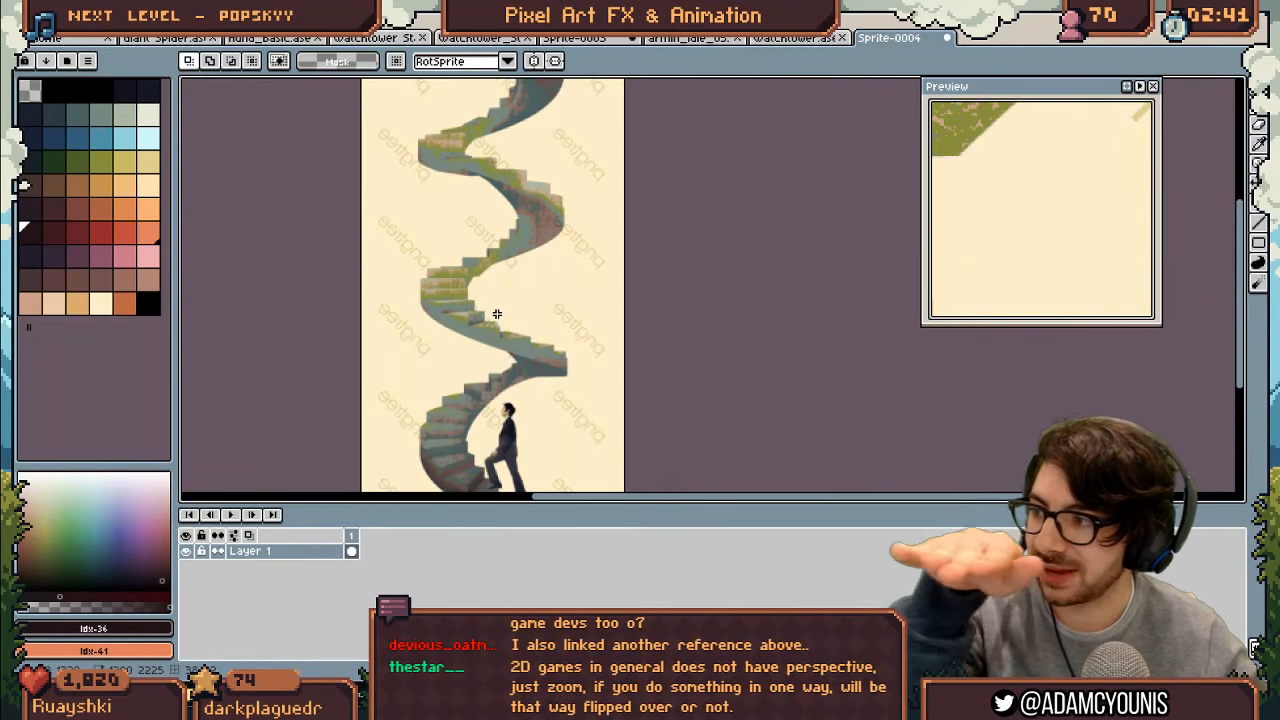
left_click_drag(502, 315, 506, 268)
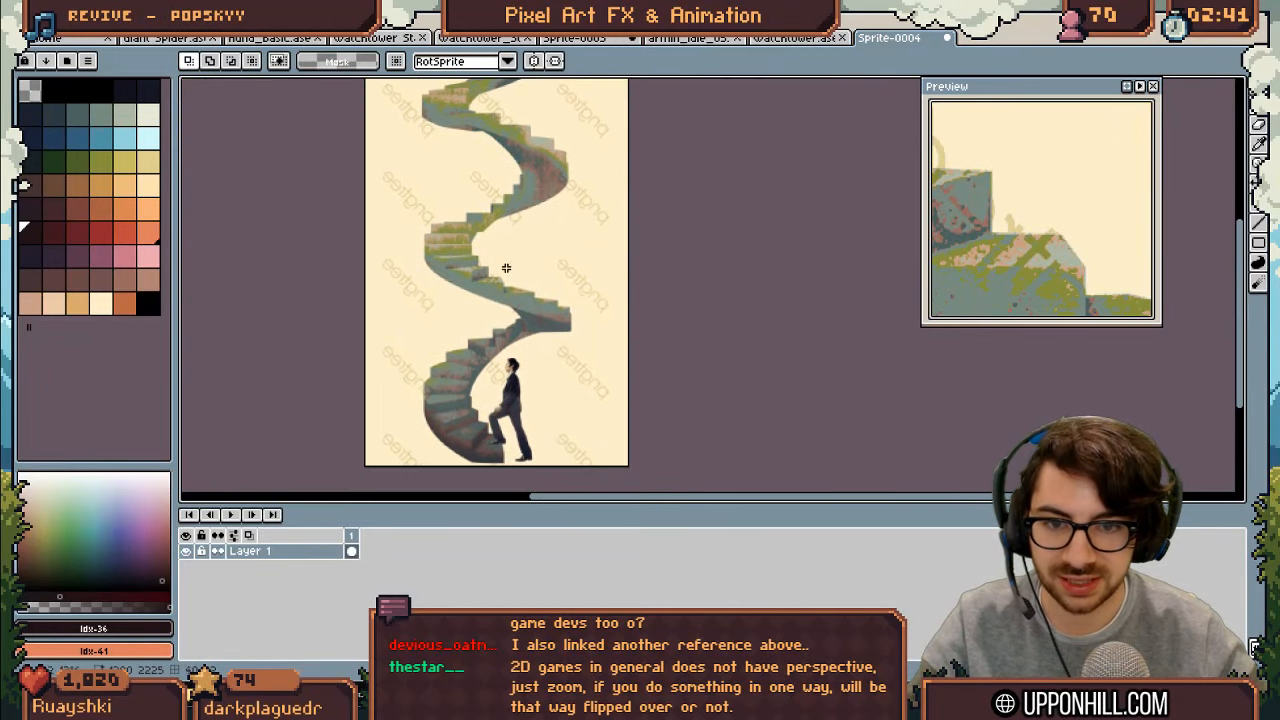
Step: Draw a horizontal red line in Idx-39 with a 14 px brush across the reference staircase's upper flight, redoing the first stroke
left_click(100, 232)
key("b")
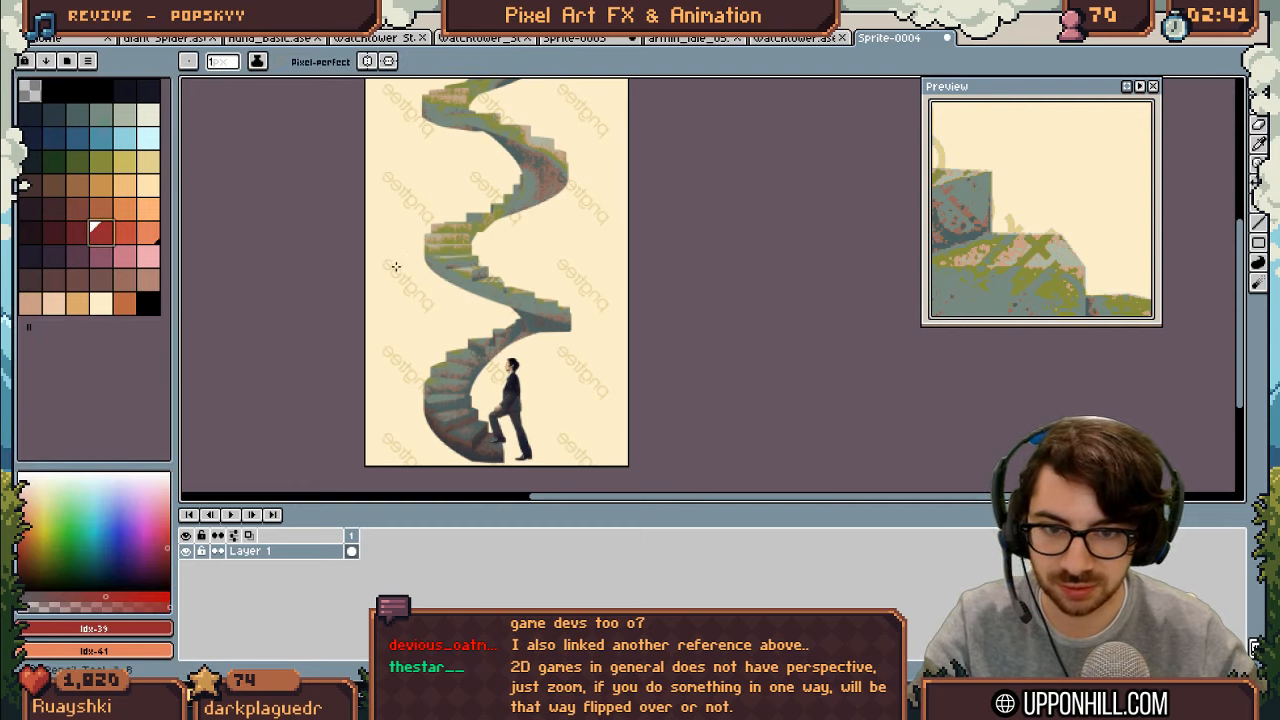
key("plus")
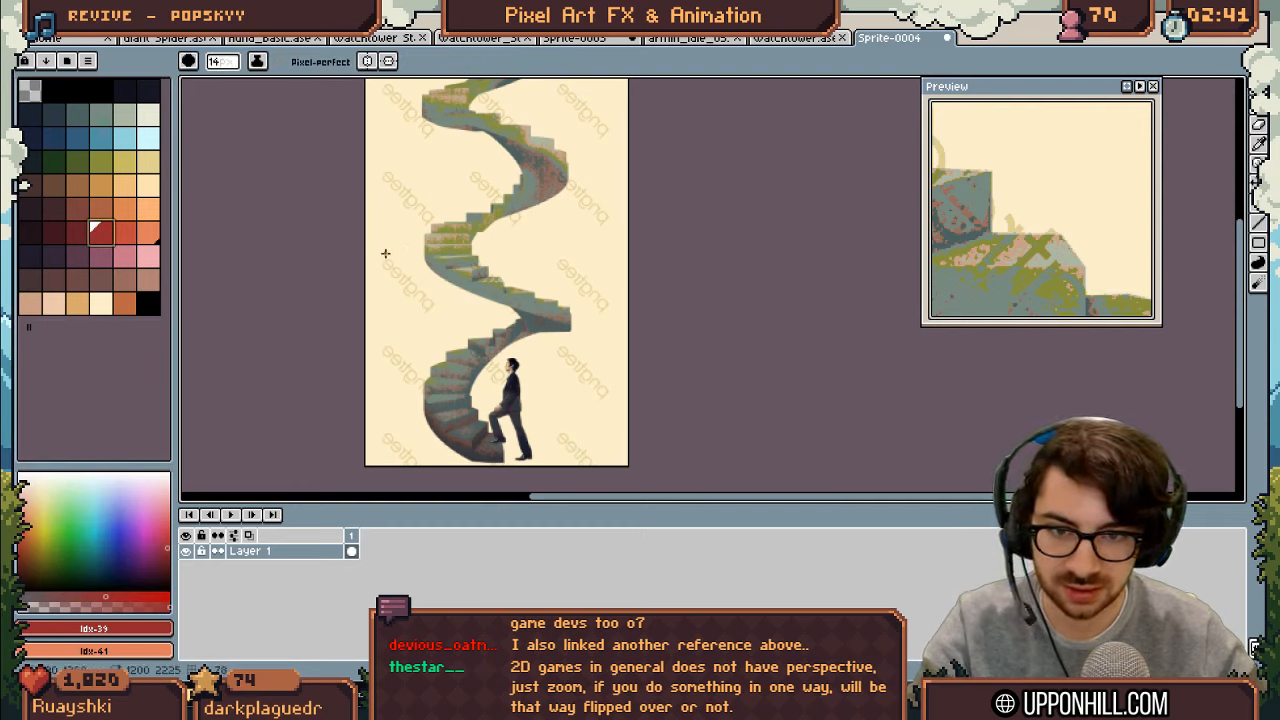
scroll(404, 230, "up", 1)
left_click_drag(383, 156, 637, 166)
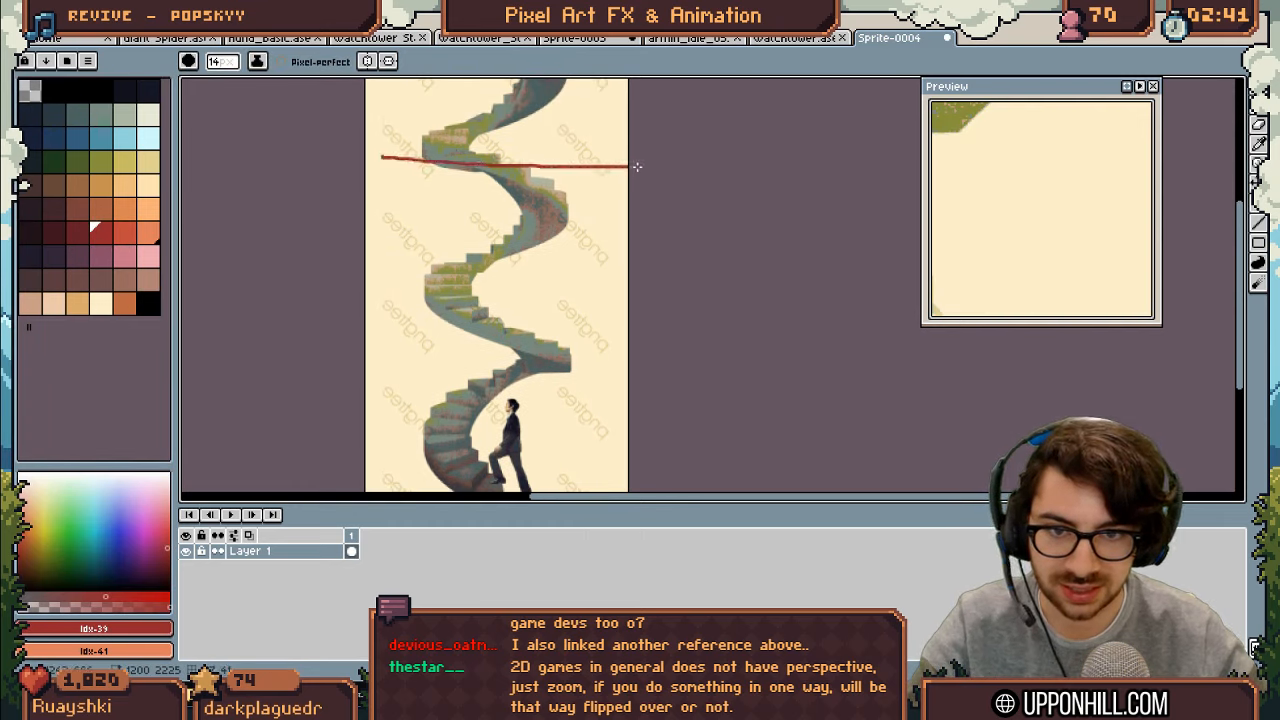
key("ctrl+z")
left_click_drag(368, 167, 594, 173)
Step: Mark individual steps on the reference staircase's lower flights in red, and undo the last mark
left_click_drag(515, 208, 515, 338)
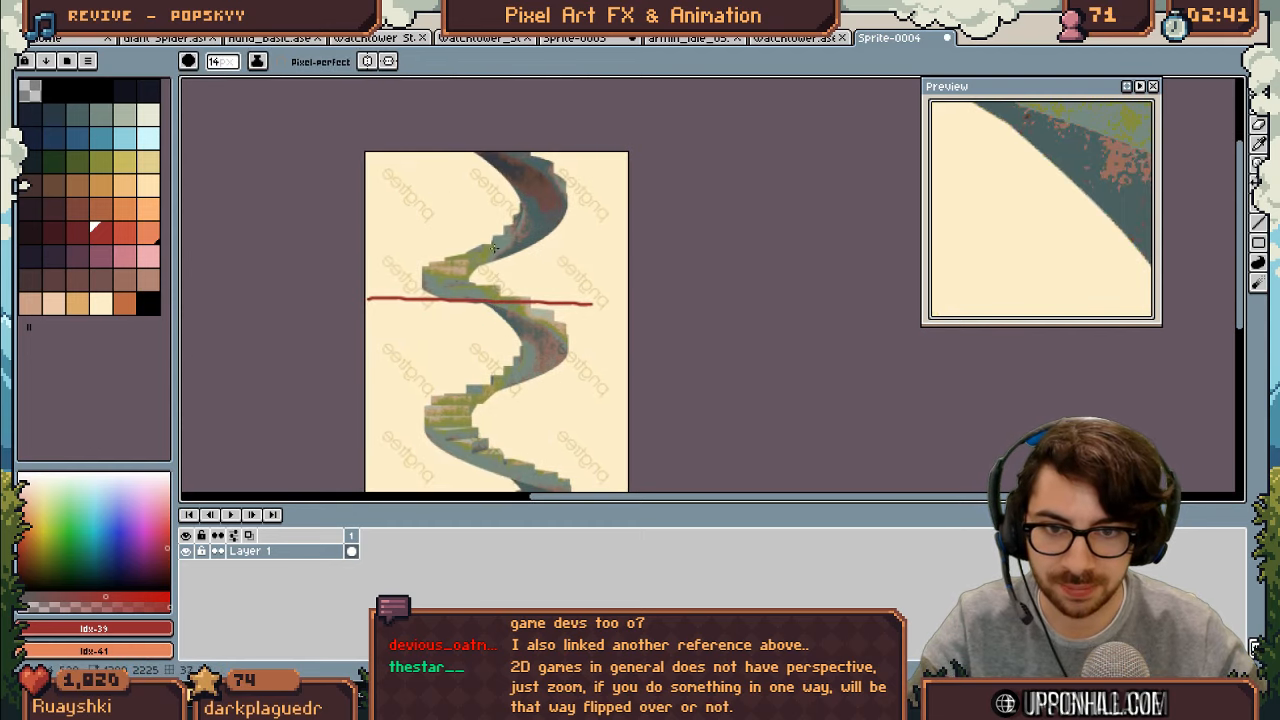
scroll(483, 334, "down", 2)
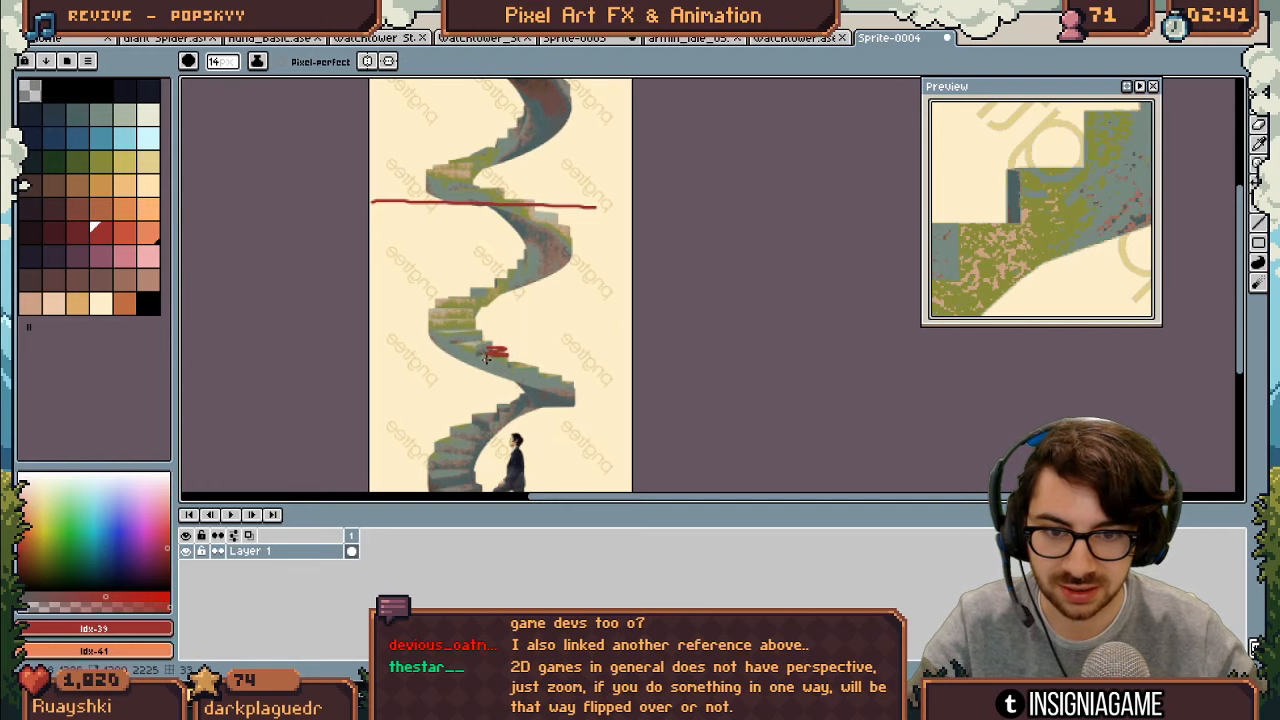
scroll(486, 358, "down", 2)
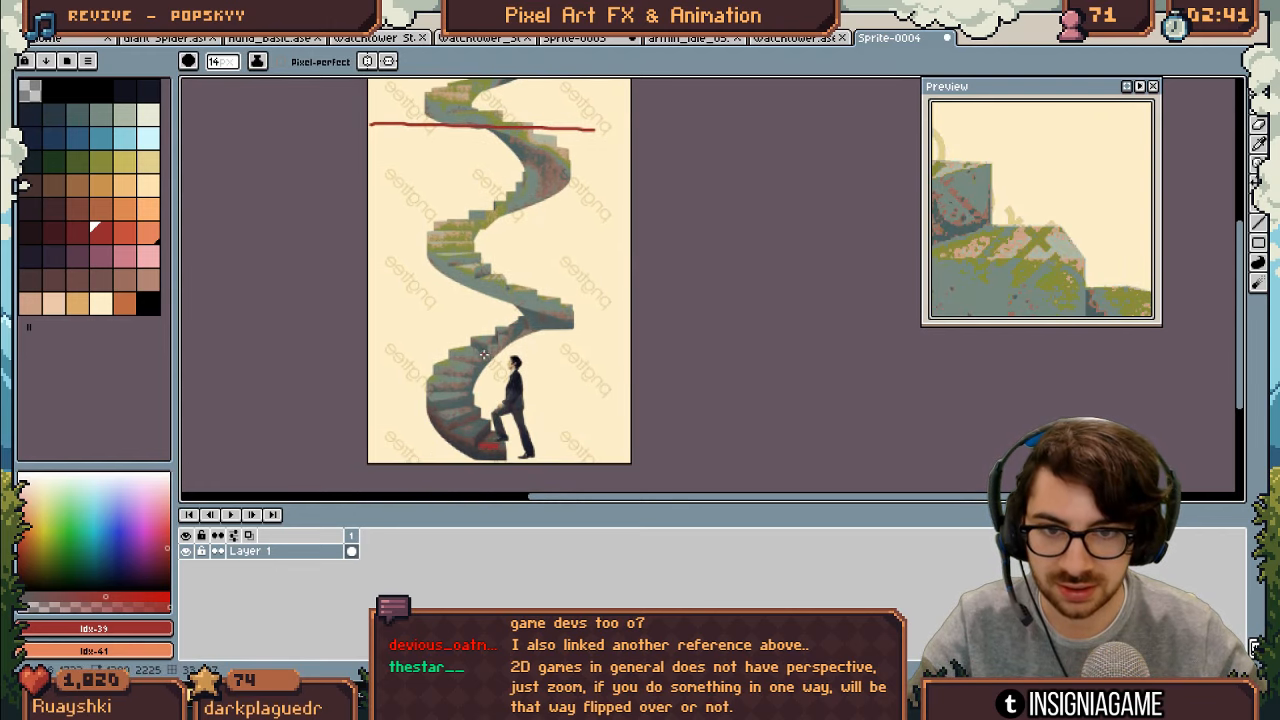
scroll(484, 354, "down", 1)
key("ctrl+z")
Step: Switch back to the staircase drawing in Sprite-0003 and look over its flights from the top end to the ground
left_click(805, 38)
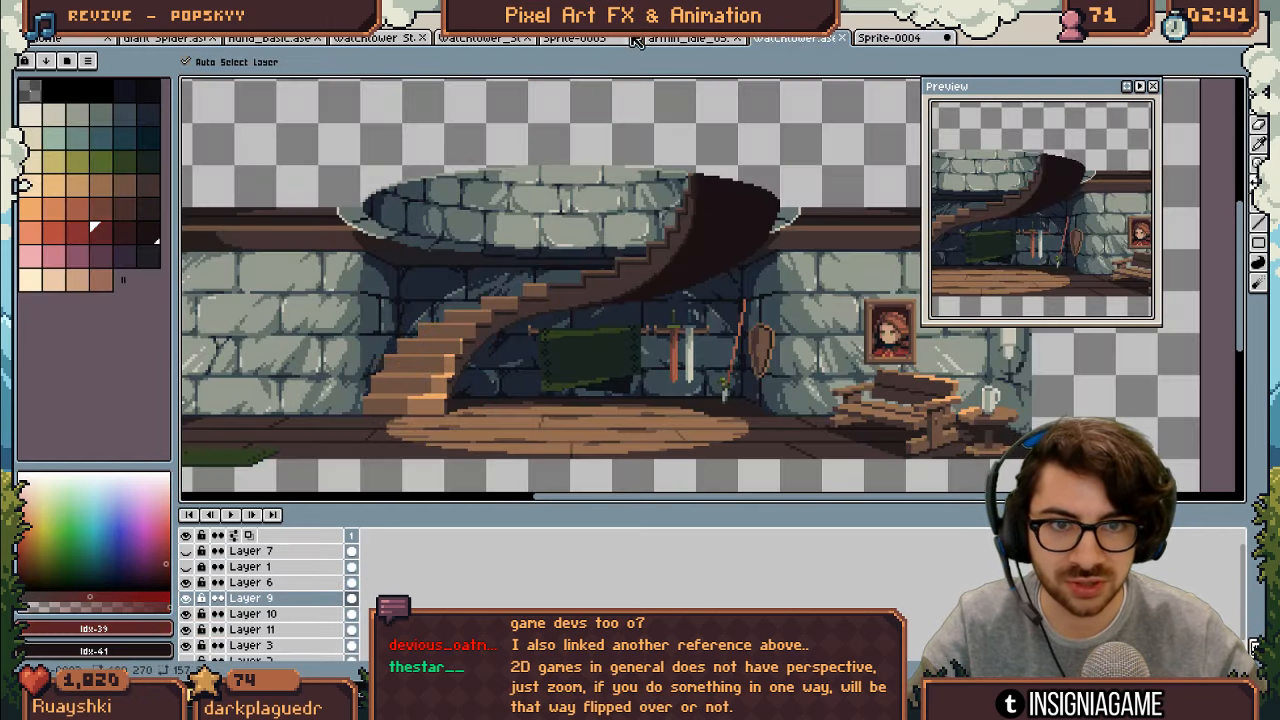
left_click(634, 38)
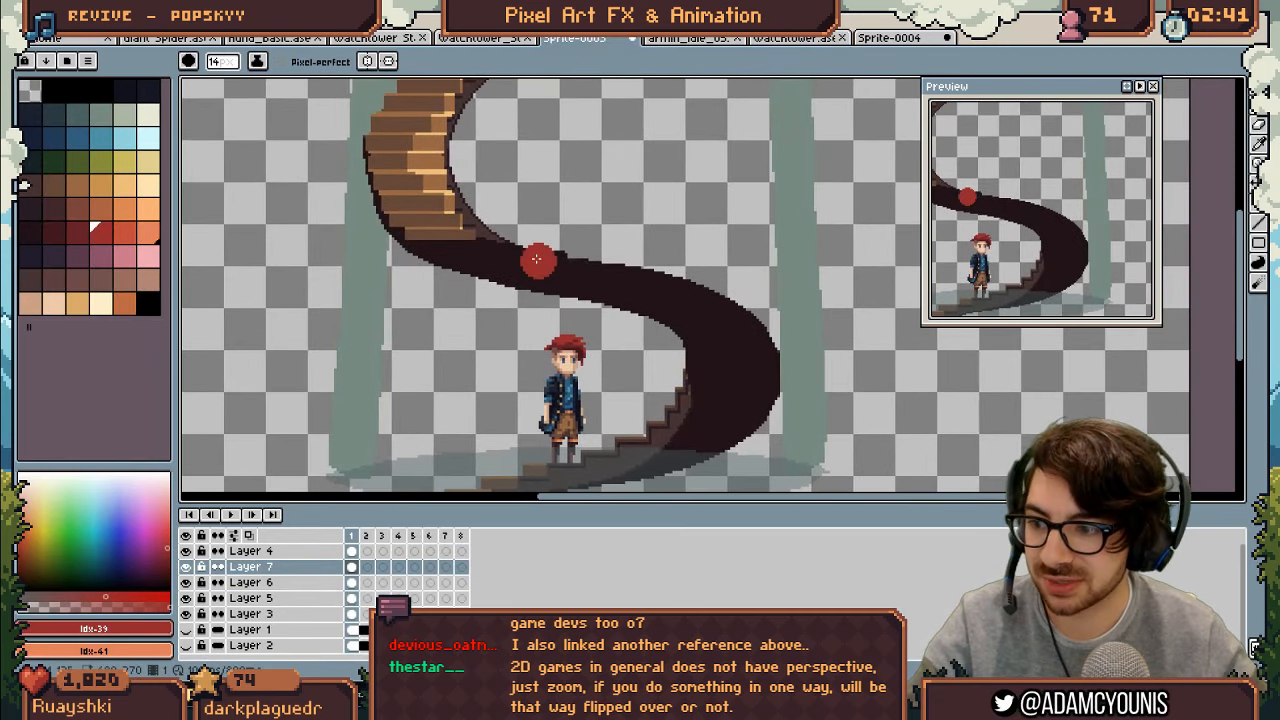
left_click_drag(536, 259, 560, 371)
key("z")
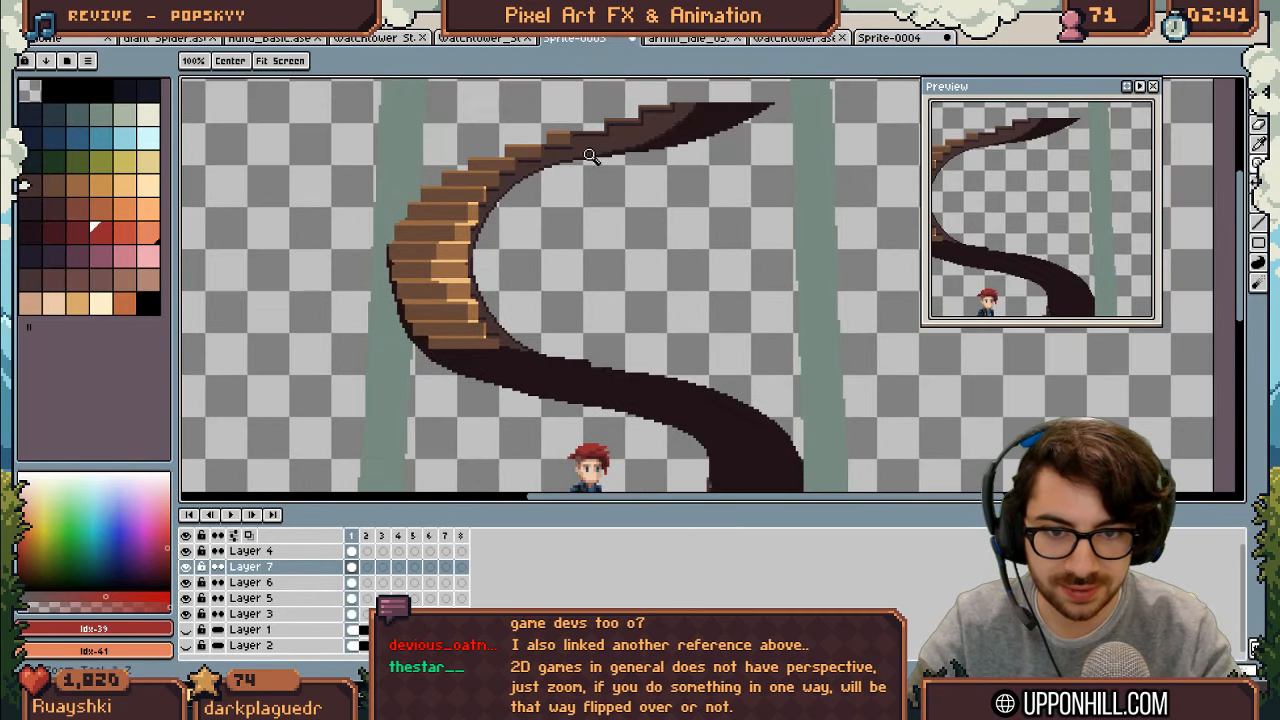
scroll(590, 157, "down", 1)
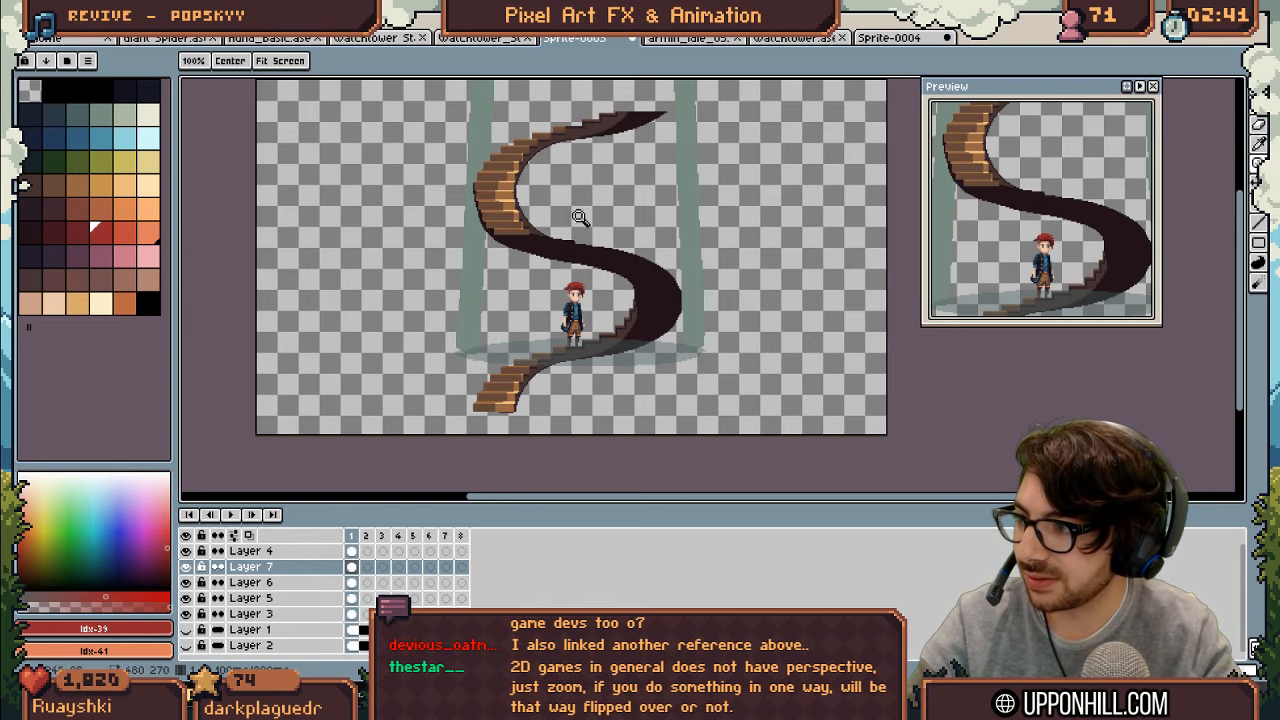
scroll(576, 272, "up", 1)
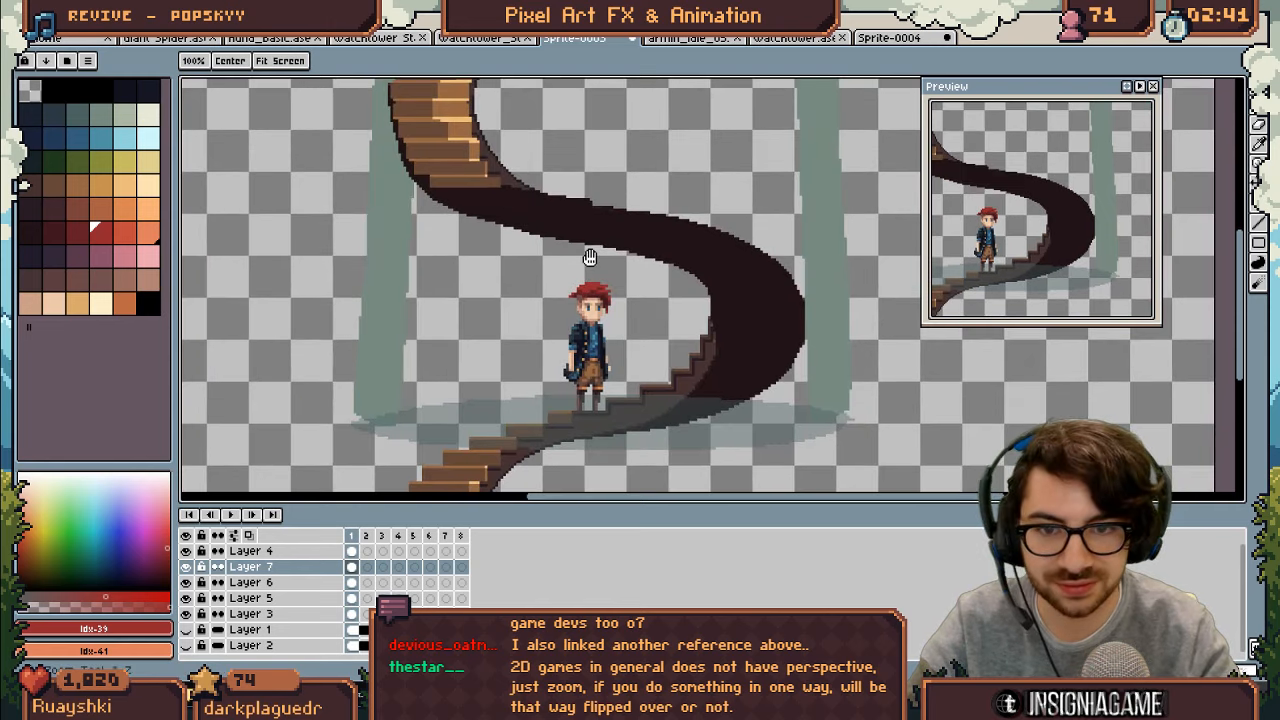
key("b")
left_click(478, 200, "alt")
left_click_drag(535, 255, 535, 232)
key("m")
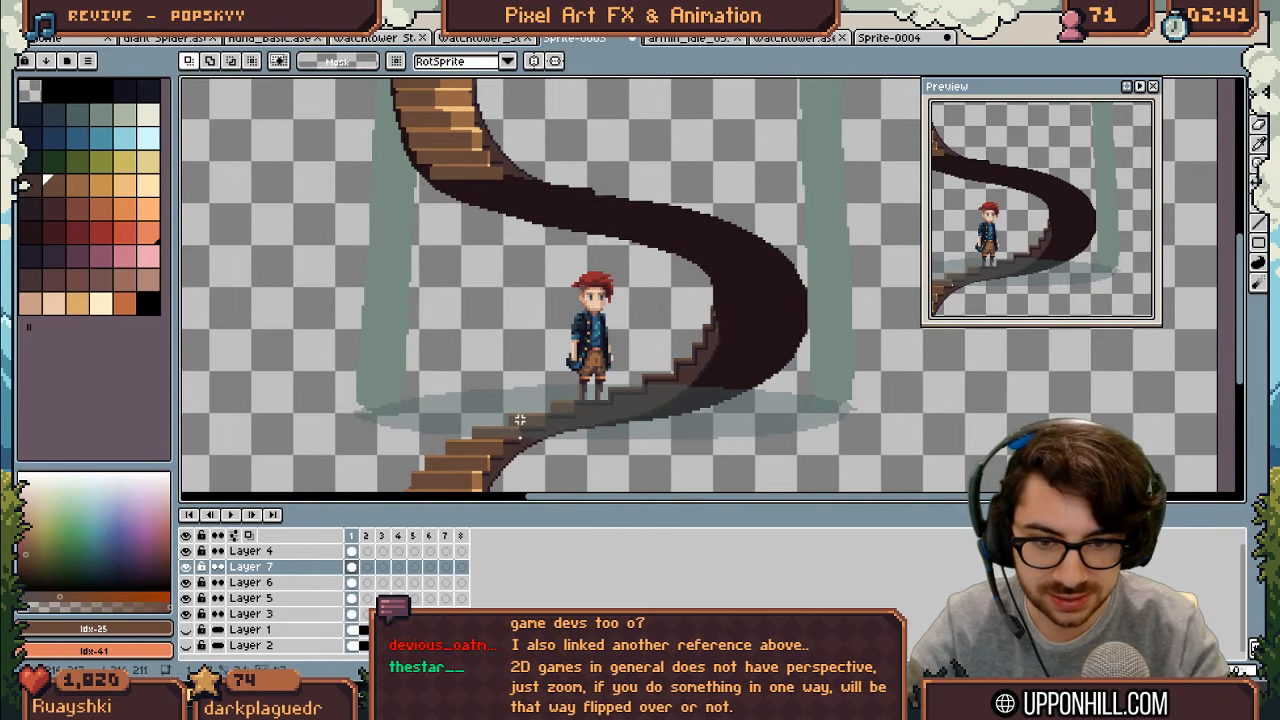
mouse_move(522, 131)
left_mouse_down()
mouse_move(521, 440)
mouse_move(521, 123)
left_mouse_up()
key("ctrl+d")
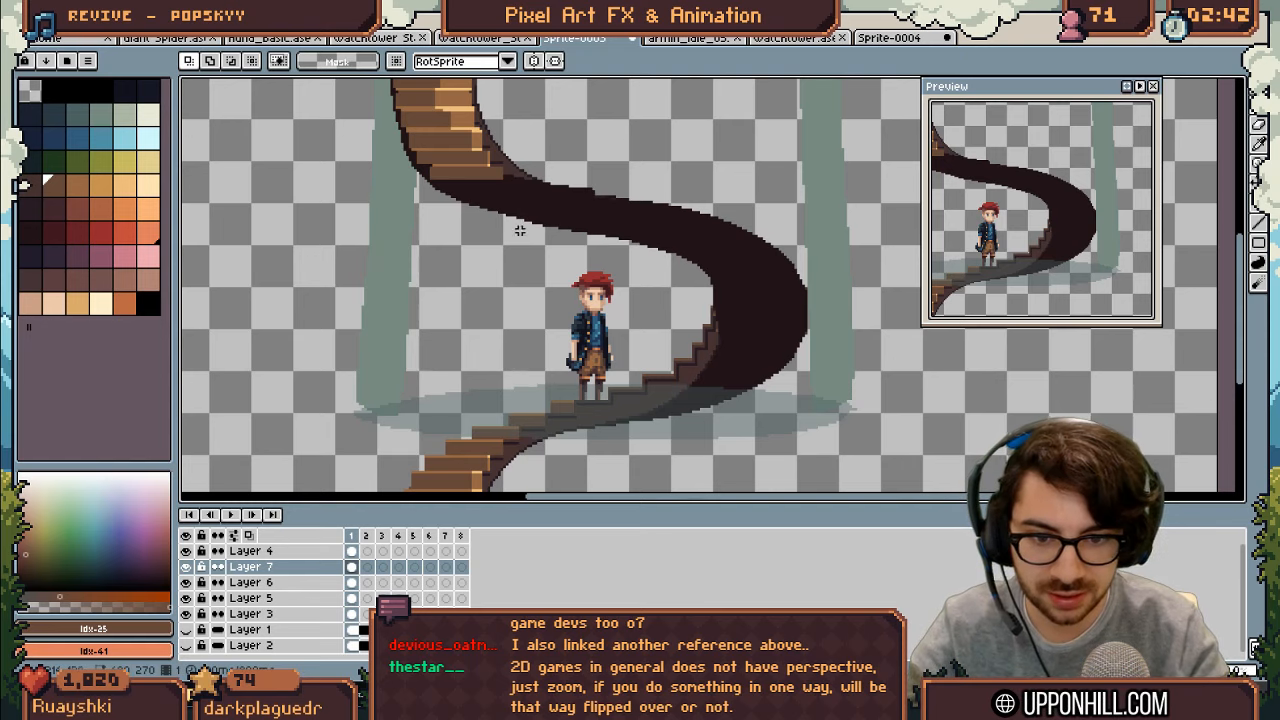
Step: On a new layer, draw vertical 1 px guide lines in red Idx-39 from the lower flight's step edges up across the dark flight
key("shift+n")
left_click(95, 232)
key("l")
left_click_drag(520, 134, 520, 416)
mouse_move(546, 134)
left_mouse_down()
mouse_move(546, 410)
mouse_move(575, 402)
left_mouse_up()
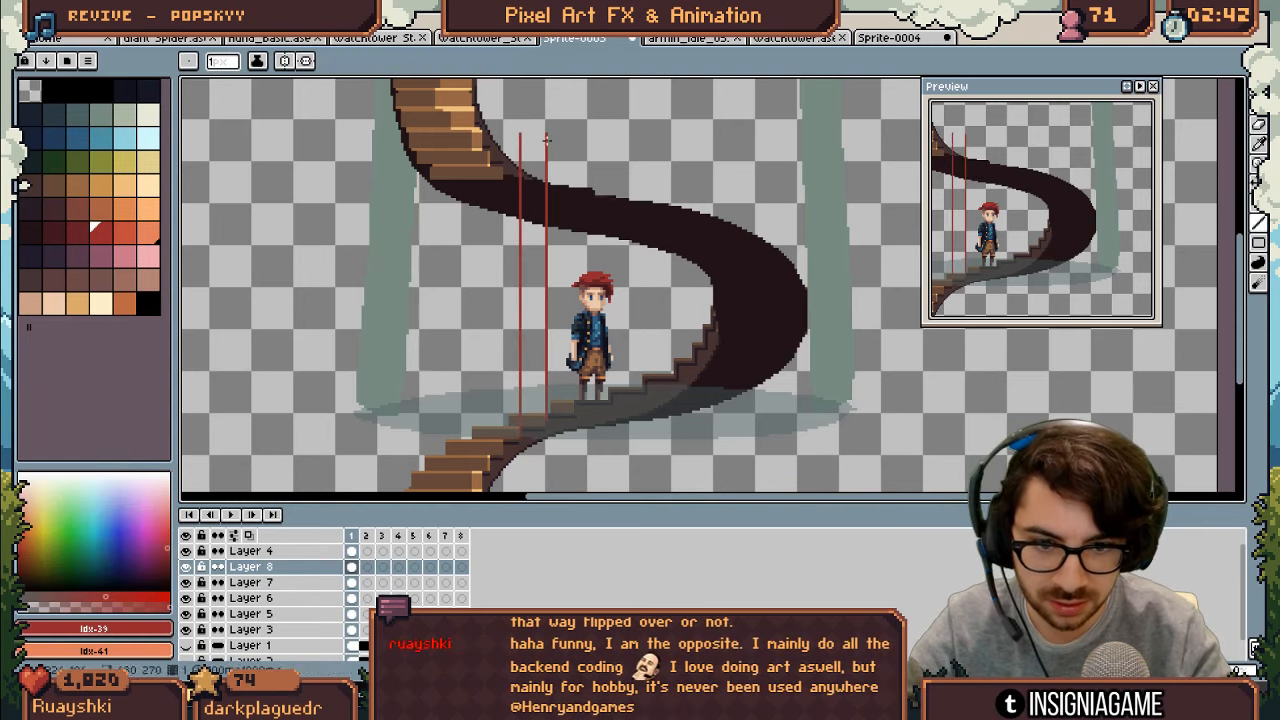
mouse_move(609, 134)
left_mouse_down()
mouse_move(609, 398)
mouse_move(643, 132)
left_mouse_up()
left_click_drag(674, 373, 674, 140)
left_click_drag(693, 358, 703, 145)
mouse_move(504, 432)
left_mouse_down()
mouse_move(504, 106)
mouse_move(488, 95)
left_mouse_up()
left_click_drag(500, 200, 486, 248)
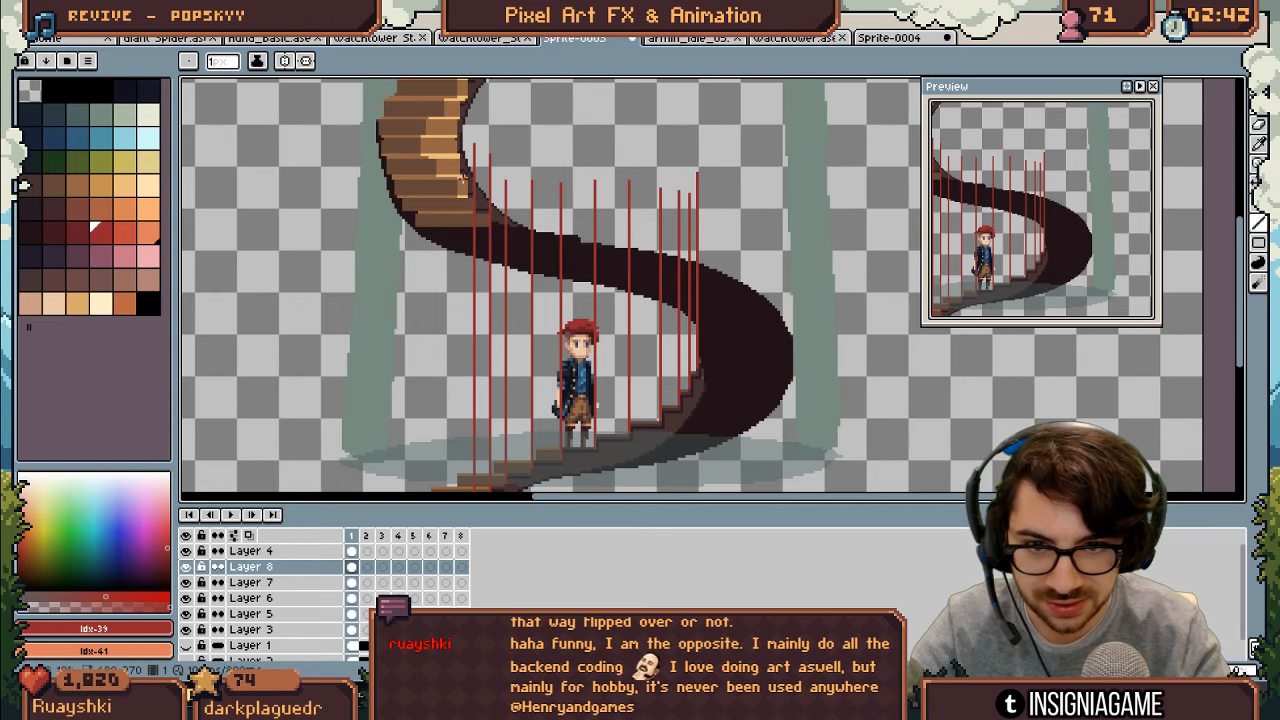
left_click_drag(460, 244, 466, 476)
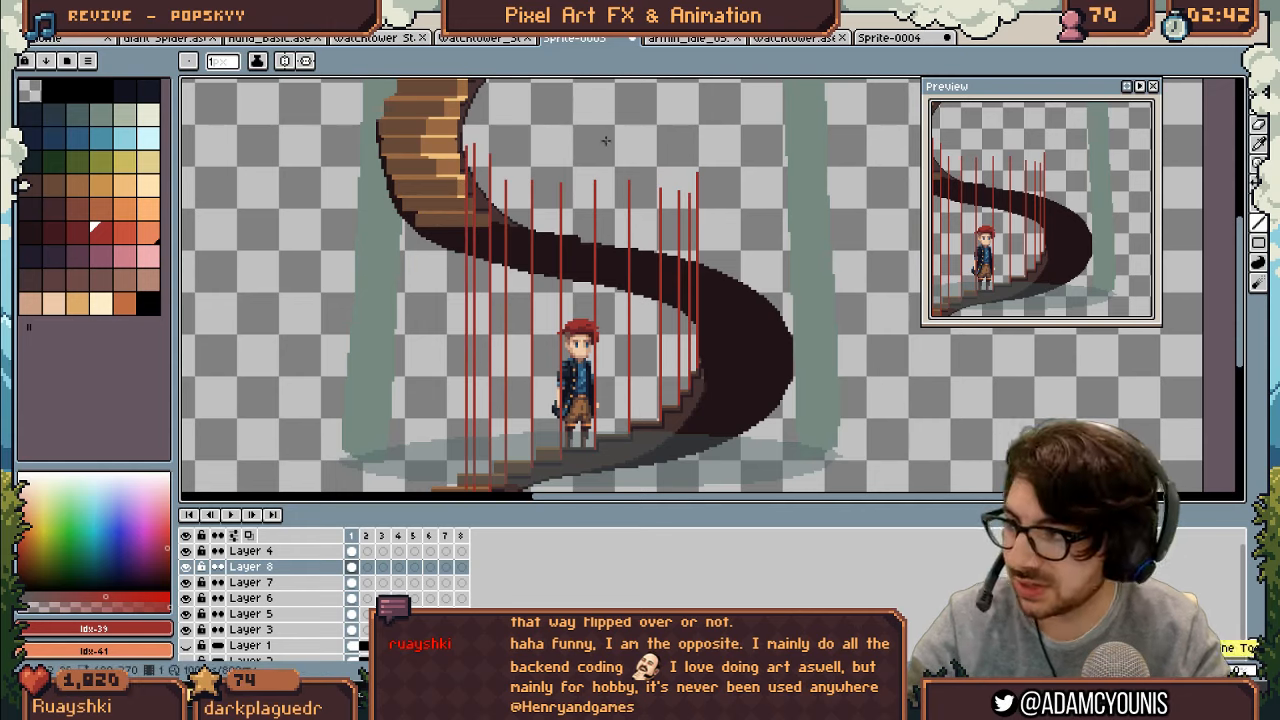
Step: On Layer 7, smooth the upper edge of the dark flight by painting with the underside colour Idx-36
key("b")
mouse_move(484, 220)
left_mouse_down()
mouse_move(500, 230)
mouse_move(488, 208)
left_mouse_up()
scroll(500, 230, "up", 3)
left_click(488, 208, "alt")
key("Down")
left_click(585, 238, "alt")
scroll(585, 238, "down", 3)
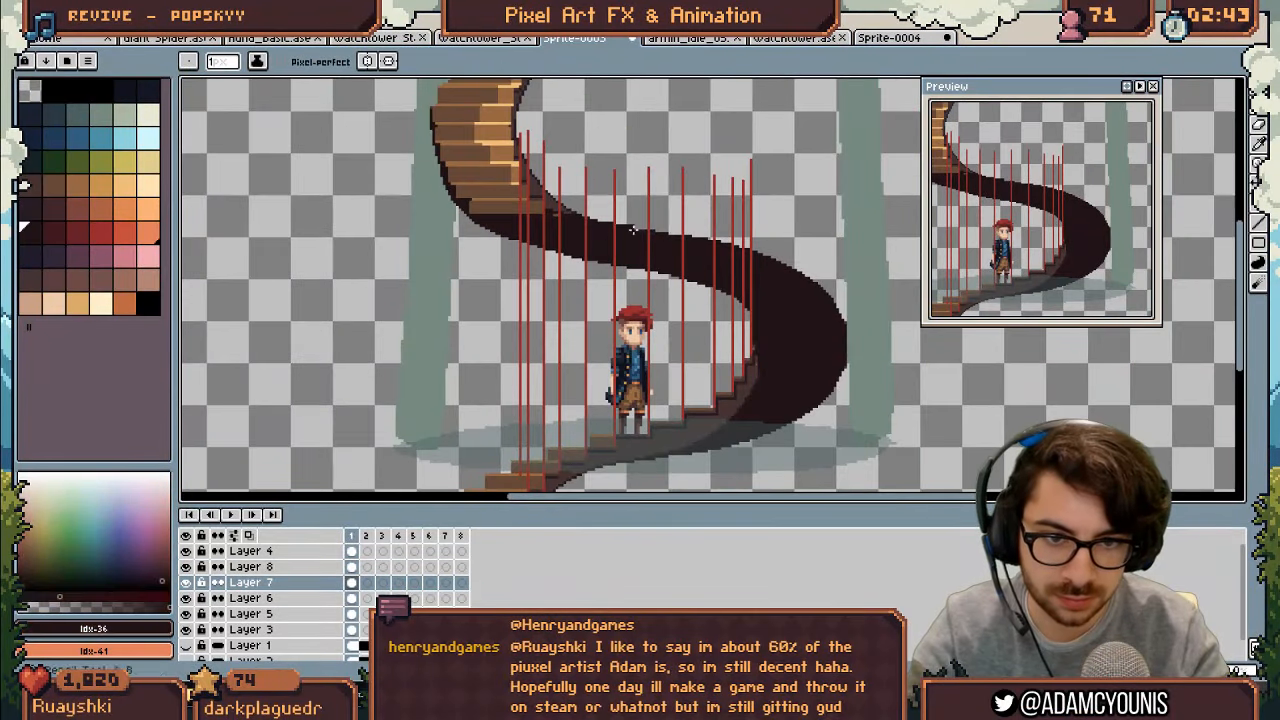
scroll(837, 290, "up", 3)
left_click_drag(666, 238, 758, 282)
key("z")
left_click_drag(798, 224, 741, 256)
scroll(741, 256, "up", 1)
key("b")
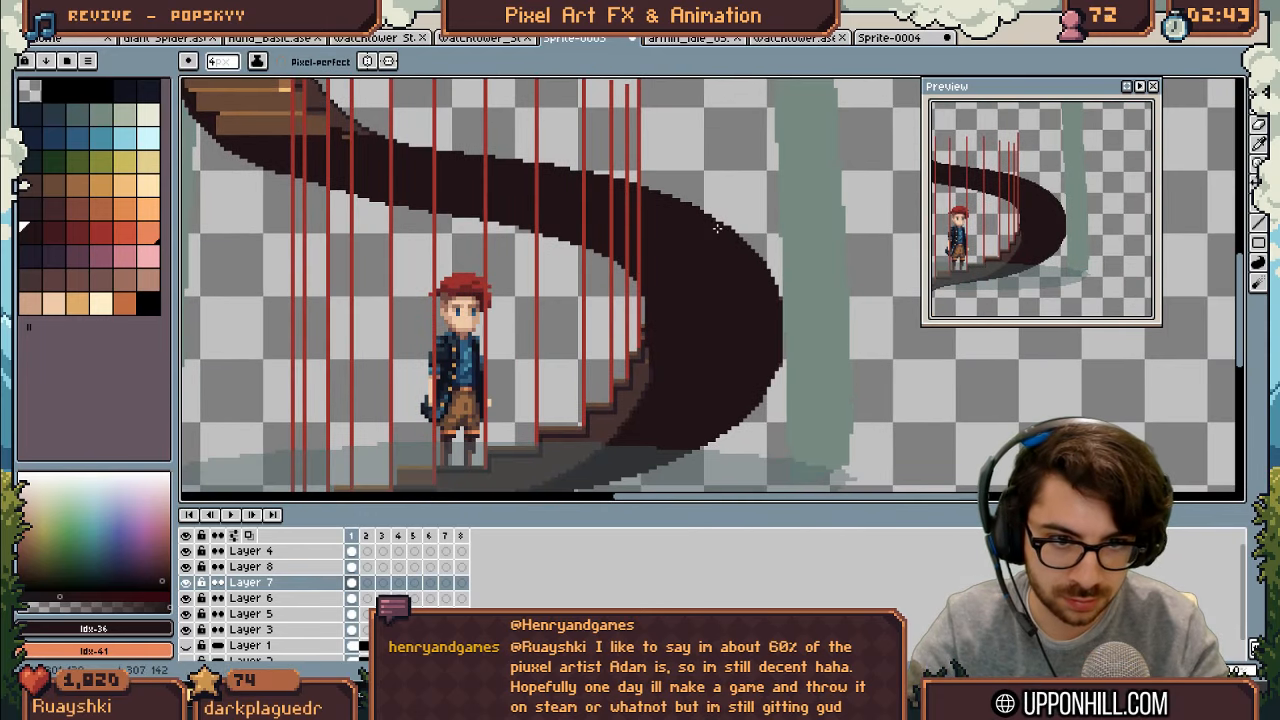
Step: Trim the dark flight's outline on Layer 7 with the eraser, working back toward the painted steps
key("e")
left_click_drag(643, 346, 706, 303)
key("z")
scroll(708, 298, "down", 2)
scroll(567, 175, "up", 2)
key("b")
key("e")
mouse_move(532, 298)
left_mouse_down()
mouse_move(566, 334)
mouse_move(440, 157)
mouse_move(555, 342)
left_mouse_up()
key("b")
key("e")
key("z")
scroll(530, 264, "up", 1)
key("b")
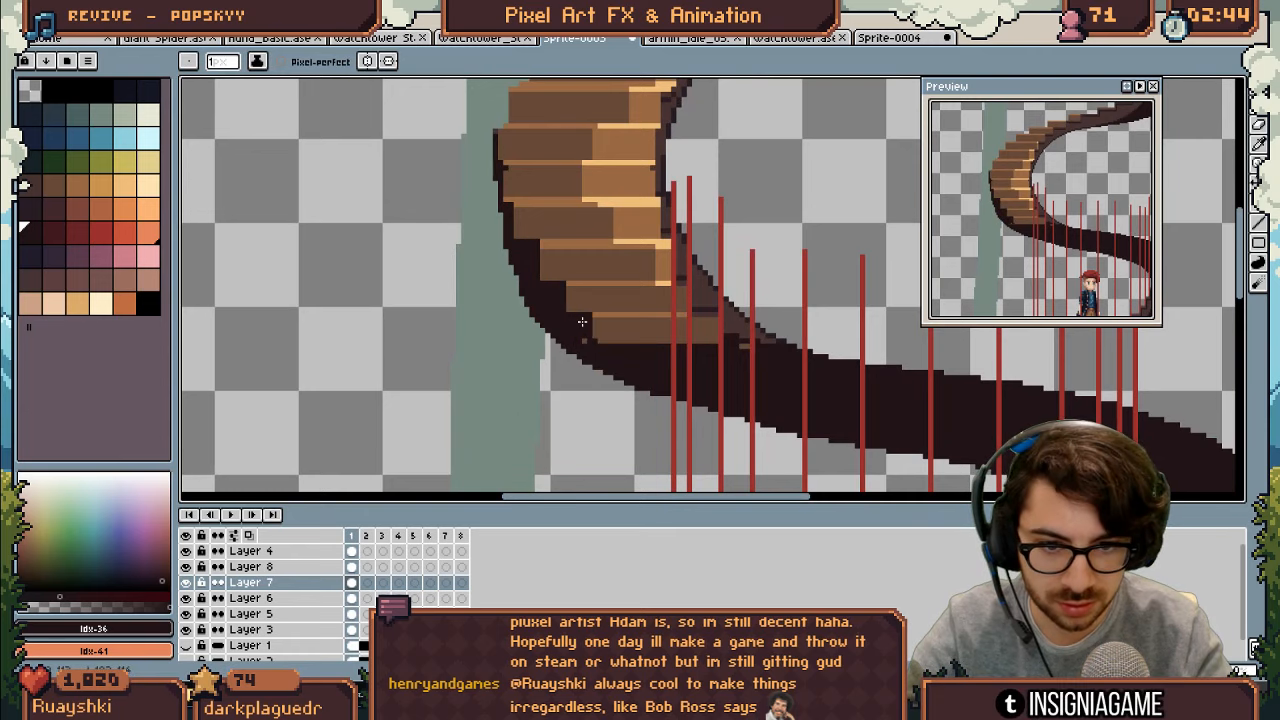
Step: Look over the staircase with its guide lines, and compare it with the character's run in the watchtower stairs animation
scroll(584, 326, "down", 3)
scroll(555, 313, "up", 3)
key("z")
scroll(619, 200, "down", 5)
mouse_move(619, 288)
left_mouse_down()
mouse_move(590, 302)
mouse_move(620, 296)
left_mouse_up()
scroll(674, 266, "up", 2)
left_click(590, 236, "alt")
scroll(590, 236, "down", 2)
left_click(646, 208, "ctrl")
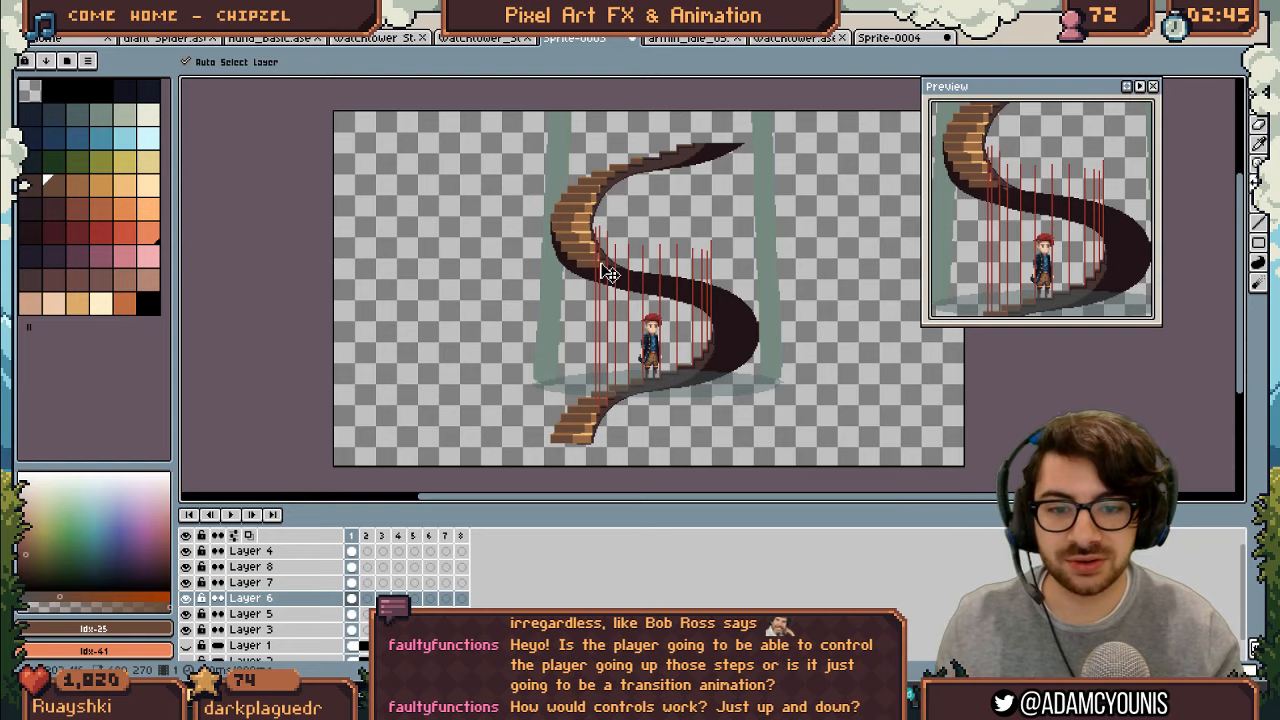
left_click(400, 37)
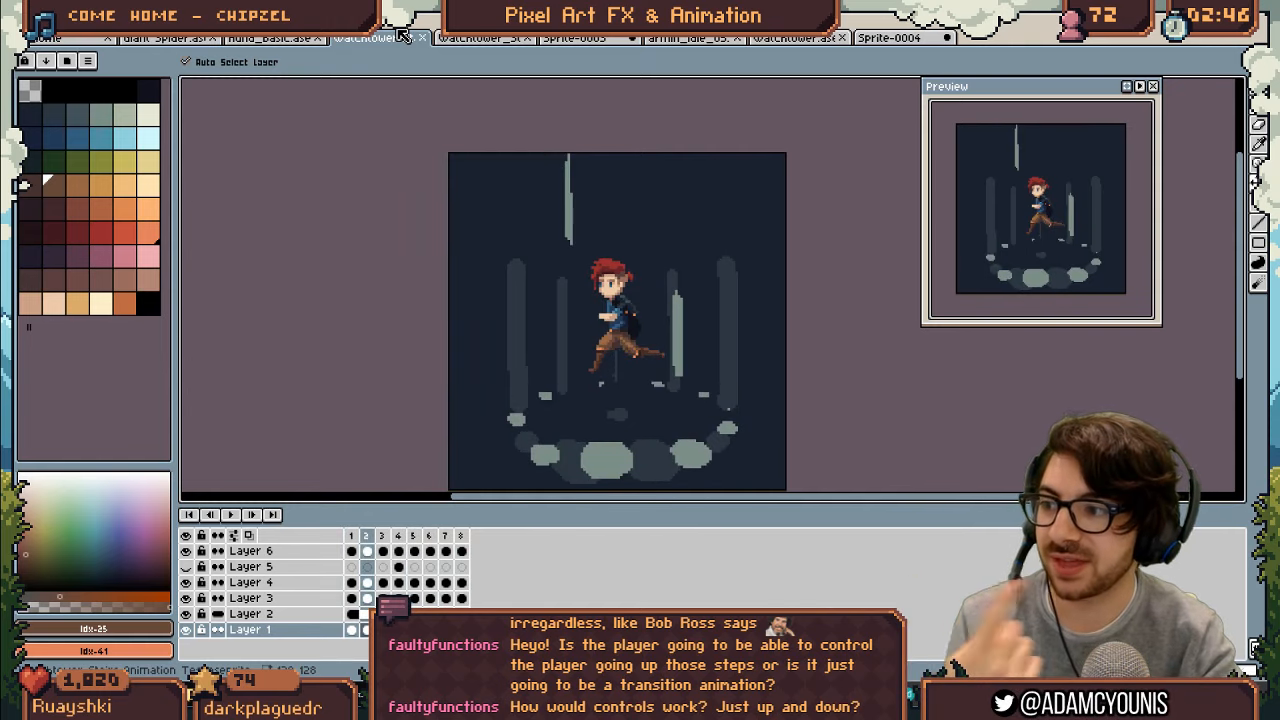
left_click(575, 37)
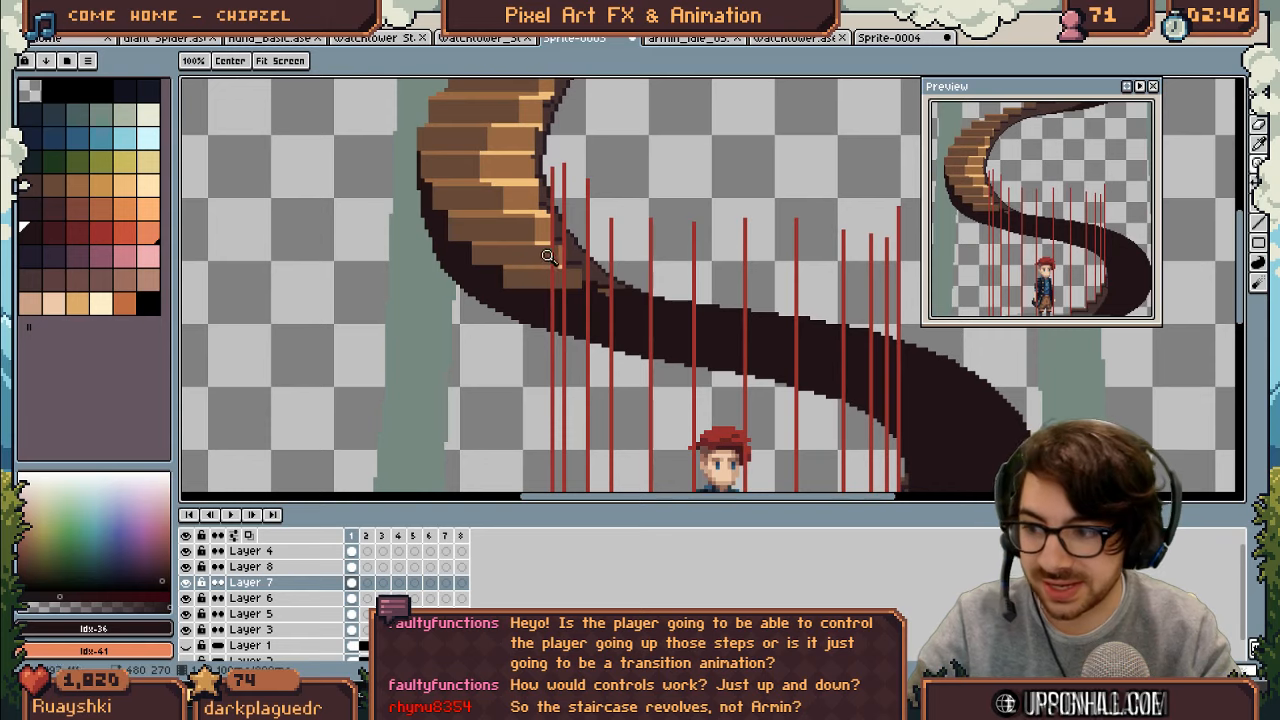
left_click_drag(587, 273, 547, 189)
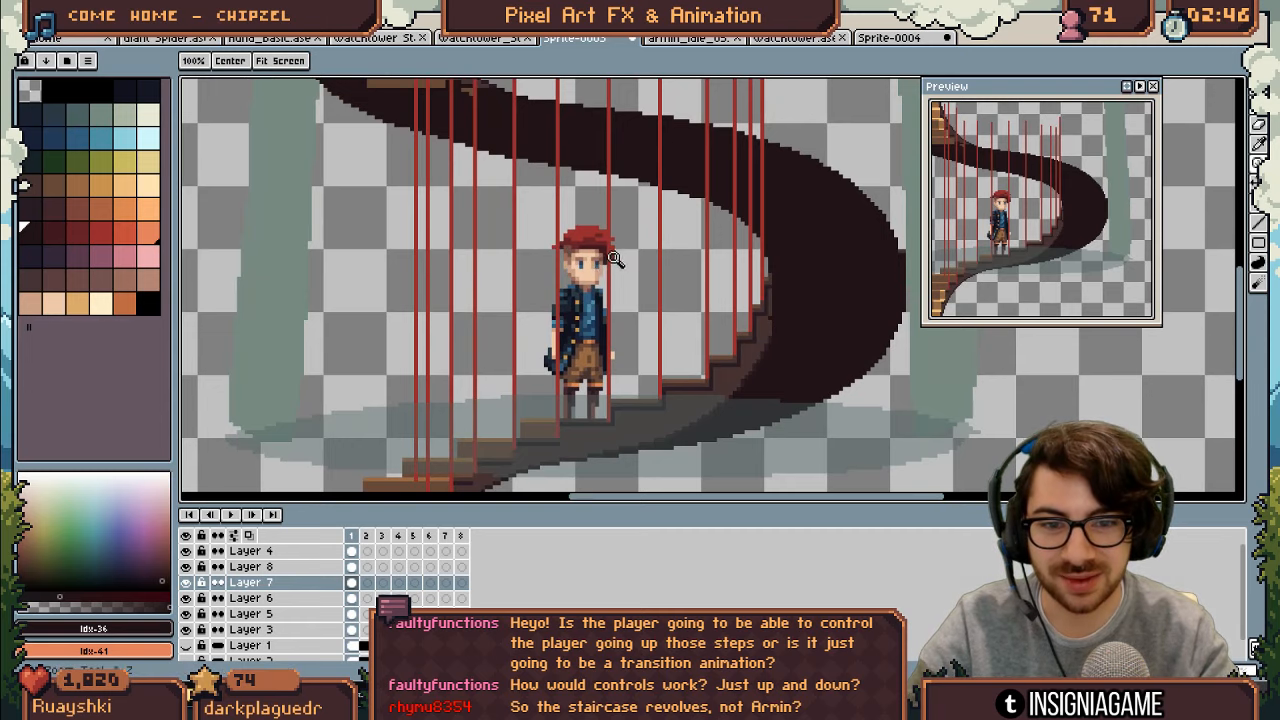
scroll(614, 252, "down", 2)
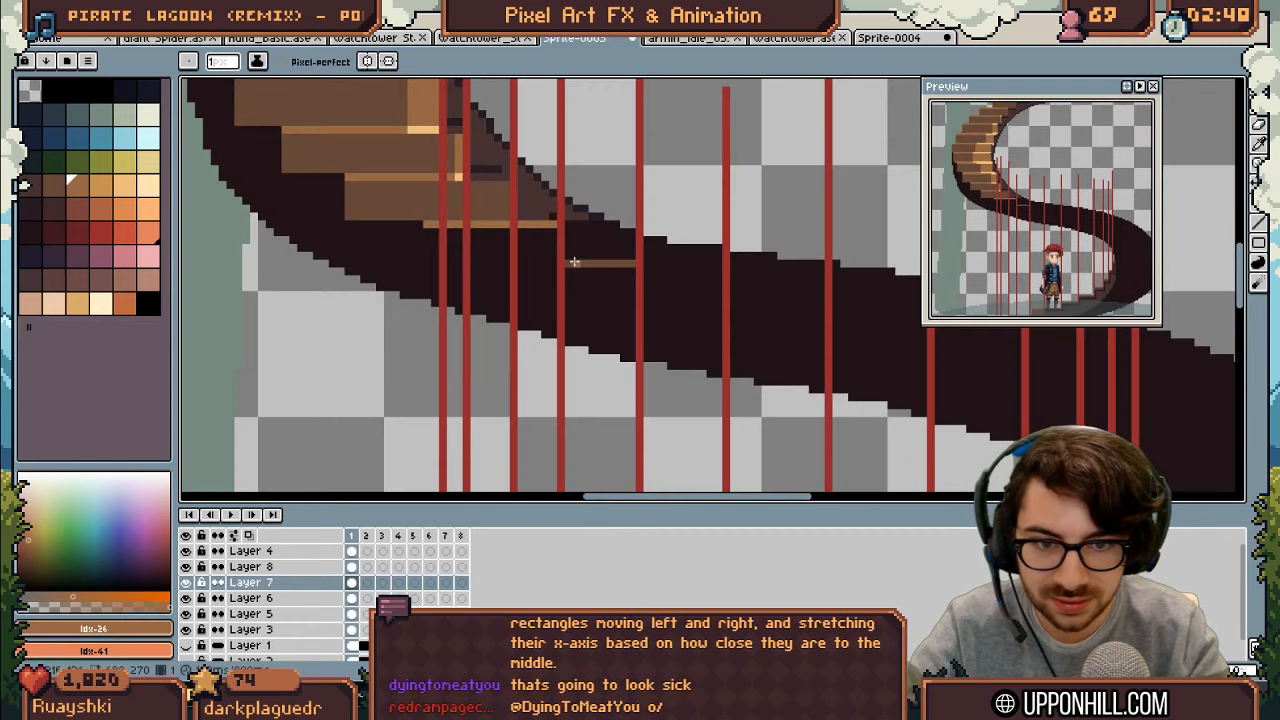
Step: Draw the next step's tread line in Idx-26 between two red guides, just below the last painted step
left_click_drag(574, 262, 594, 262)
key("z")
scroll(640, 220, "down", 2)
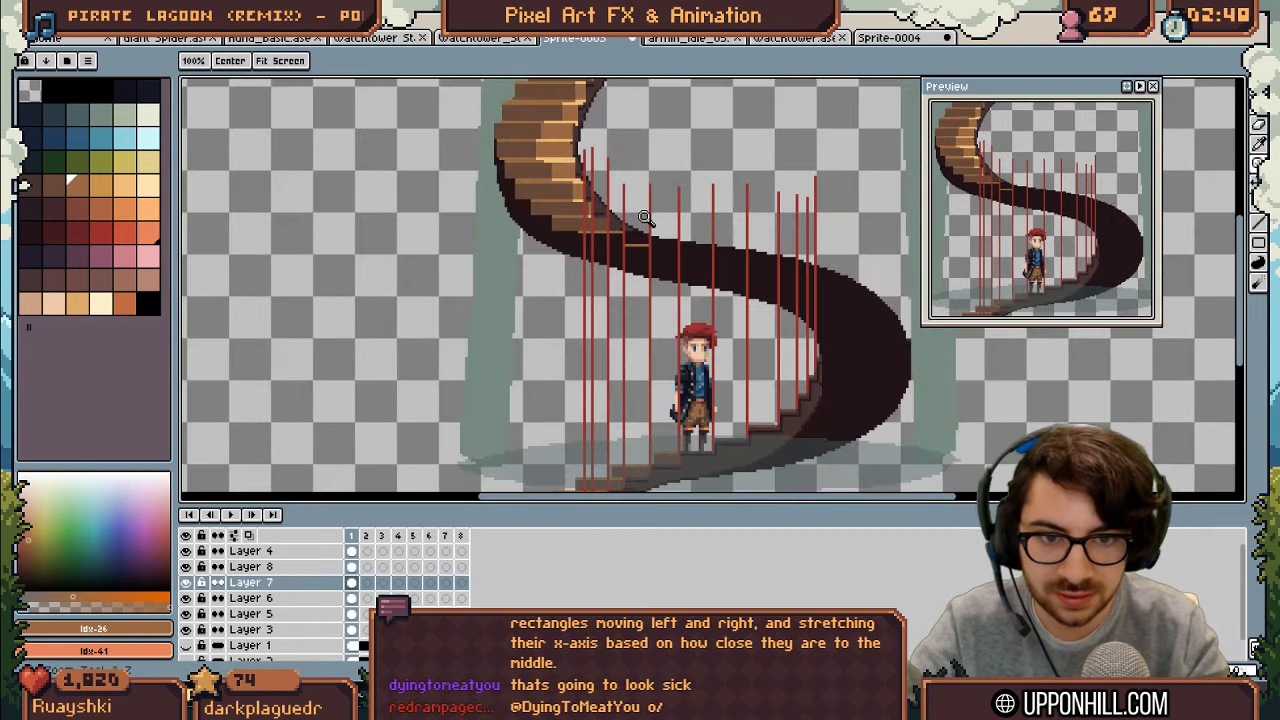
scroll(662, 212, "up", 3)
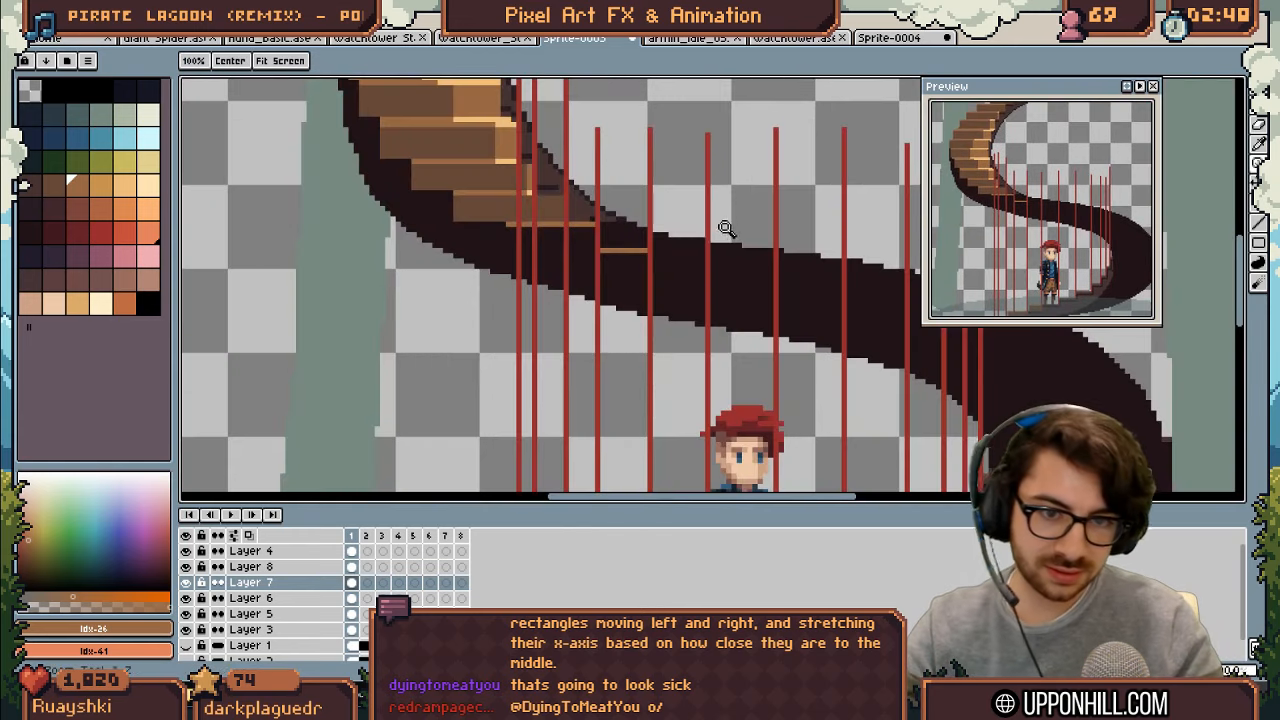
key("b")
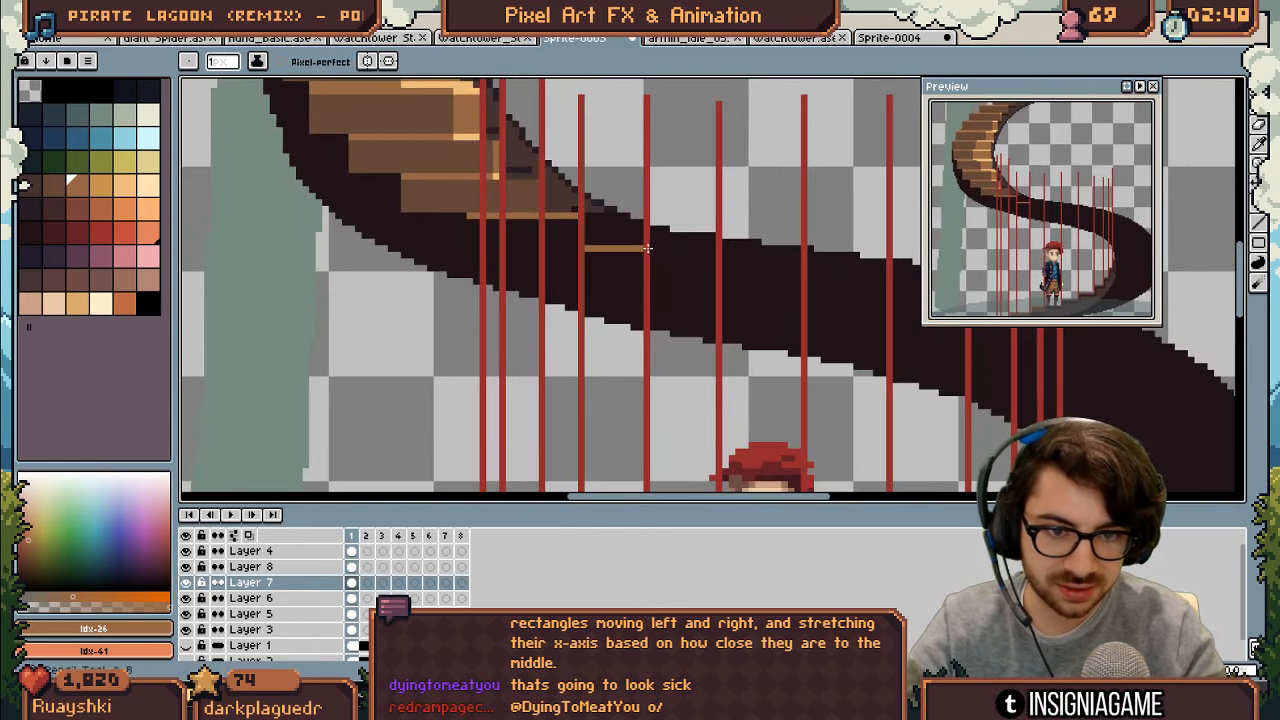
key("z")
scroll(687, 205, "down", 2)
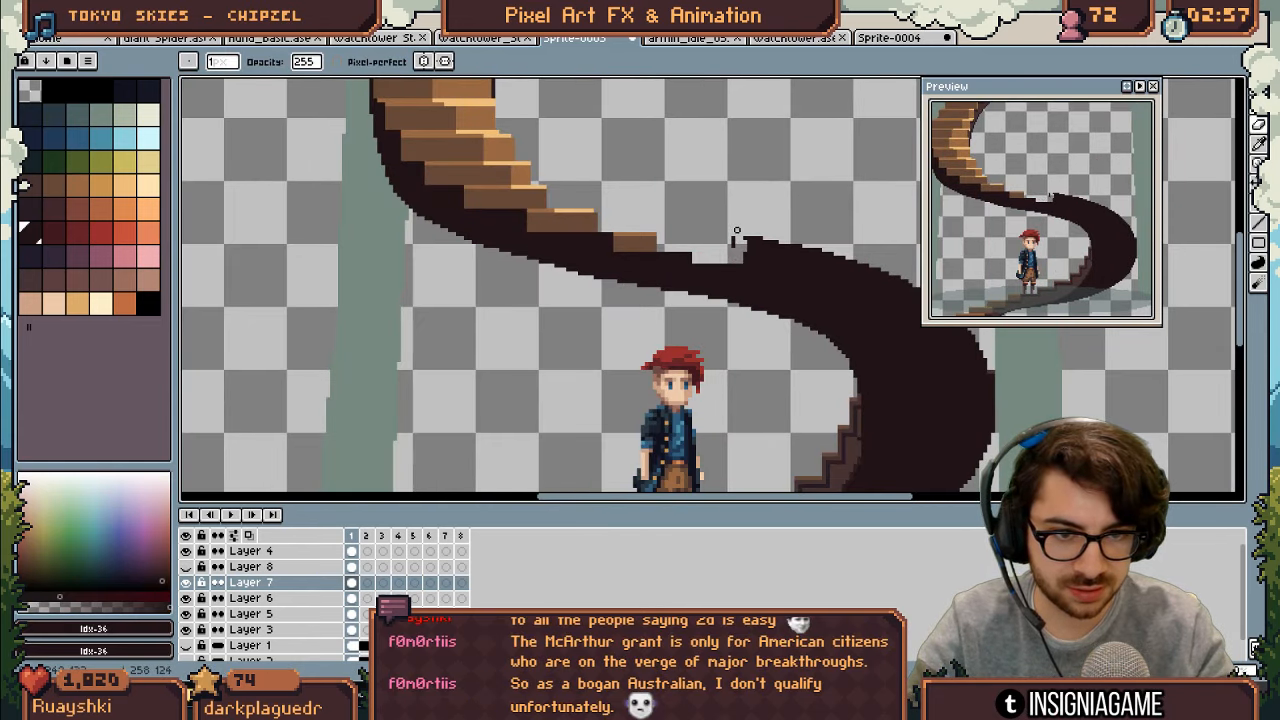
Step: Erase more of the dark flight's top edge beyond the last painted step with a 3 px eraser
key("z")
scroll(740, 240, "down", 3)
scroll(751, 227, "up", 1)
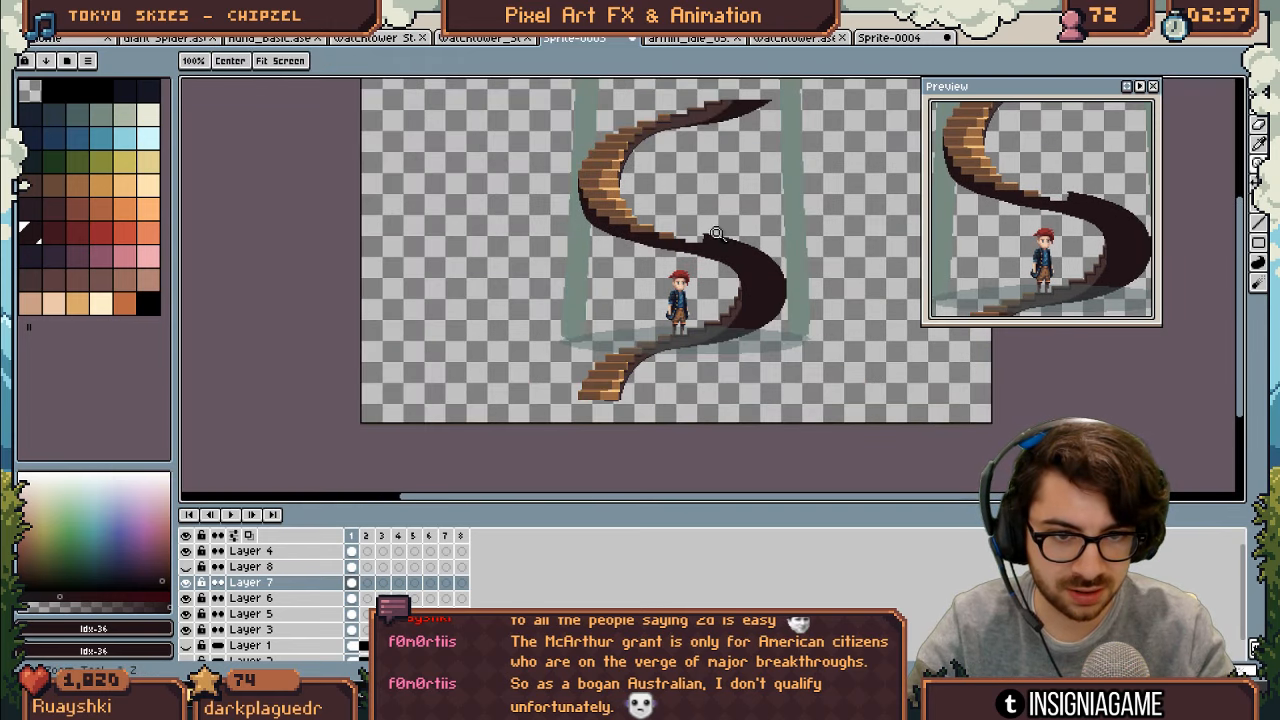
scroll(716, 233, "up", 2)
key("b")
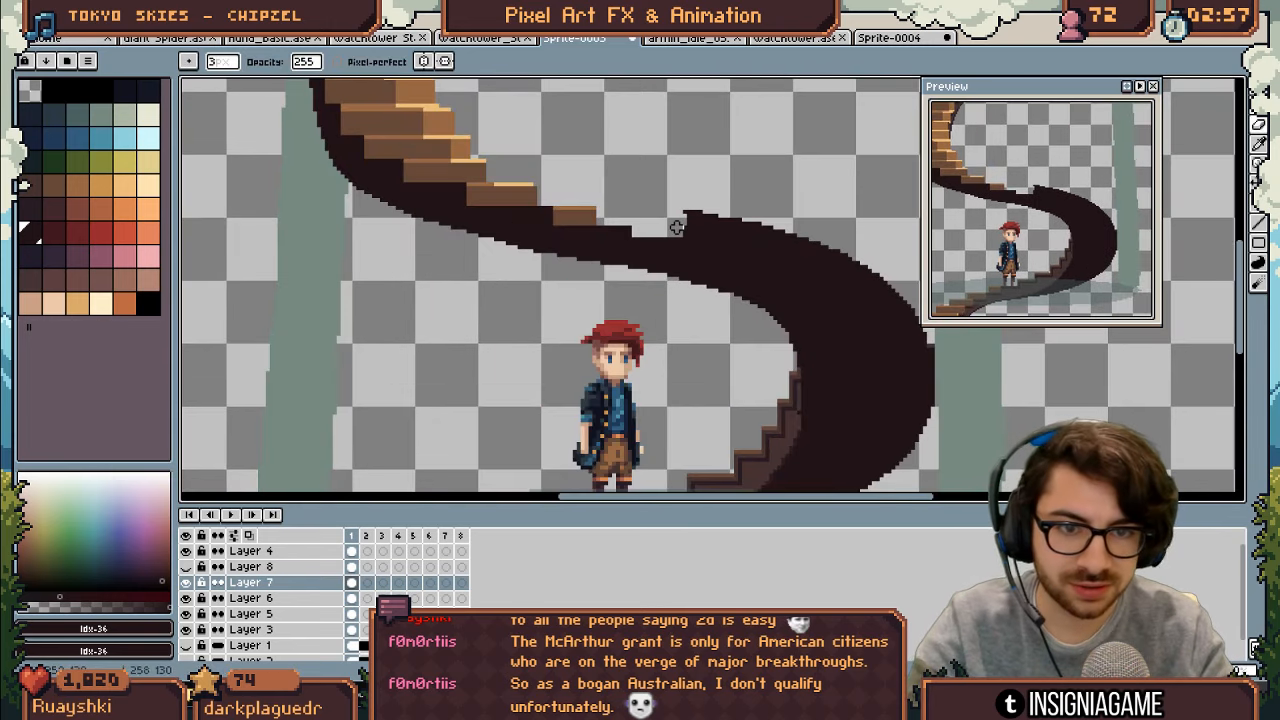
left_click_drag(677, 227, 724, 216)
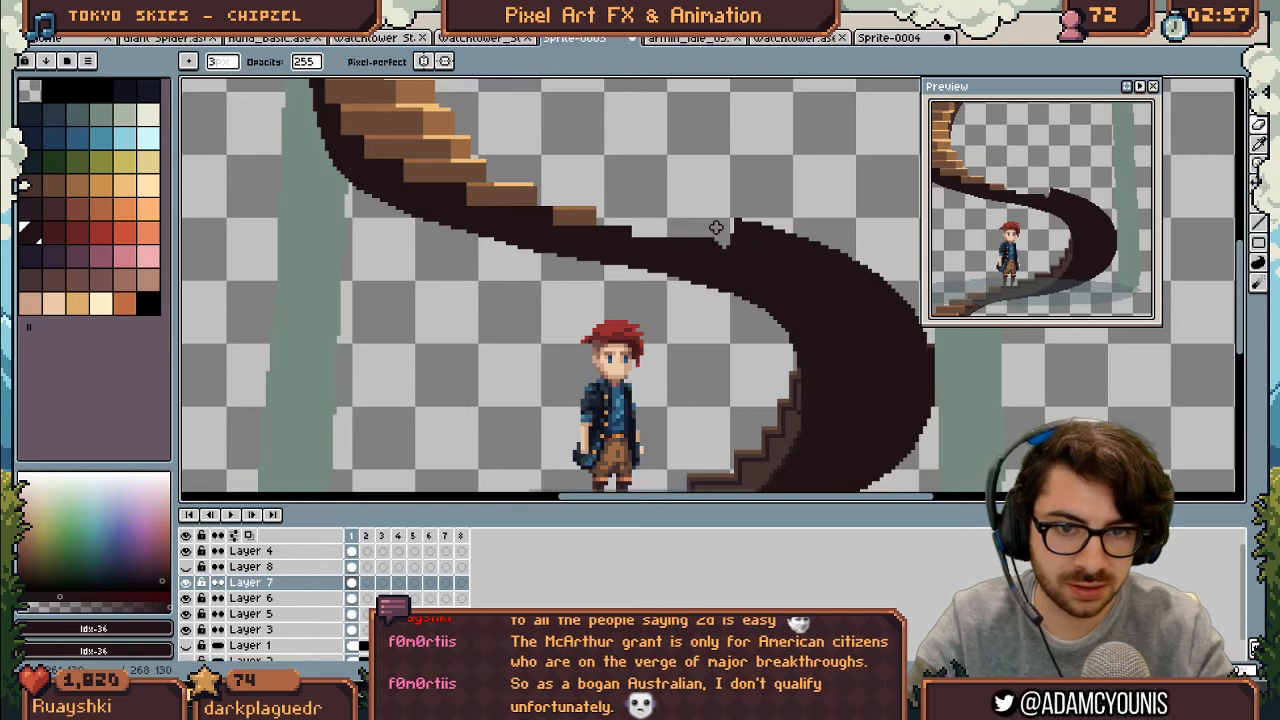
Step: Measure the span beyond the last painted step with a rectangular selection and clear it
key("v")
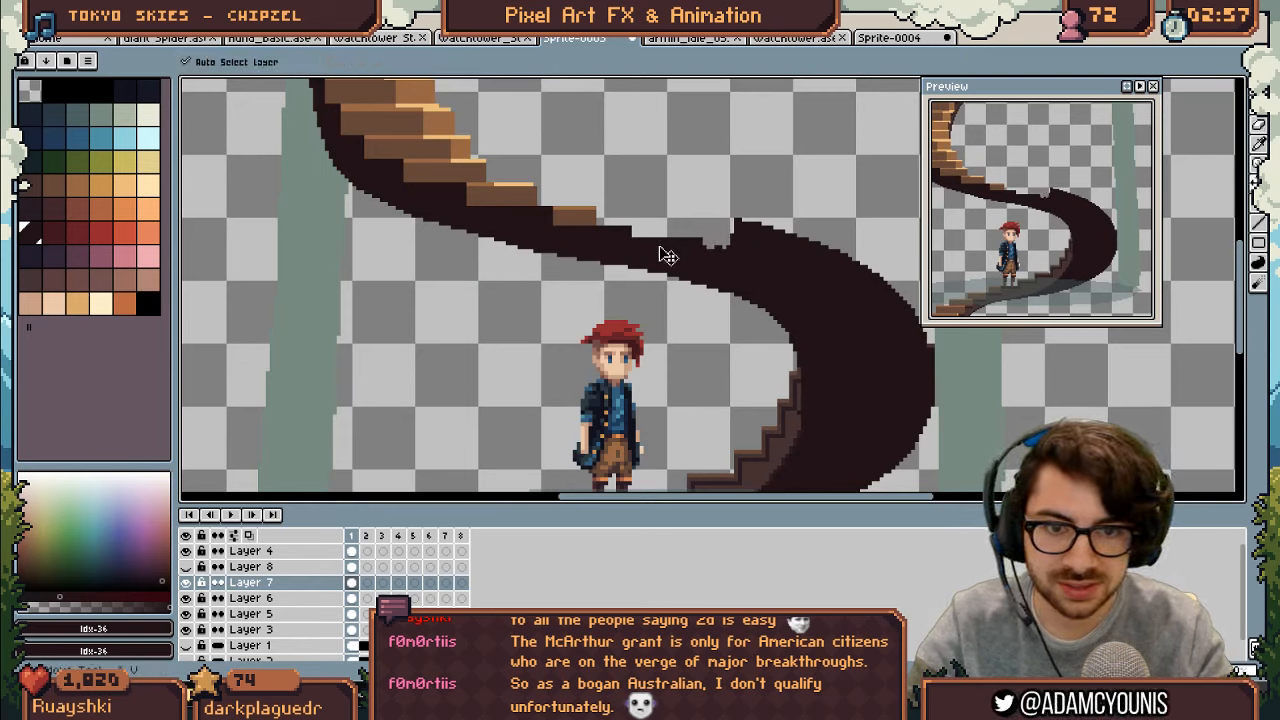
key("m")
left_click_drag(629, 256, 706, 196)
key("ctrl+d")
key("space")
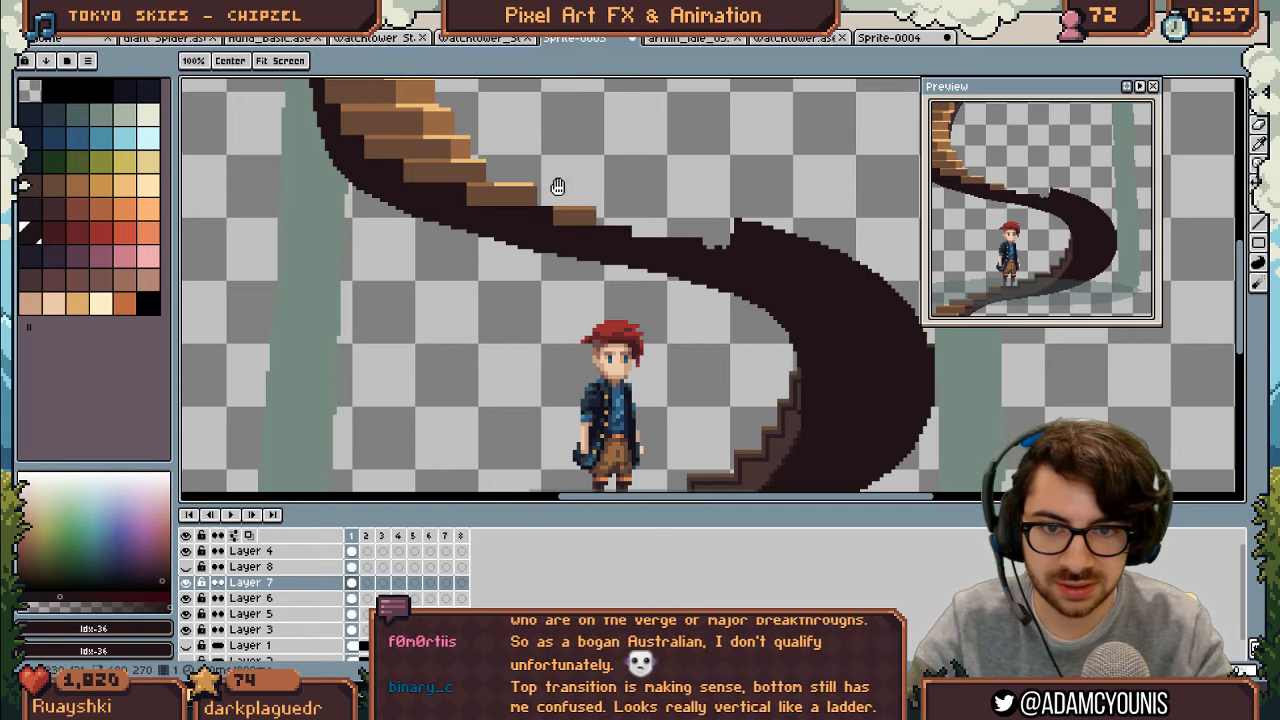
Step: Deepen the last step's front face in Idx-25 and level the dark ledge beside it in Idx-36
left_click_drag(557, 189, 575, 233)
key("z")
left_click(595, 262)
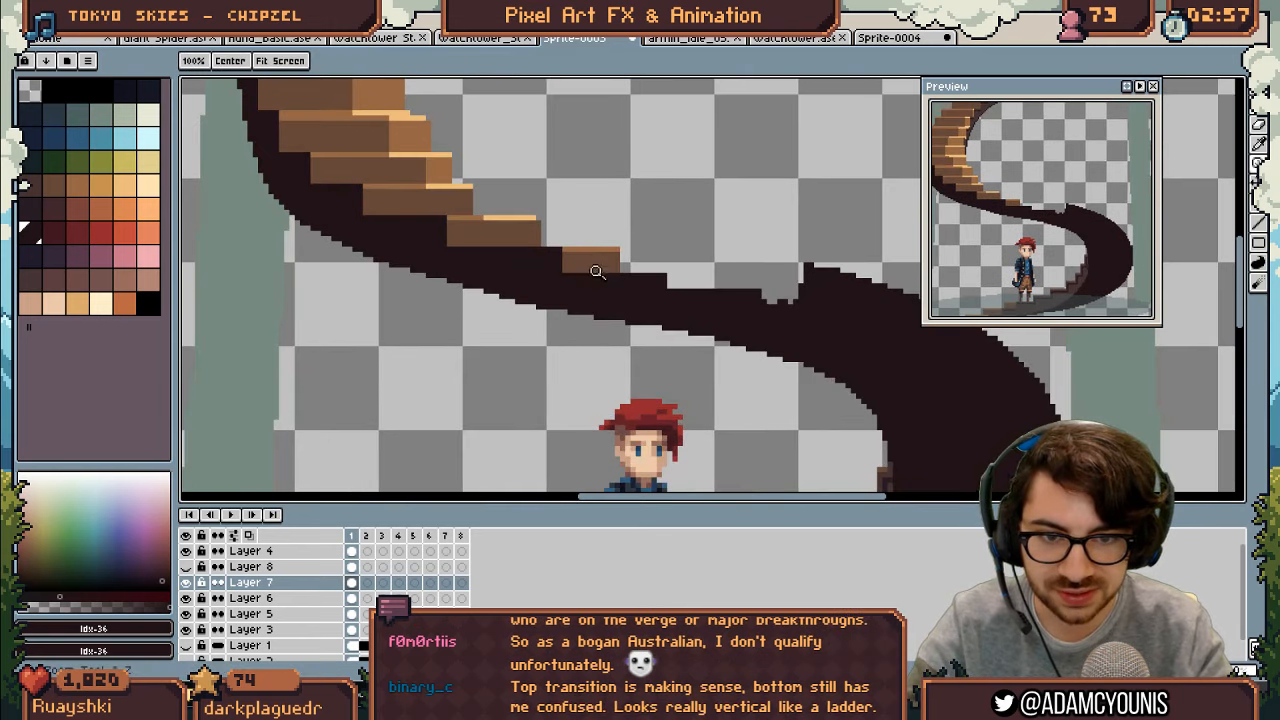
key("b")
left_click(568, 273, "alt")
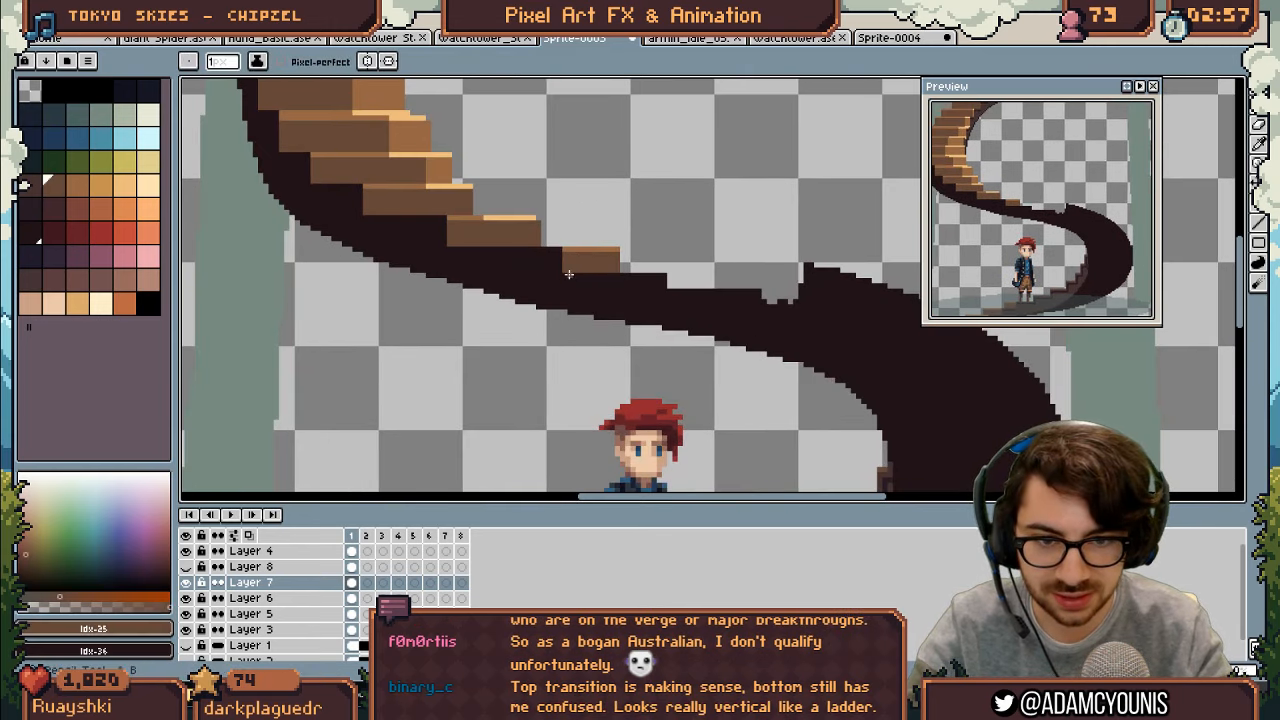
left_click(621, 283, "alt")
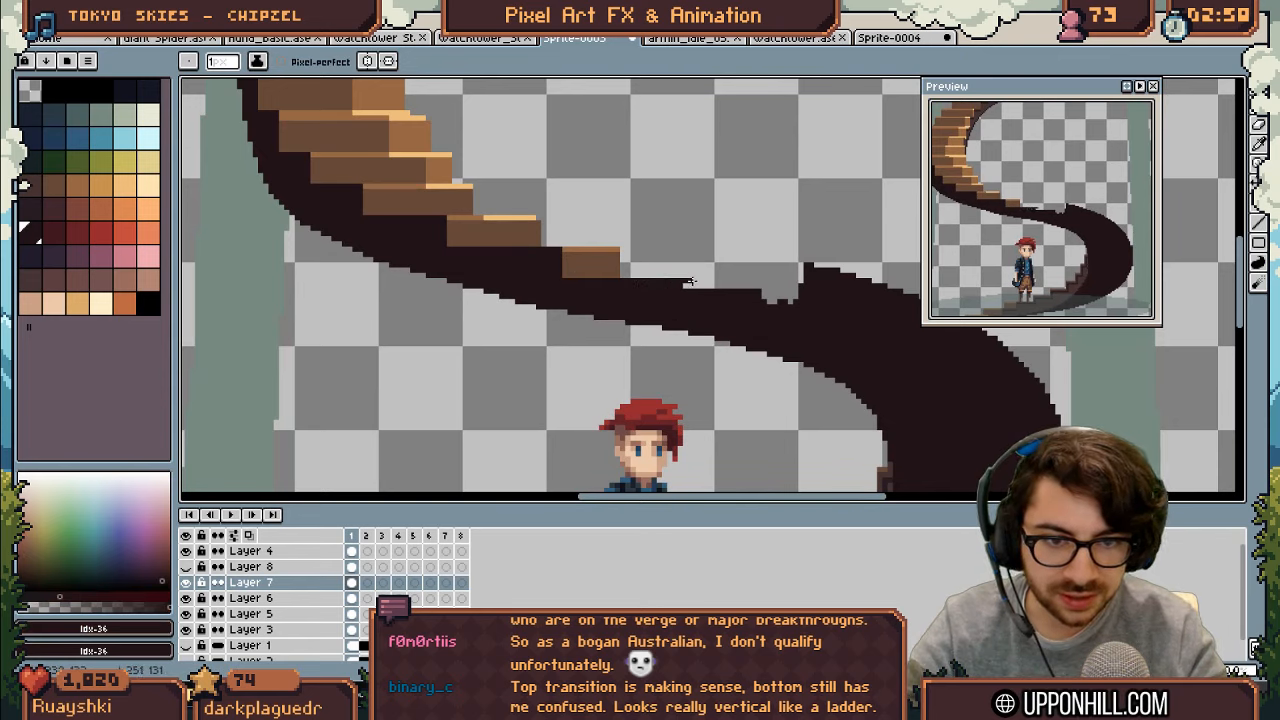
Step: Cut the next lower step into the top of the dark flight with a 1 px eraser
key("e")
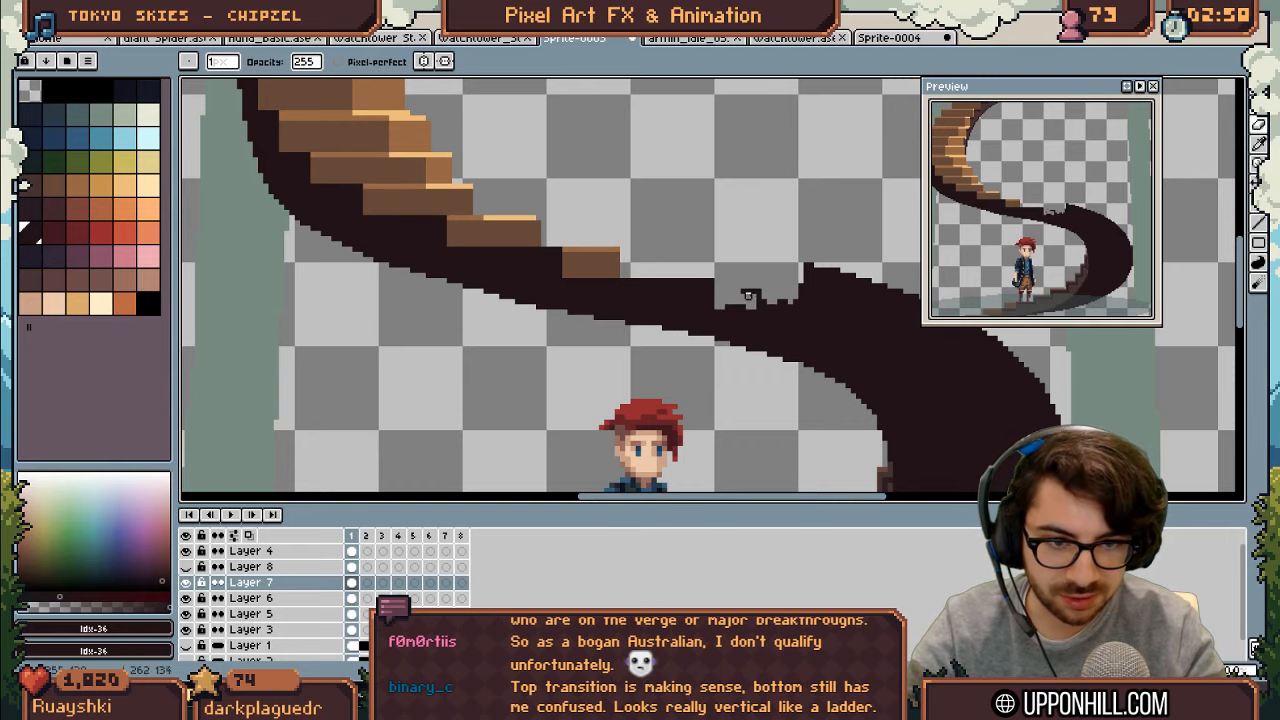
scroll(652, 268, "down", 1)
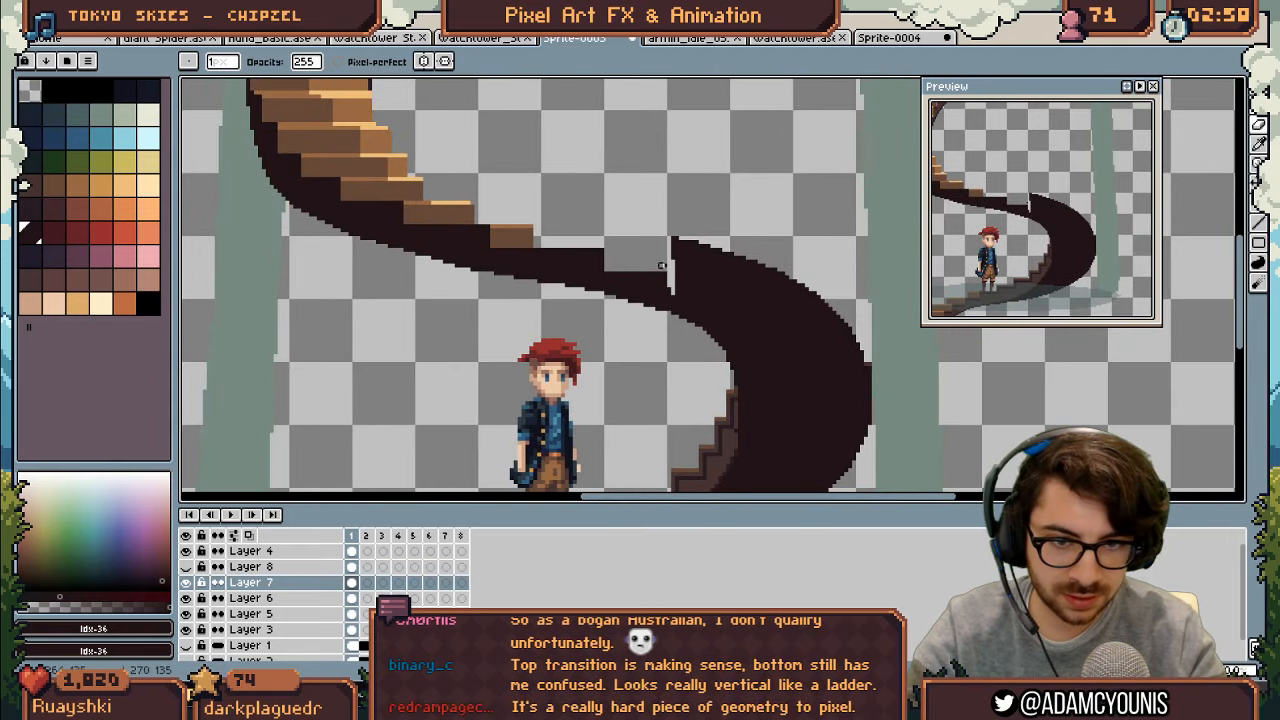
Step: Measure the front-face heights of two steps near the outer bend with rectangular selections
key("z")
scroll(571, 246, "up", 2)
left_click_drag(431, 150, 791, 340)
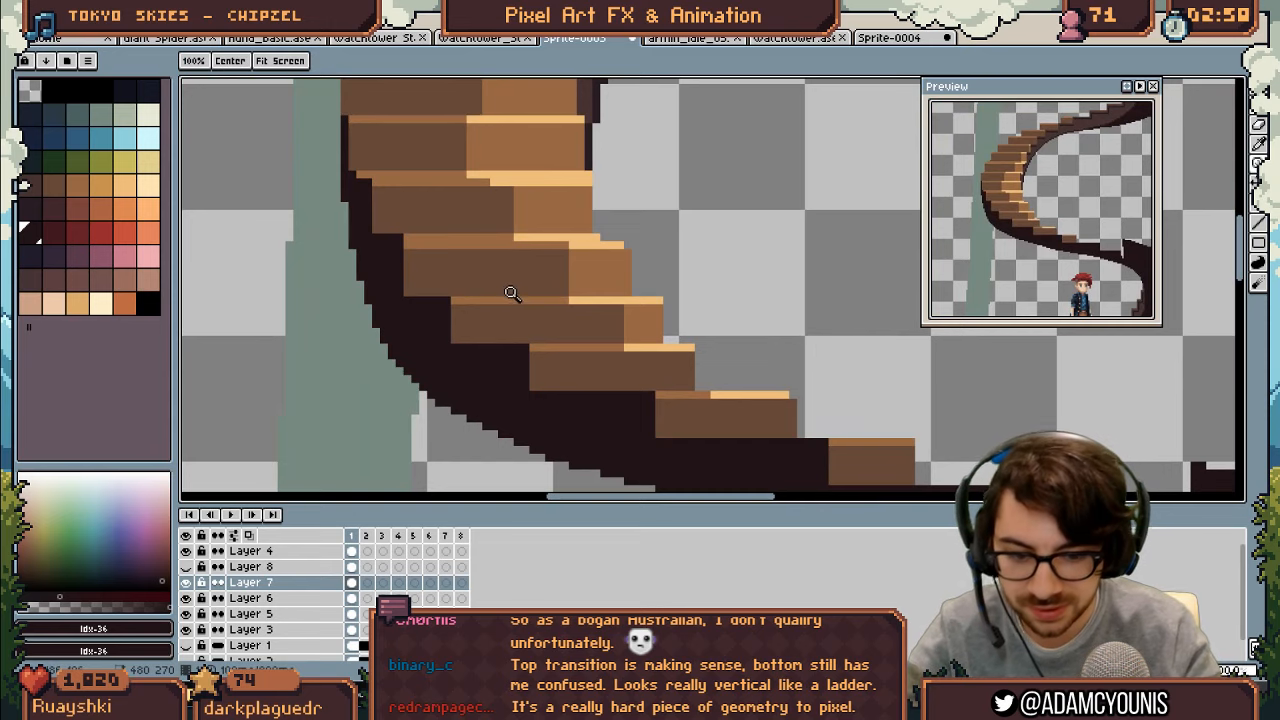
key("m")
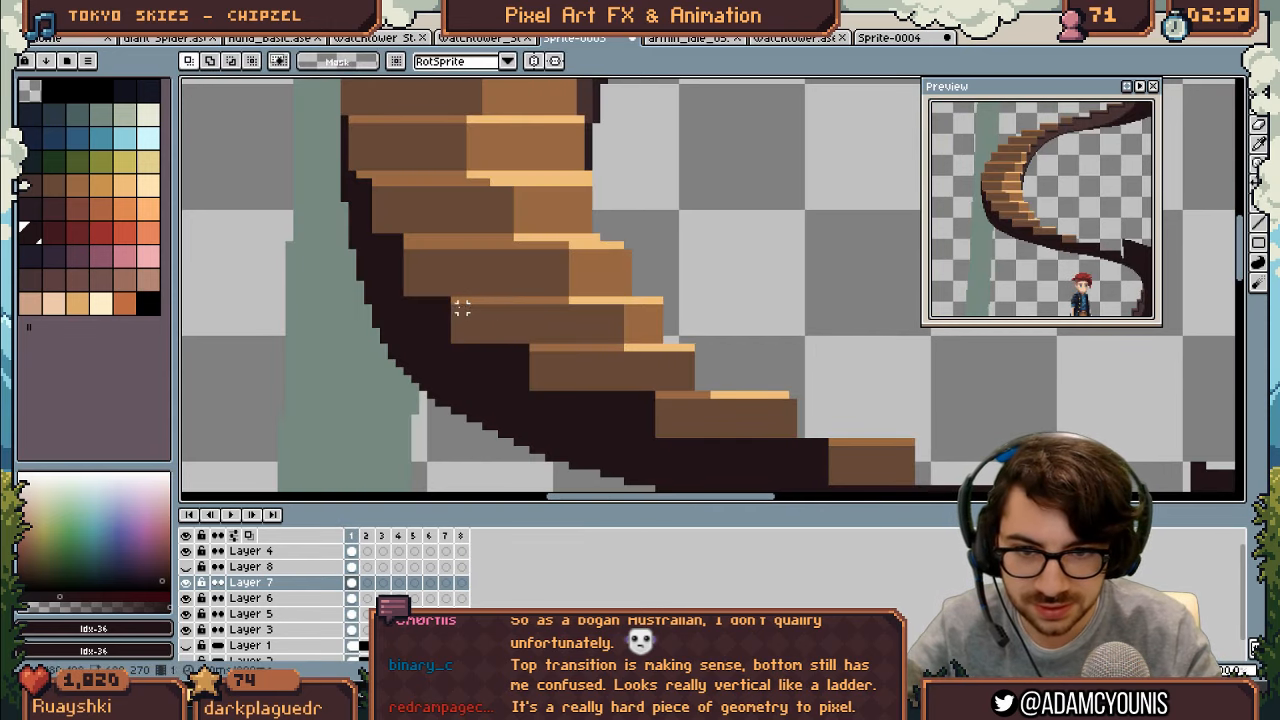
left_click_drag(461, 309, 454, 341)
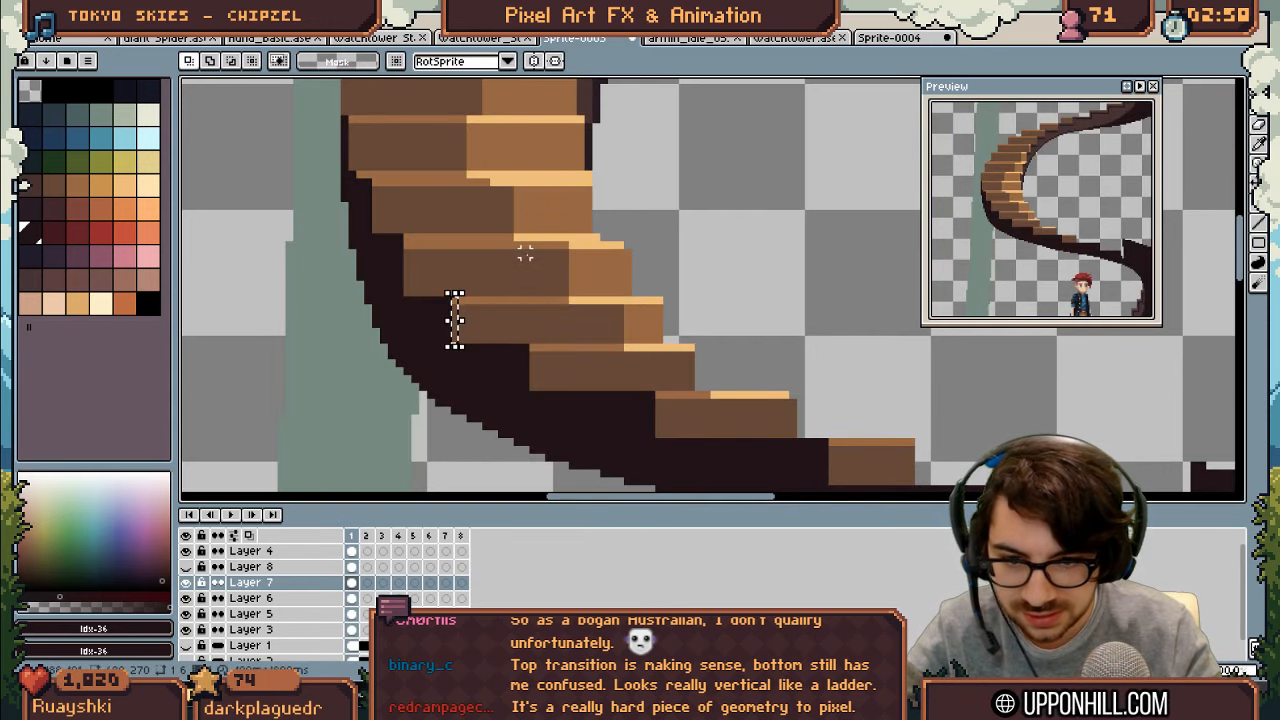
key("ctrl+d")
left_click_drag(410, 291, 413, 253)
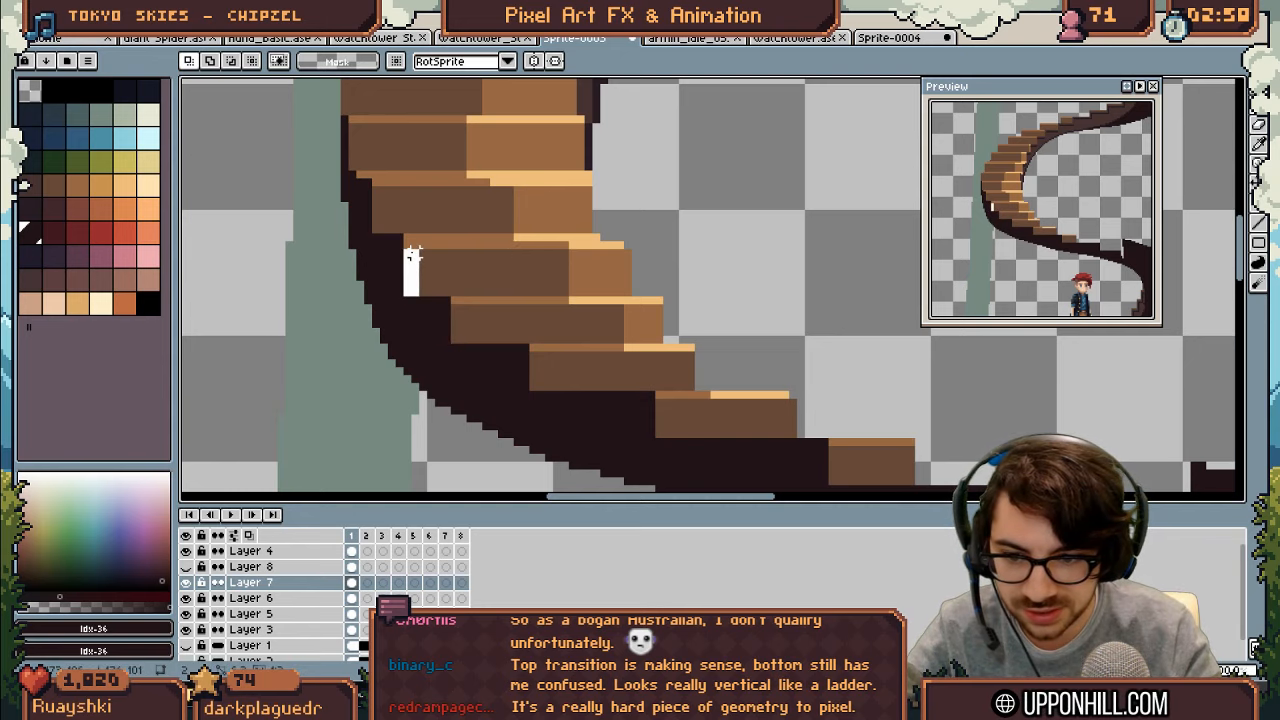
key("z")
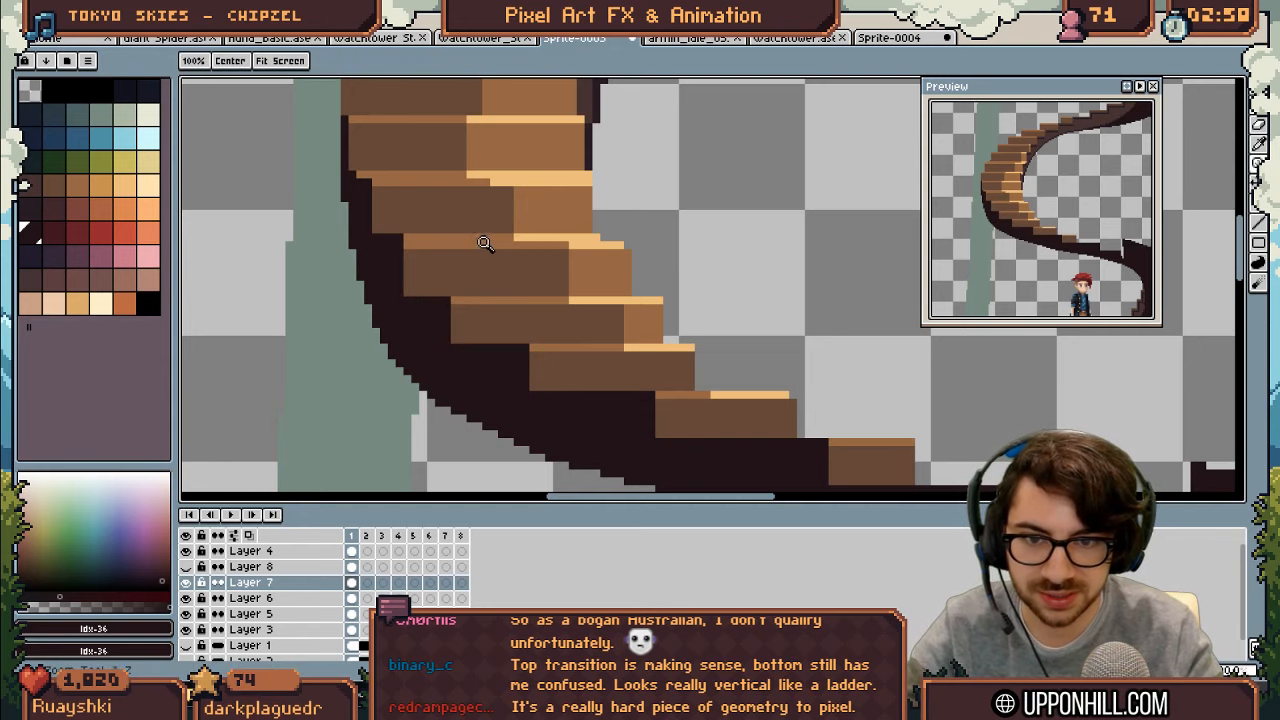
Step: Pick the tread colour Idx-26 and look over the whole staircase down to the cut in the dark flight
scroll(455, 233, "down", 2)
scroll(455, 233, "up", 3)
key("b")
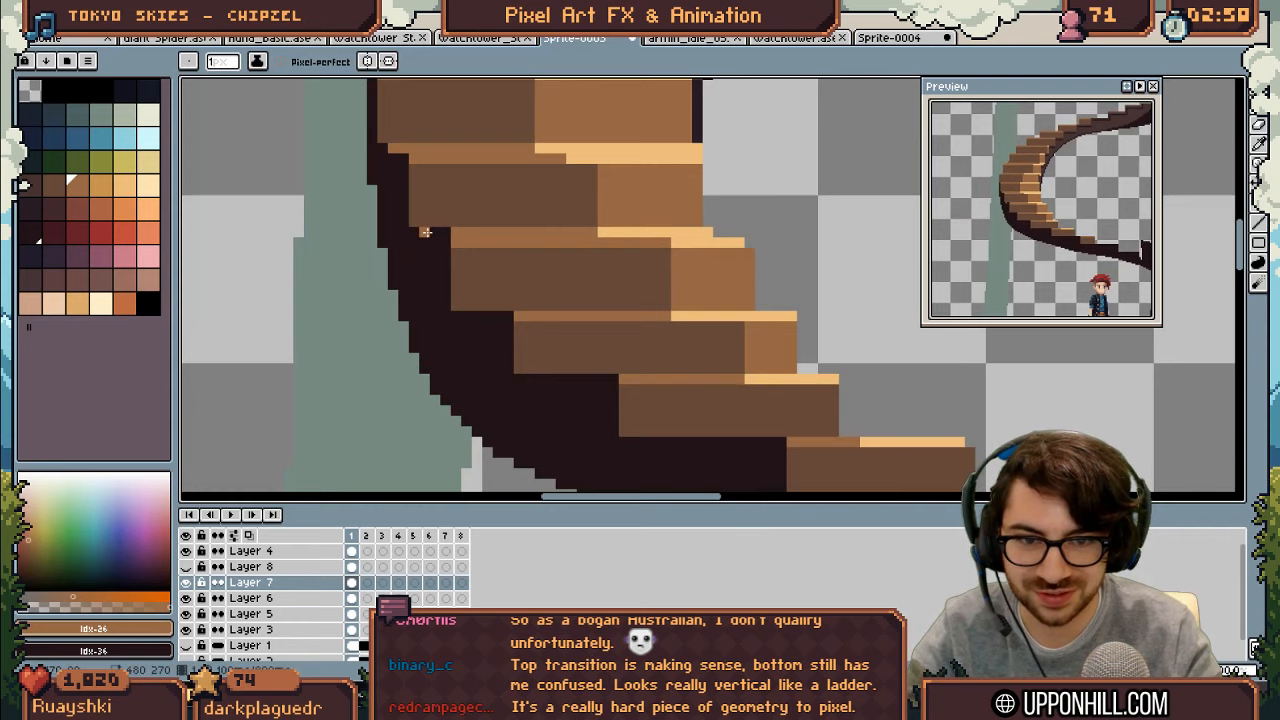
key("ctrl+s")
key("Escape")
key("z")
scroll(627, 240, "down", 6)
left_click_drag(652, 247, 616, 234)
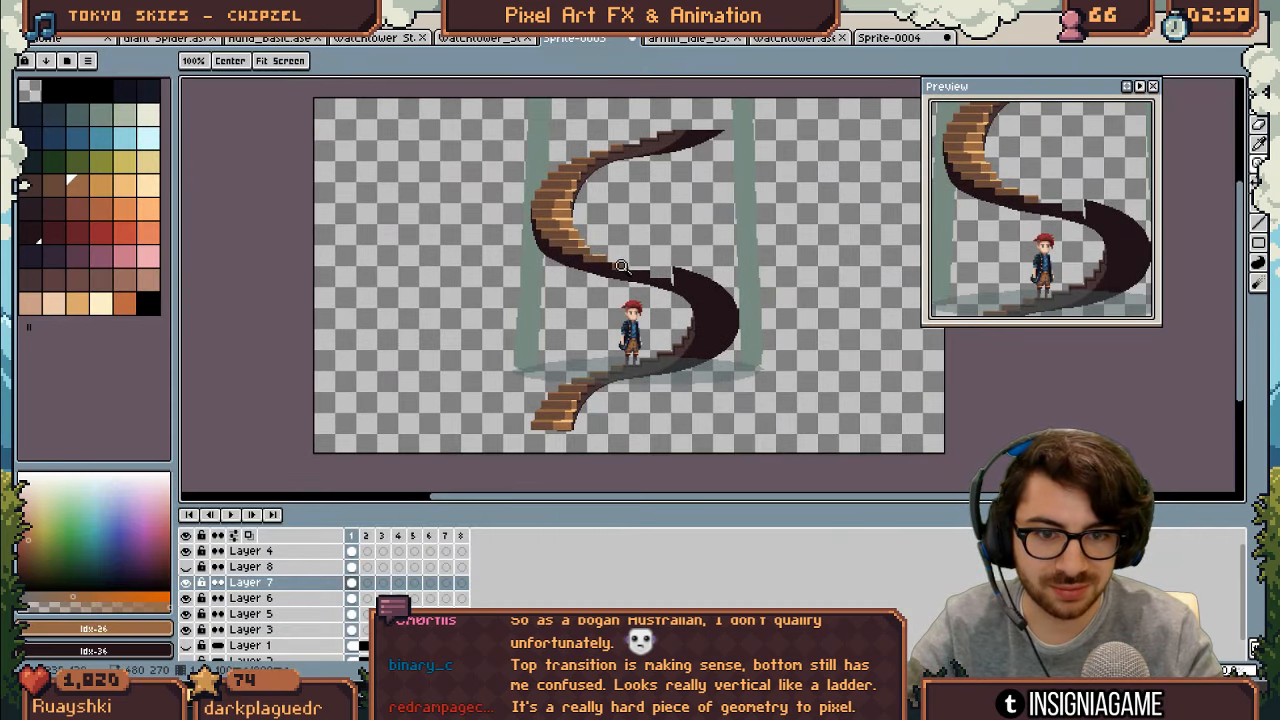
scroll(652, 276, "up", 3)
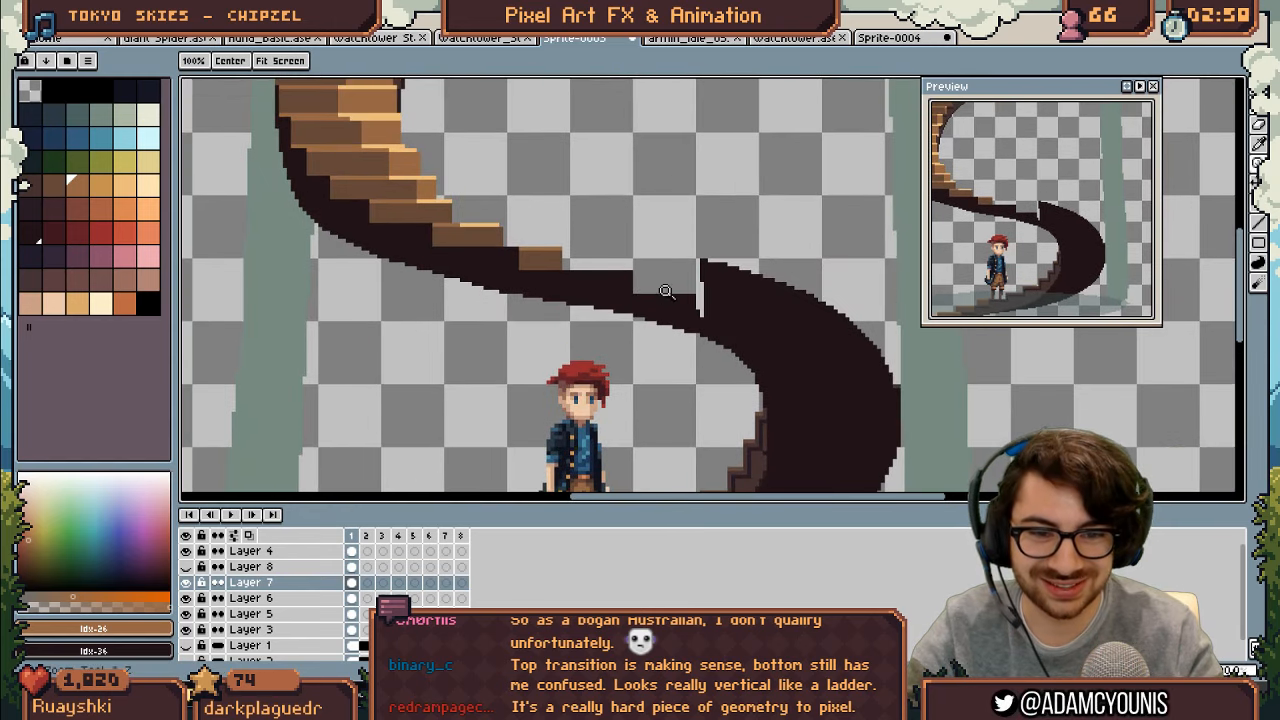
Step: Erase three more descending steps into the top of the dark flight, down toward its outer edge
scroll(665, 290, "up", 1)
key("m")
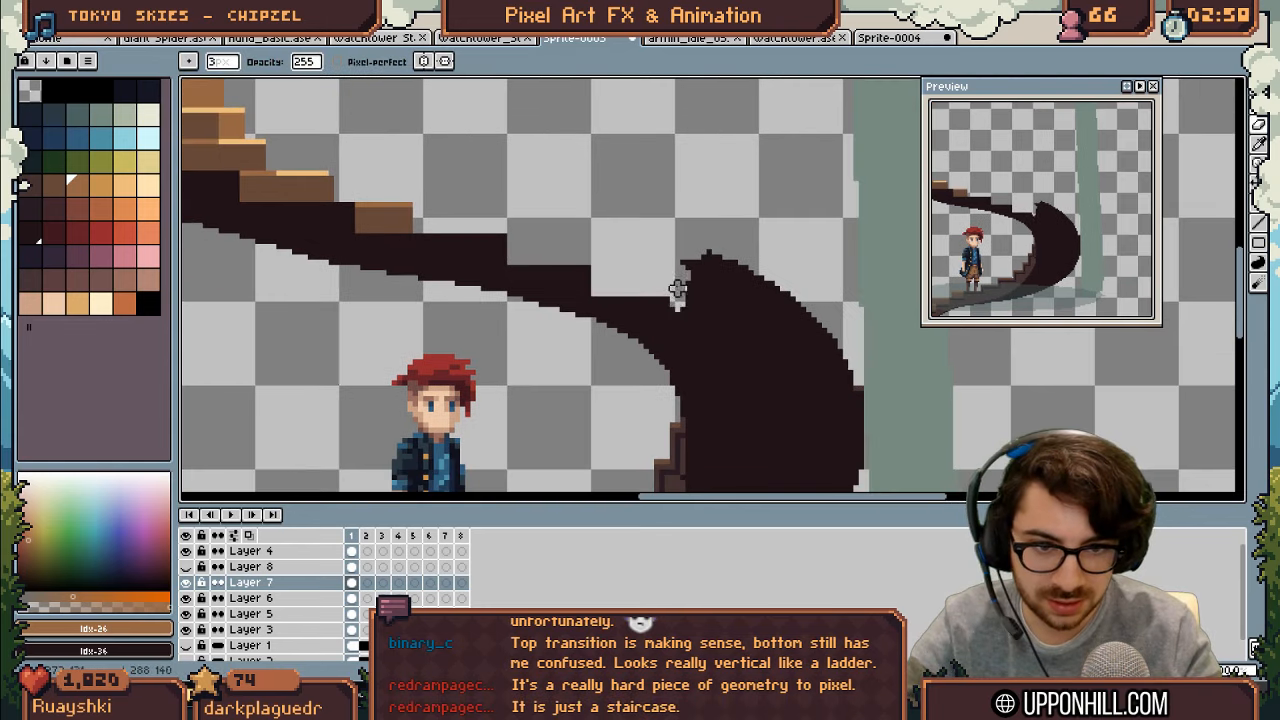
left_click_drag(679, 289, 739, 314)
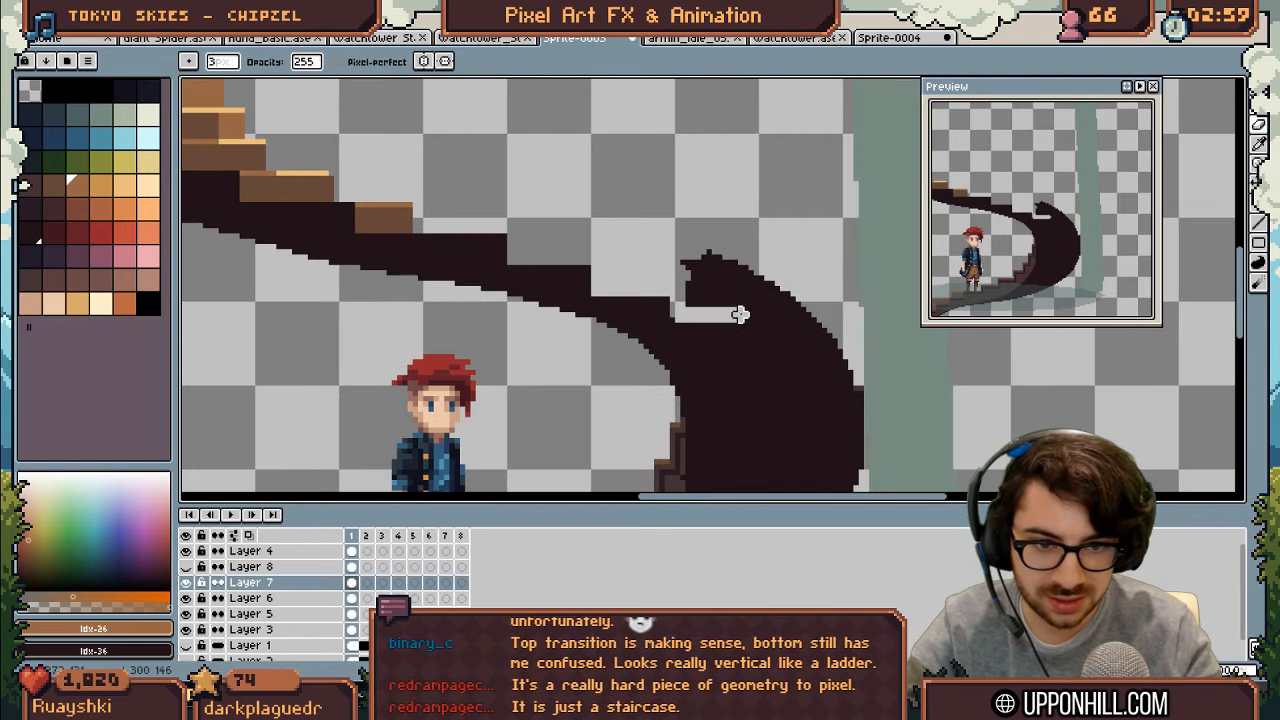
mouse_move(697, 262)
left_mouse_down()
mouse_move(693, 284)
mouse_move(720, 293)
mouse_move(698, 309)
left_mouse_up()
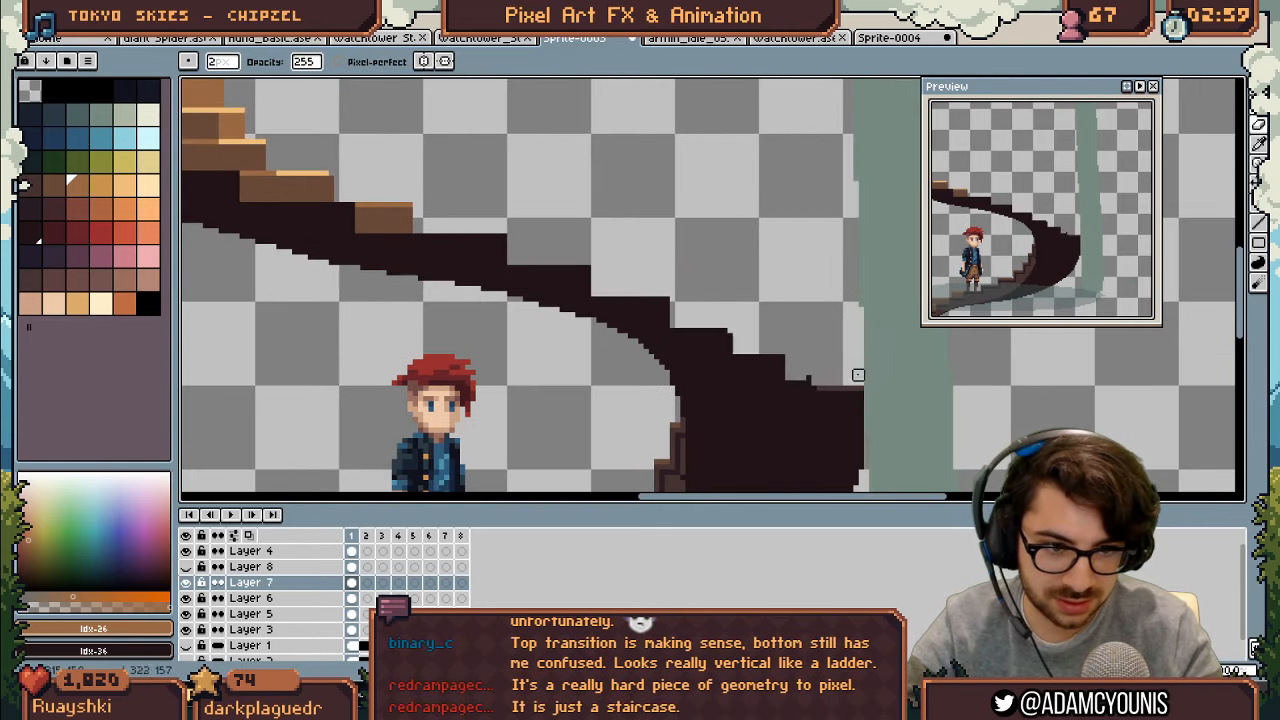
Step: Examine the newly cut steps of the dark flight up close and against the whole staircase
key("space")
scroll(848, 324, "down", 7)
scroll(845, 309, "up", 1)
left_click_drag(828, 299, 789, 279)
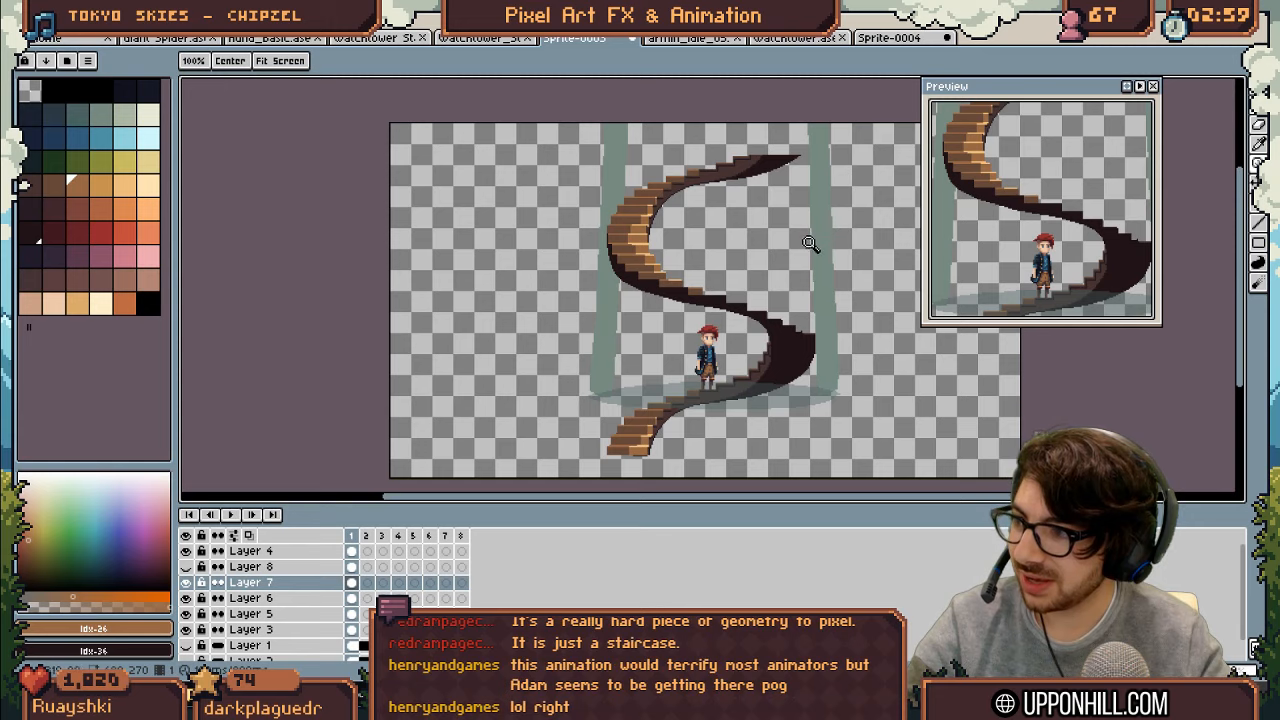
scroll(808, 245, "up", 3)
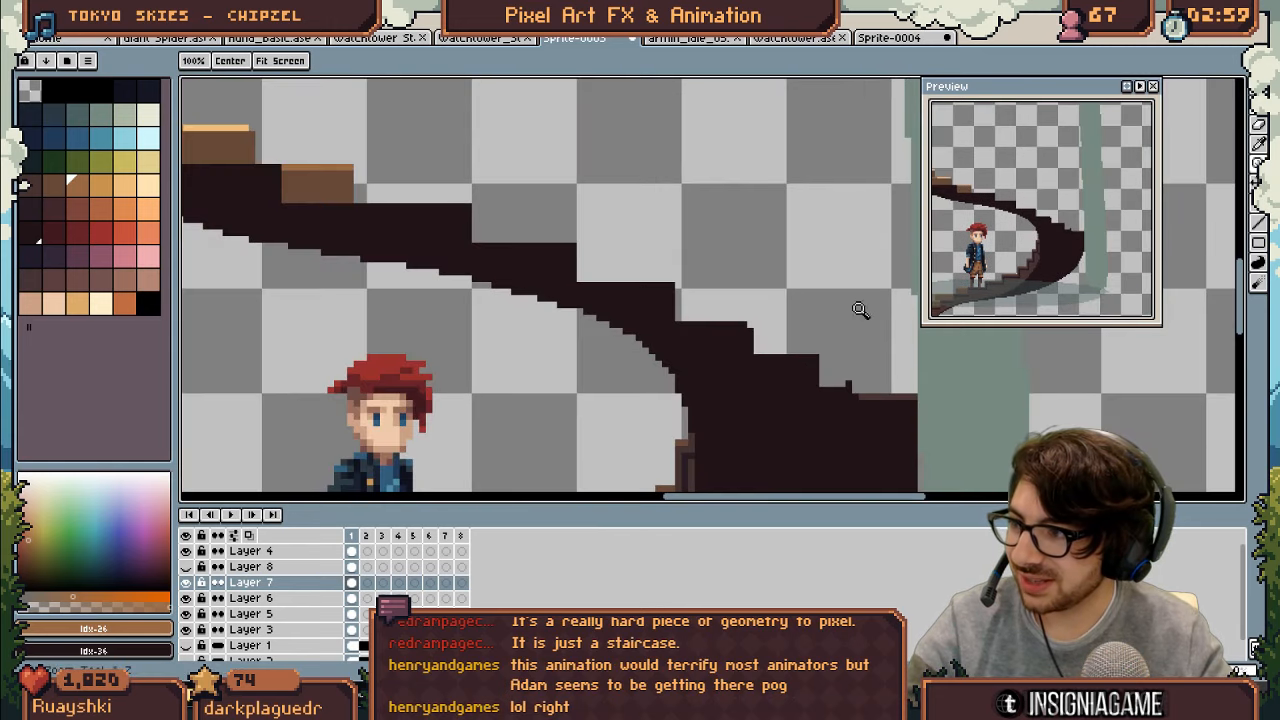
scroll(772, 329, "down", 1)
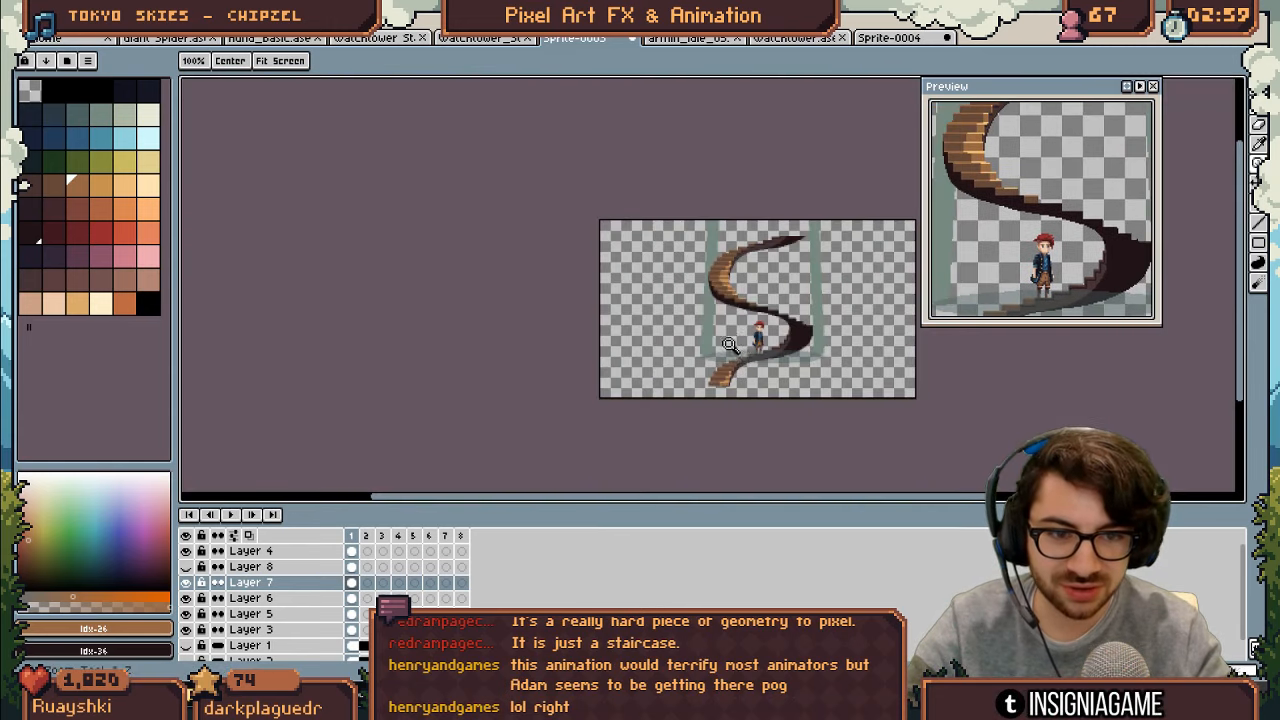
scroll(790, 310, "down", 2)
scroll(818, 300, "up", 1)
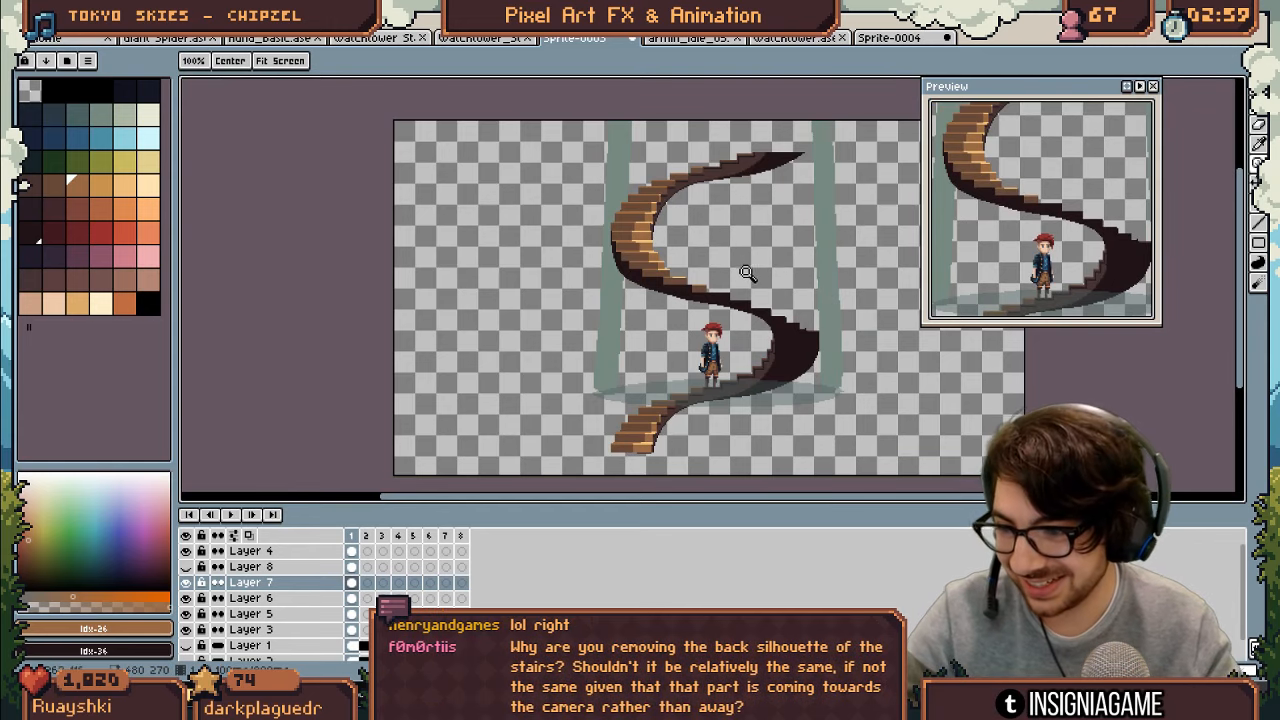
scroll(760, 300, "down", 1)
scroll(778, 312, "up", 2)
left_click_drag(780, 314, 691, 312)
Step: Try to nudge the staircase flight on Layer 7 slightly with the Move tool to test its alignment
key("v")
left_click_drag(529, 315, 535, 306)
key("Down")
key("e")
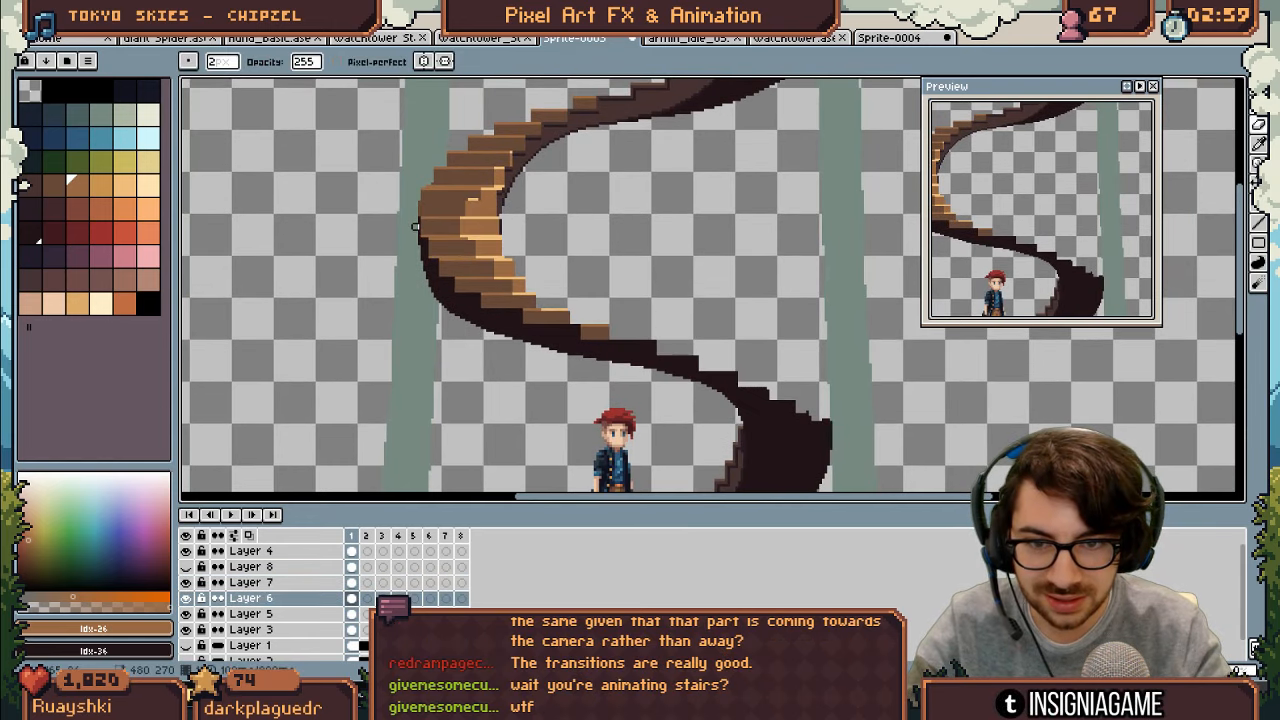
left_click(477, 269, "ctrl")
key("v")
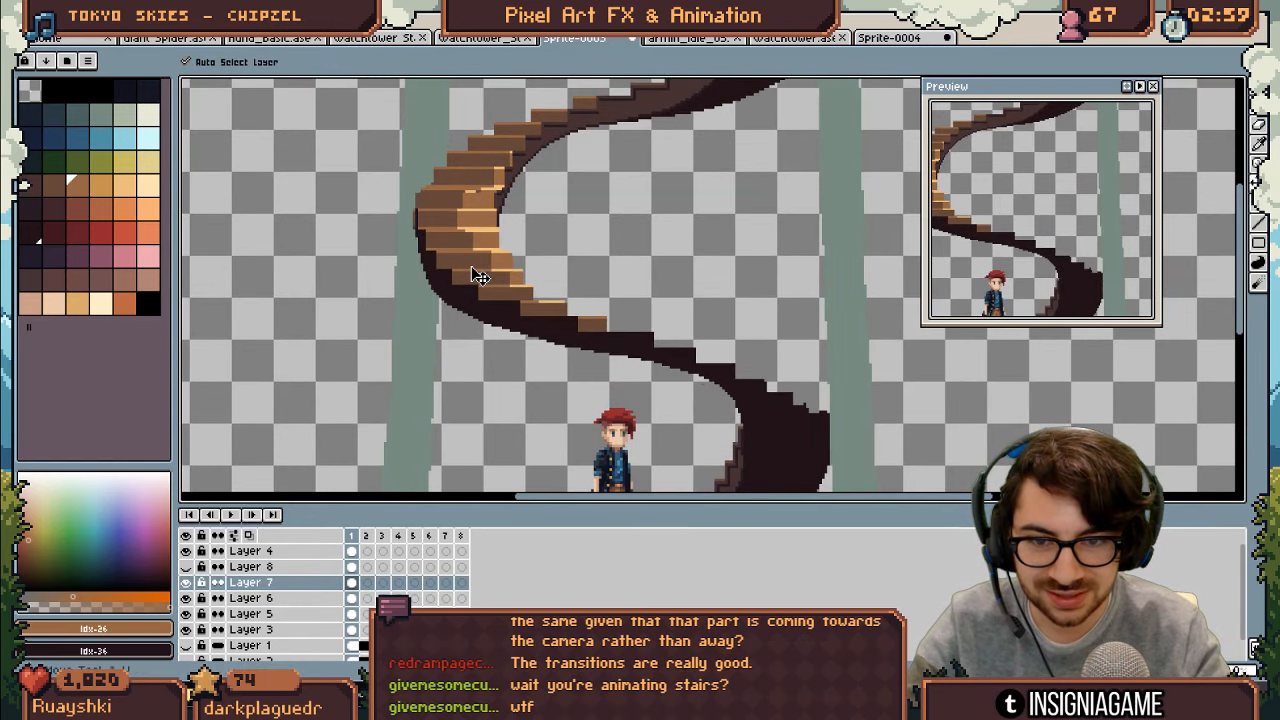
mouse_move(472, 276)
left_mouse_down()
mouse_move(469, 293)
mouse_move(520, 284)
mouse_move(510, 268)
left_mouse_up()
Step: Examine the steps around the outer bend and their transition into the dark flight
scroll(520, 283, "down", 2)
key("z")
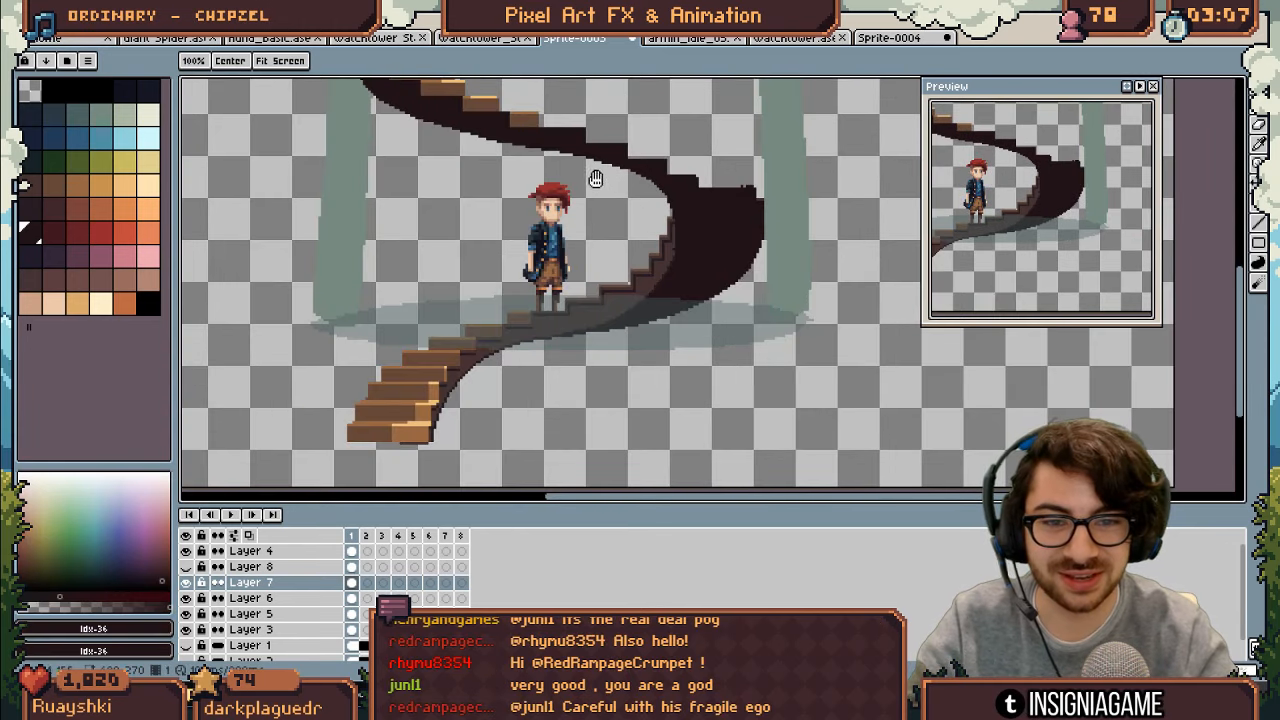
left_click_drag(594, 177, 636, 342)
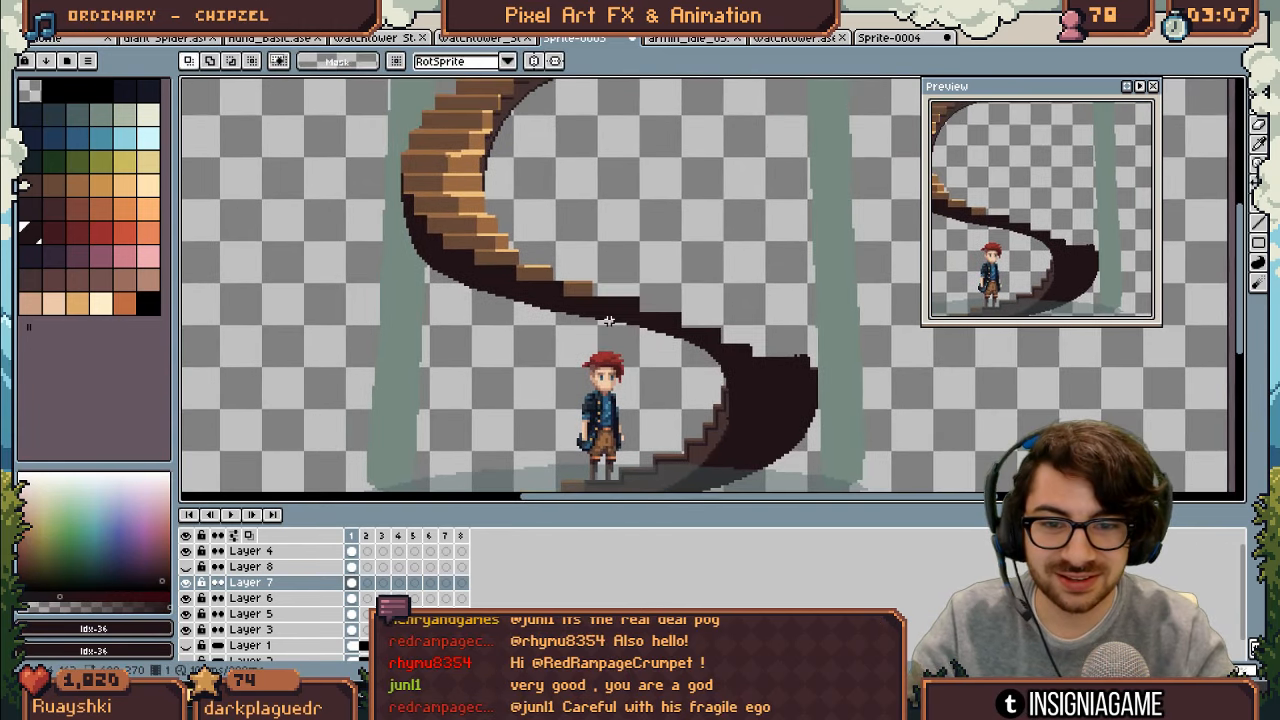
key("z")
scroll(560, 290, "down", 2)
scroll(533, 258, "up", 5)
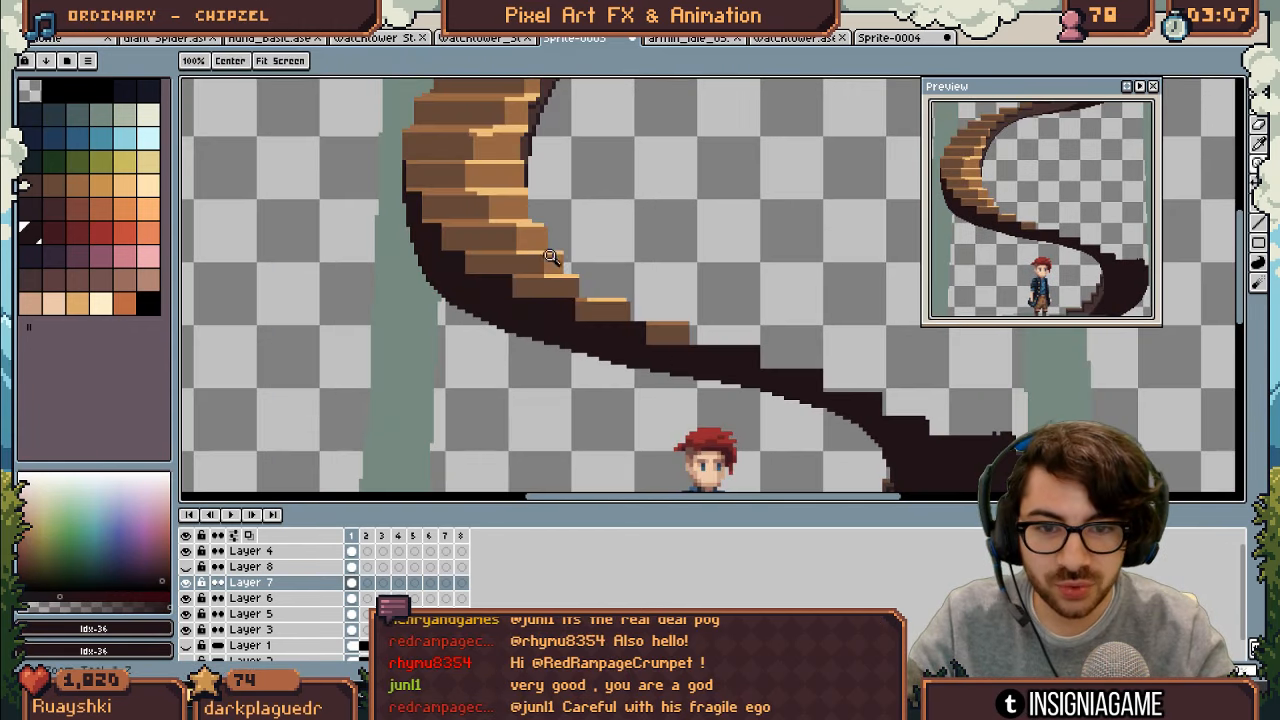
left_click_drag(548, 278, 562, 300)
scroll(562, 300, "down", 2)
scroll(583, 297, "up", 1)
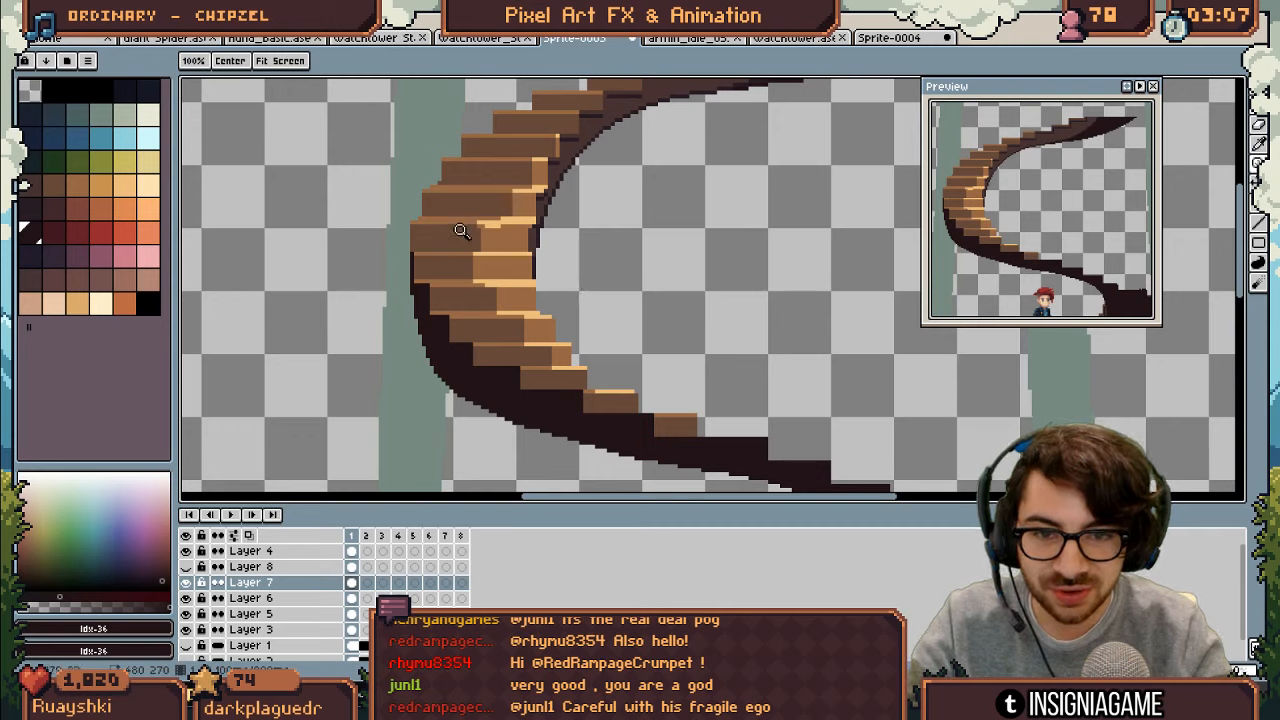
key("v")
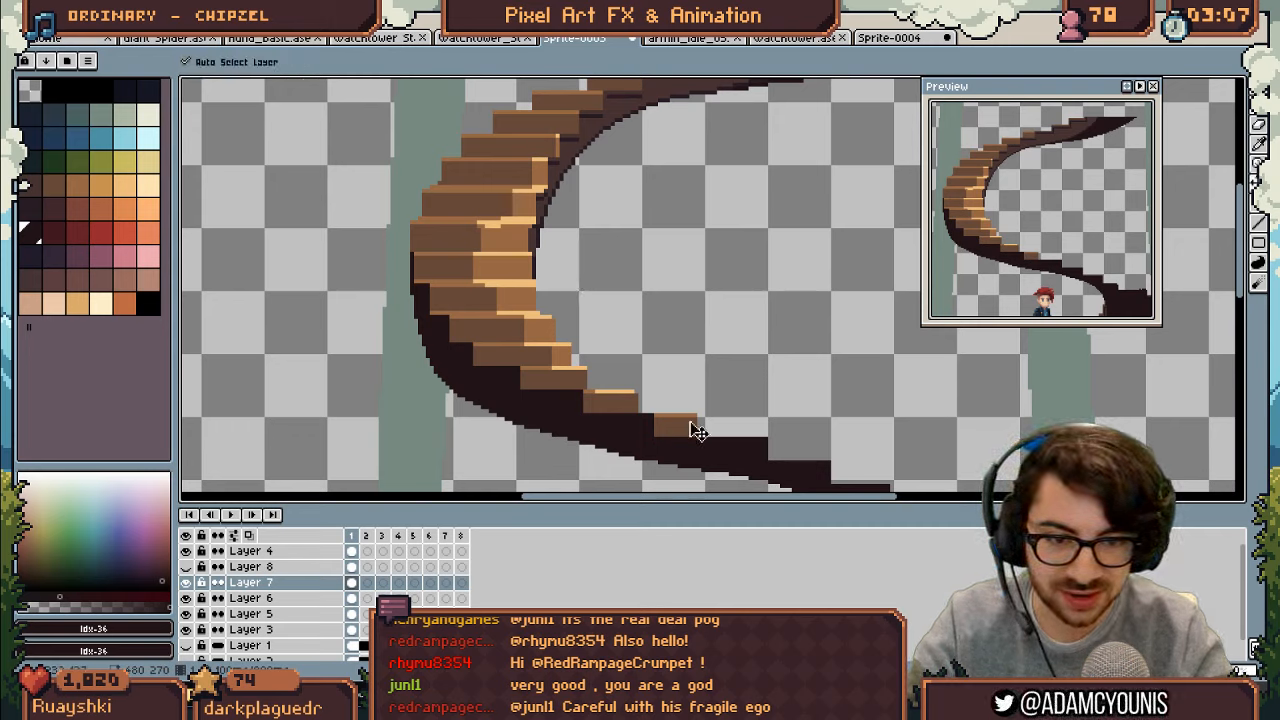
left_click_drag(690, 430, 645, 397)
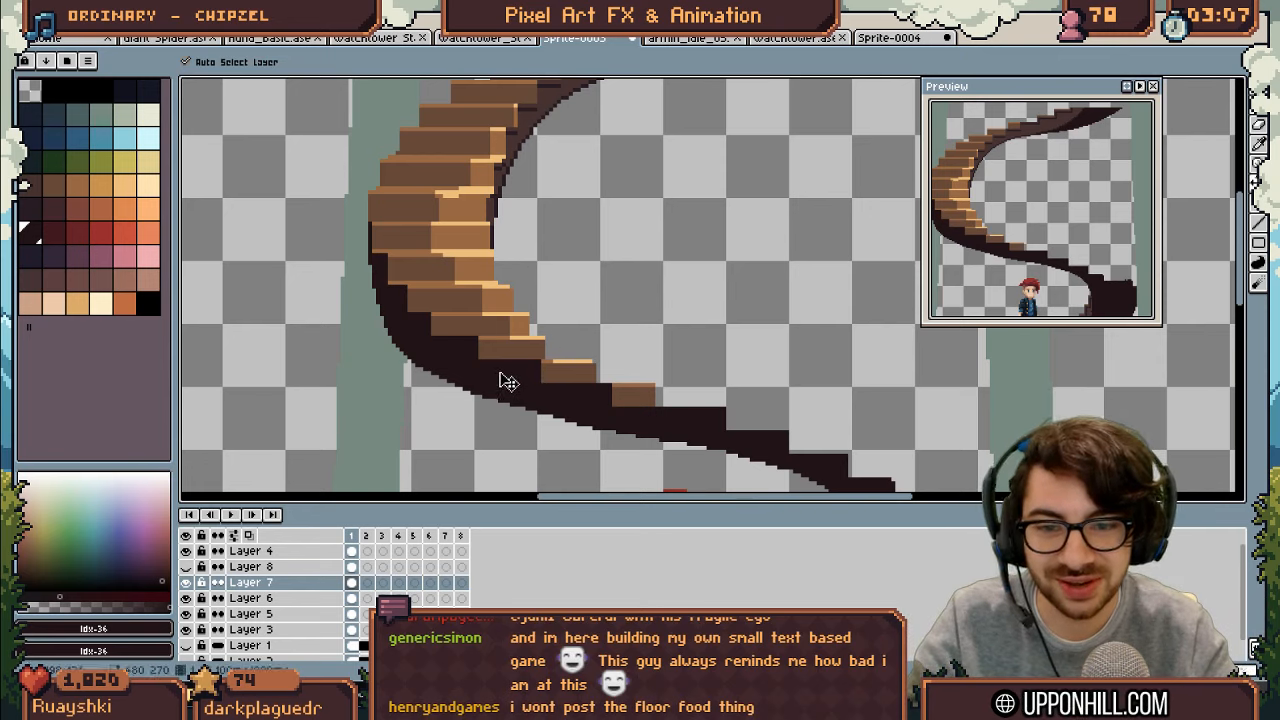
Step: Copy the dark underside with the Magic Wand and place the copy slightly above the original to thicken the flight
key("i")
key("b")
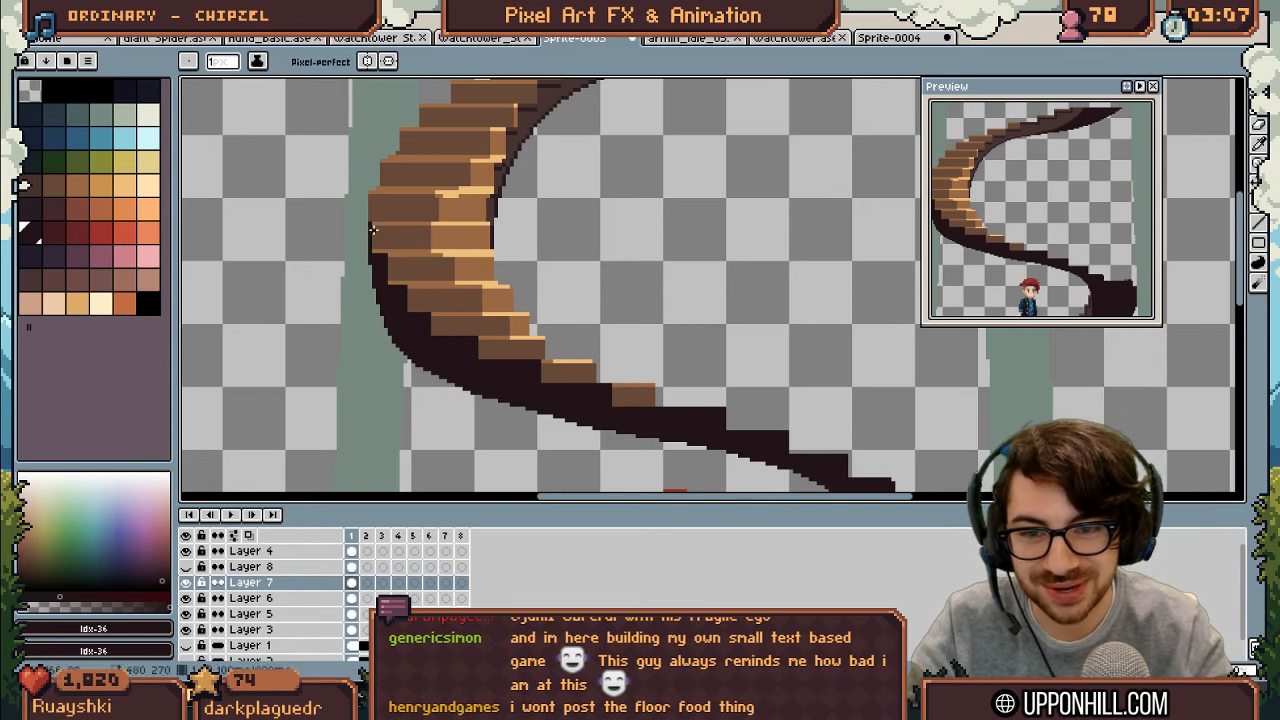
key("w")
key("ctrl+v")
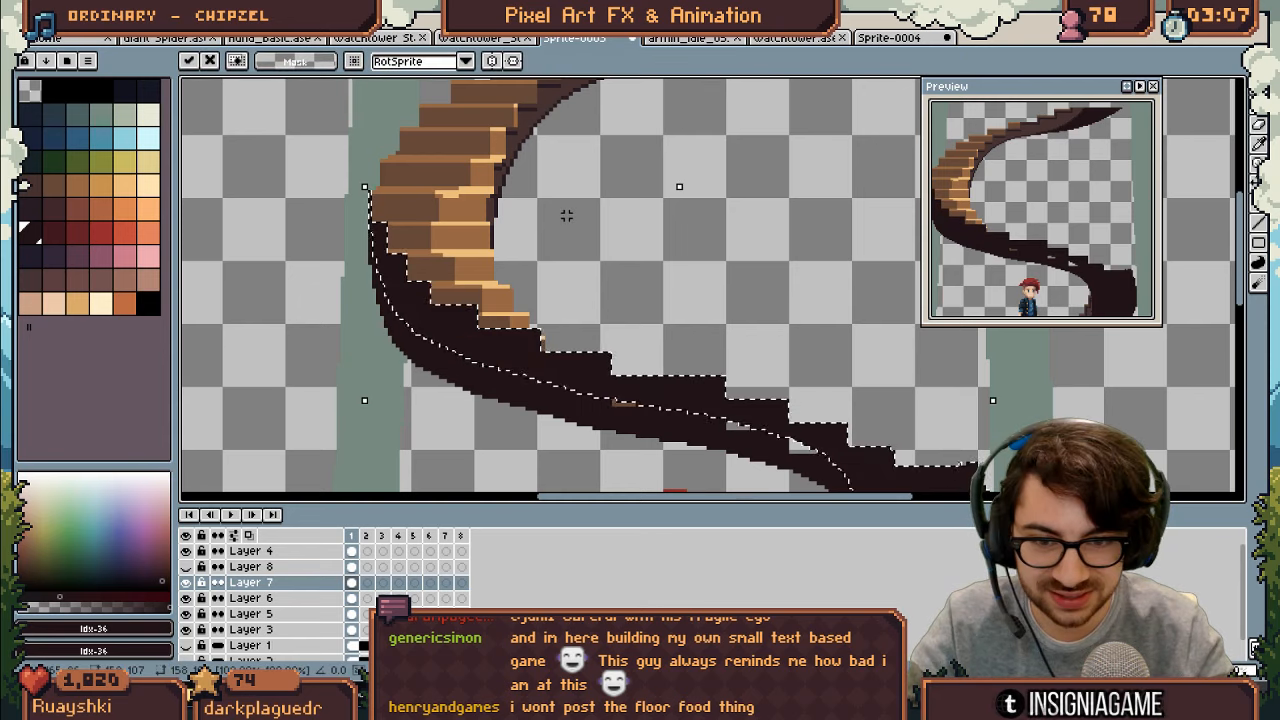
key("Down")
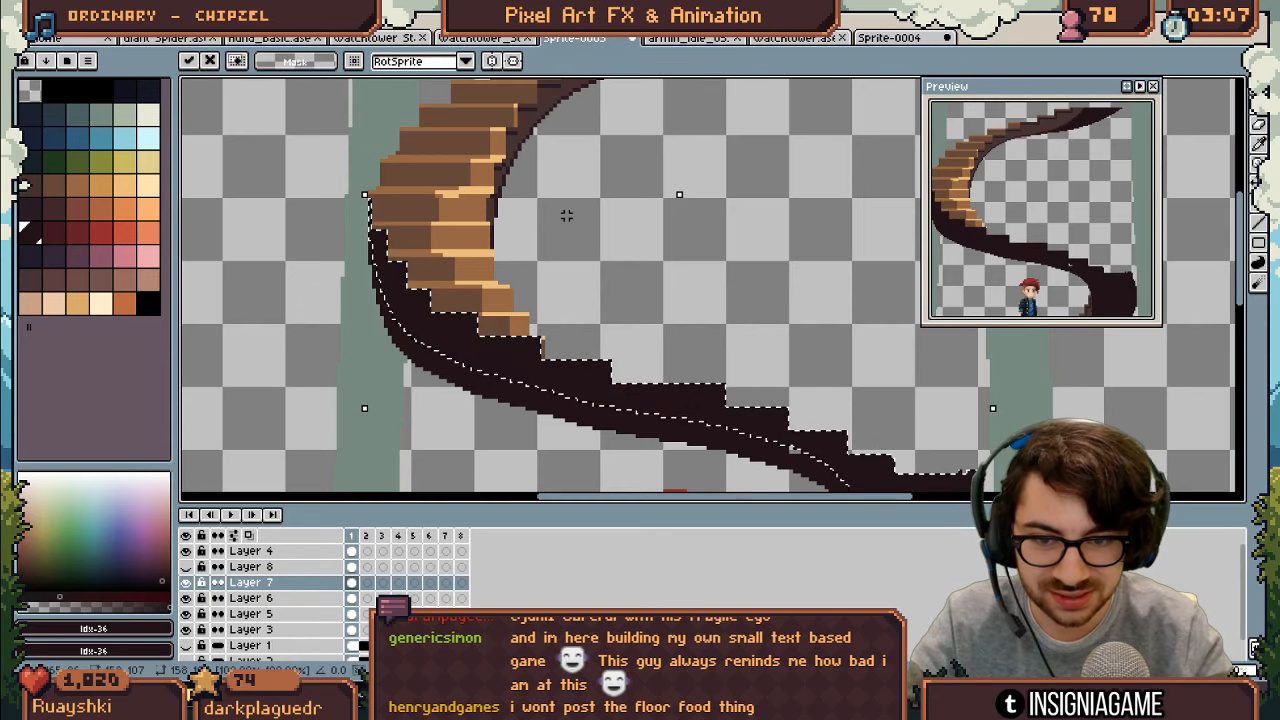
key("ctrl+d")
Step: Pick the dark colour Idx-36 and fill the stray gaps and step edges of the dark flight with a 1 px pencil
key("z")
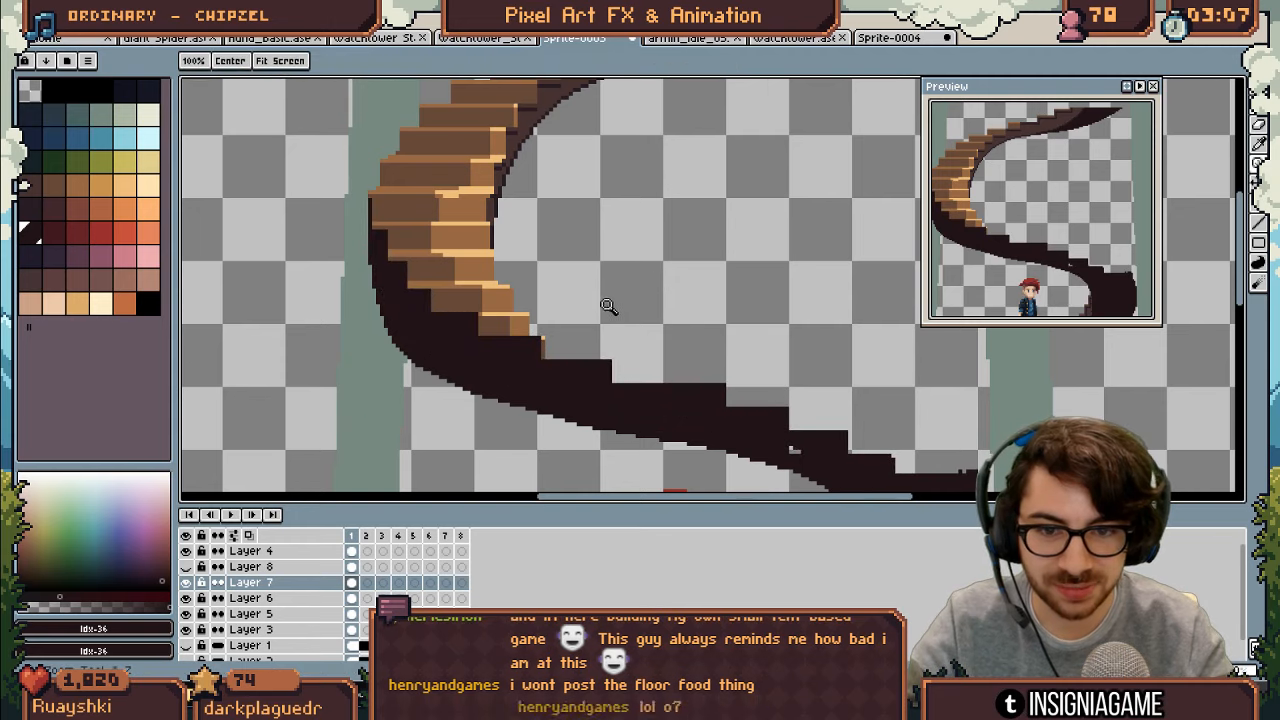
right_click(609, 306)
left_click_drag(665, 316, 610, 268)
left_click_drag(695, 335, 657, 316)
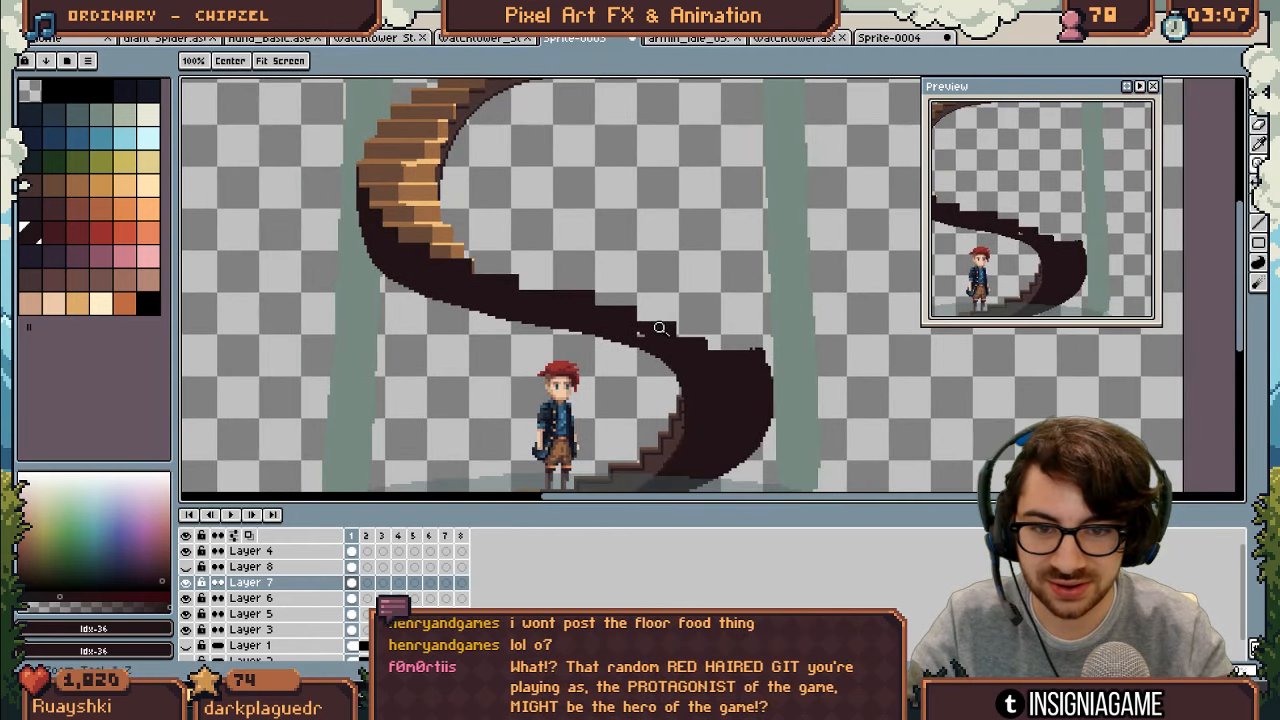
left_click(491, 263)
key("i")
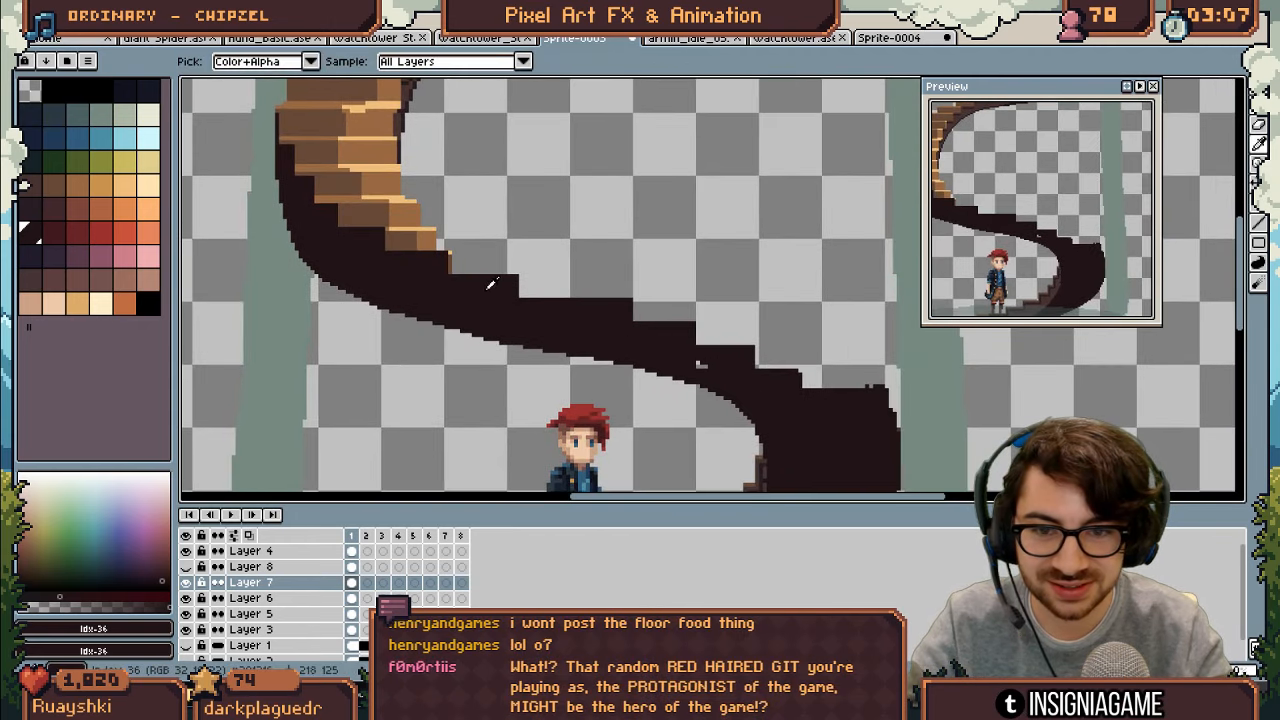
key("b")
left_click(701, 364)
mouse_move(737, 365)
left_mouse_down()
mouse_move(643, 321)
mouse_move(760, 322)
left_mouse_up()
right_click(665, 326)
scroll(664, 318, "up", 1)
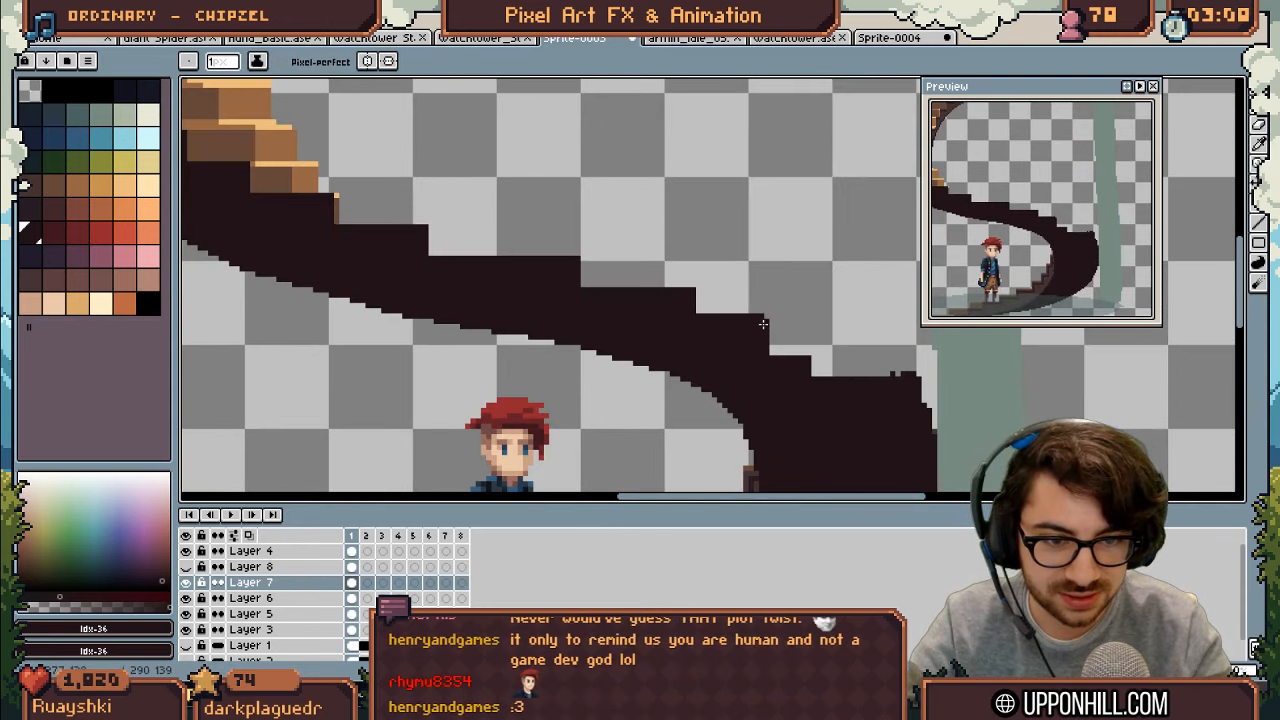
Step: Clean the stray pixels off the lowest ledge of the dark flight with a 2 px eraser
scroll(750, 322, "down", 2)
key("z")
mouse_move(726, 280)
left_mouse_down()
mouse_move(688, 263)
mouse_move(678, 288)
left_mouse_up()
scroll(676, 292, "up", 1)
key("e")
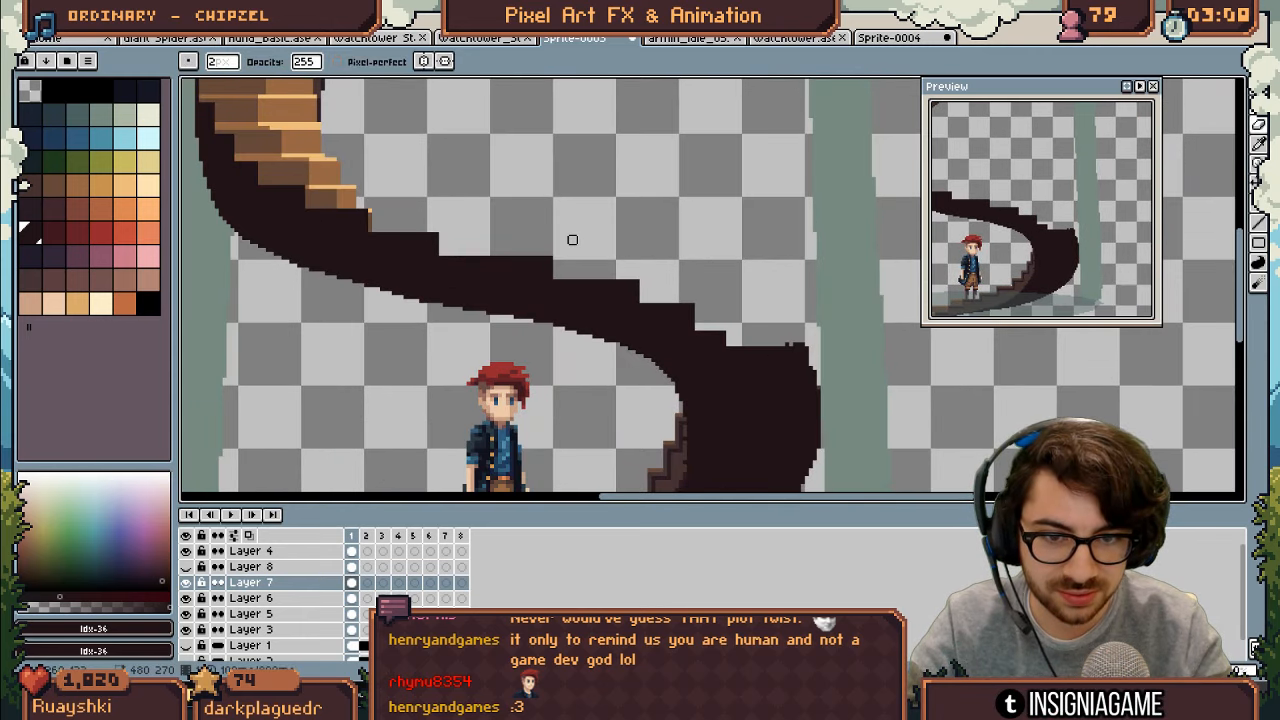
mouse_move(738, 331)
left_mouse_down()
mouse_move(686, 234)
mouse_move(766, 243)
left_mouse_up()
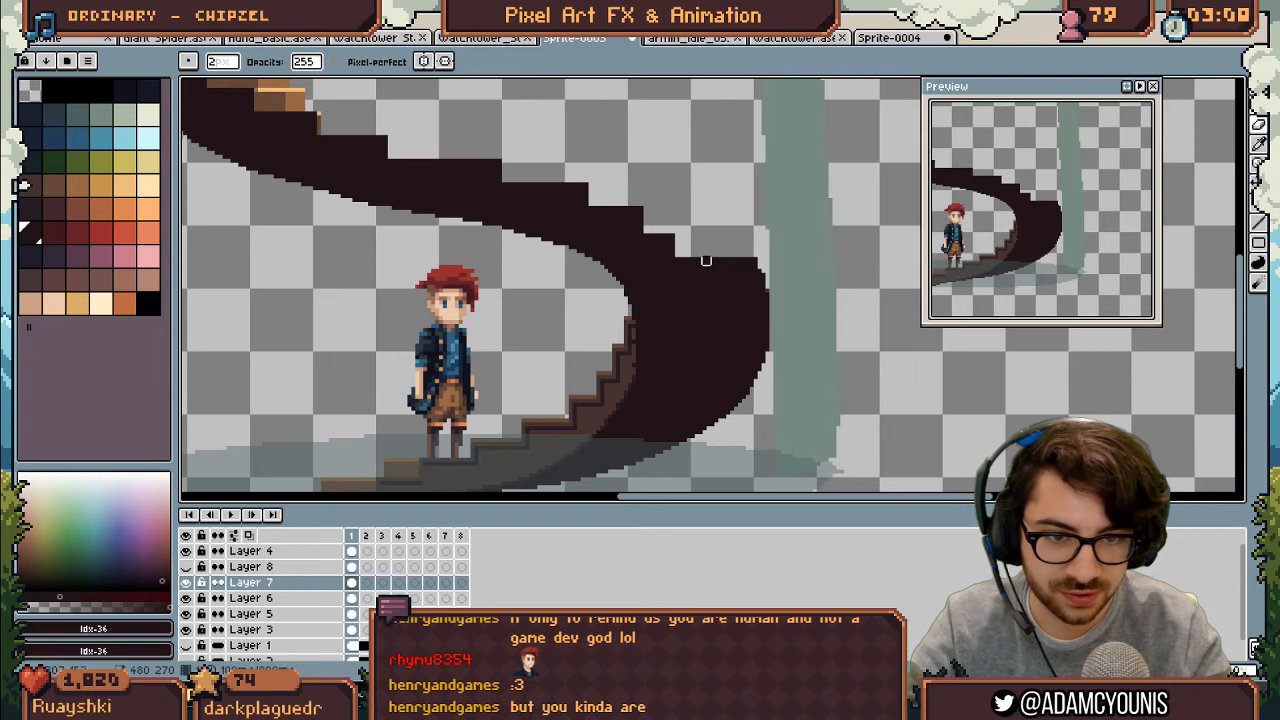
Step: Extend the outer top corner of the dark flight upward by a few pixels in Idx-36
key("z")
scroll(736, 211, "down", 5)
scroll(743, 213, "up", 1)
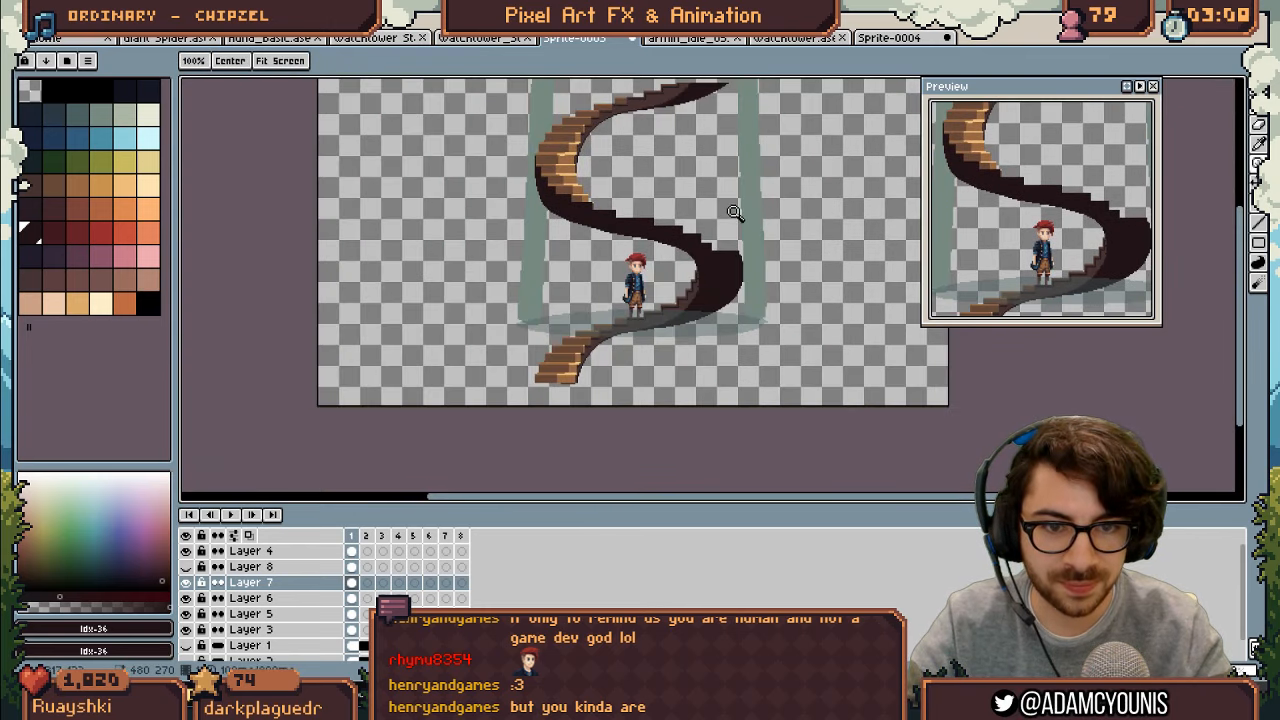
scroll(734, 215, "up", 1)
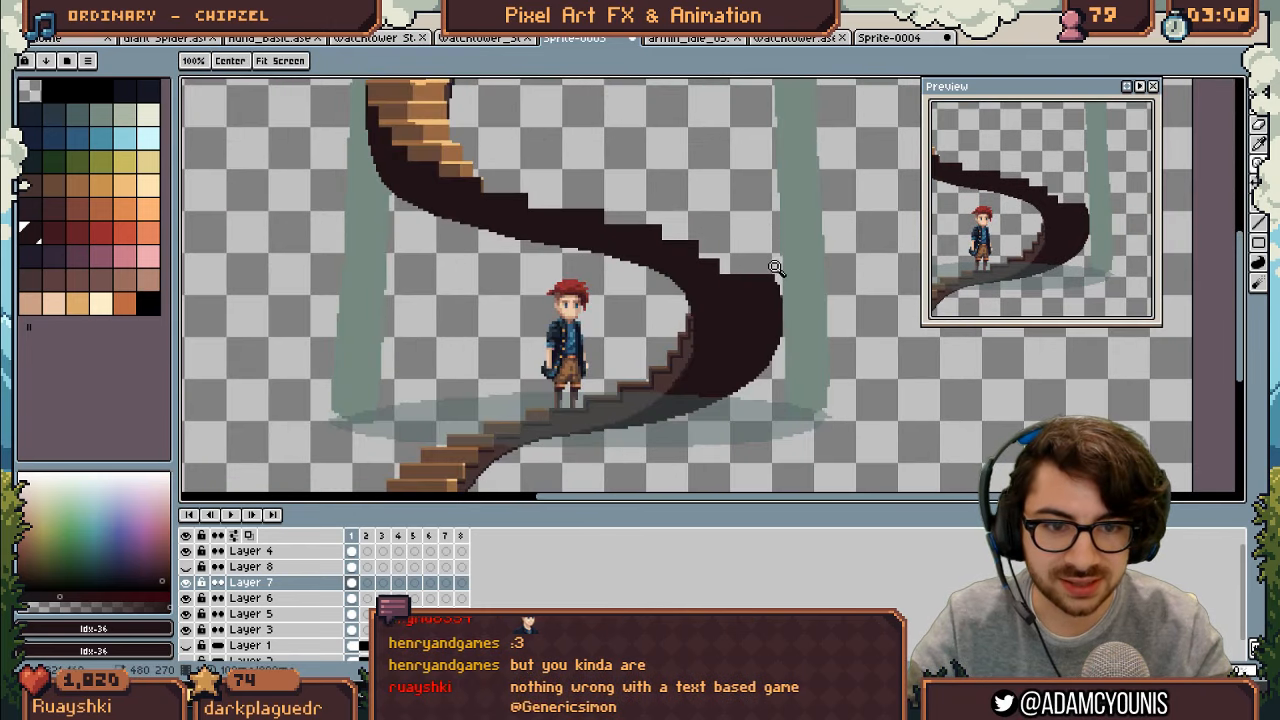
key("e")
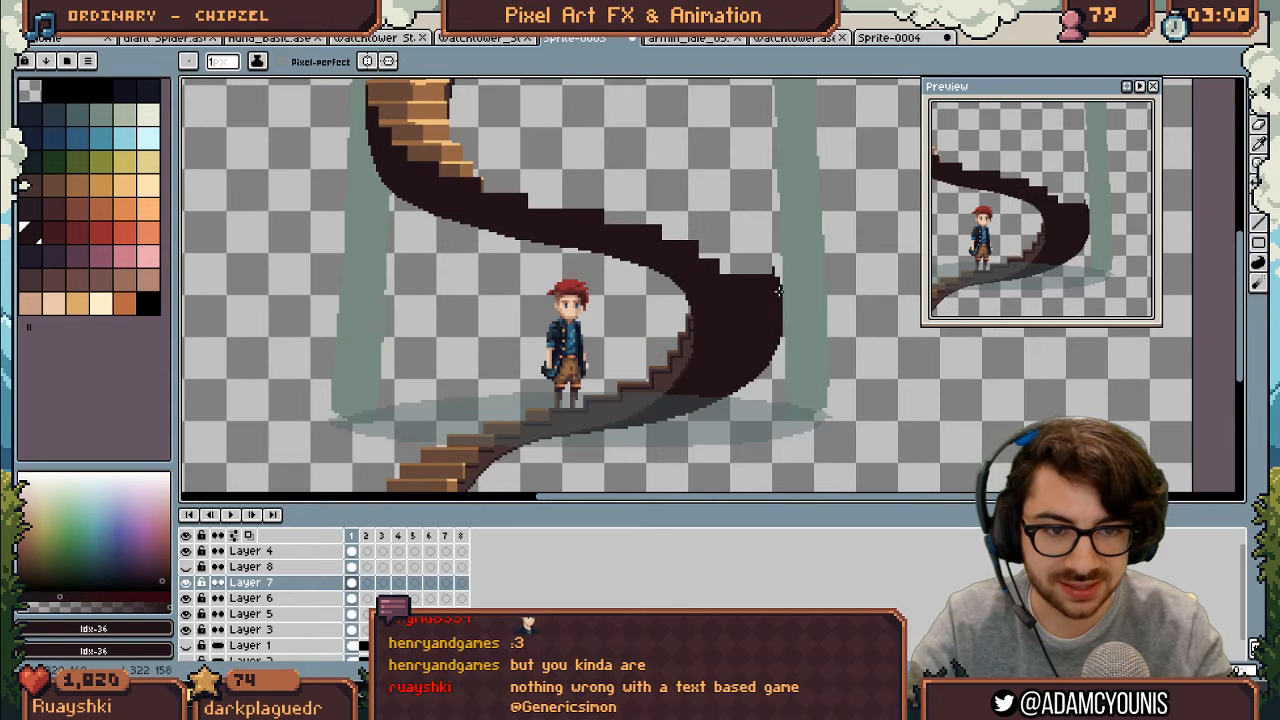
Step: Sample the step face and dark underside colours and extend the dark edge beside the outer bend's steps in Idx-36
key("z")
scroll(760, 260, "down", 2)
scroll(576, 180, "up", 5)
key("i")
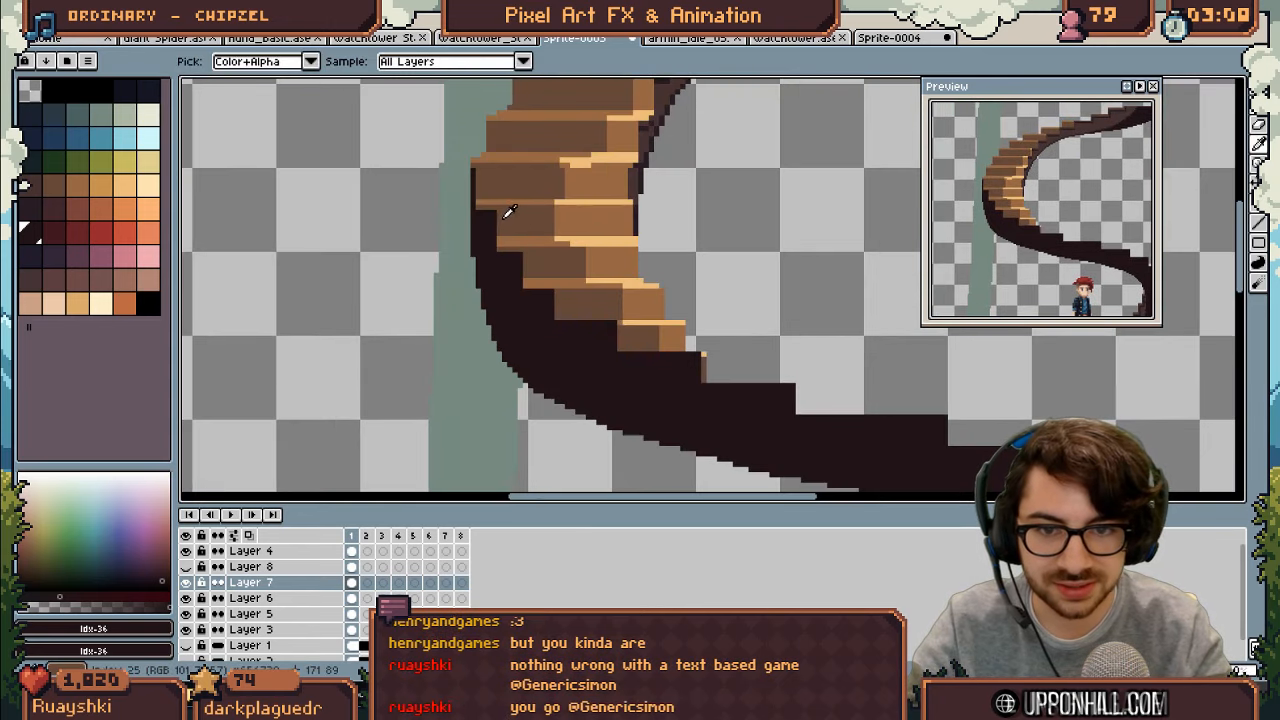
left_click(504, 218)
key("b")
key("i")
left_click(490, 219)
key("b")
left_click(482, 208)
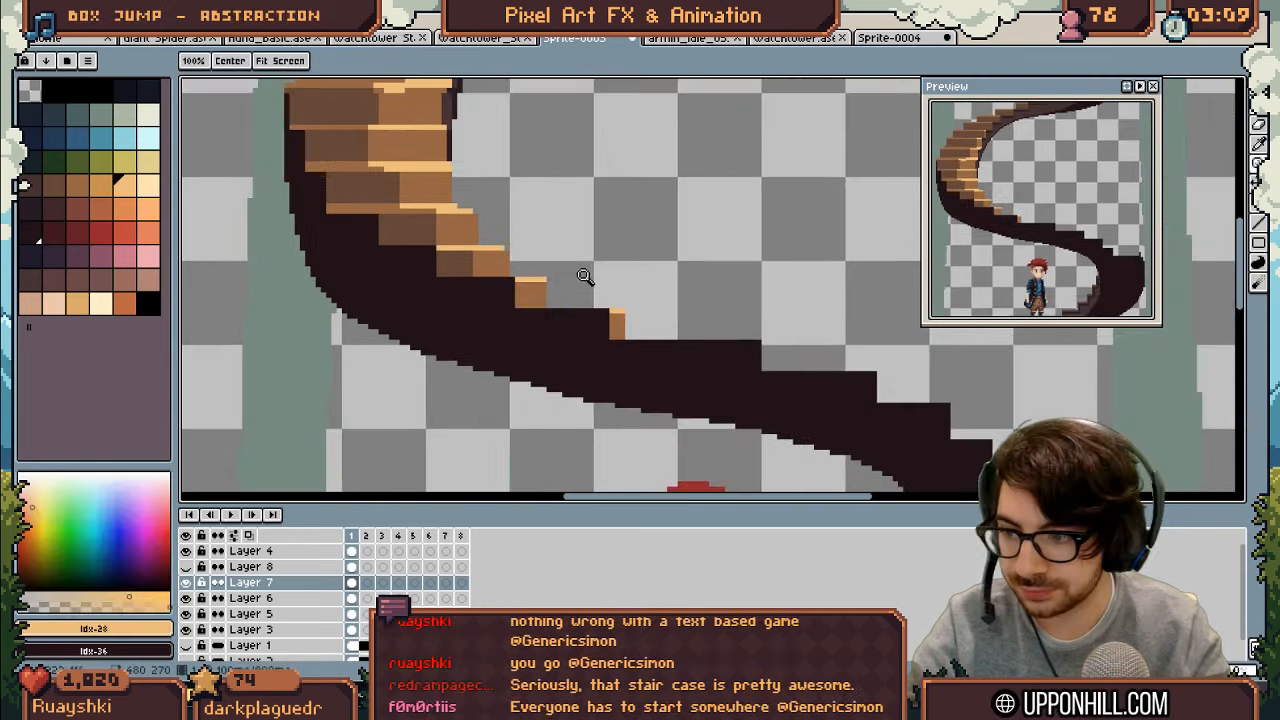
Step: Draw a 1 px line in Idx-25 along the top edge of the dark step between the last two lit faces
key("i")
left_click(476, 269)
key("l")
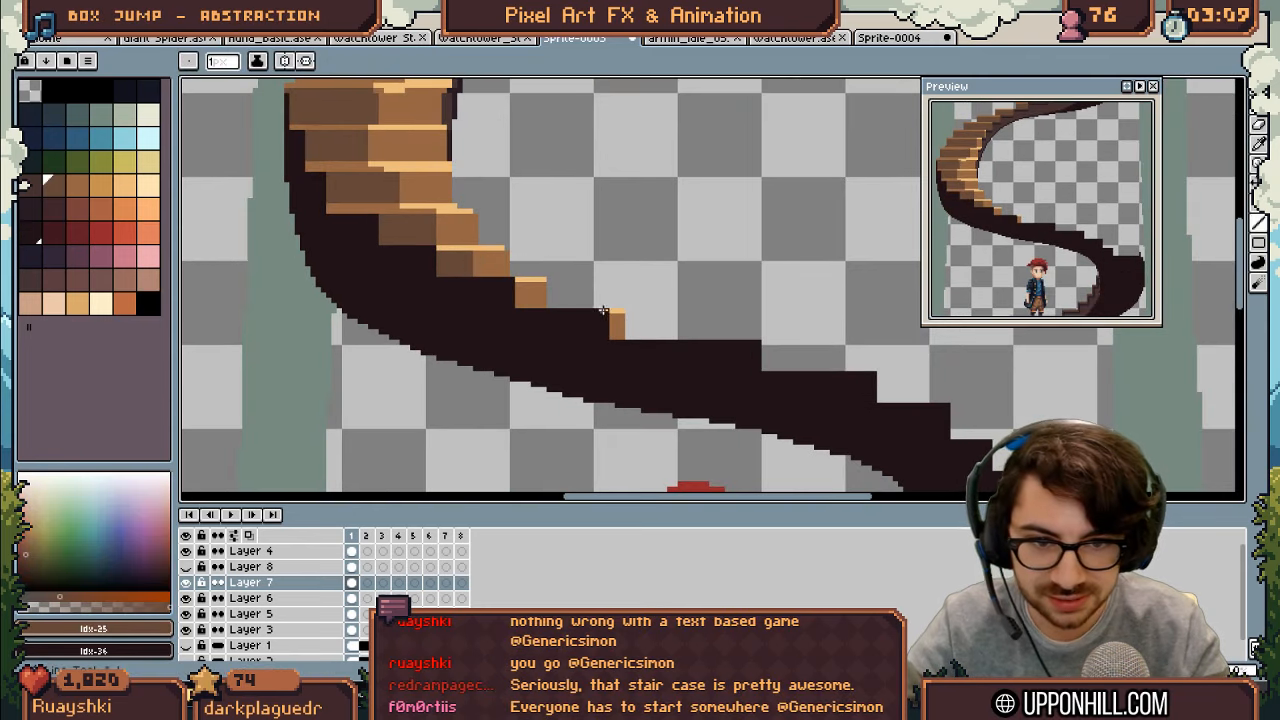
left_click_drag(606, 310, 517, 310)
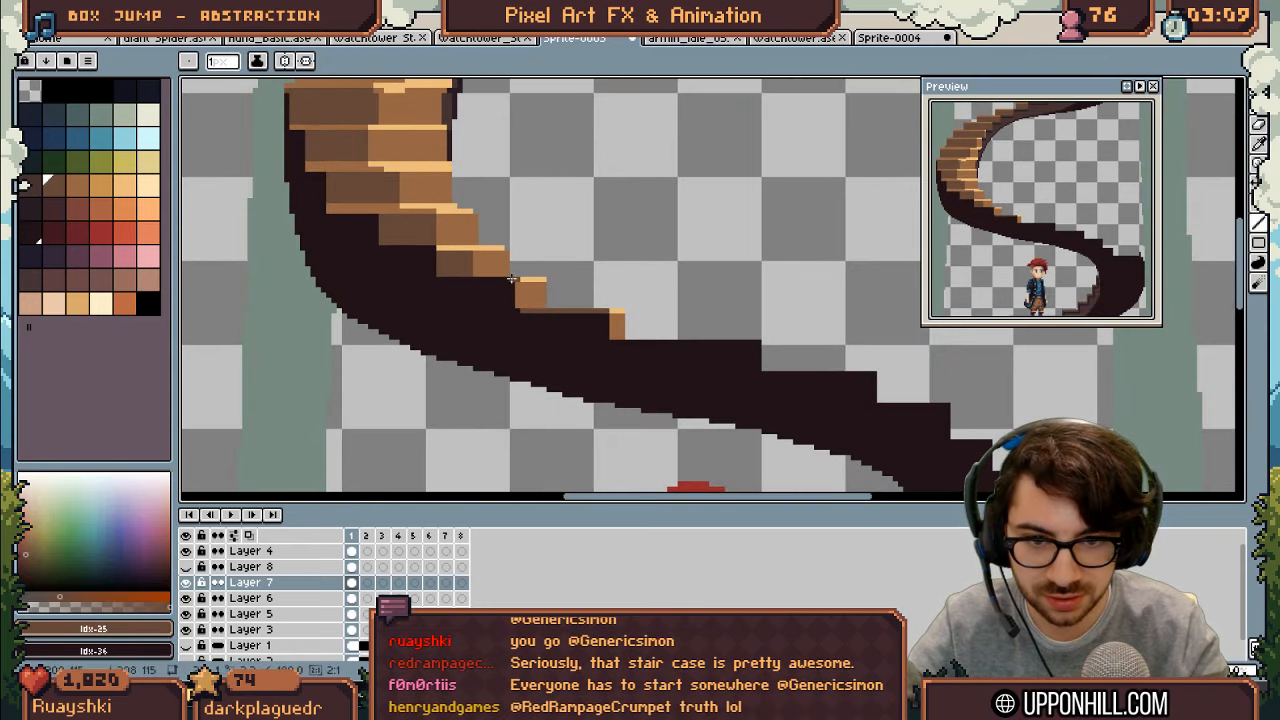
scroll(523, 286, "down", 2)
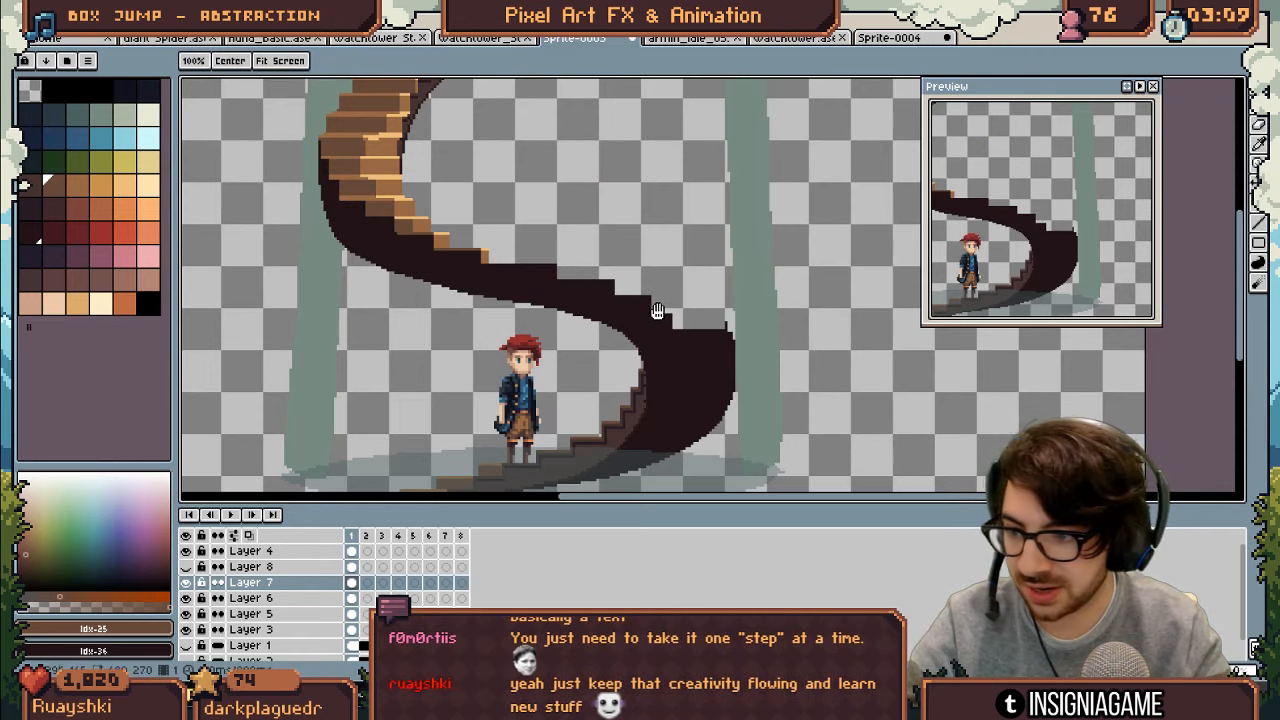
left_click_drag(657, 309, 625, 311)
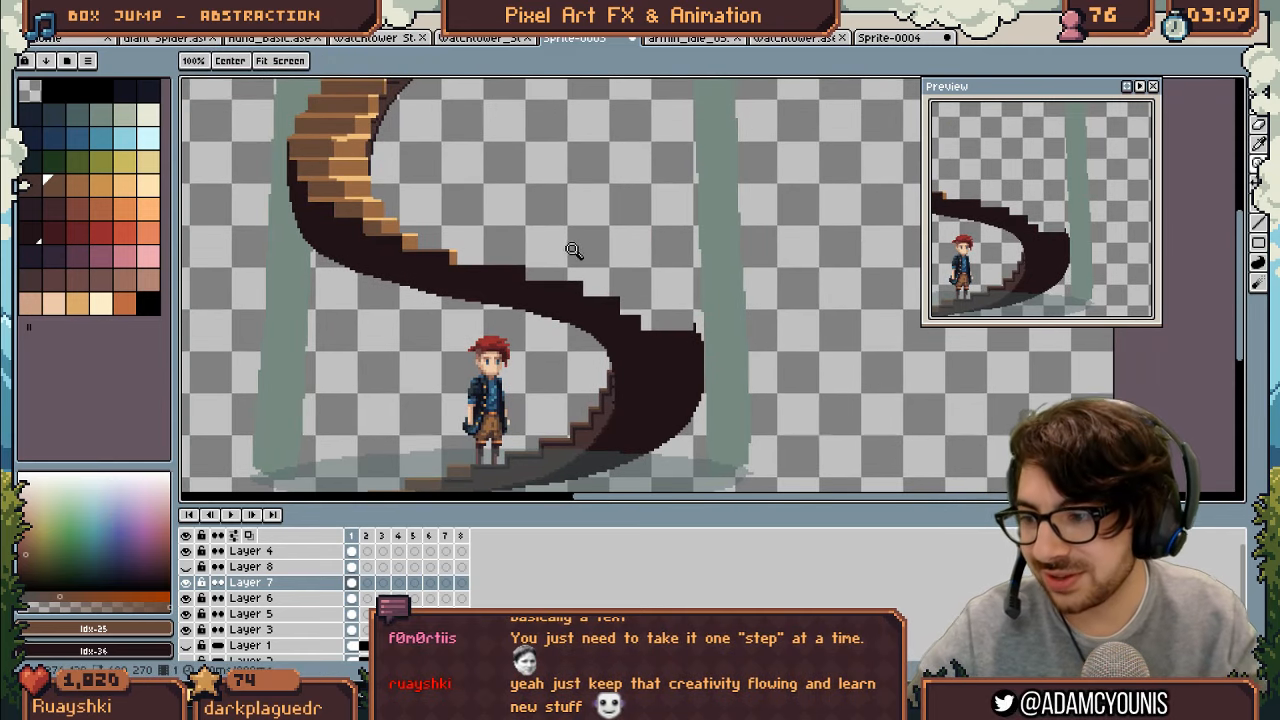
scroll(595, 267, "down", 3)
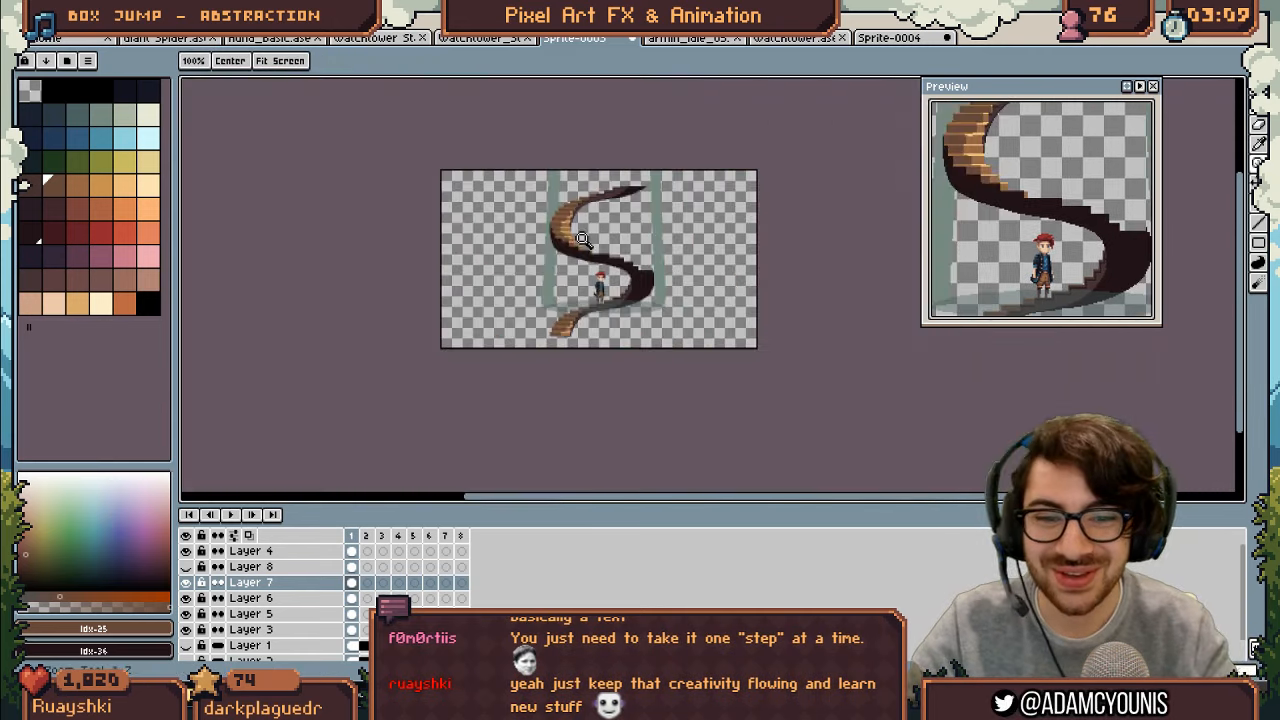
scroll(630, 252, "up", 2)
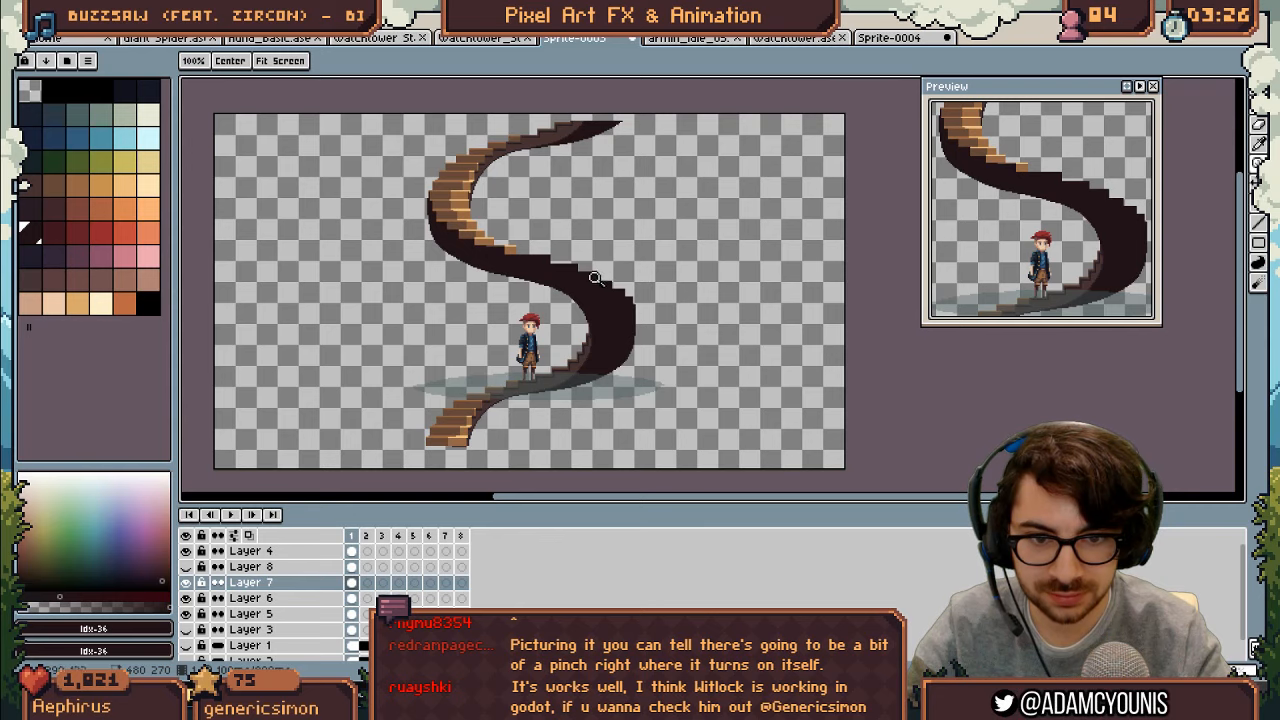
Step: Sample the step-face brown Idx-24 and fill the outer side of the dark flight with it, leaving the inner underside dark
scroll(597, 279, "up", 1)
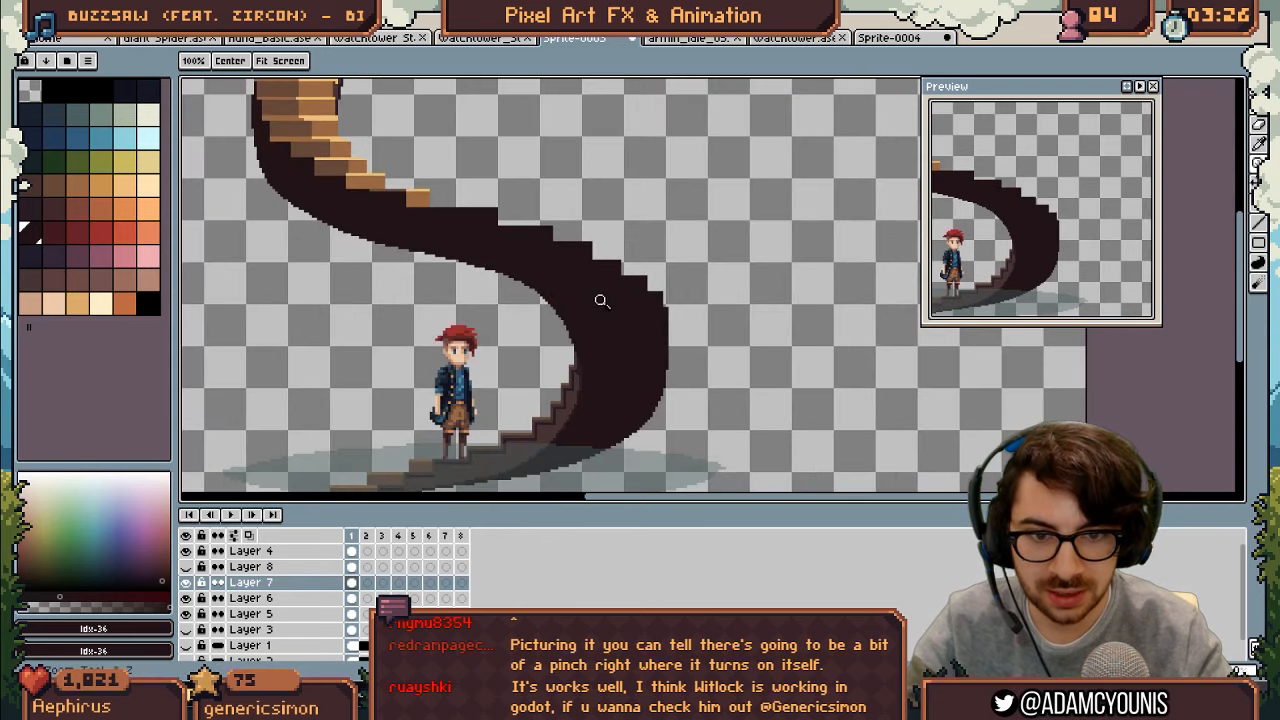
key("v")
left_click_drag(525, 271, 537, 294)
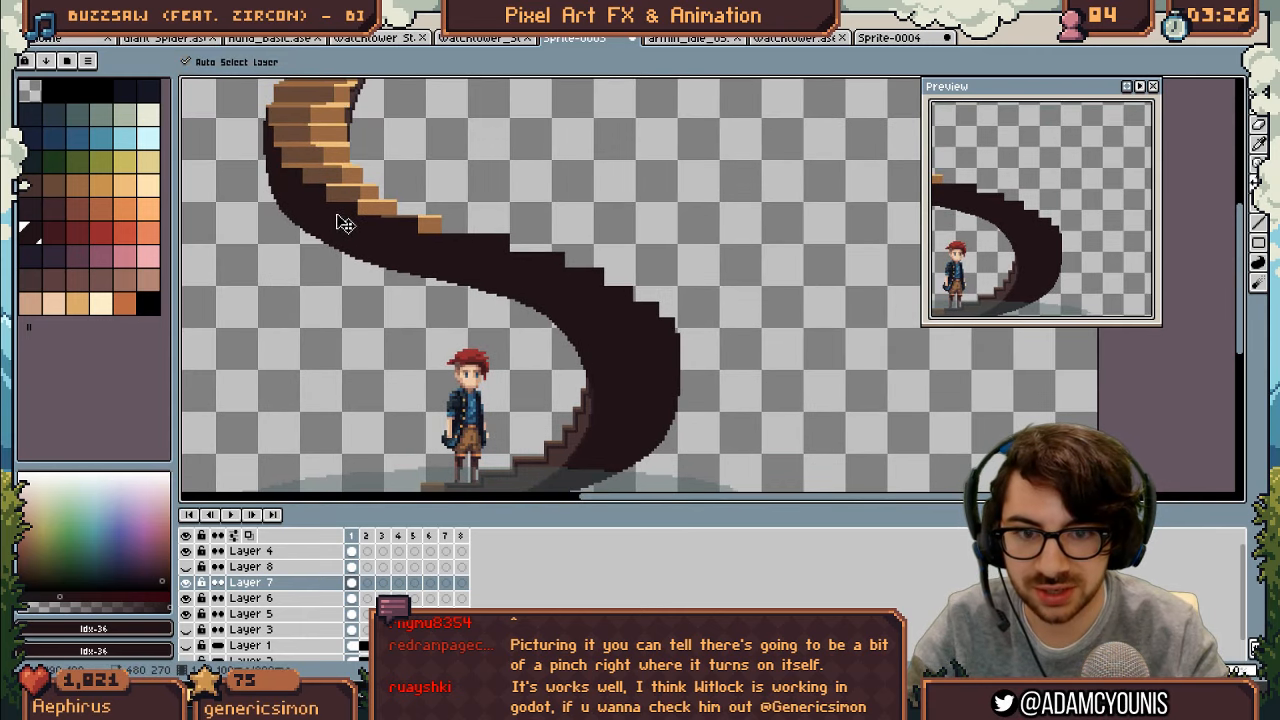
key("i")
left_click(577, 430)
key("b")
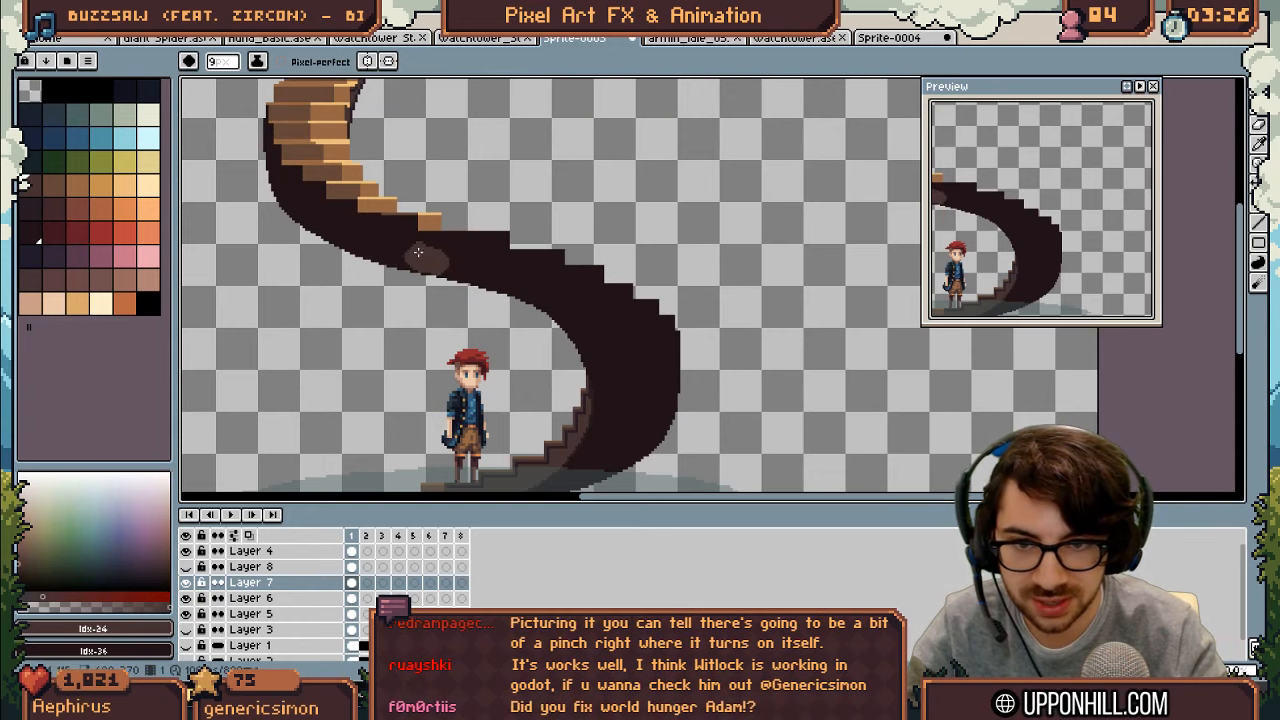
key("g")
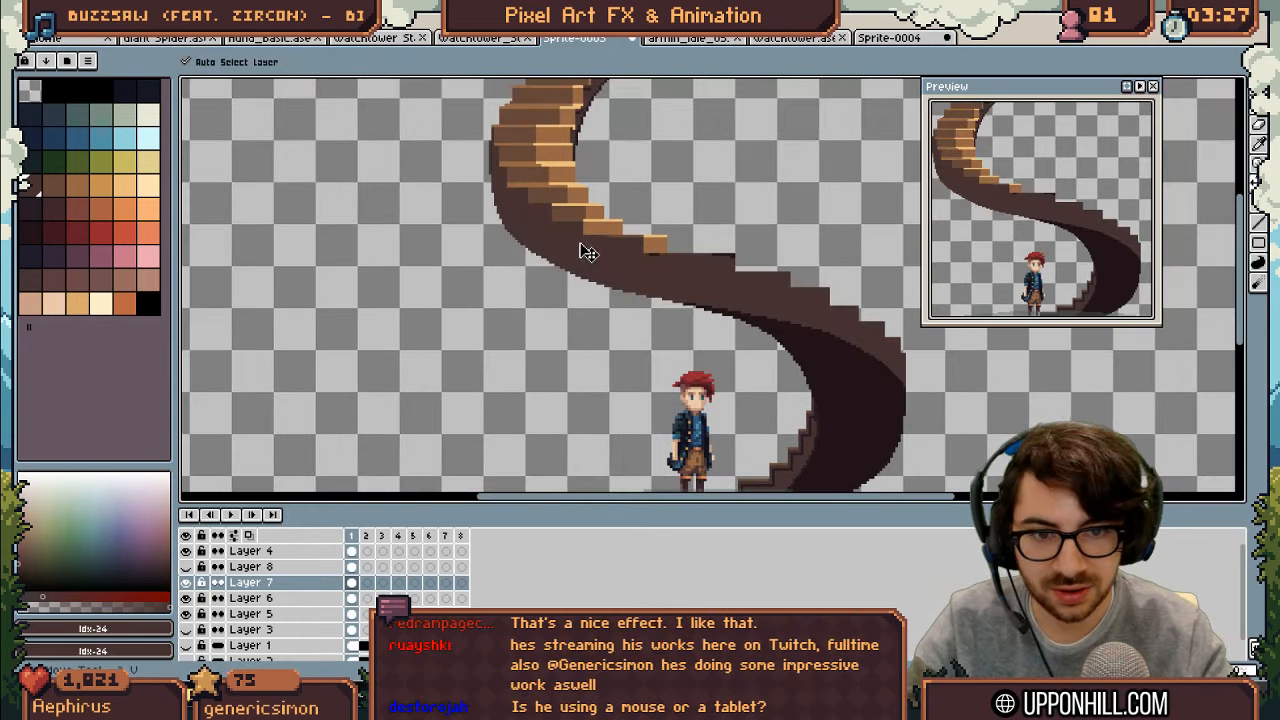
key("z")
left_click_drag(594, 246, 657, 253)
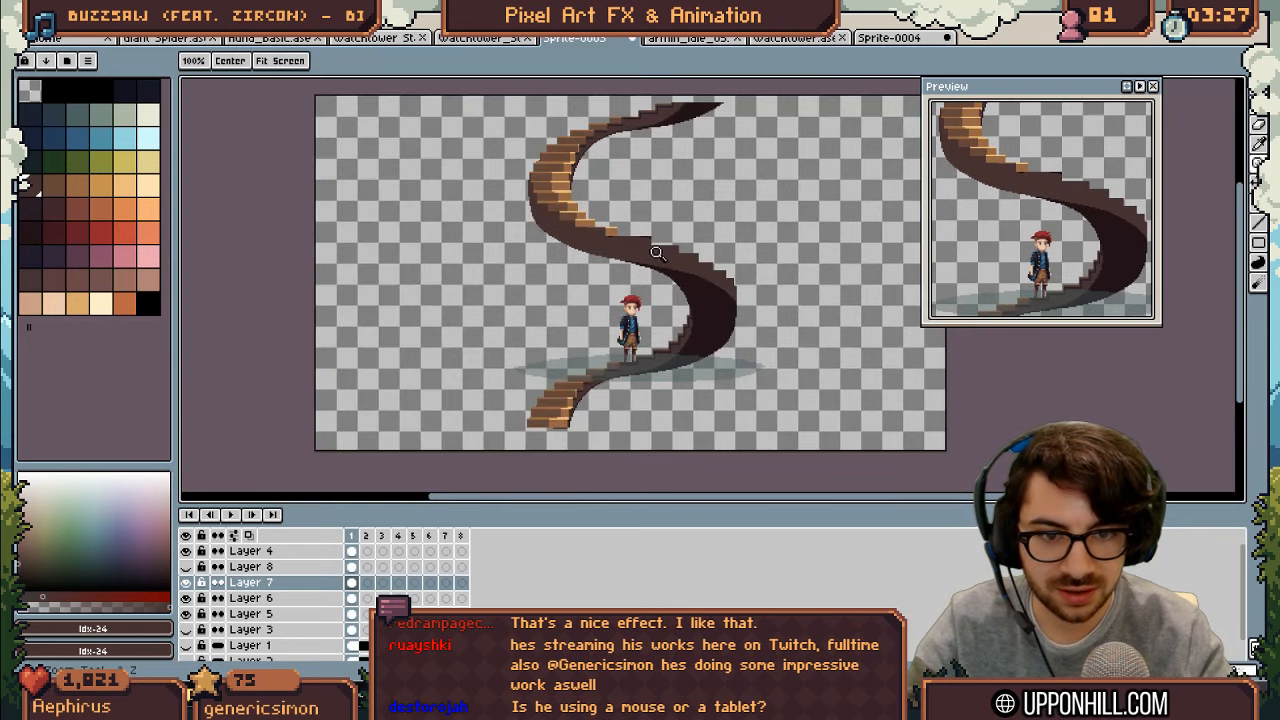
Step: Try darker palette fills, including Idx-30, on the staircase's outer side and underside, undoing each fill
key("v")
key("alt")
left_click(39, 211)
key("g")
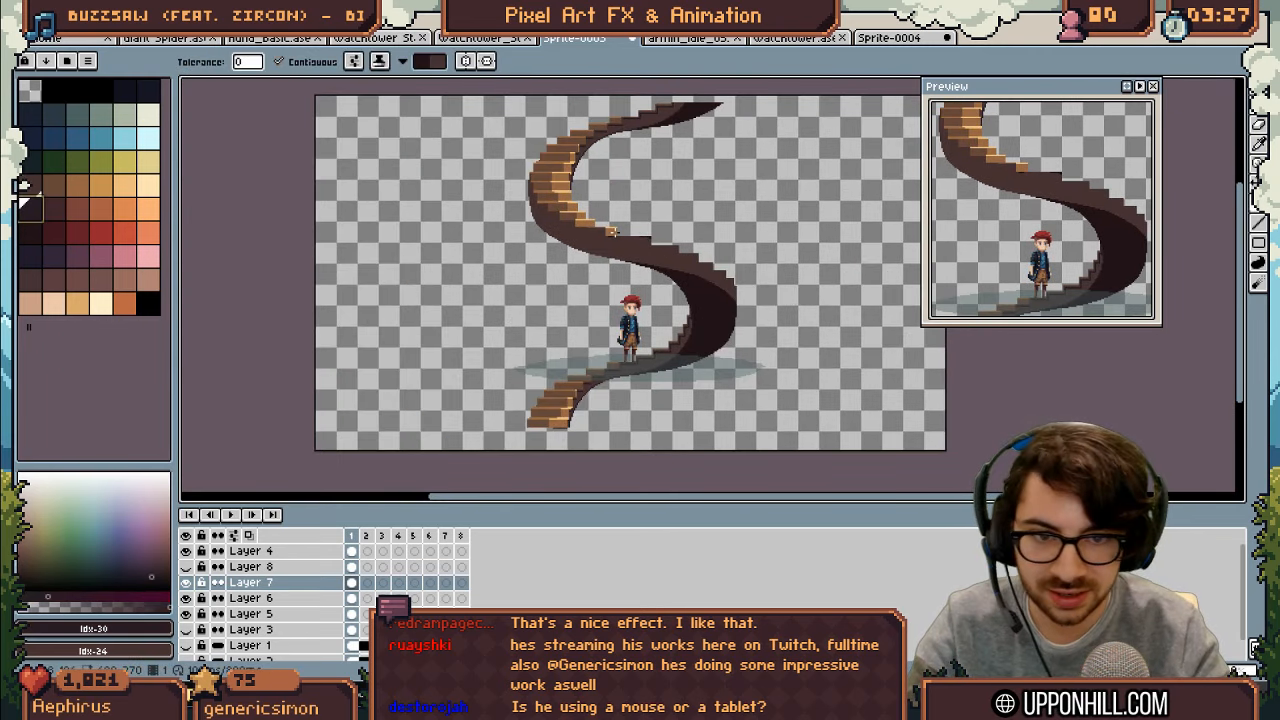
left_click(607, 245)
key("ctrl+z")
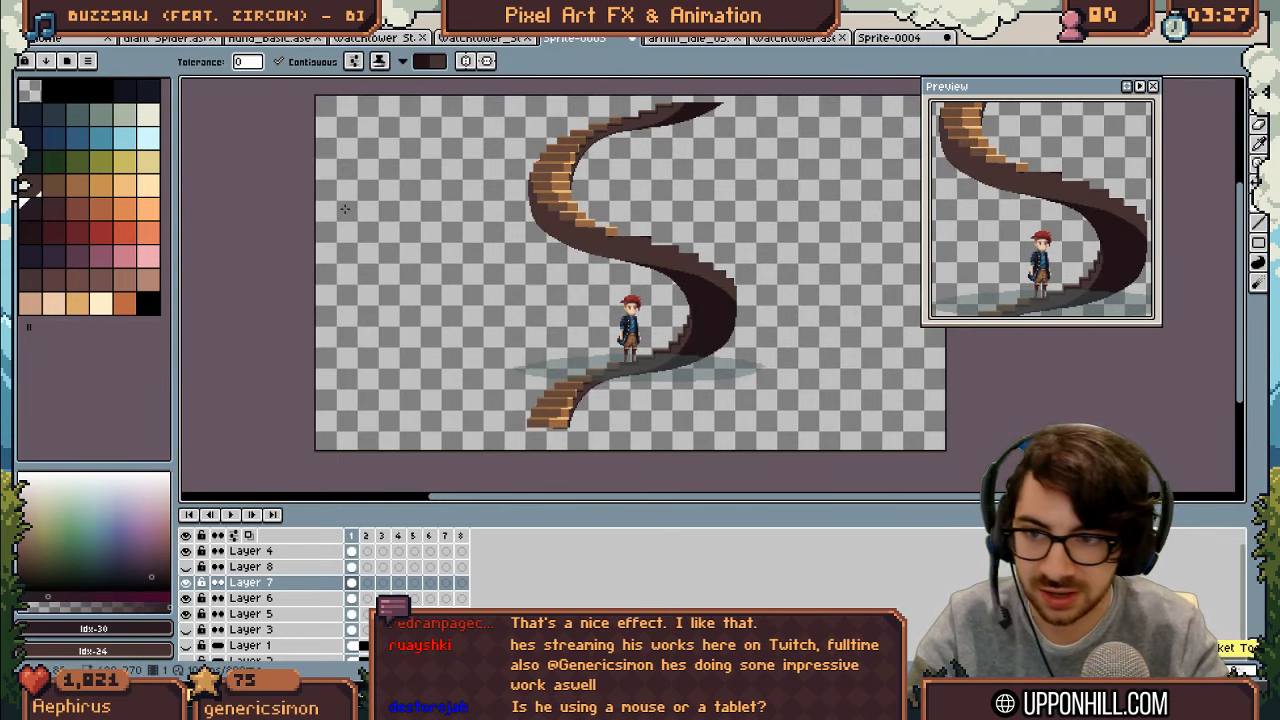
left_click(39, 234)
left_click(713, 298)
key("ctrl+z")
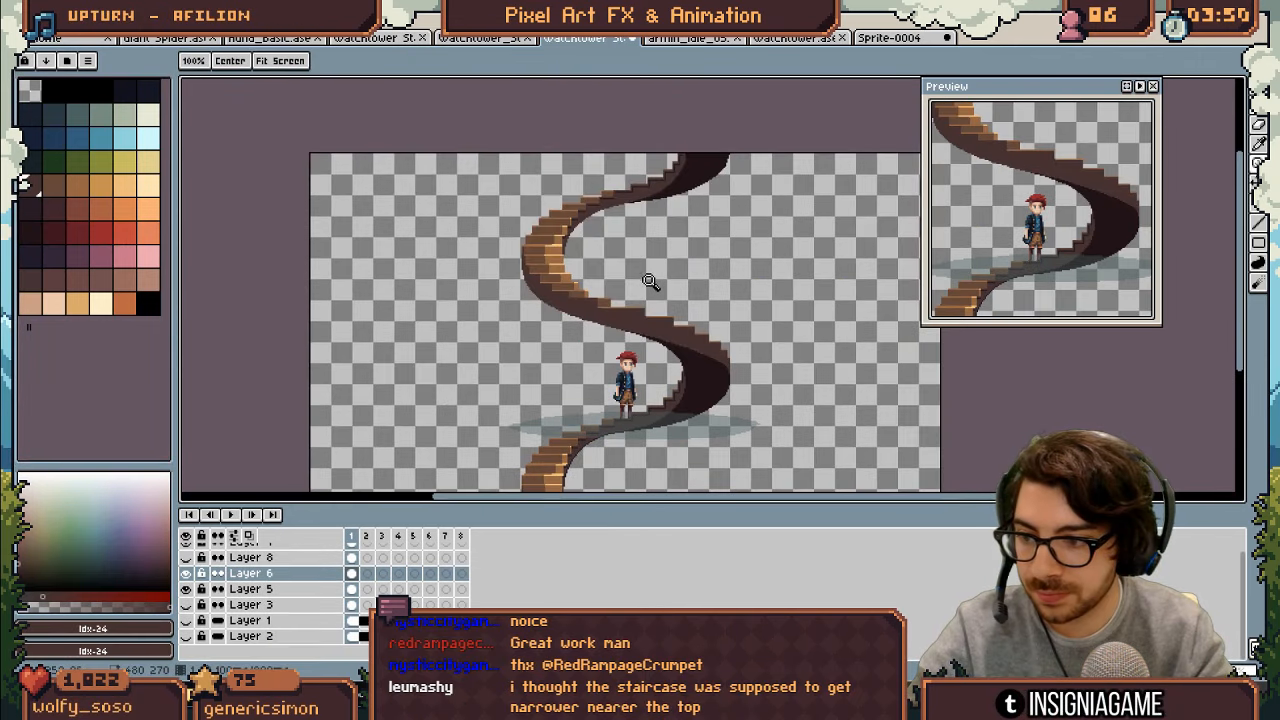
Step: Show the pillars on Layer 3 and the tower backdrop on Layer 1 and Layer 2 around the staircase
left_click_drag(641, 293, 641, 277)
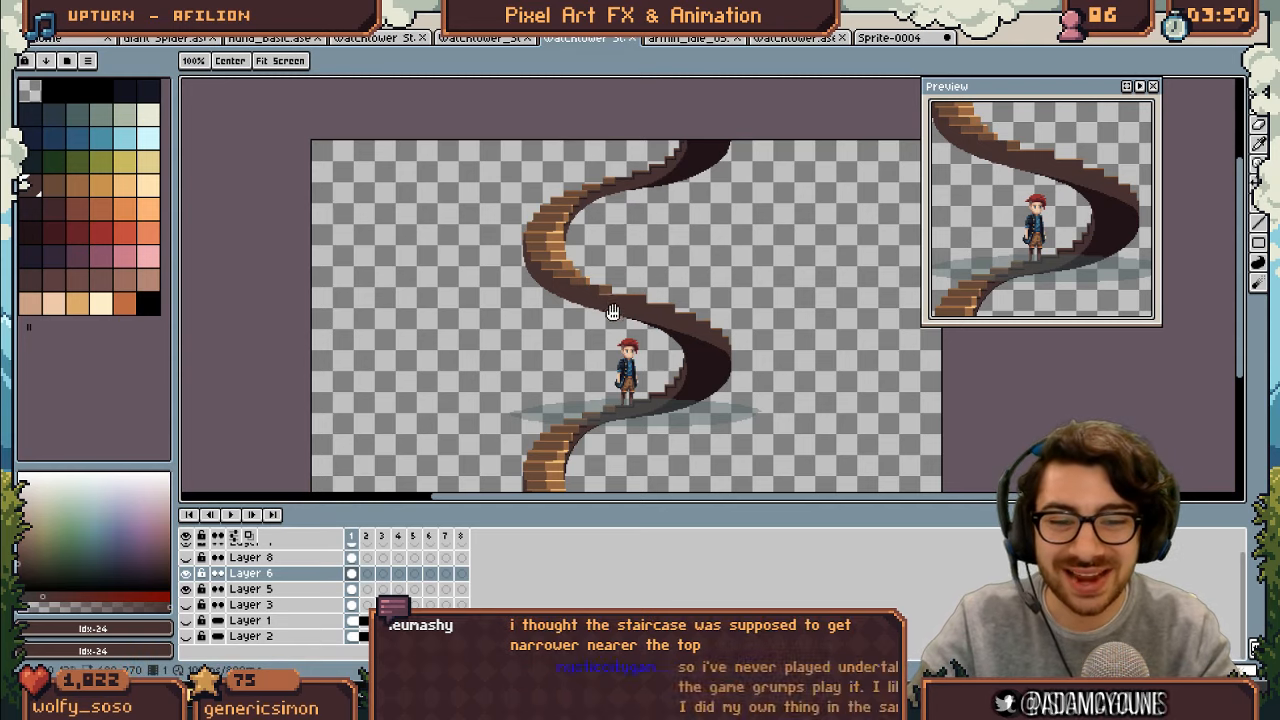
mouse_move(611, 314)
left_mouse_down()
mouse_move(597, 268)
mouse_move(599, 294)
left_mouse_up()
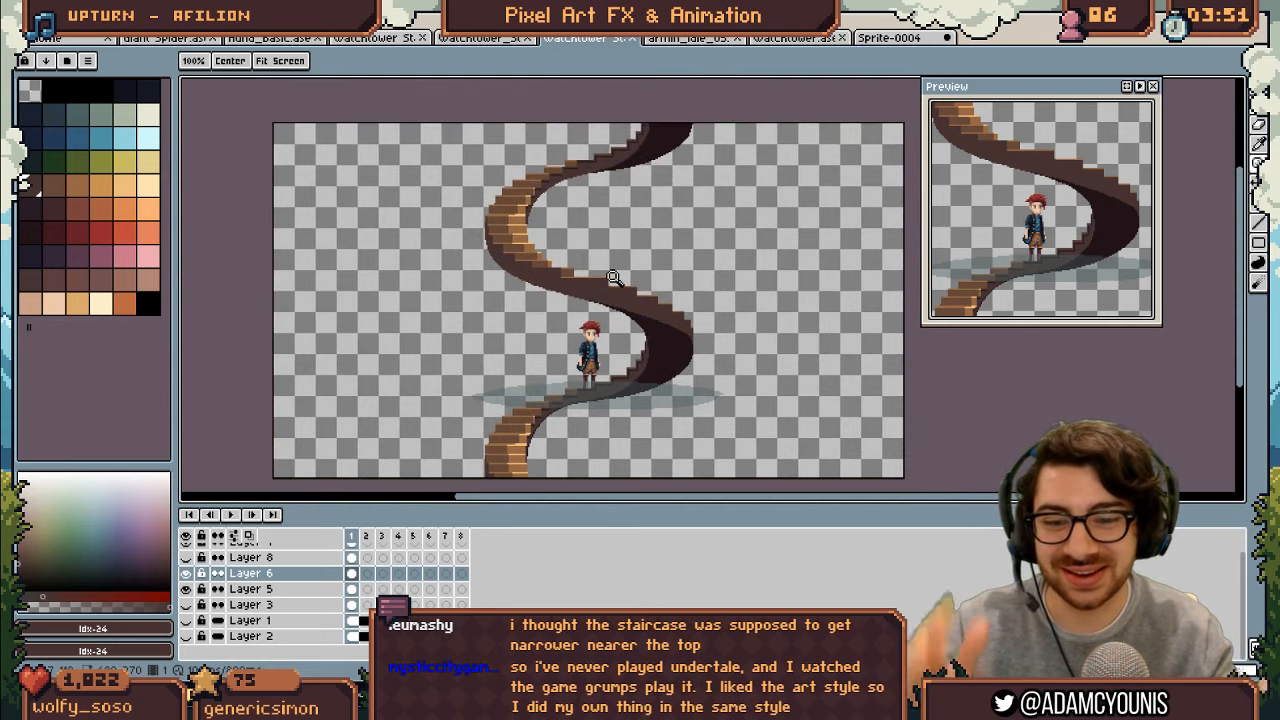
left_click(186, 605)
left_click_drag(187, 605, 187, 636)
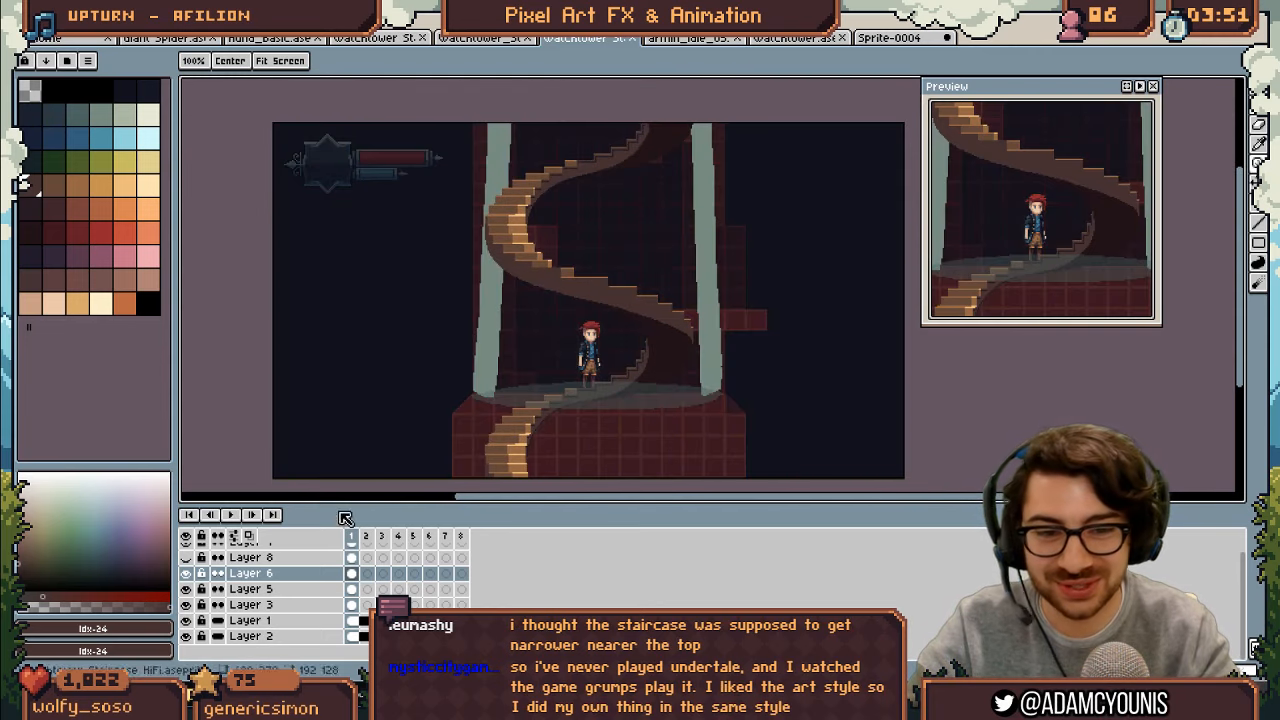
Step: Raise Layer 3 above all other layers and shift its two pillars slightly left over the staircase
key("v")
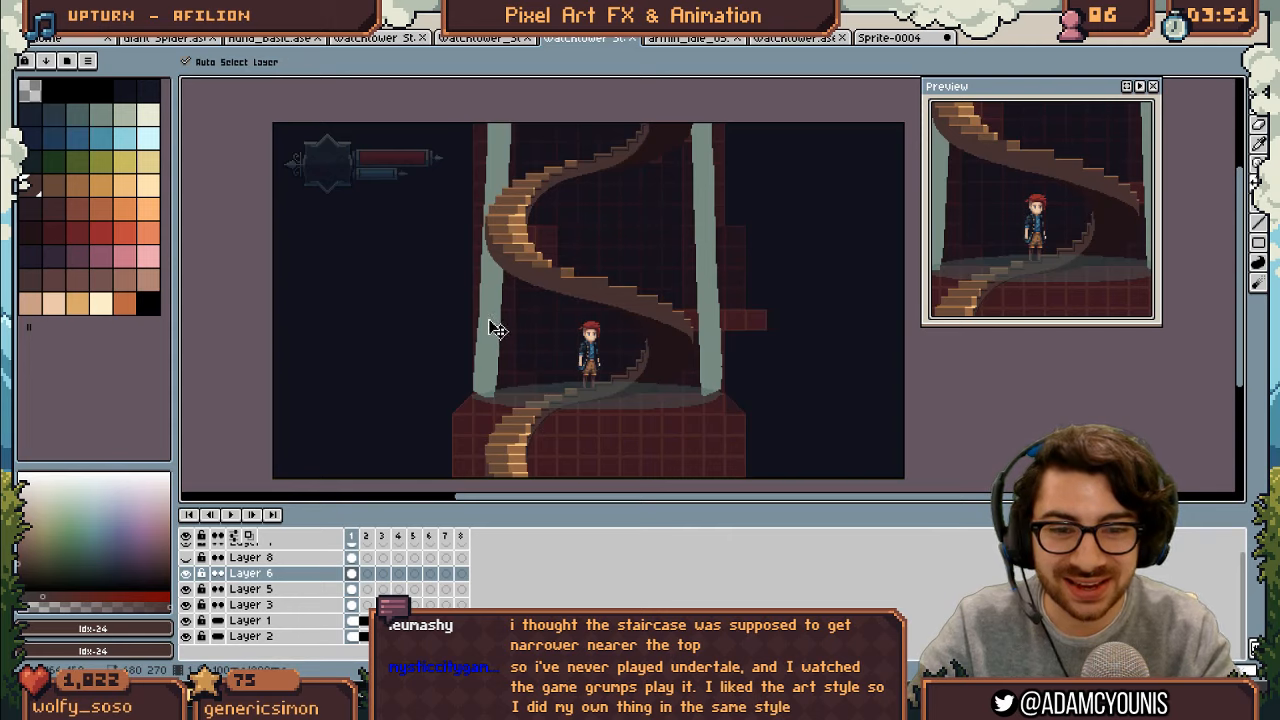
left_click_drag(489, 322, 487, 325)
left_click_drag(280, 605, 300, 540)
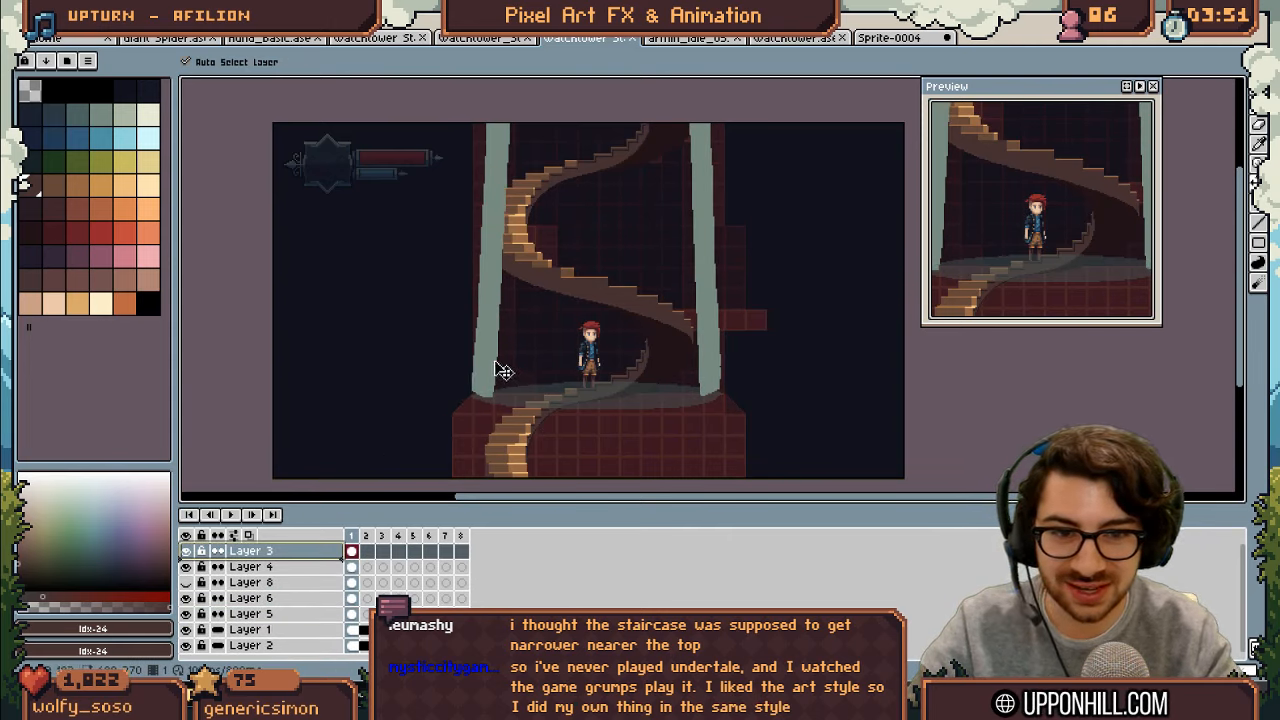
left_click_drag(497, 357, 475, 346)
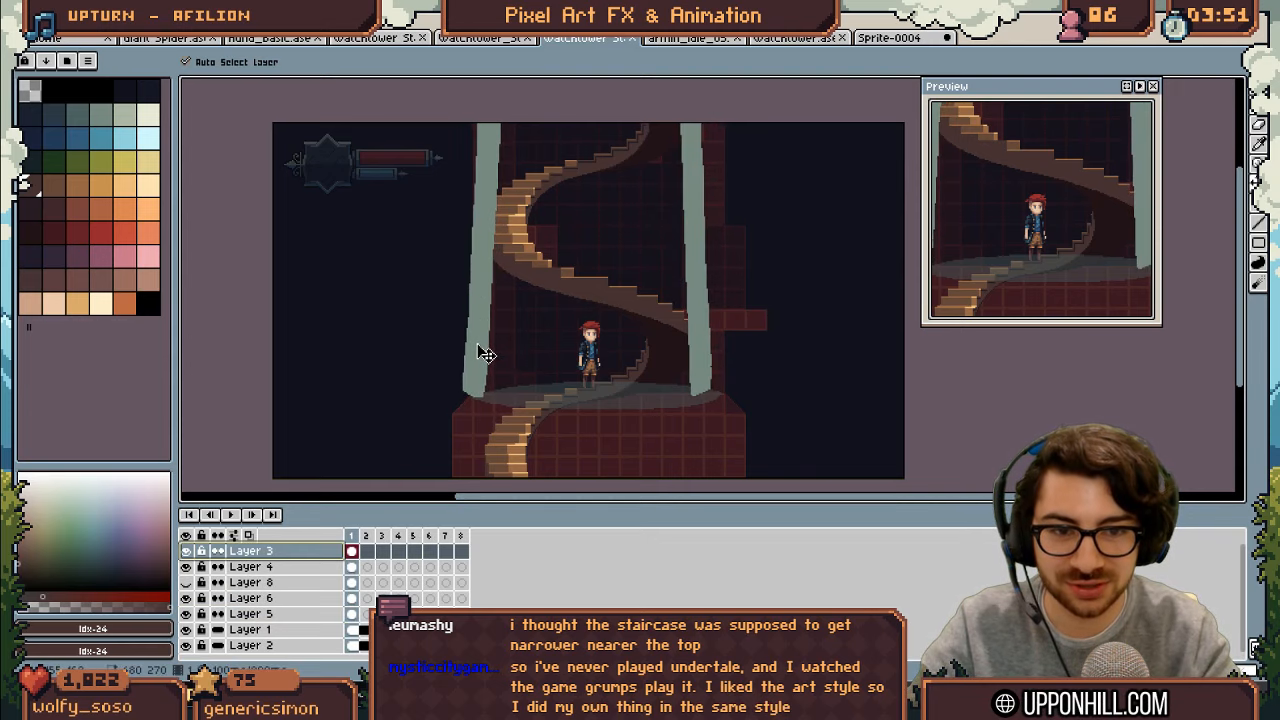
left_click_drag(476, 346, 533, 308)
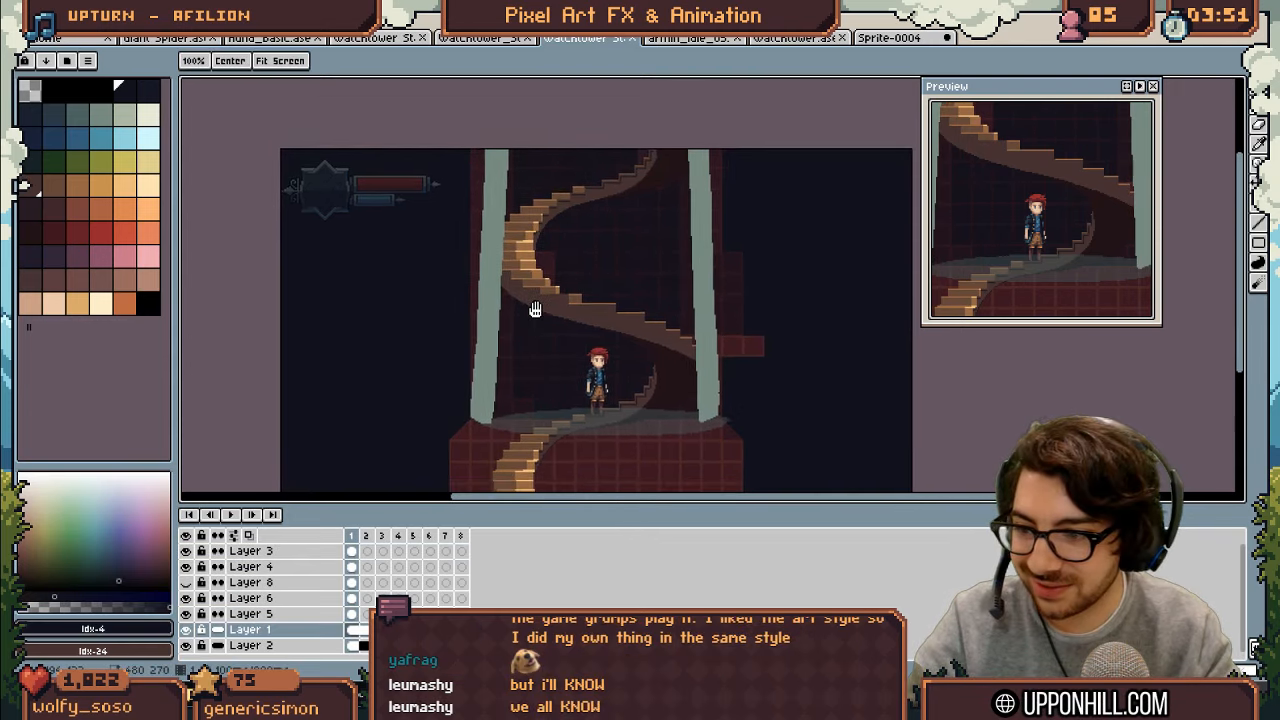
Step: Select the pillar cel of Layer 3 in frame 1 and examine how the pillars sit against the stair bend
key("z")
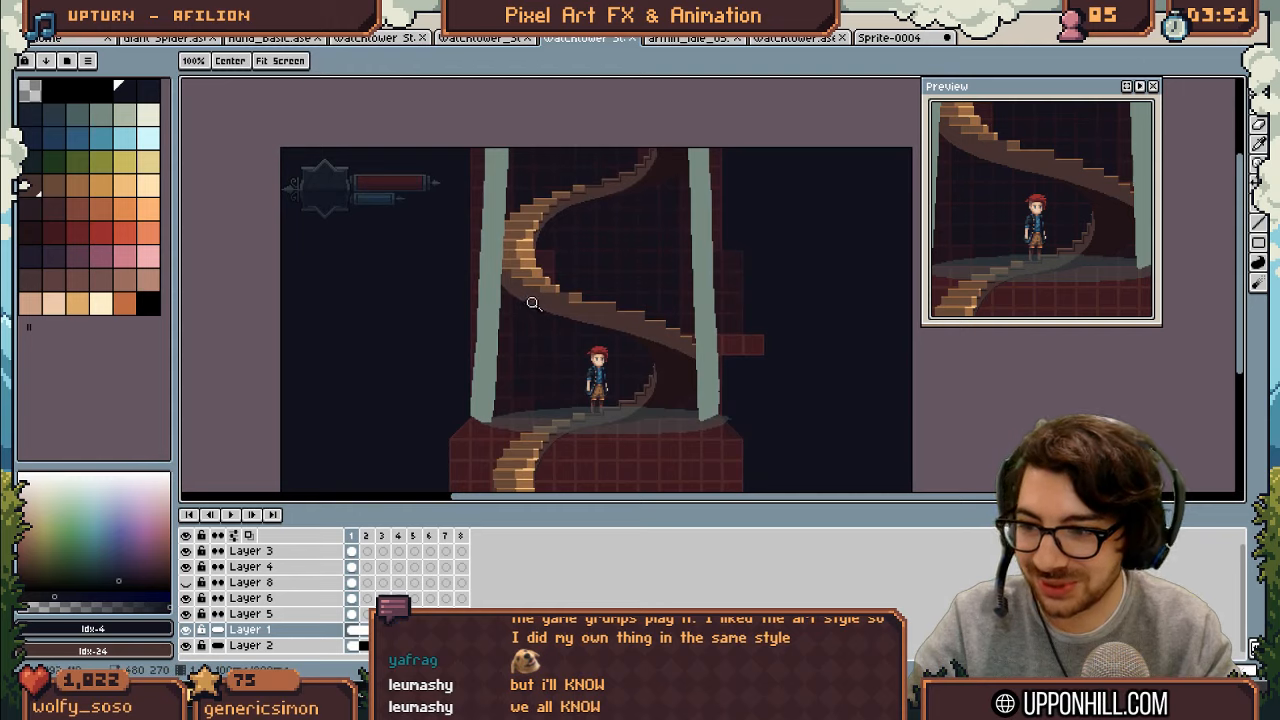
key("v")
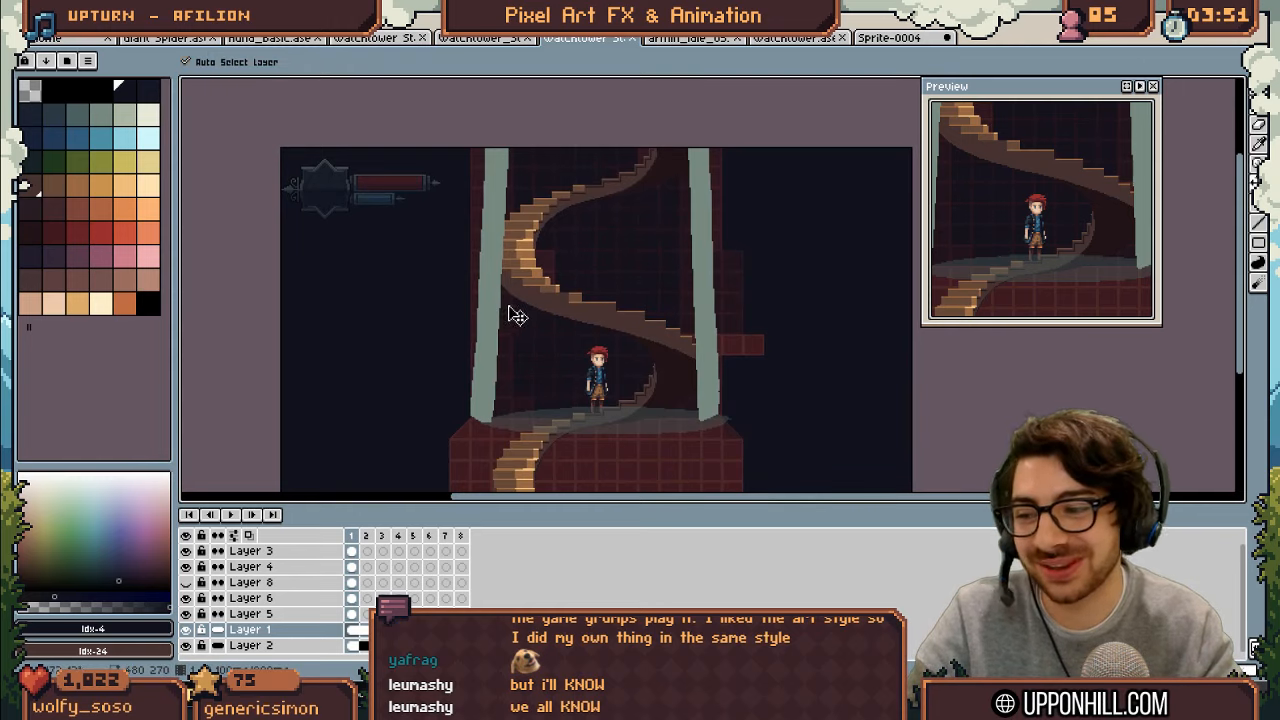
left_click(502, 307)
key("b")
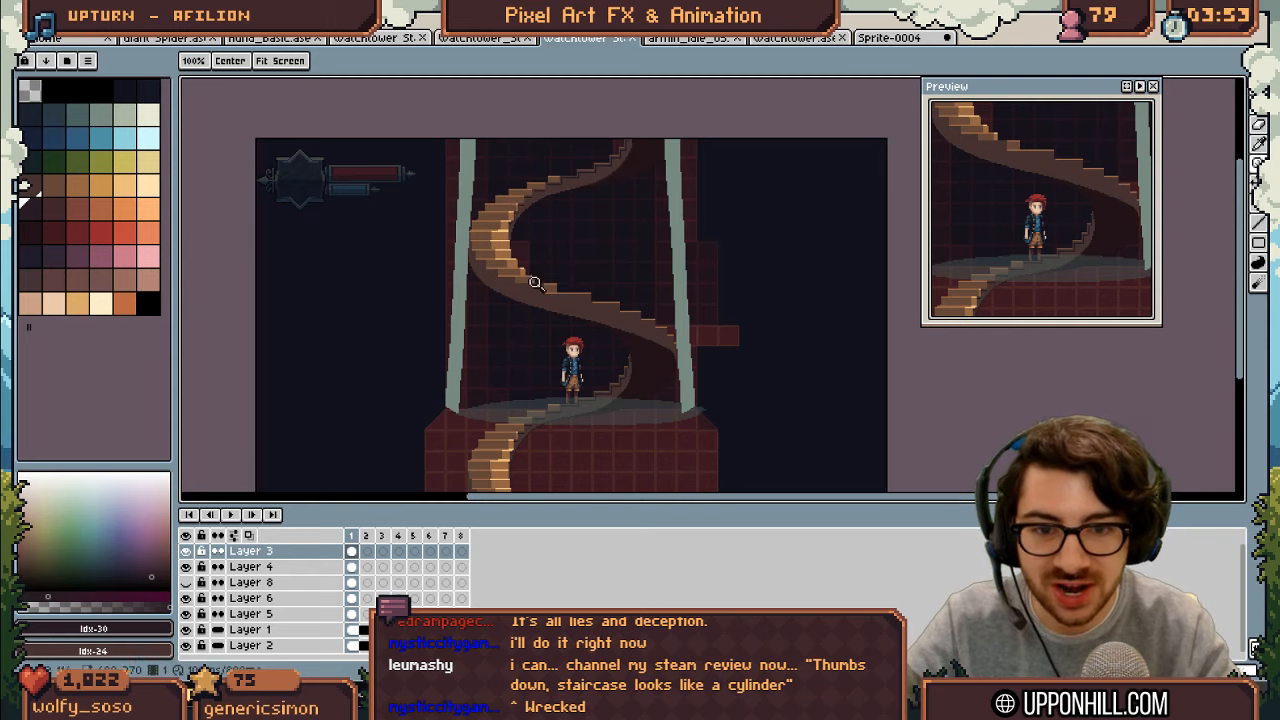
scroll(520, 260, "up", 2)
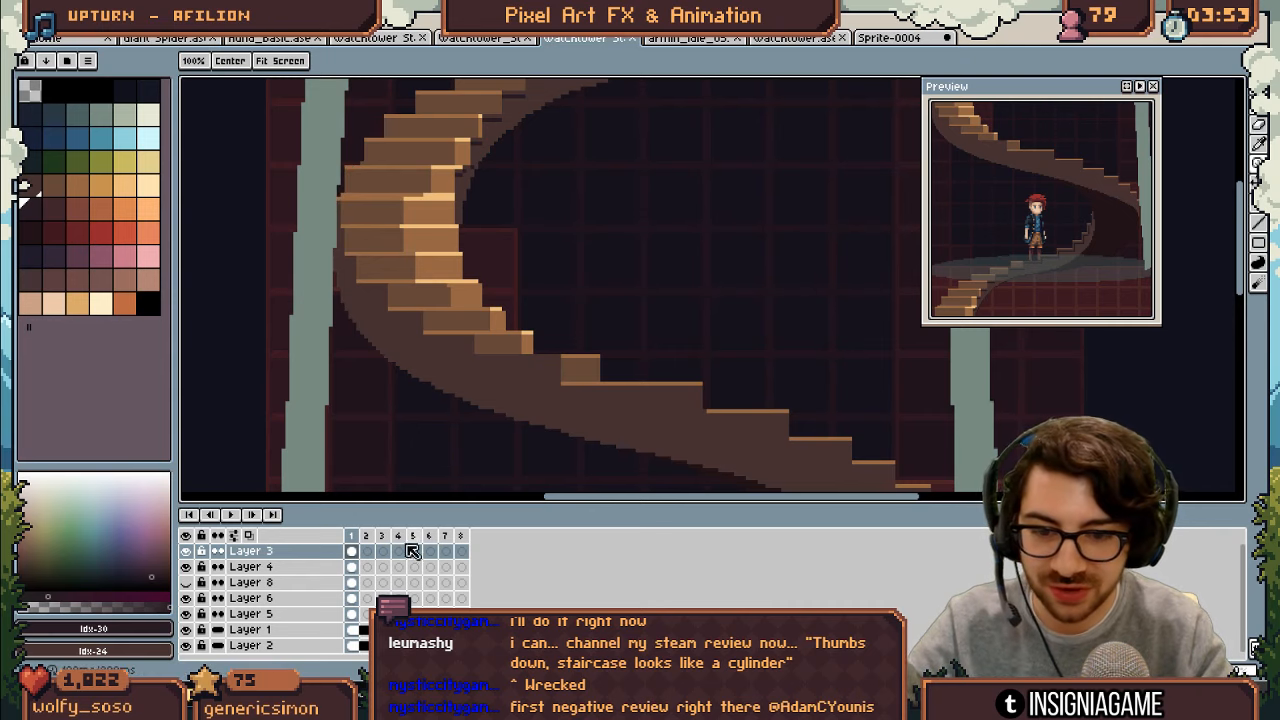
left_click(355, 551)
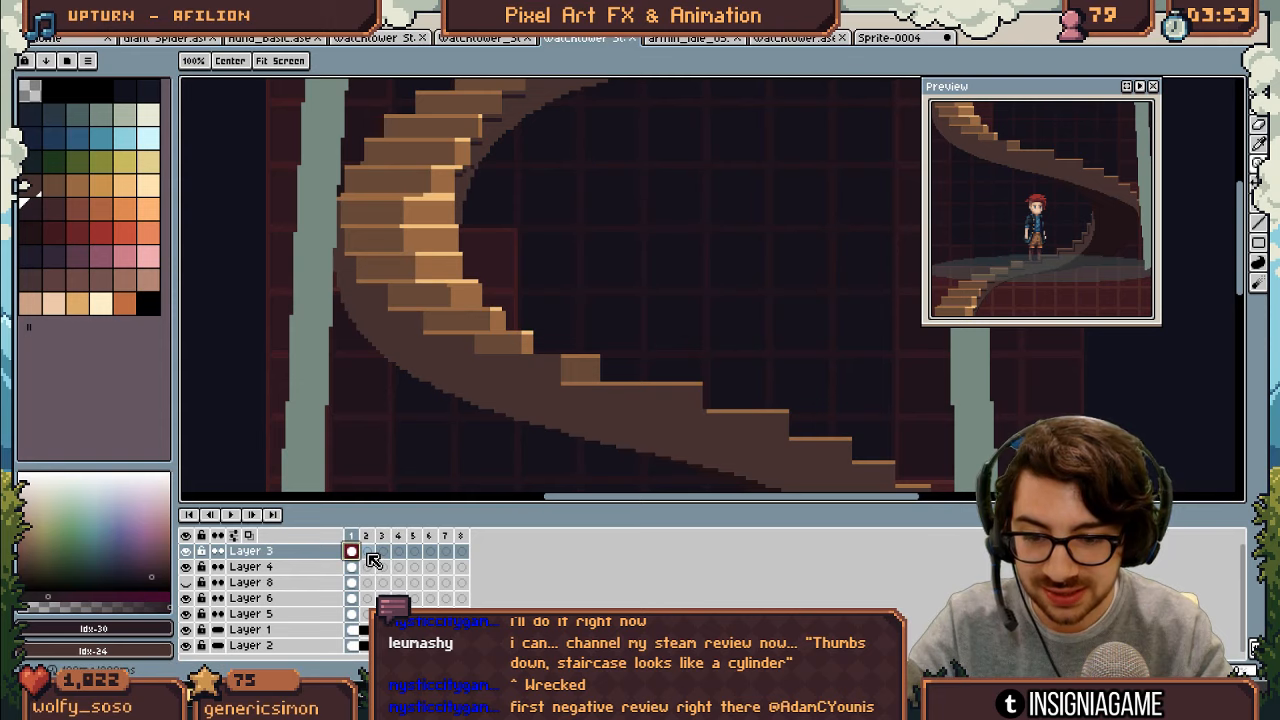
scroll(433, 394, "down", 2)
Step: Make Layer 6 continuous and paste its staircase cel as linked cels into frames 2 to 8
left_click_drag(433, 394, 406, 334)
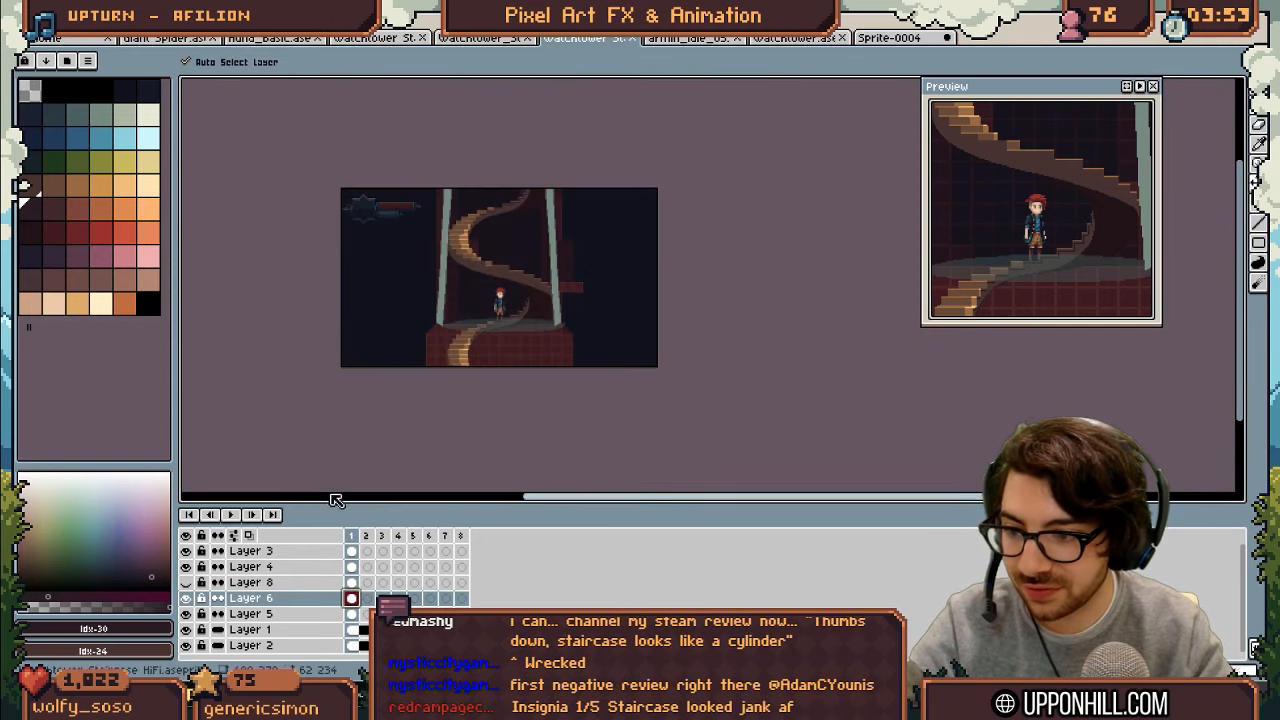
left_click(217, 598)
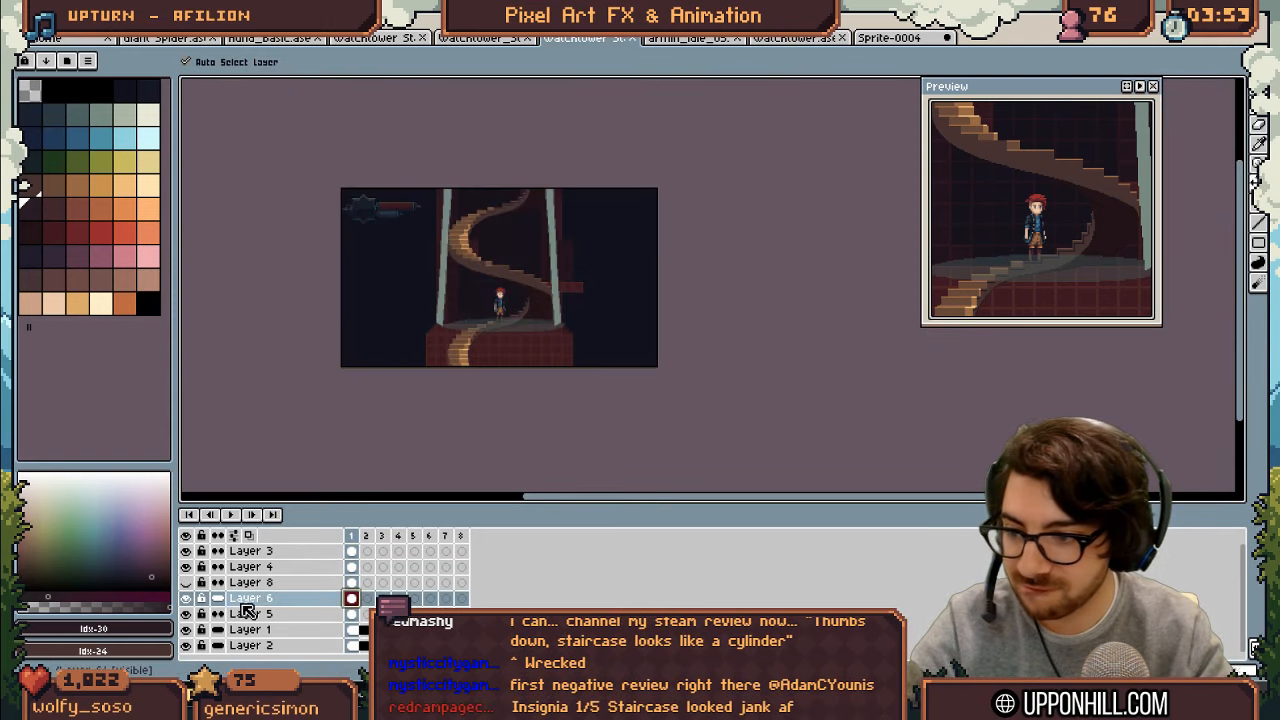
left_click(368, 600)
key("ctrl+v")
left_click(383, 600)
key("ctrl+v")
left_click(398, 600)
key("ctrl+v")
left_click(414, 600)
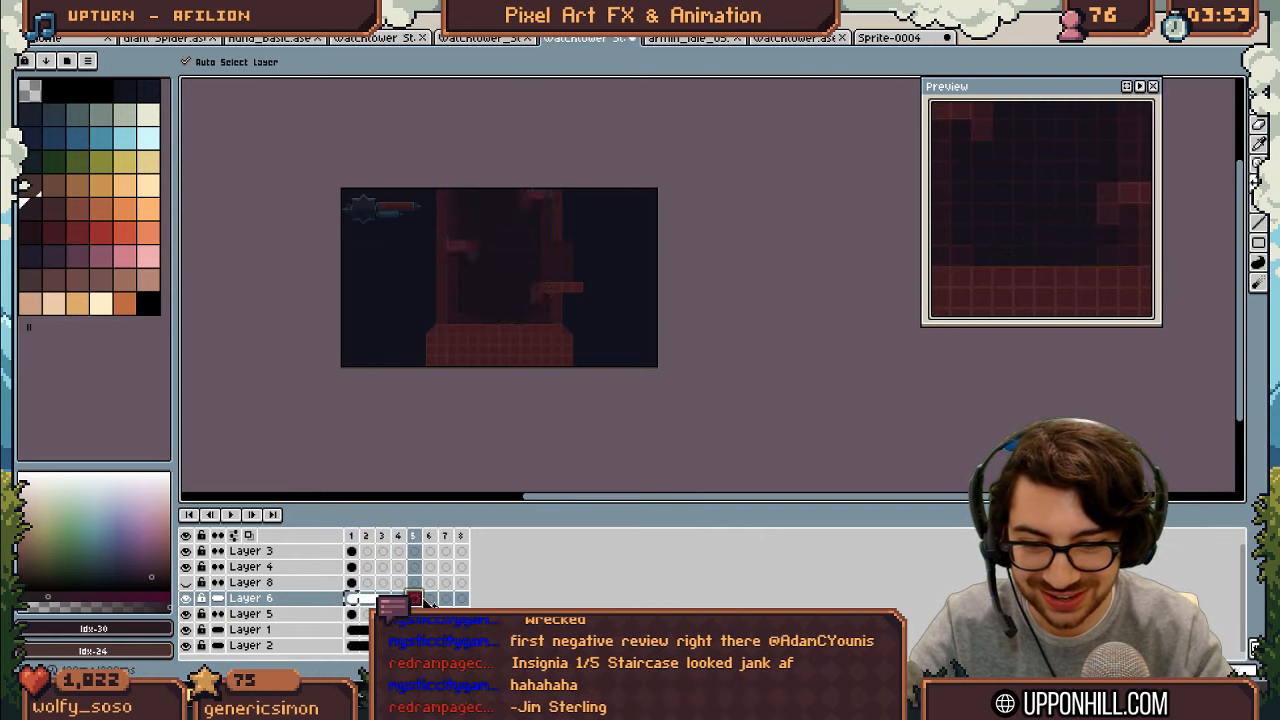
key("ctrl+v")
left_click(446, 599)
key("ctrl+v")
left_click(461, 599)
key("ctrl+v")
Step: Select Layer 5, return to frame 1 and enlarge the timeline to show all the layers
left_click(250, 612)
left_click(353, 537)
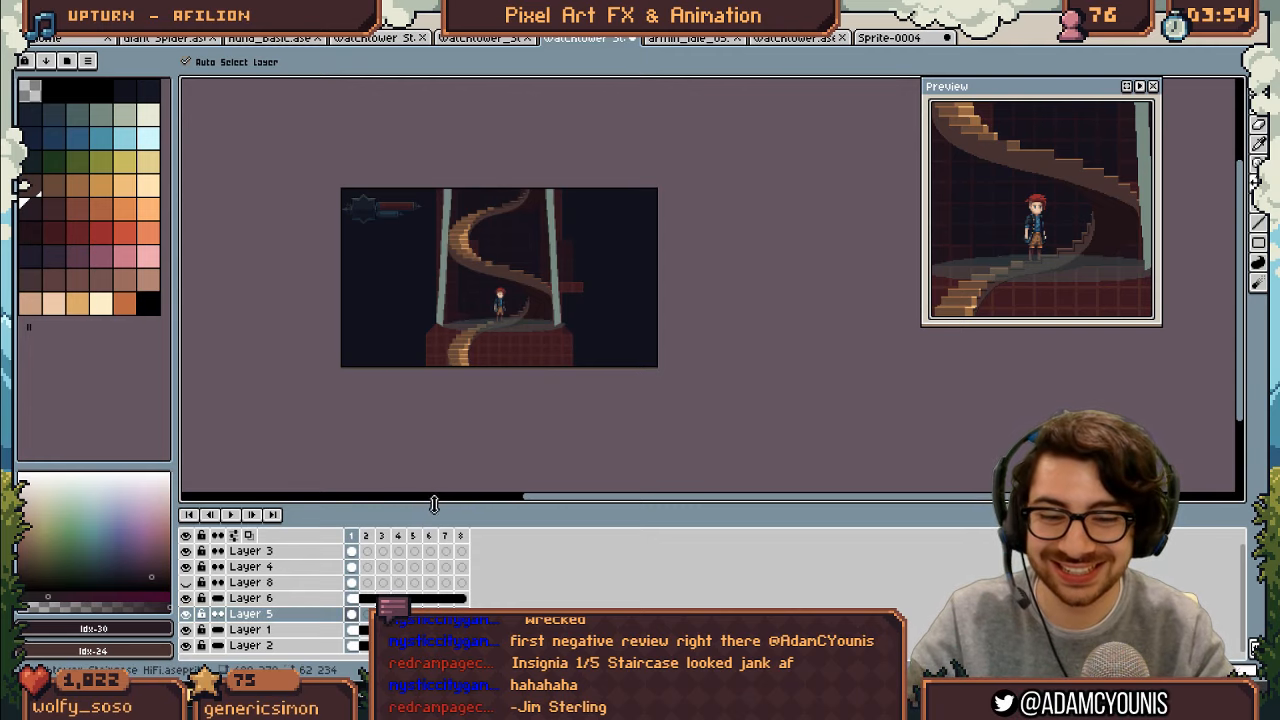
left_click_drag(440, 505, 444, 464)
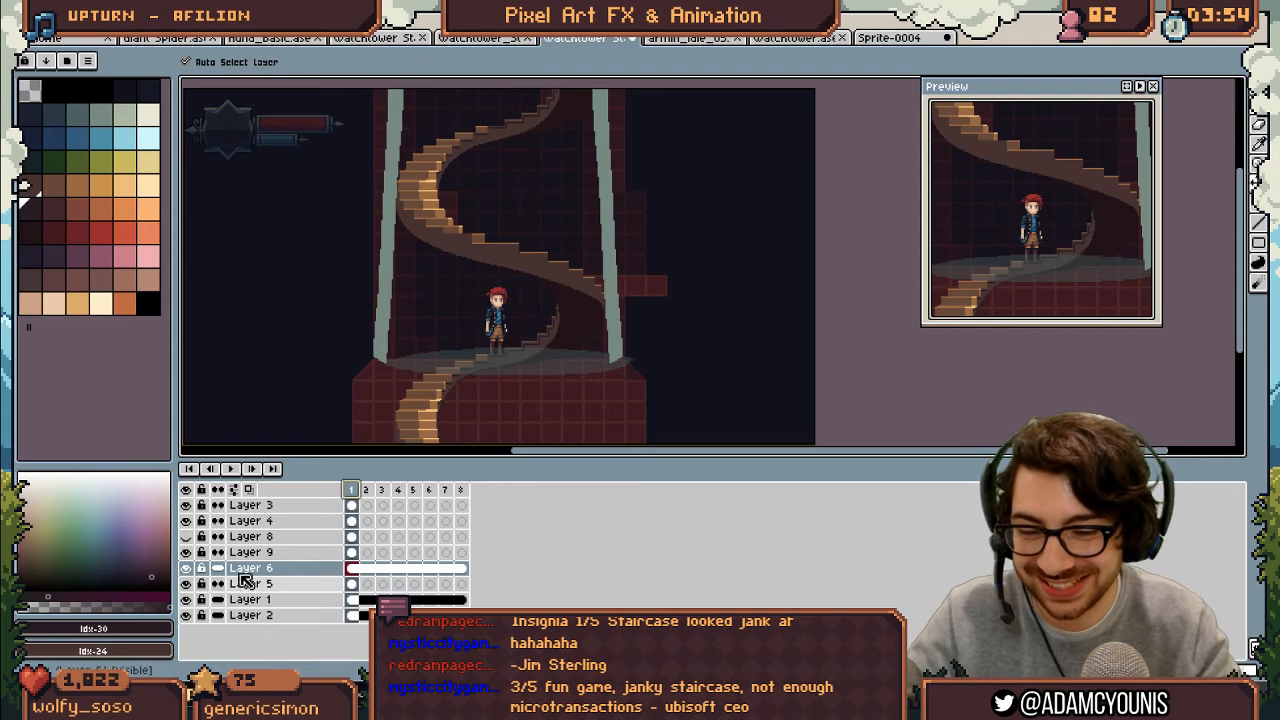
Step: Check Layer 9's content by toggling its visibility, and ready the pencil on its frame 2 at the lit bend
left_click(186, 553)
left_click(186, 553)
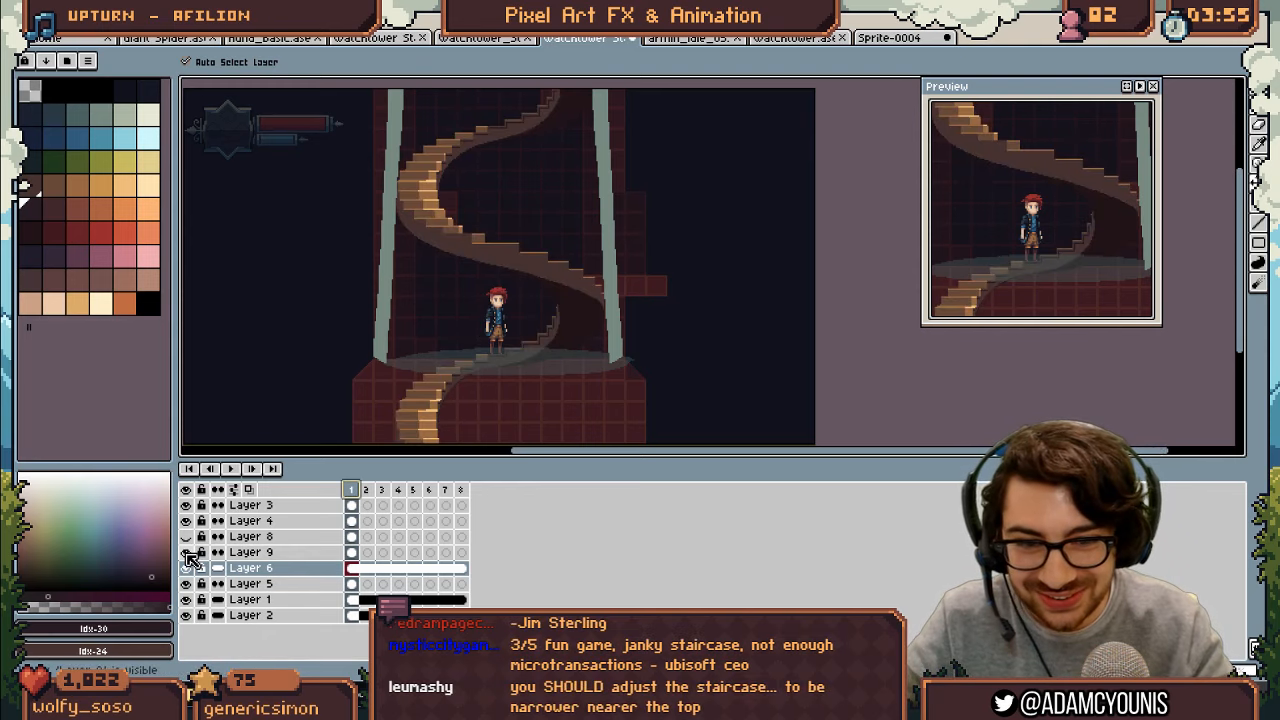
left_click(352, 553)
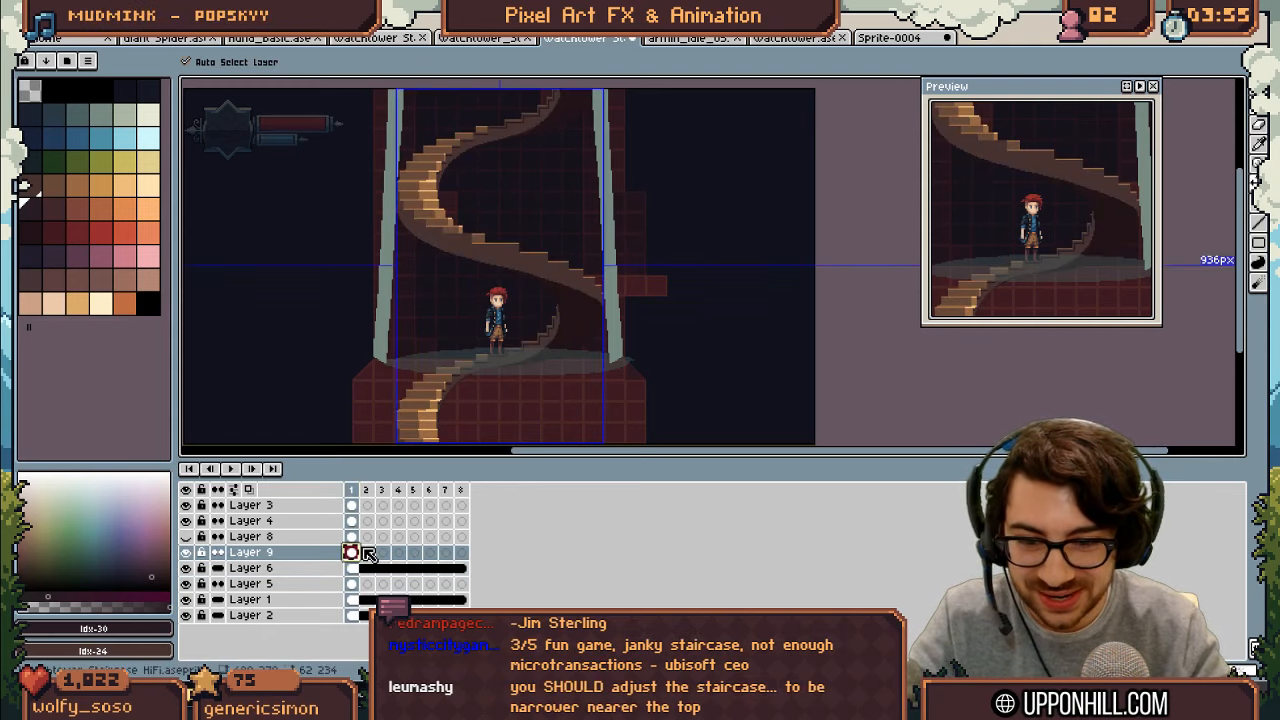
left_click(367, 552)
key("b")
scroll(408, 341, "up", 3)
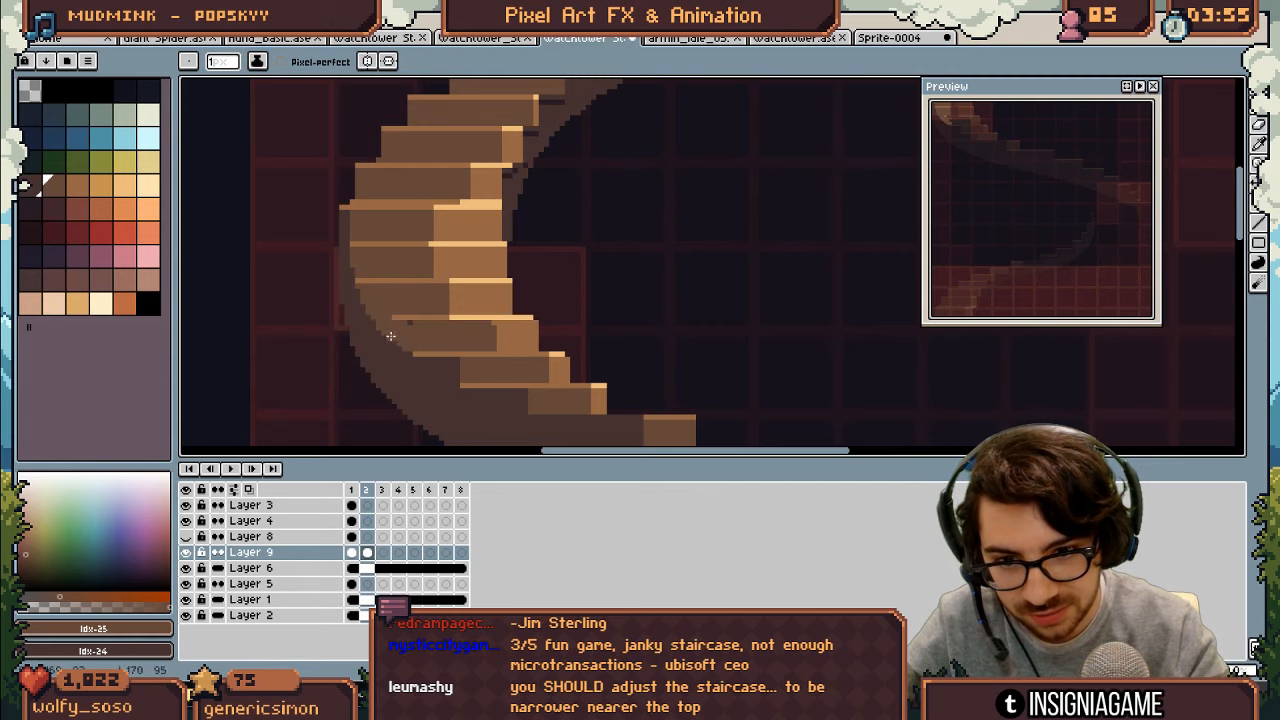
Step: Rework the step edges at the lit bend in frame 2 of Layer 9 with a 1 px Idx-25 pencil, undoing the last stroke
left_click_drag(391, 320, 344, 282)
scroll(344, 282, "down", 1)
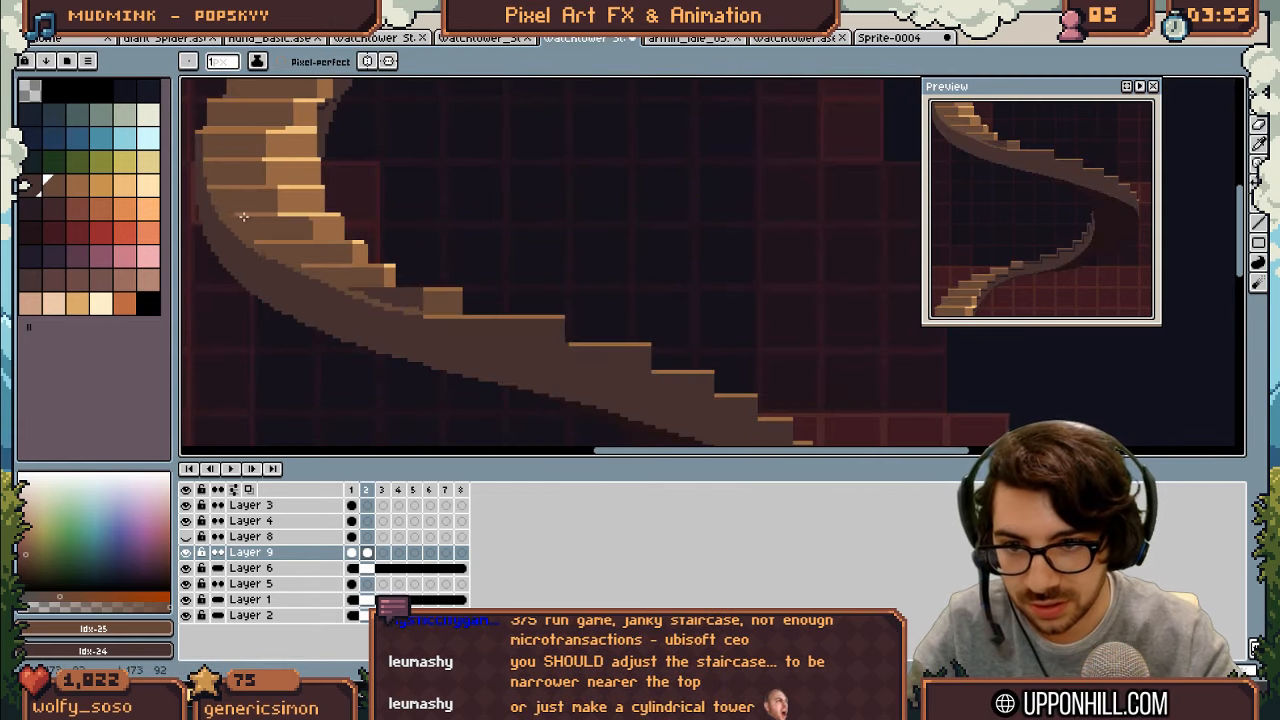
mouse_move(237, 232)
left_mouse_down()
mouse_move(269, 251)
mouse_move(245, 236)
left_mouse_up()
key("ctrl+z")
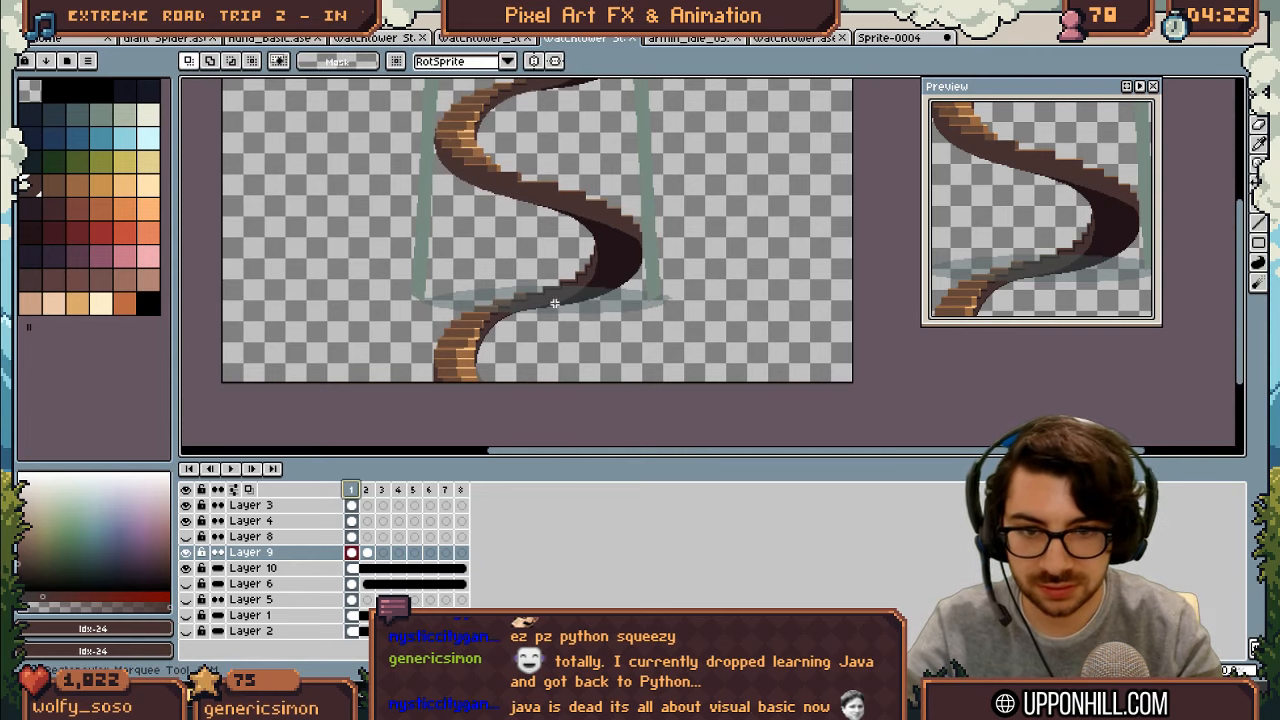
Step: Try to marquee-select the lowest lit steps of the staircase on Layer 9 in frame 1
key("m")
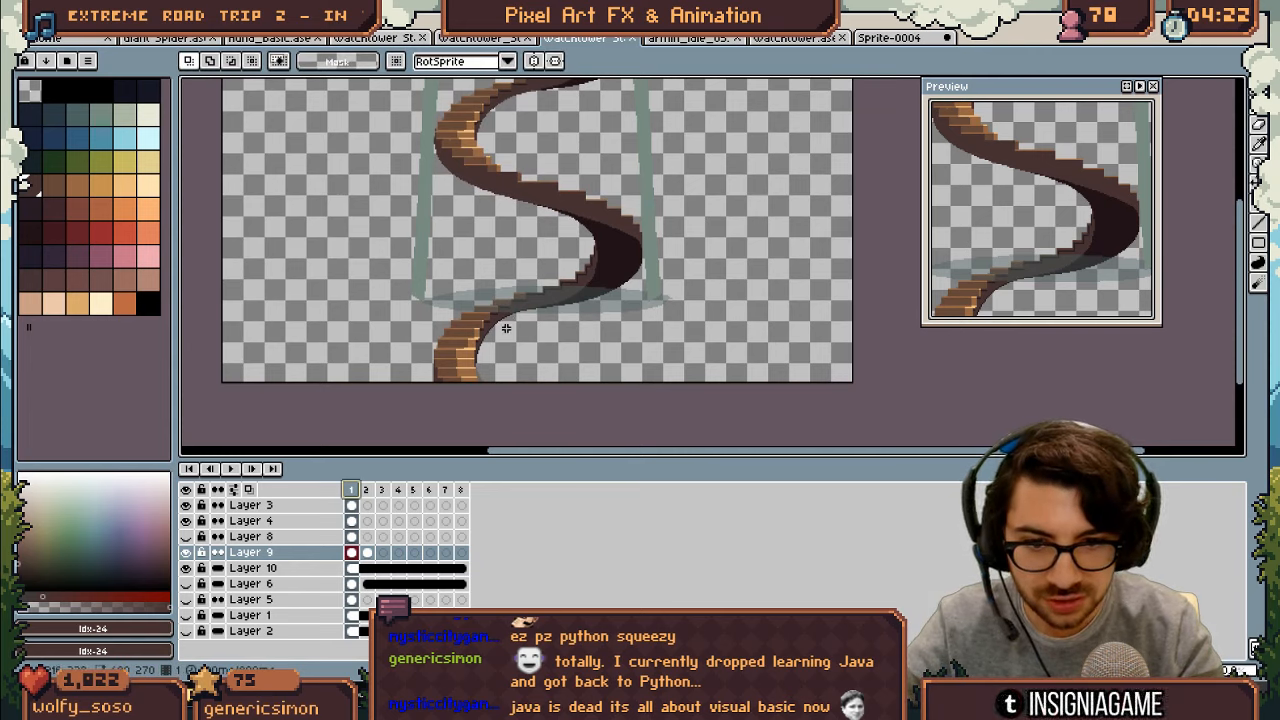
left_click_drag(427, 350, 494, 388)
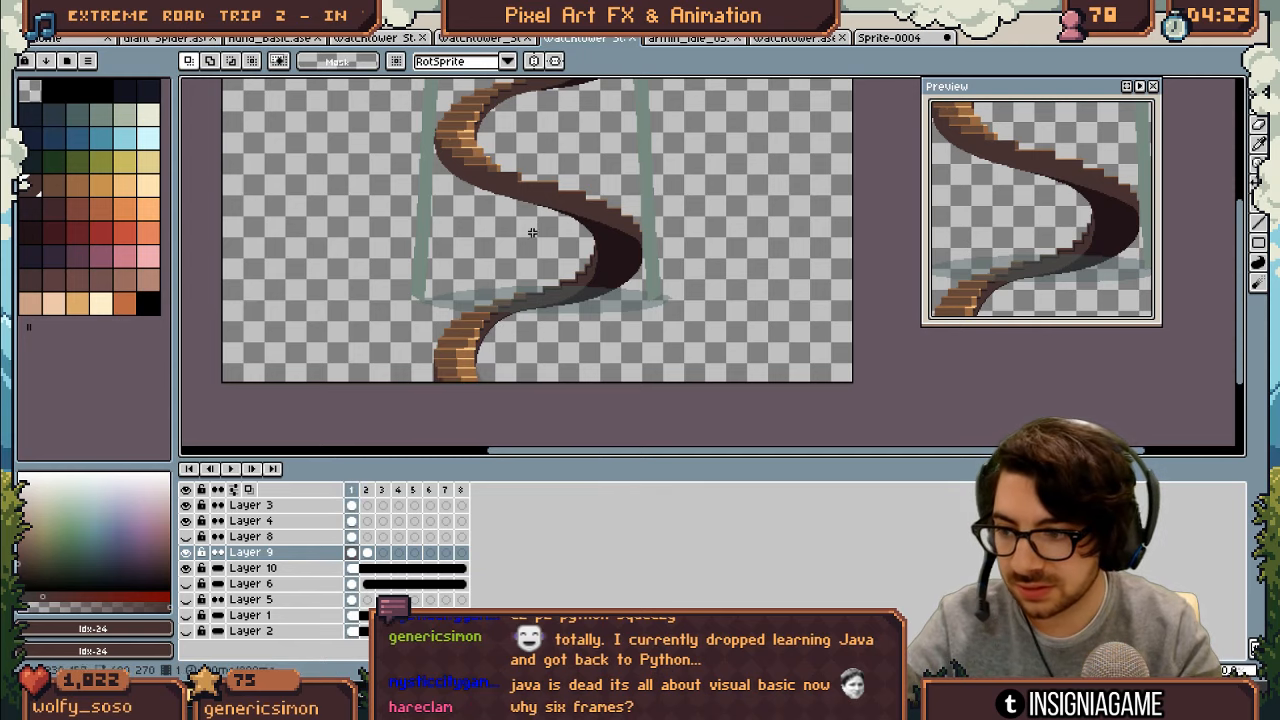
Step: Redraw the step edge at the lit bend in frame 1 of Layer 9 with 1 px lines in colours sampled from the staircase
scroll(523, 271, "up", 3)
key("z")
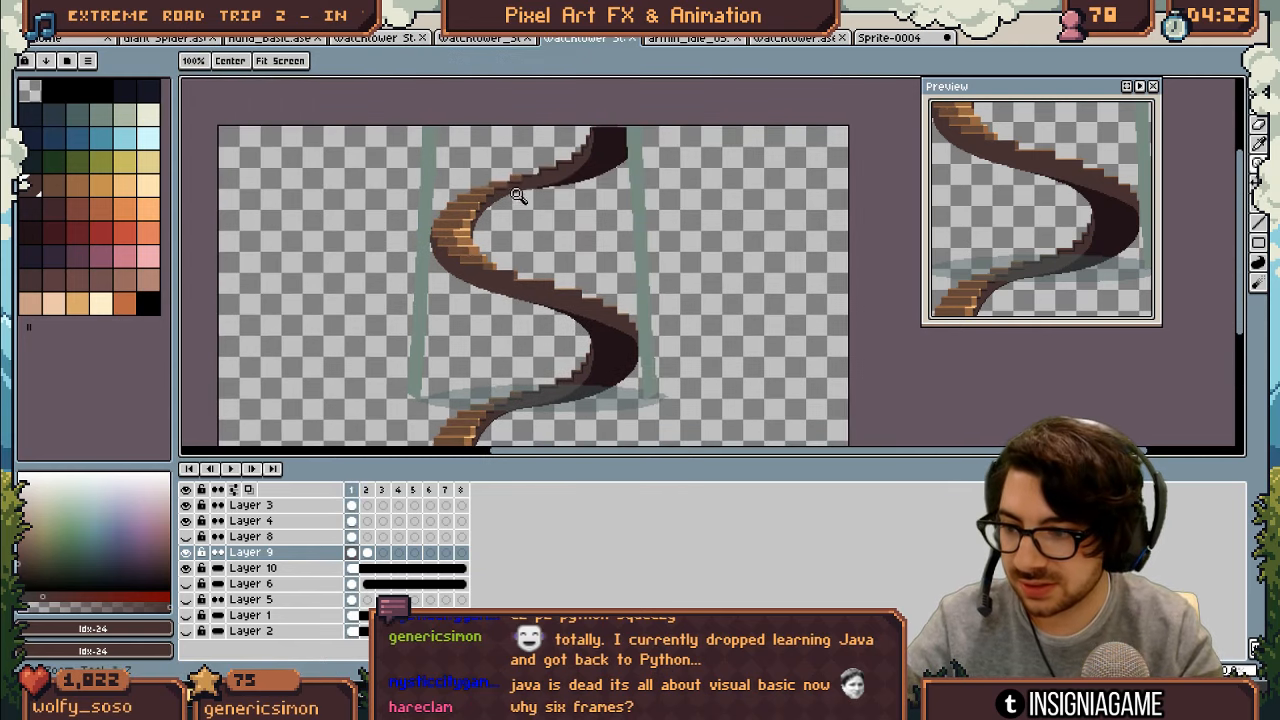
mouse_move(460, 224)
left_mouse_down()
mouse_move(525, 250)
mouse_move(425, 251)
left_mouse_up()
left_click(507, 268, "alt")
key("l")
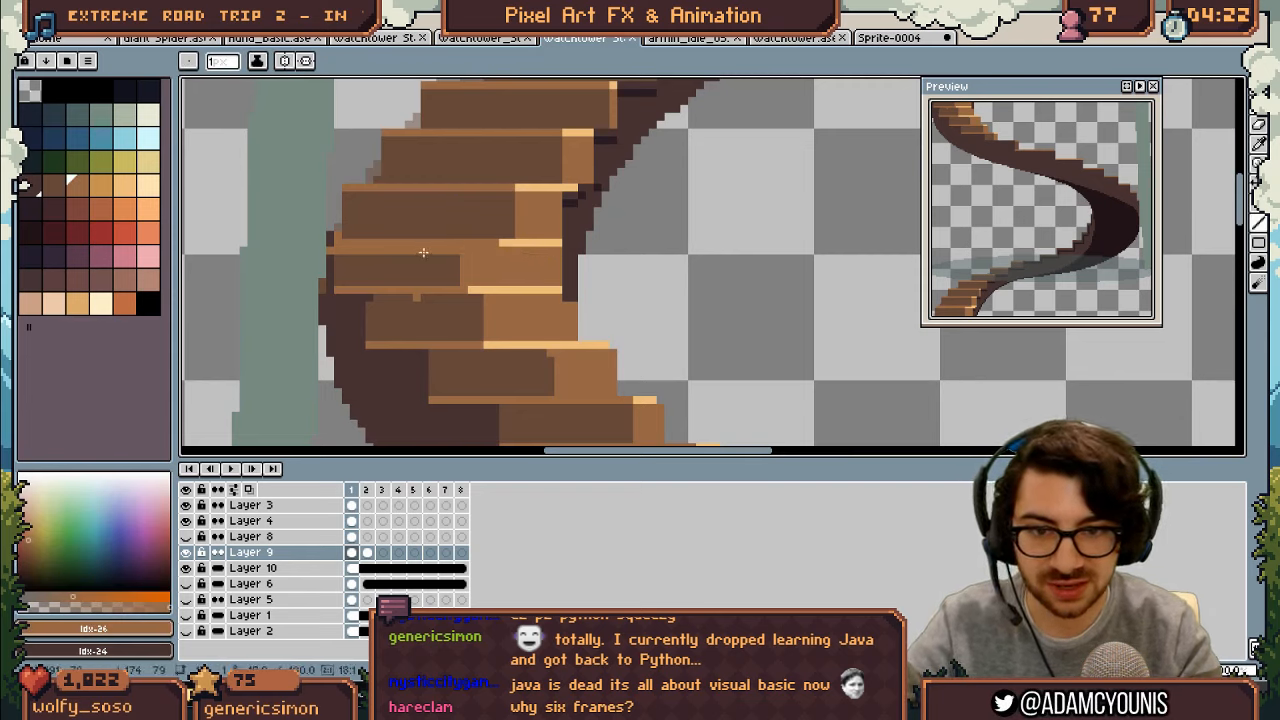
left_click(505, 242, "alt")
left_click_drag(505, 241, 375, 251)
left_click(450, 262, "alt")
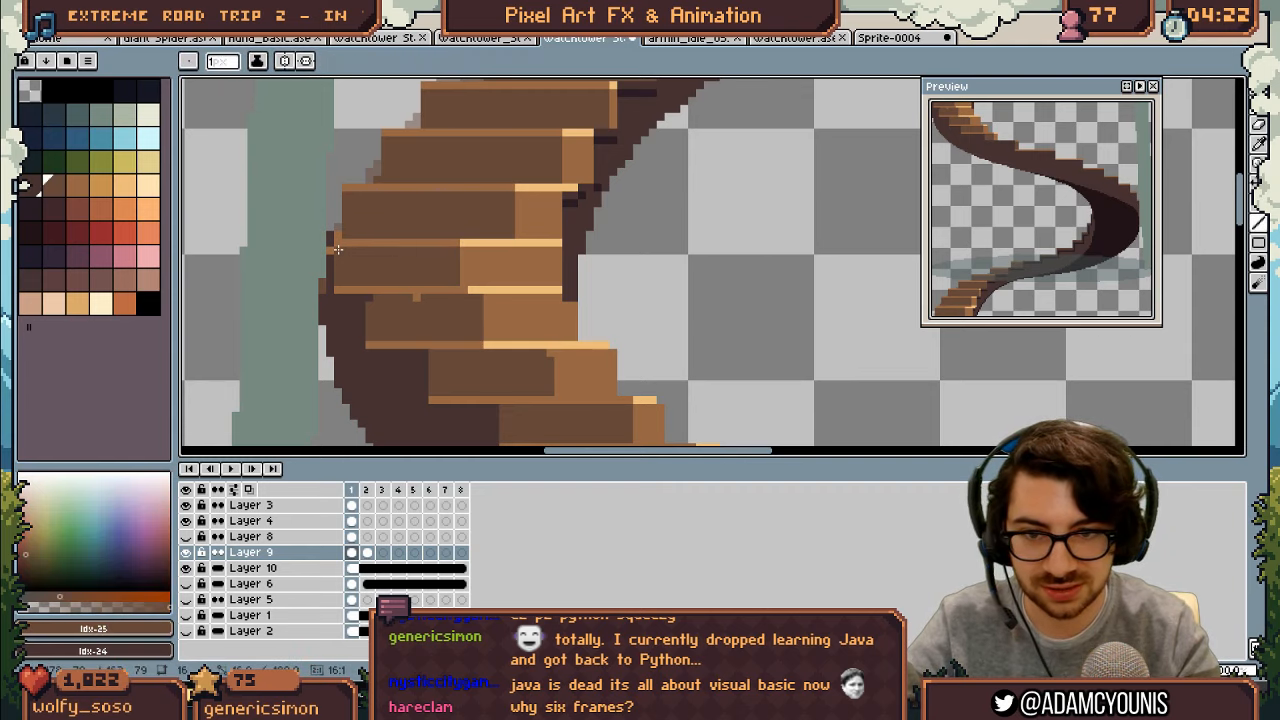
Step: Clean up the stray pixel on the step front at the lit bend with the pencil, and sample the Idx-28 highlight colour
key("z")
left_click_drag(454, 220, 512, 249)
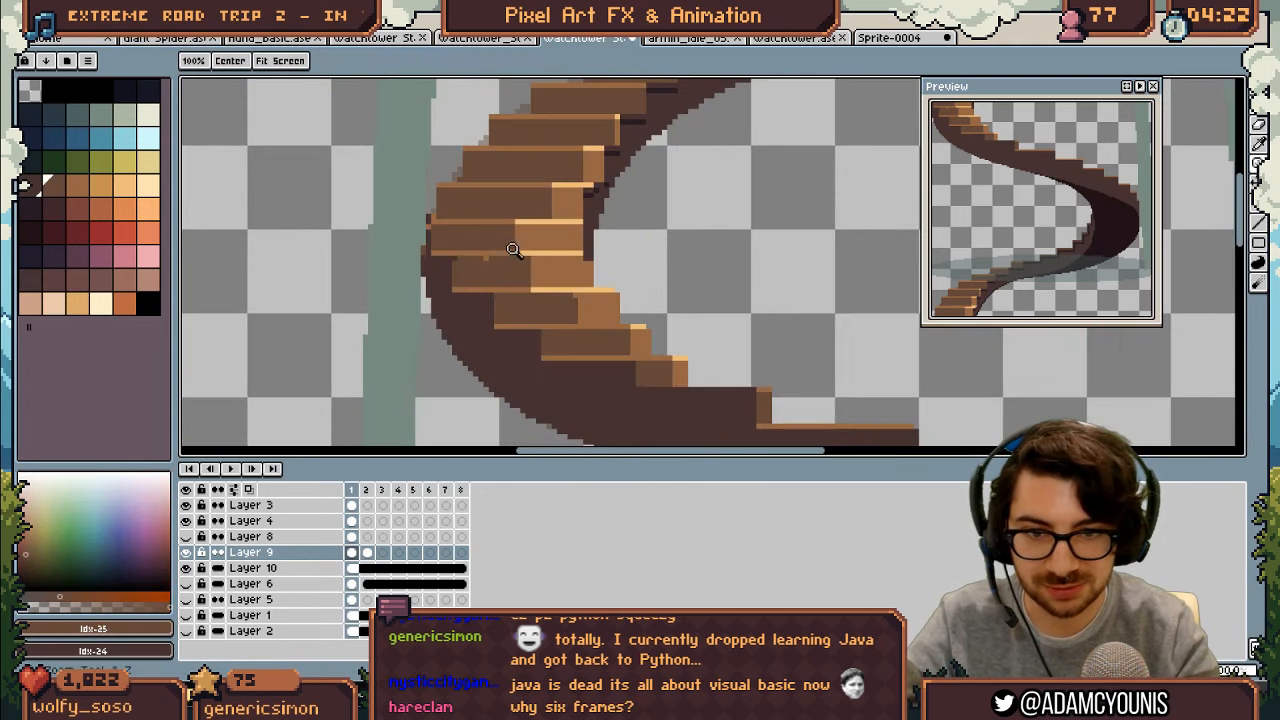
scroll(470, 252, "up", 1)
key("b")
left_click(494, 261)
key("z")
scroll(500, 245, "down", 5)
left_click(537, 209, "alt")
scroll(540, 200, "down", 1)
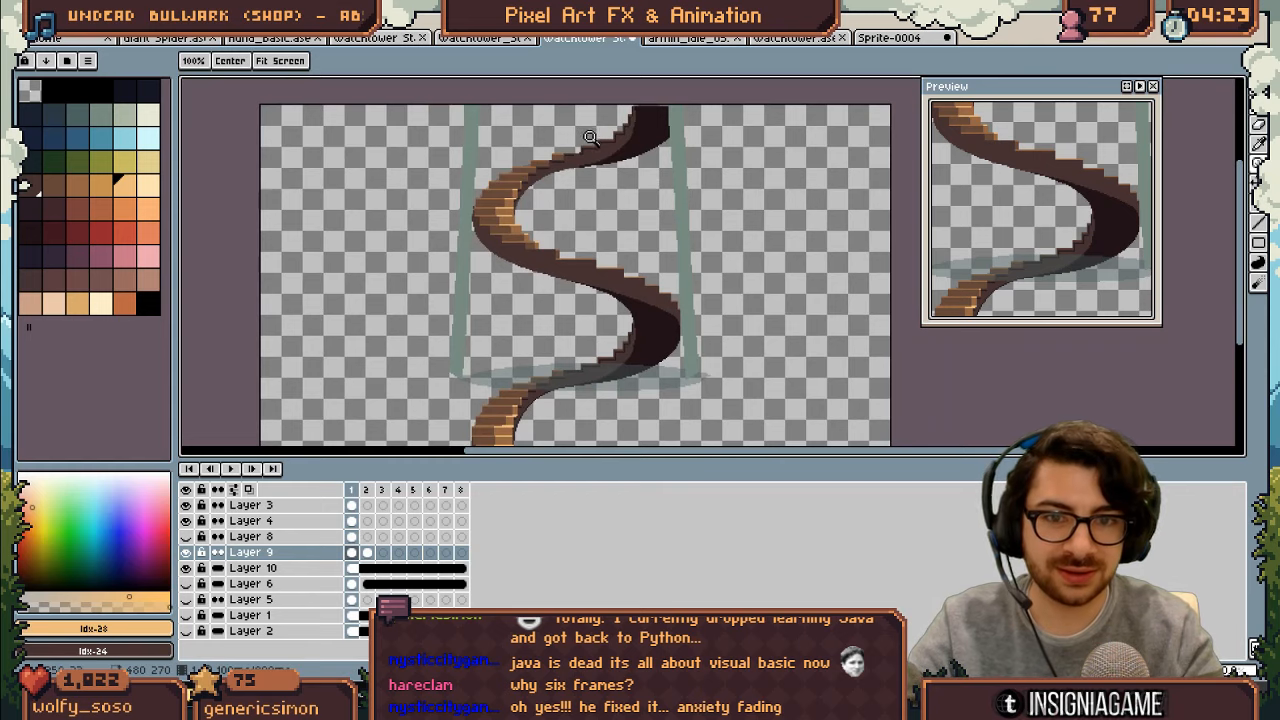
Step: Check Layer 9 by toggling its visibility, and show Layer 1 and Layer 2 behind the staircase
left_click_drag(602, 196, 582, 183)
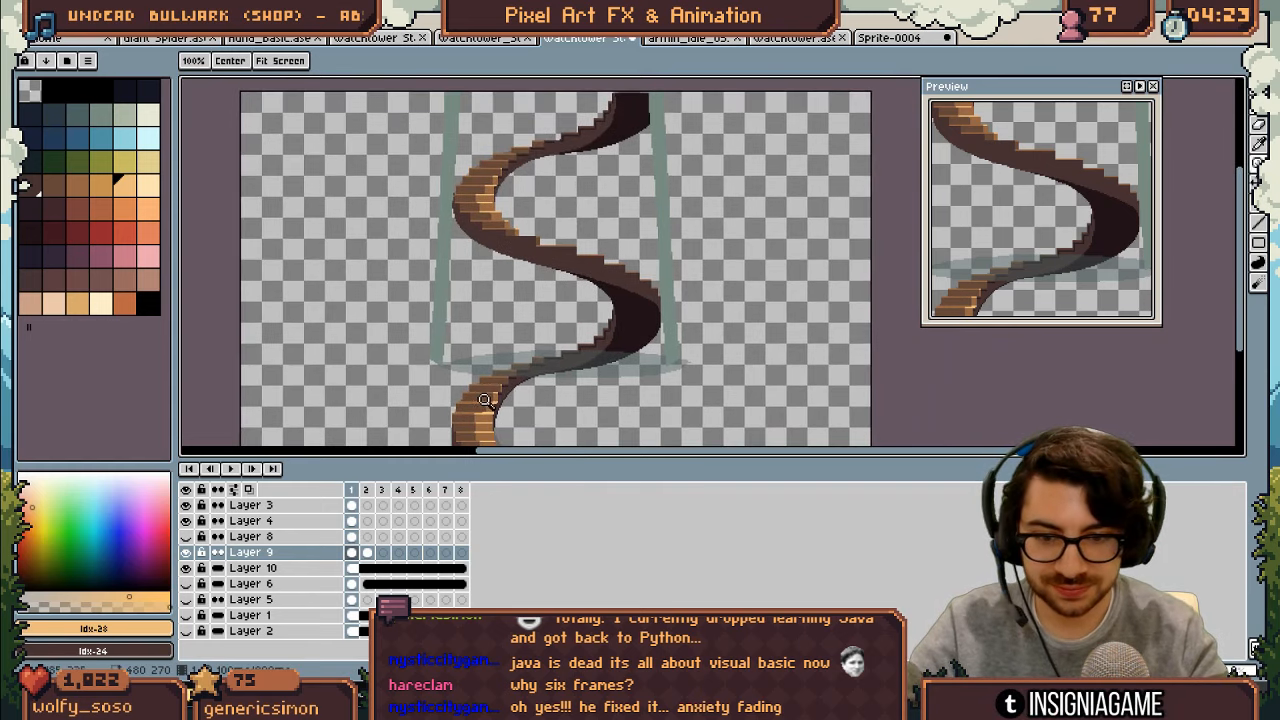
scroll(589, 248, "up", 3)
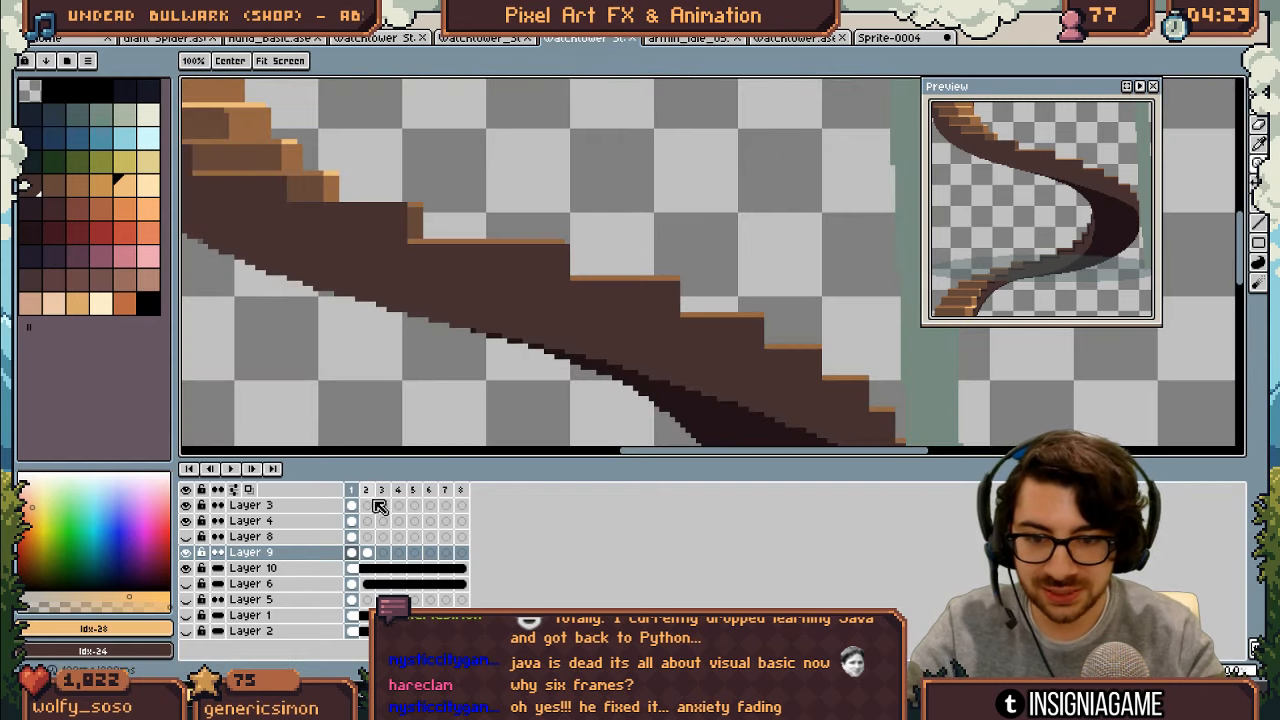
left_click(186, 553)
left_click(186, 553)
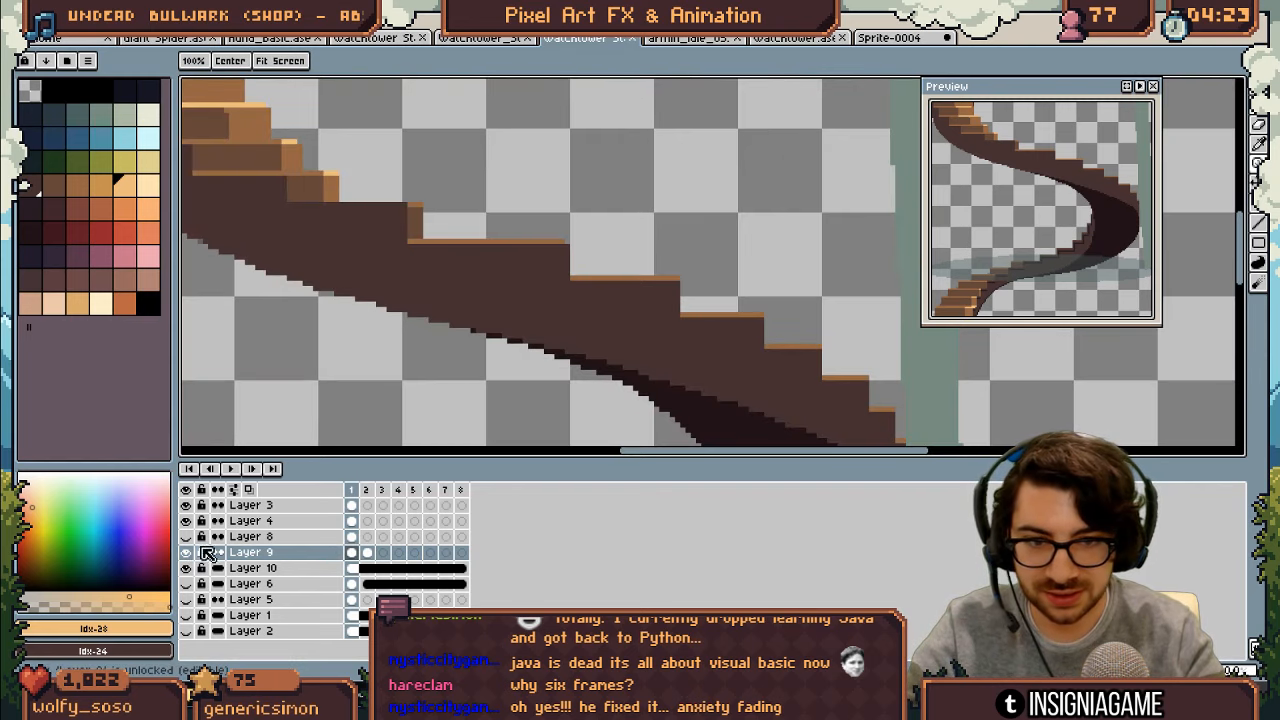
left_click(275, 554)
left_click(186, 615)
left_click(186, 631)
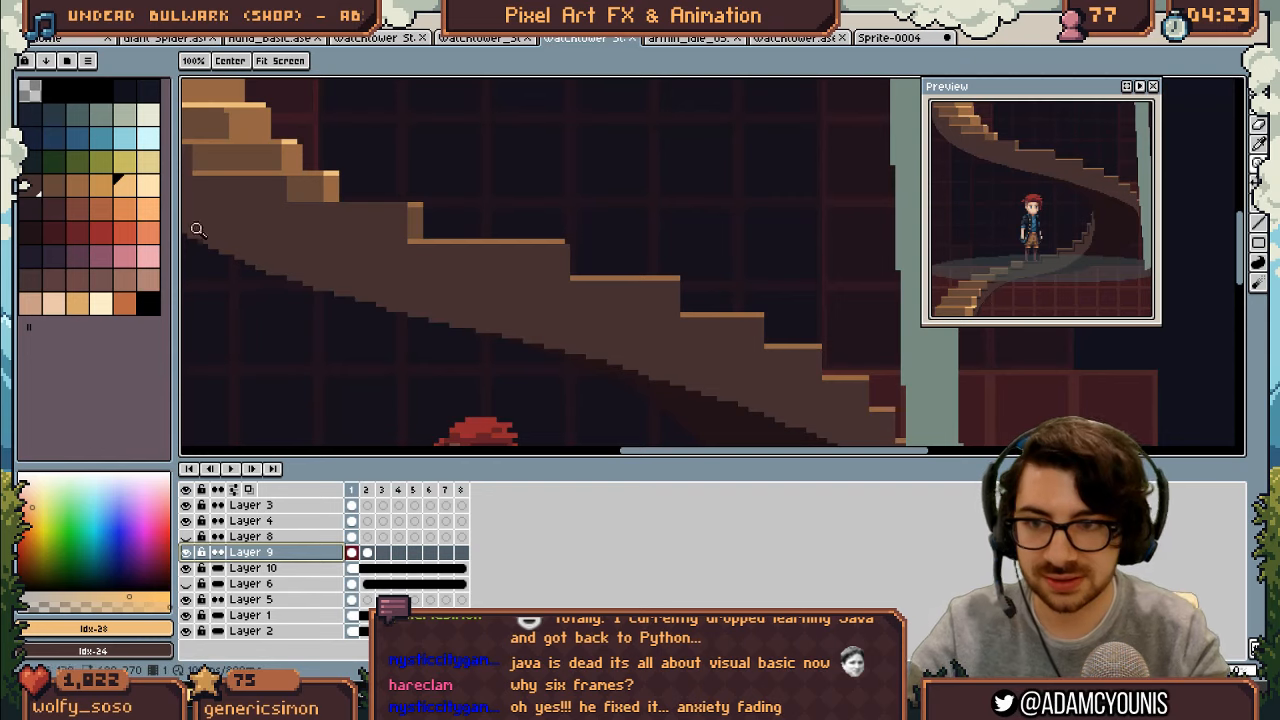
Step: Create a new layer above Layer 9 and mark the corners of the descending steps with single Idx-11 pixels
left_click(157, 124)
key("b")
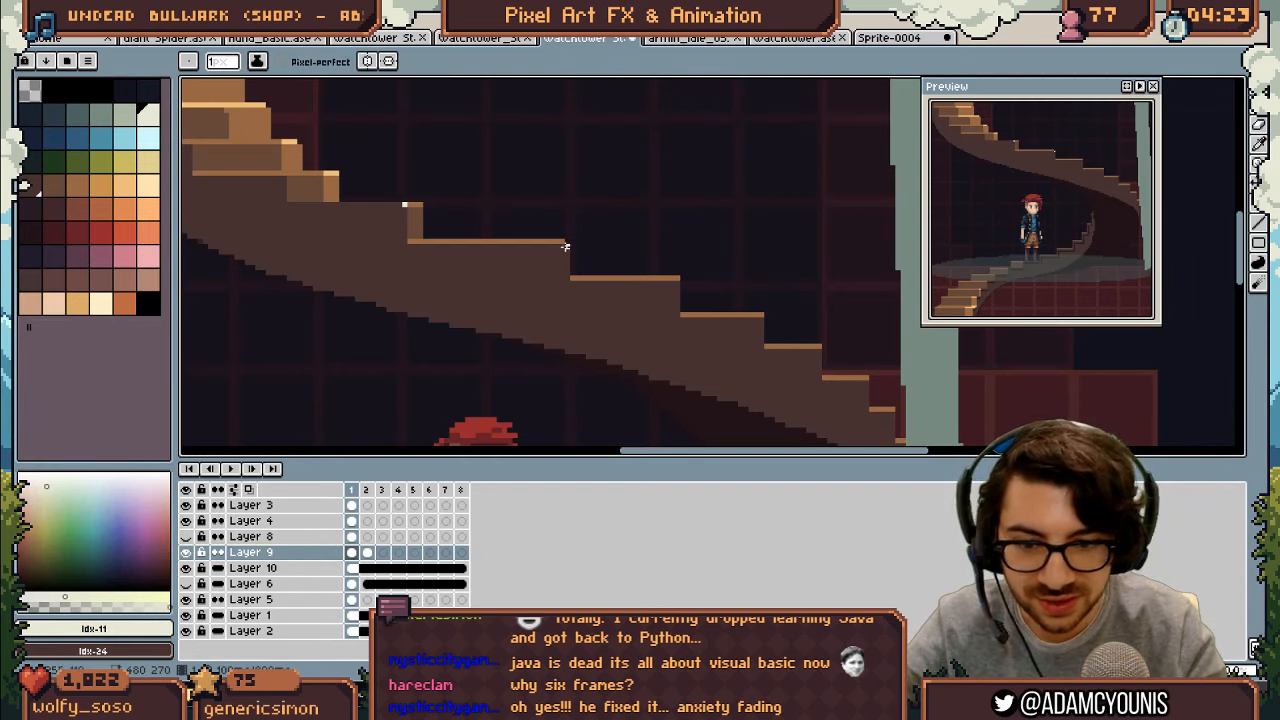
key("shift+n")
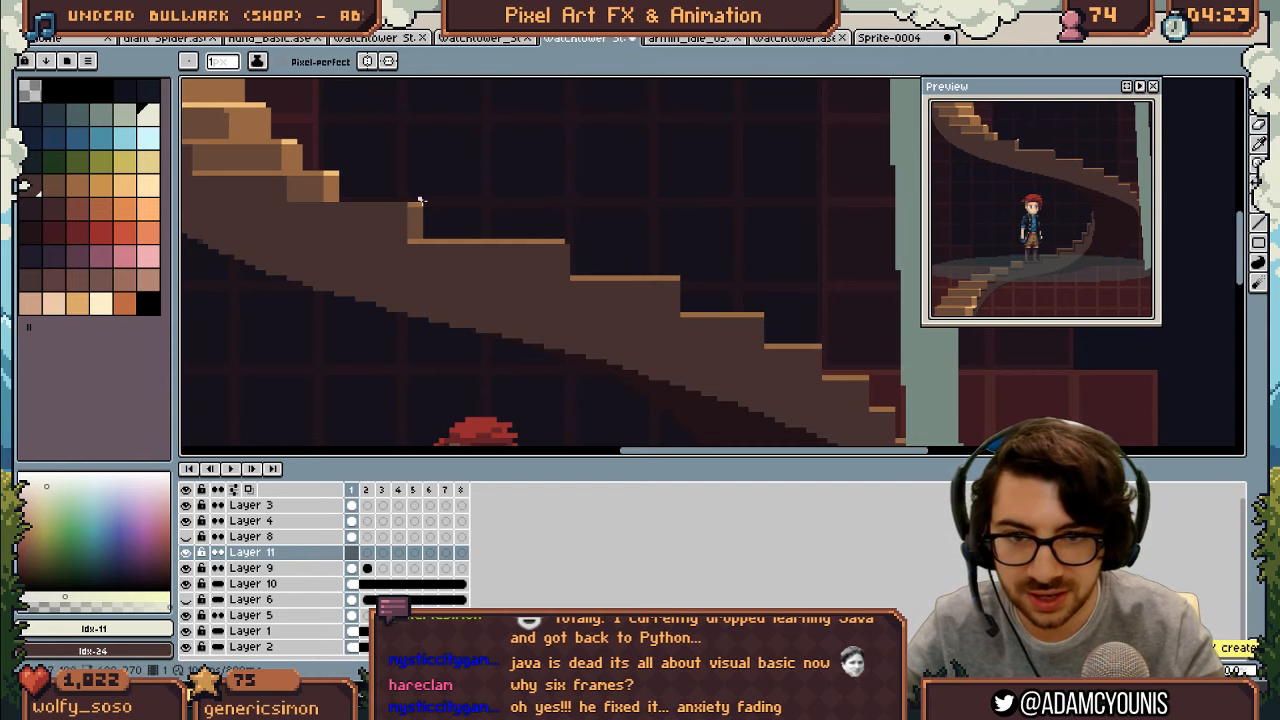
left_click(567, 246)
left_click(677, 283)
left_click(761, 319)
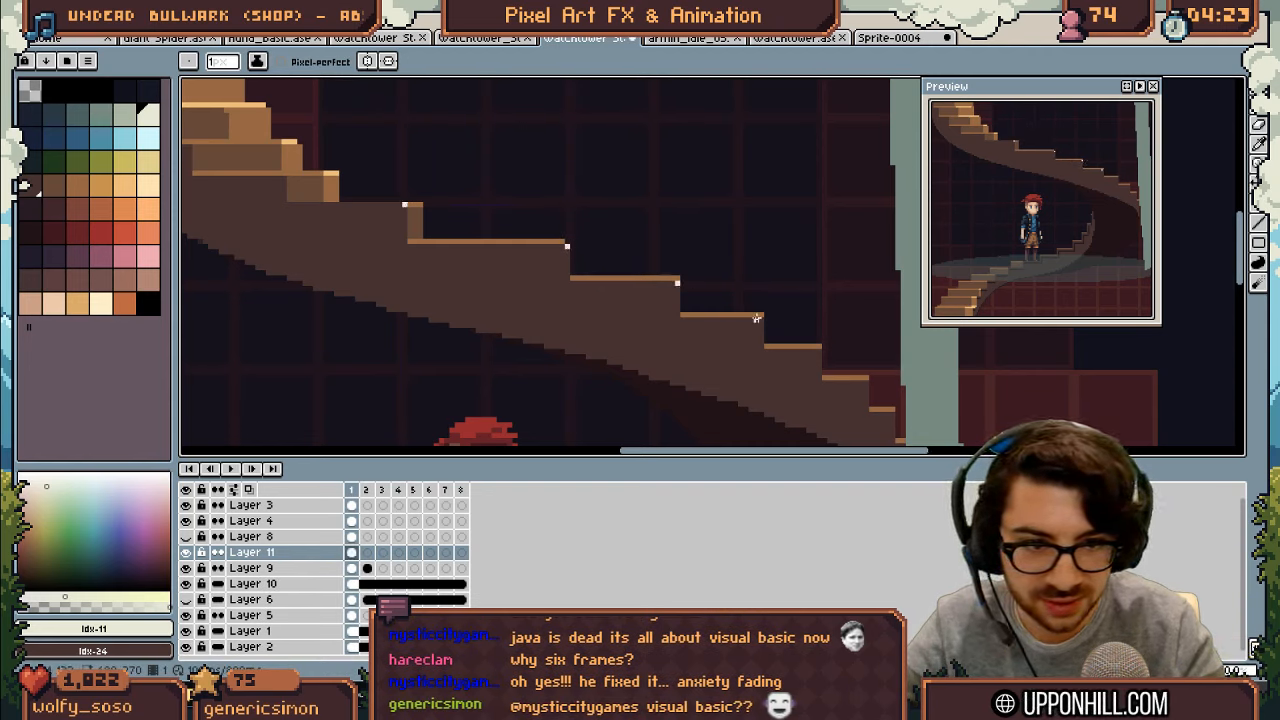
left_click(865, 382)
left_click_drag(865, 382, 714, 284)
left_click(726, 298)
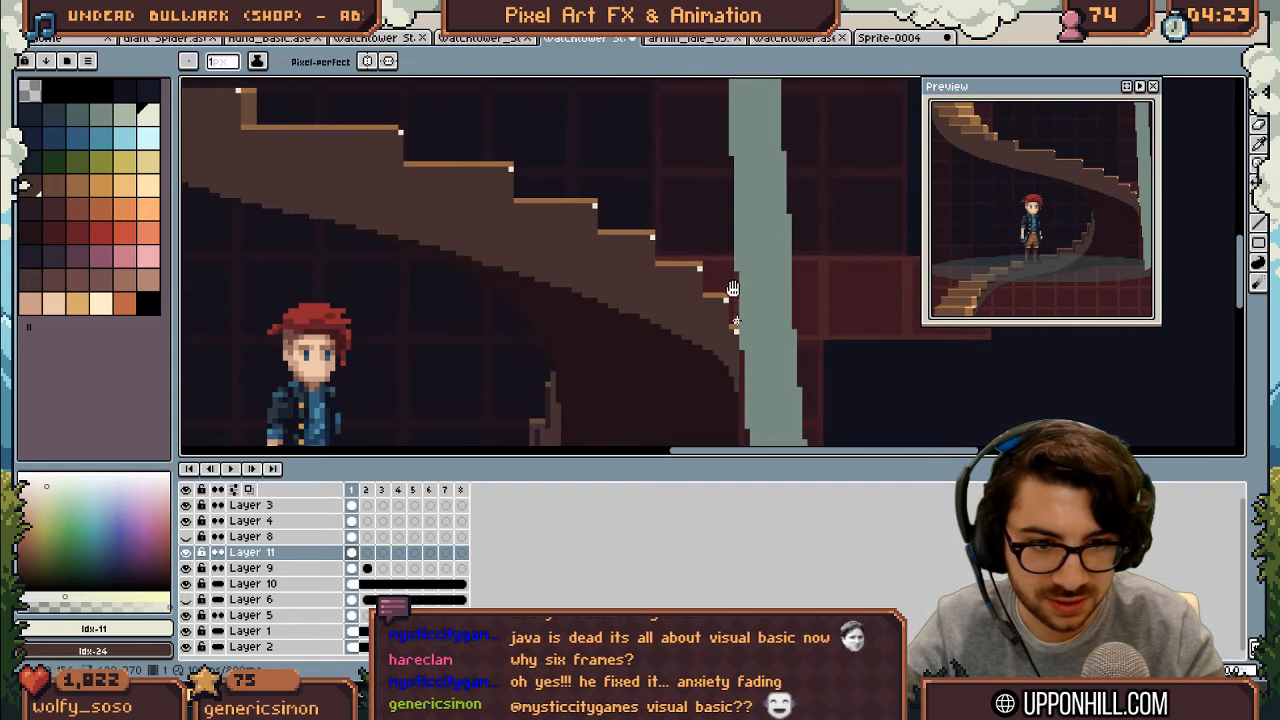
Step: Mark the outer corners of the steps around the lit bend with single Idx-11 pixels on Layer 11
left_click_drag(521, 133, 729, 377)
left_click(322, 308)
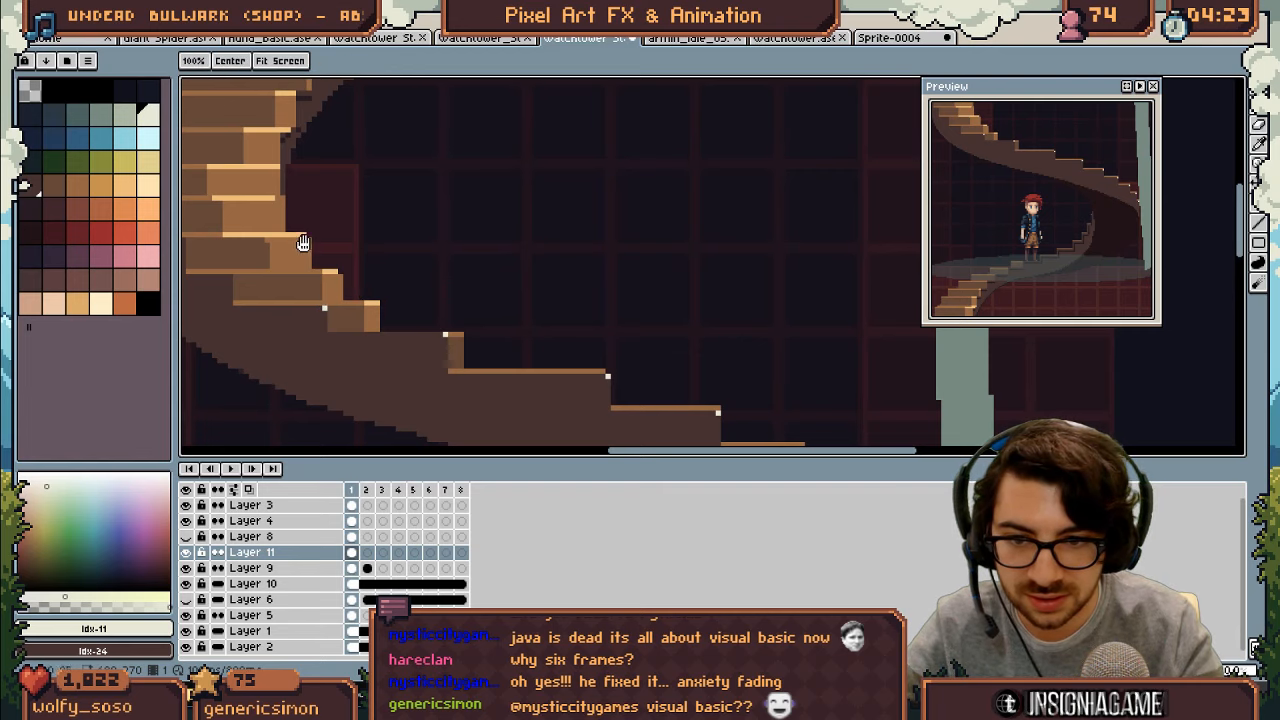
left_click_drag(250, 297, 435, 352)
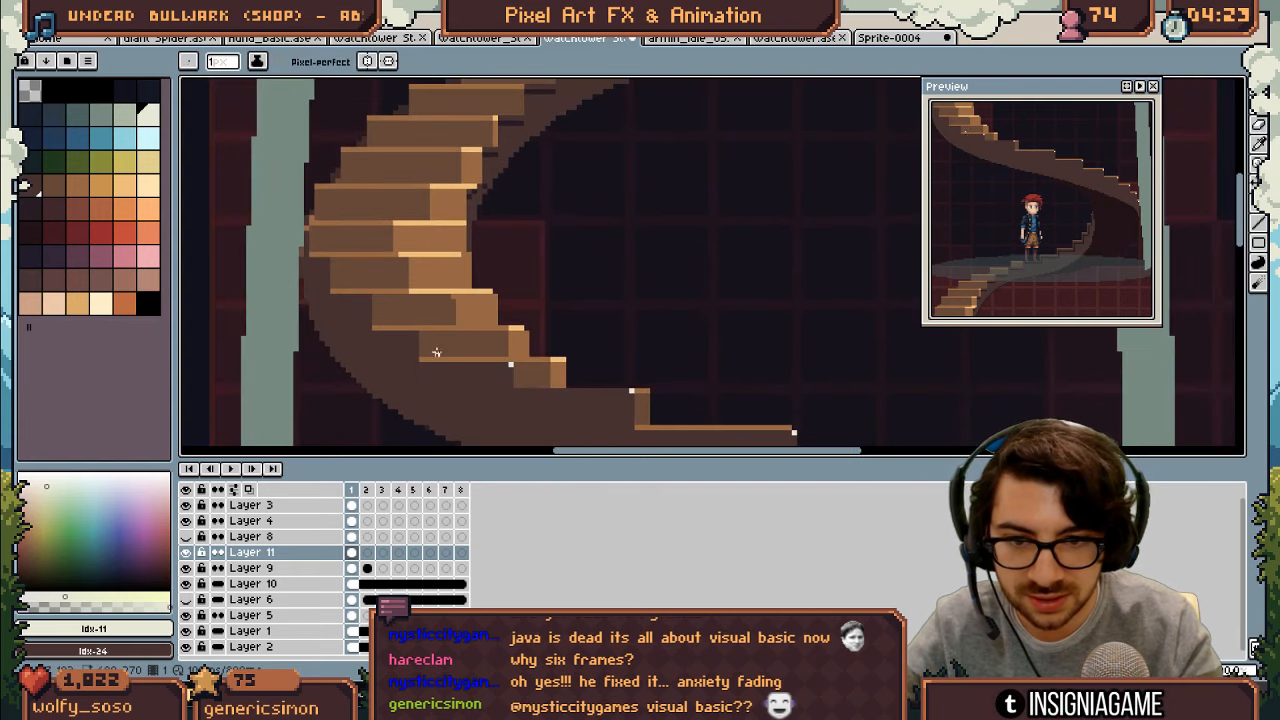
left_click(329, 259)
Step: Go to frame 2 and set the onion skin to appear in front of the sprite
key("z")
scroll(566, 208, "down", 5)
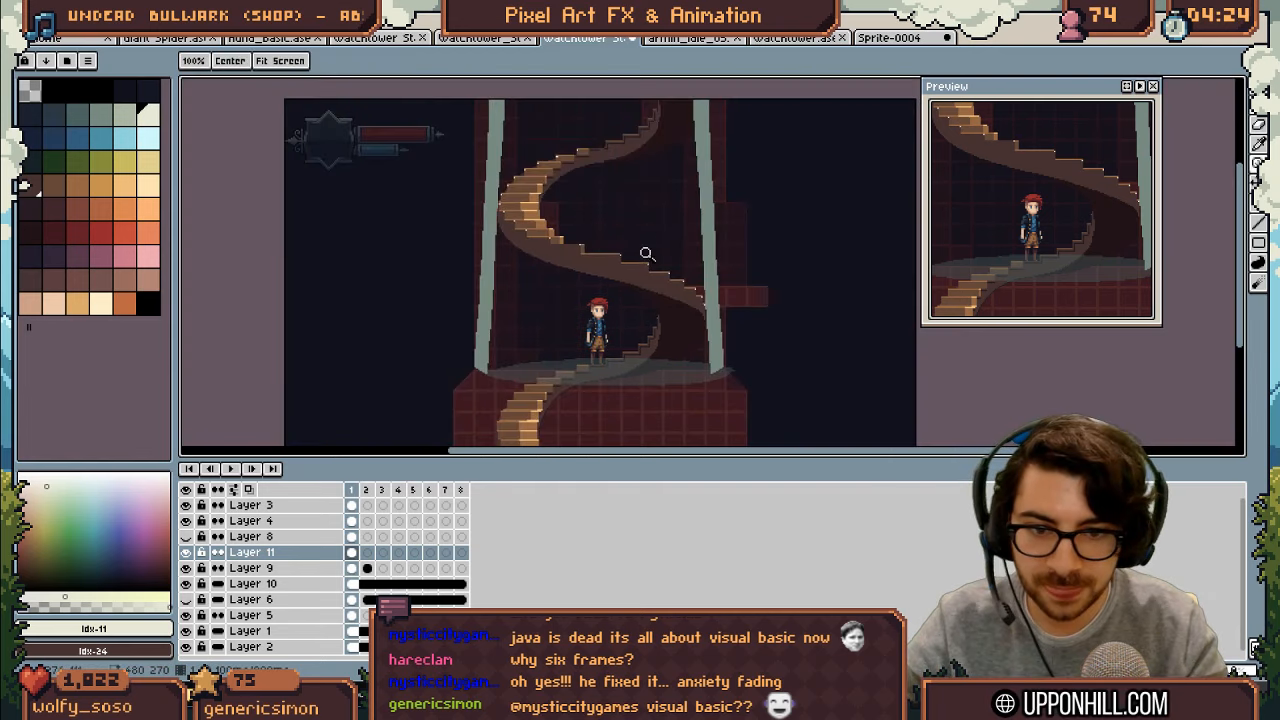
left_click(586, 155)
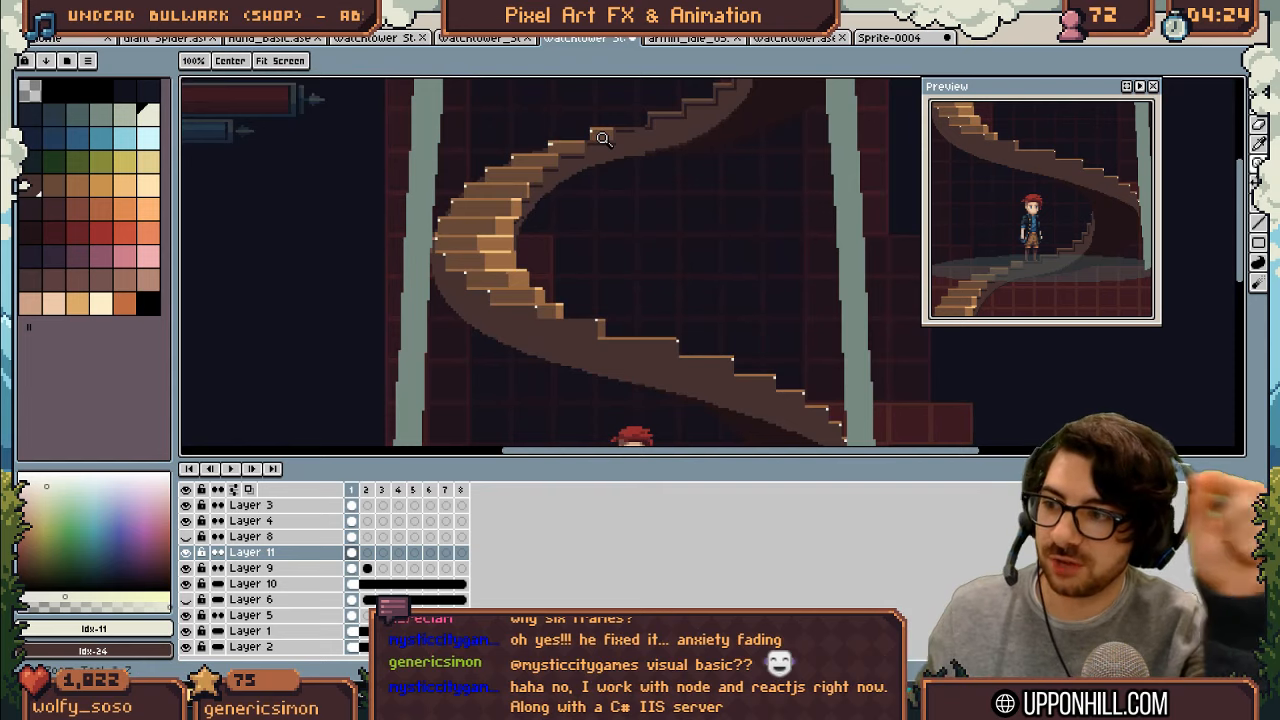
left_click(480, 209)
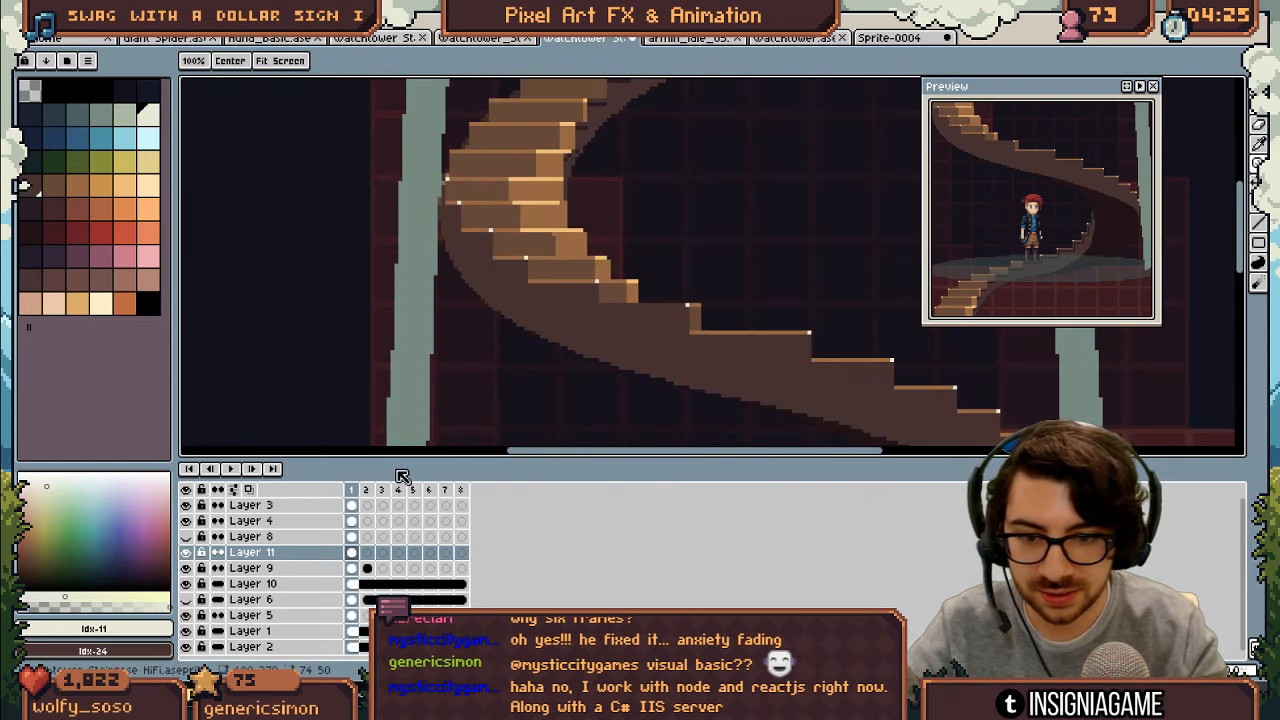
left_click(366, 489)
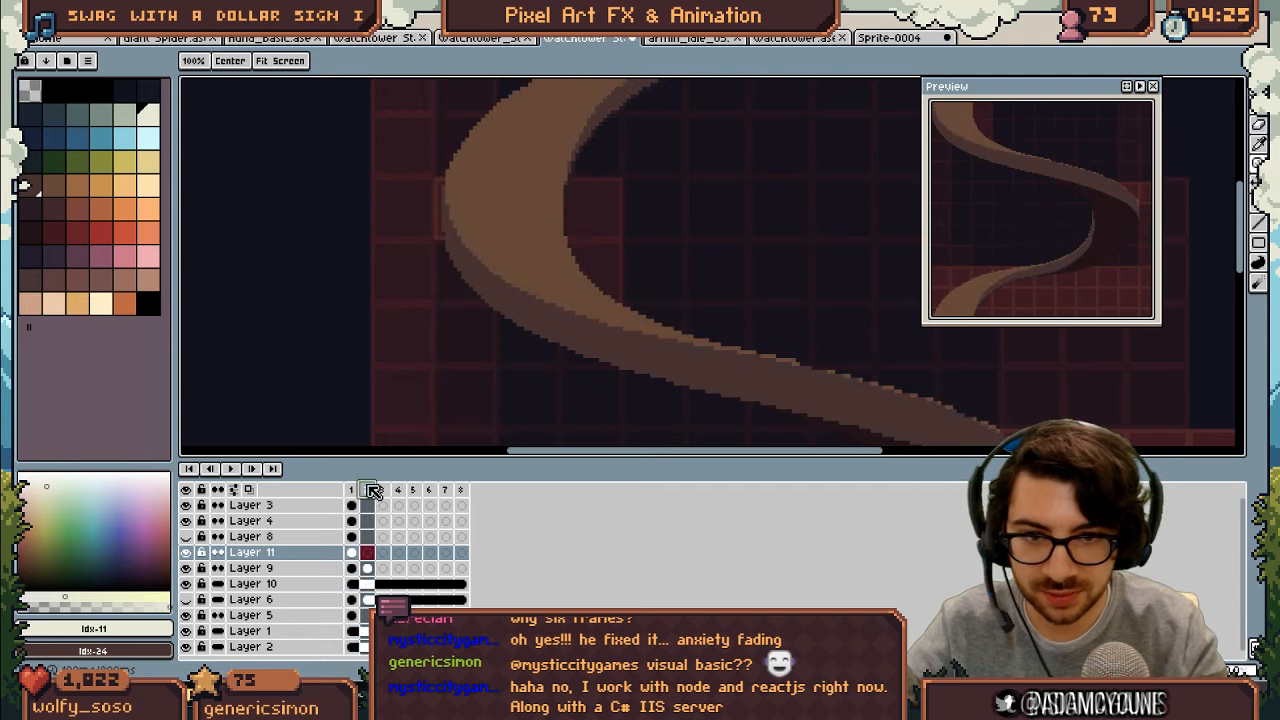
left_click(233, 489)
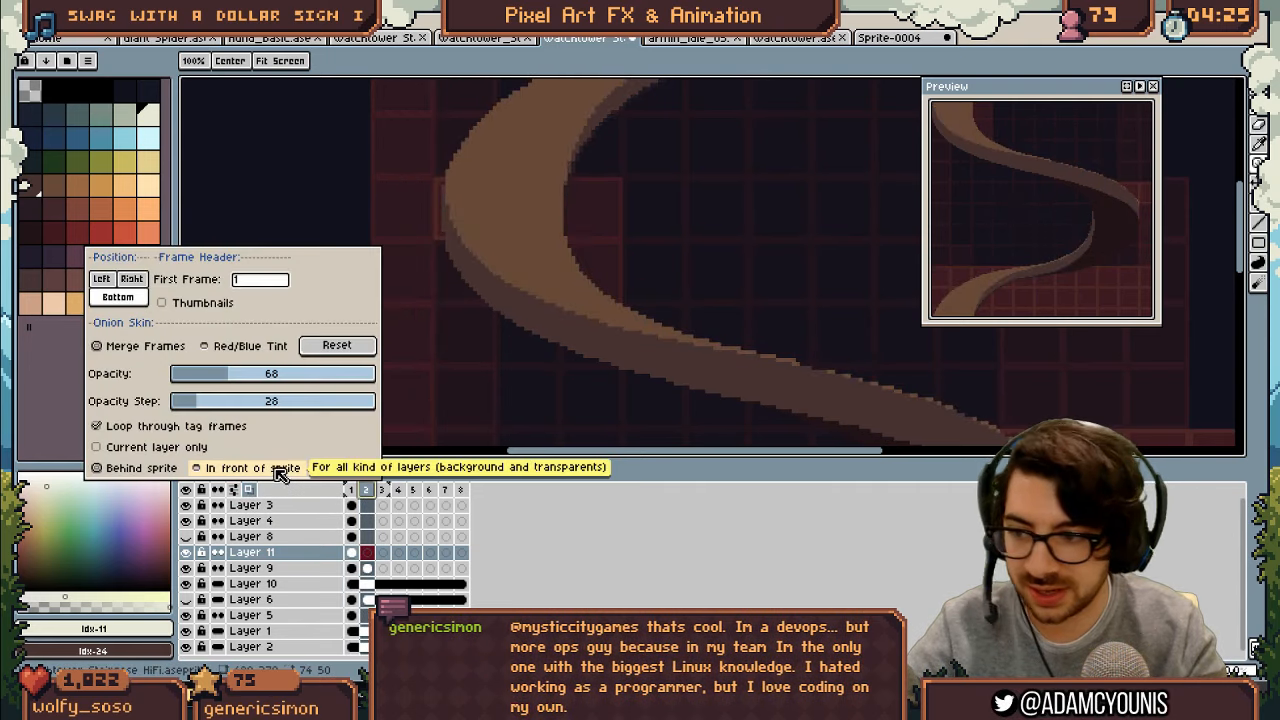
left_click(283, 470)
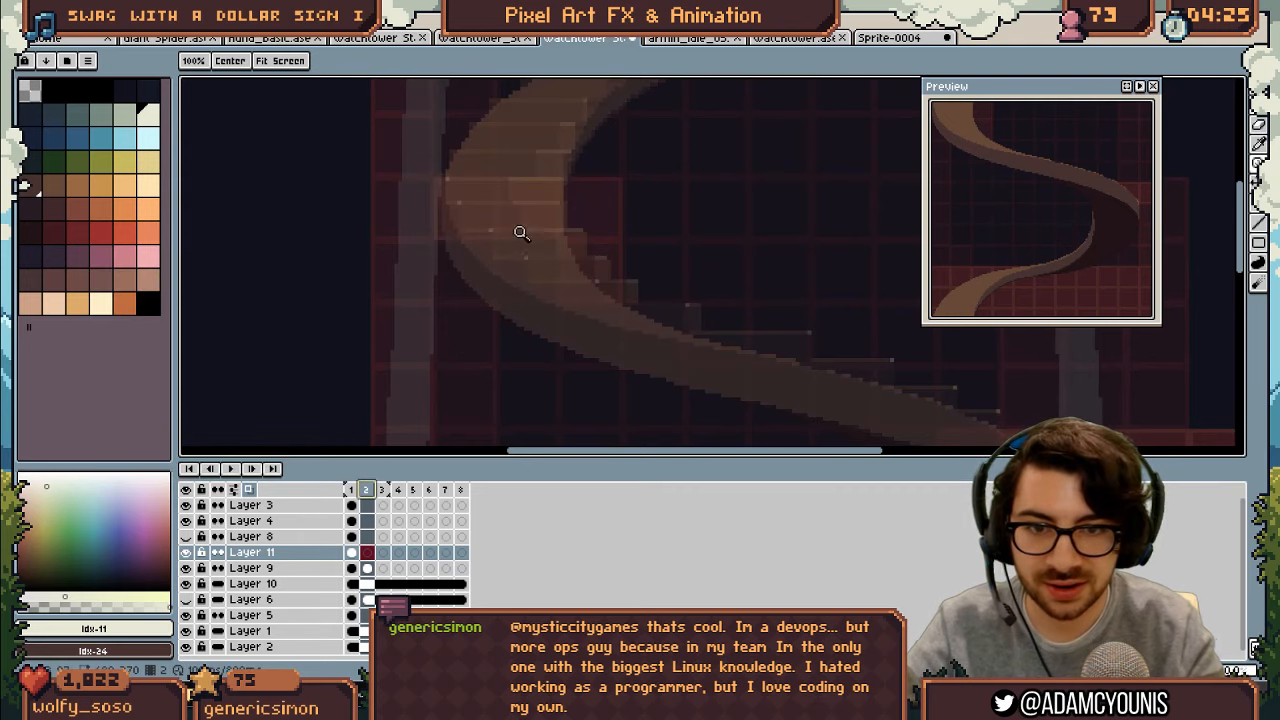
Step: Ready the 1 px pencil on Layer 11 close up at the lit bend's step corners
key("b")
key("z")
scroll(455, 180, "up", 3)
key("b")
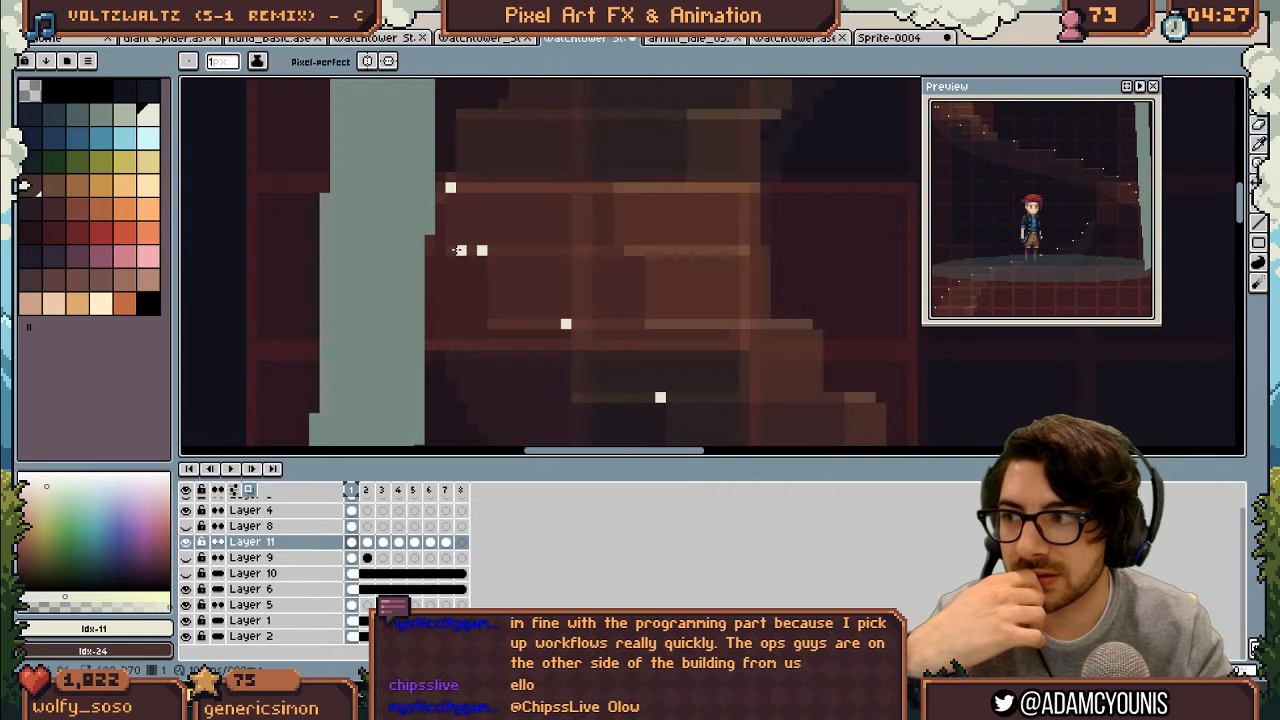
Step: Delete frames 7 and 8 from the timeline and return to frame 1
left_click_drag(448, 490, 459, 490)
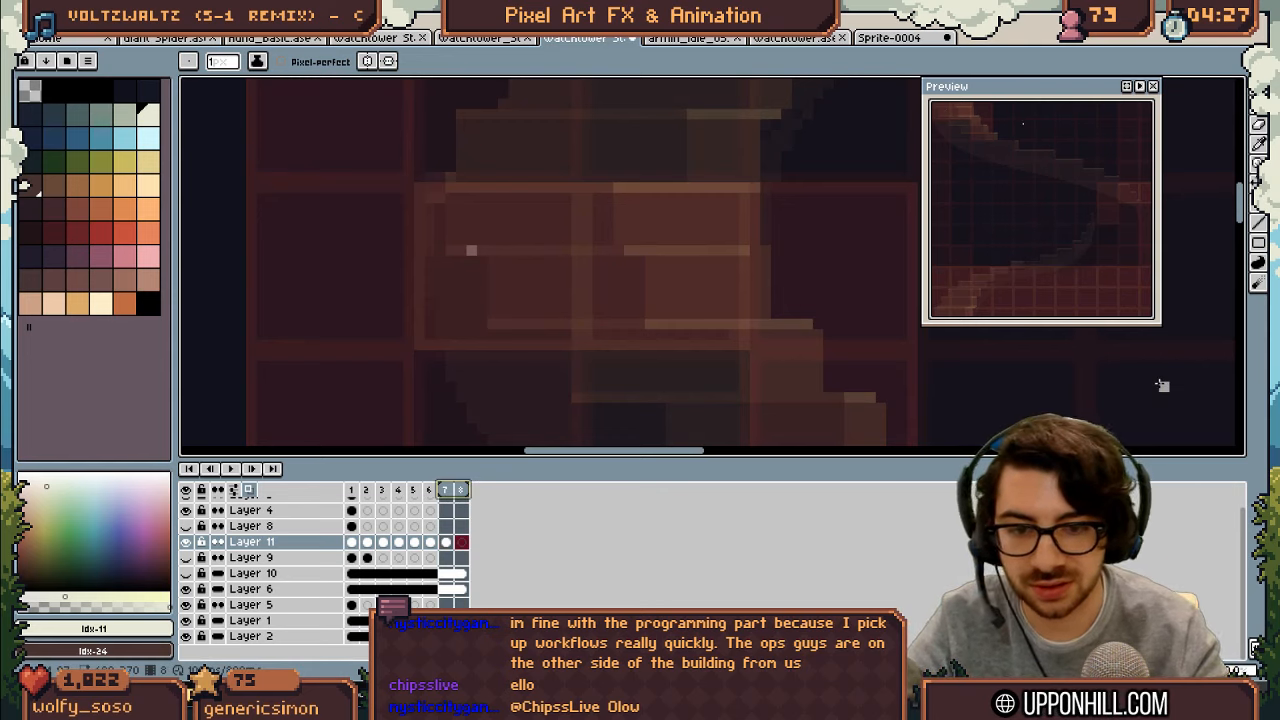
key("alt+c")
left_click_drag(351, 490, 445, 491)
left_click(351, 490)
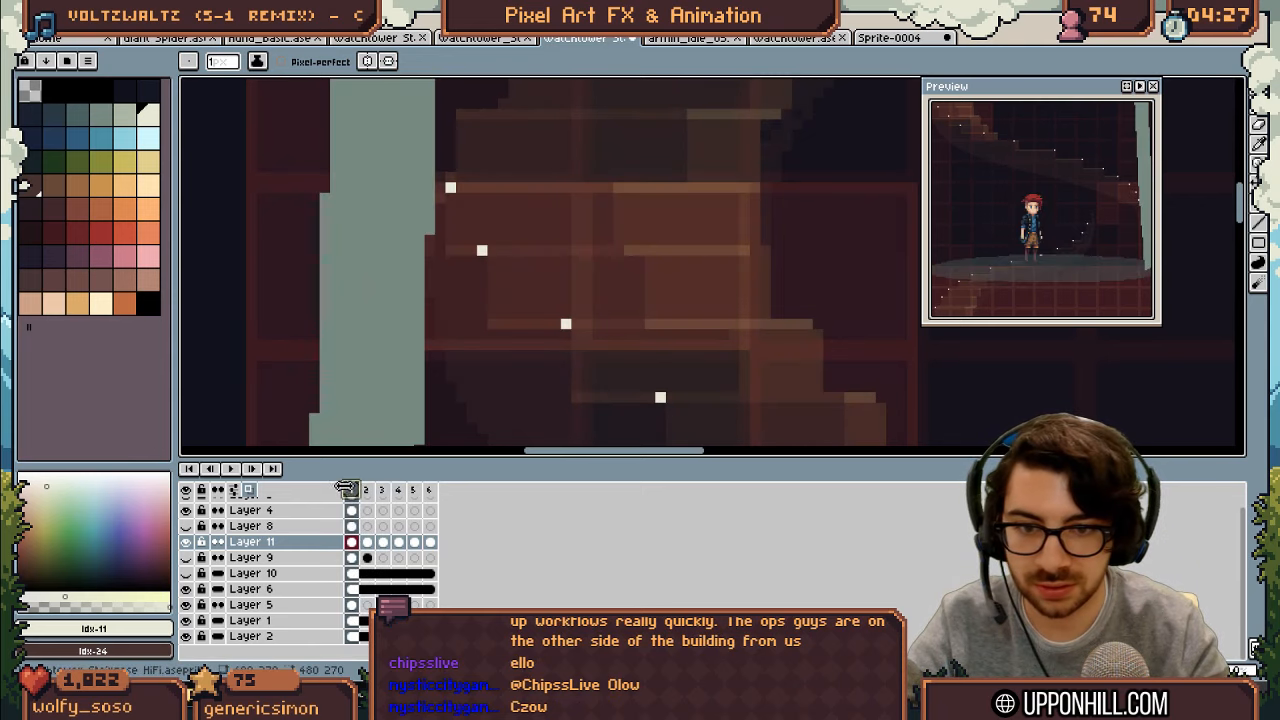
Step: Step between frames 1 and 4 of Layer 11 to examine the upper marker's spacing, and ready the marquee selection
left_click(367, 490)
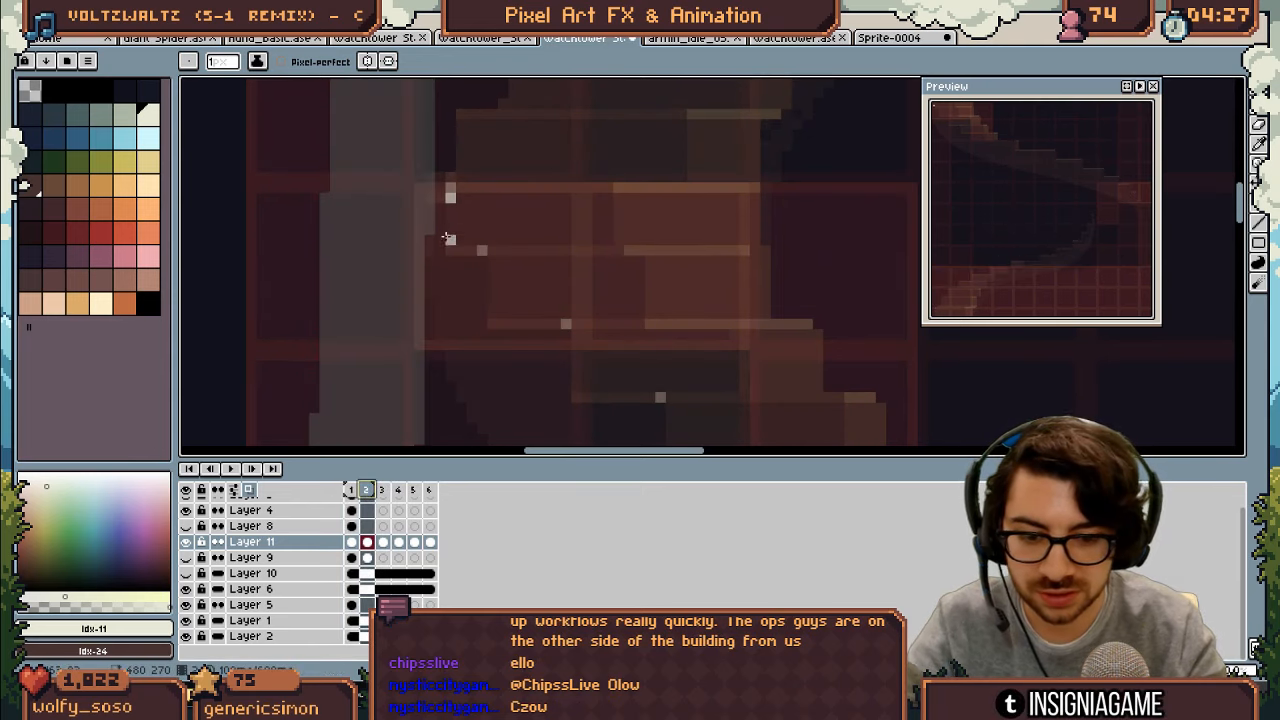
key("Left")
key("Right")
key("Right")
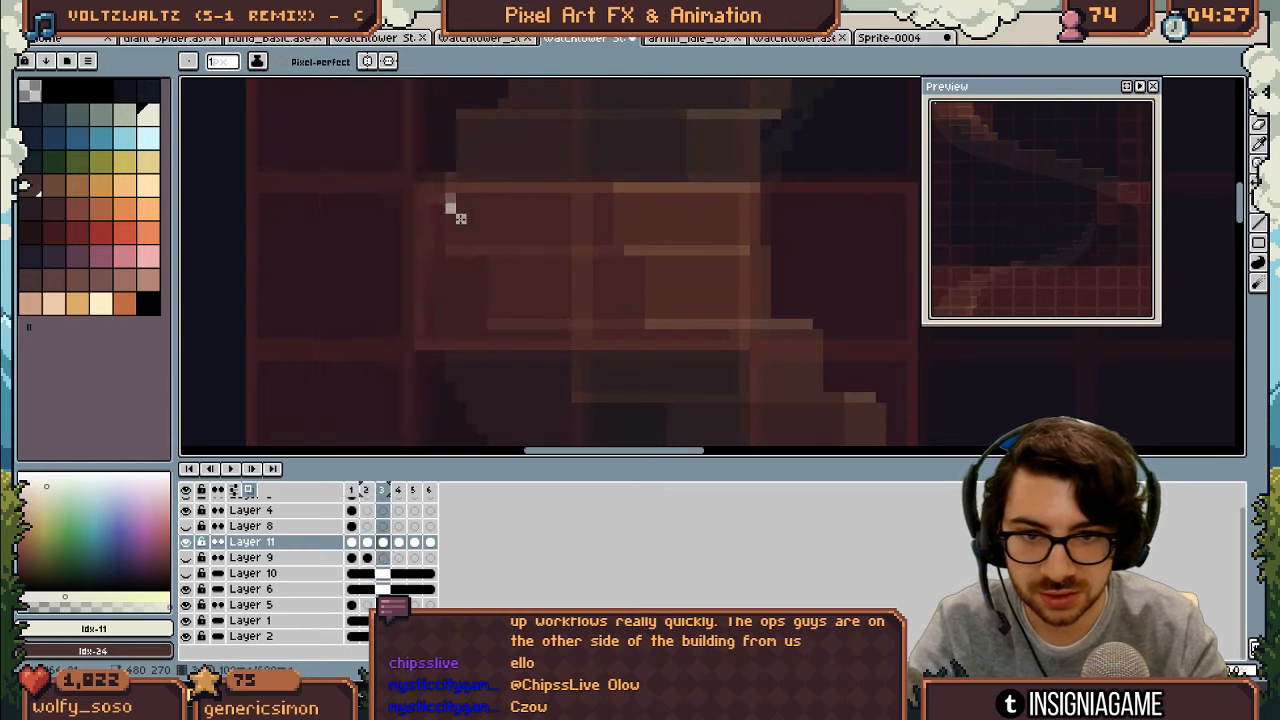
key("Right")
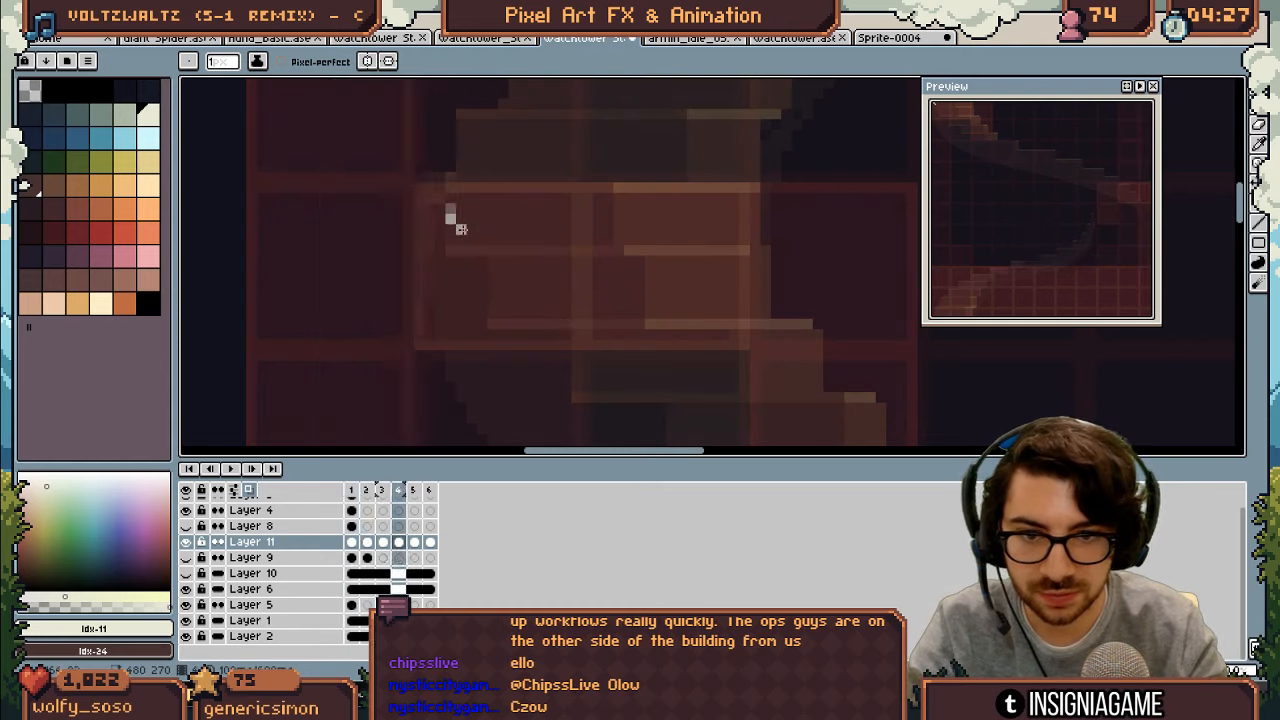
key("Left")
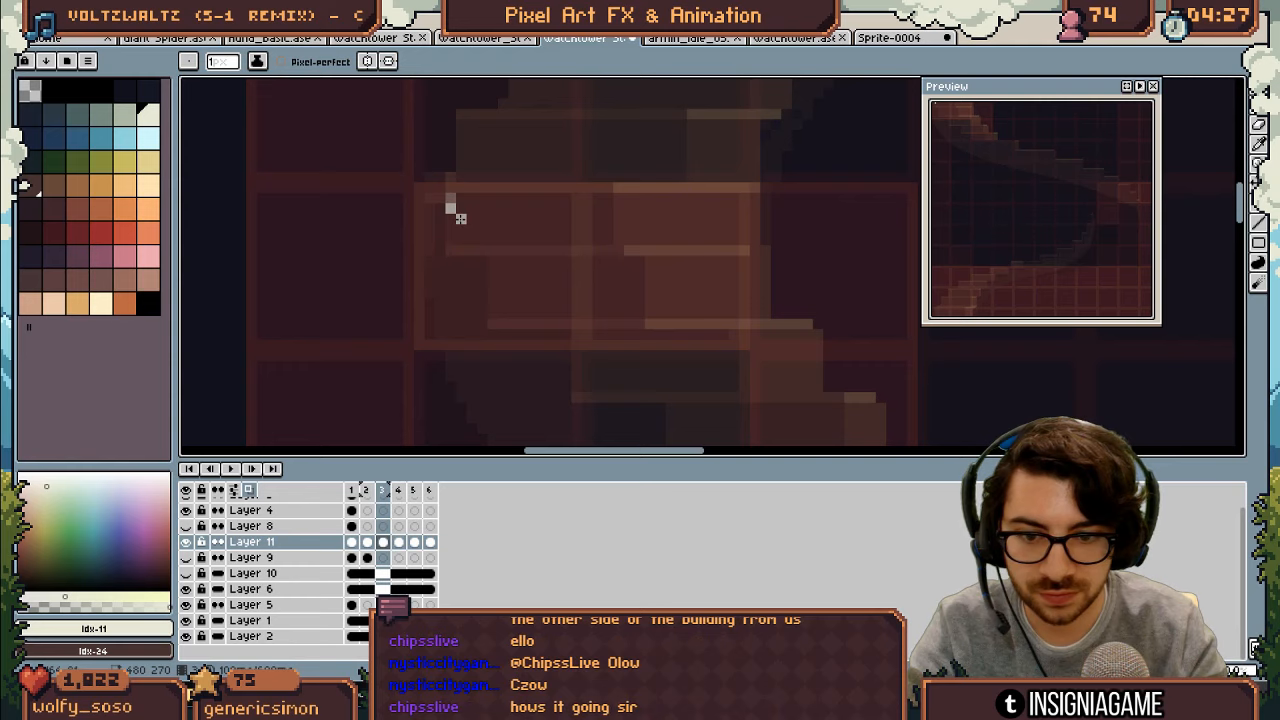
key("m")
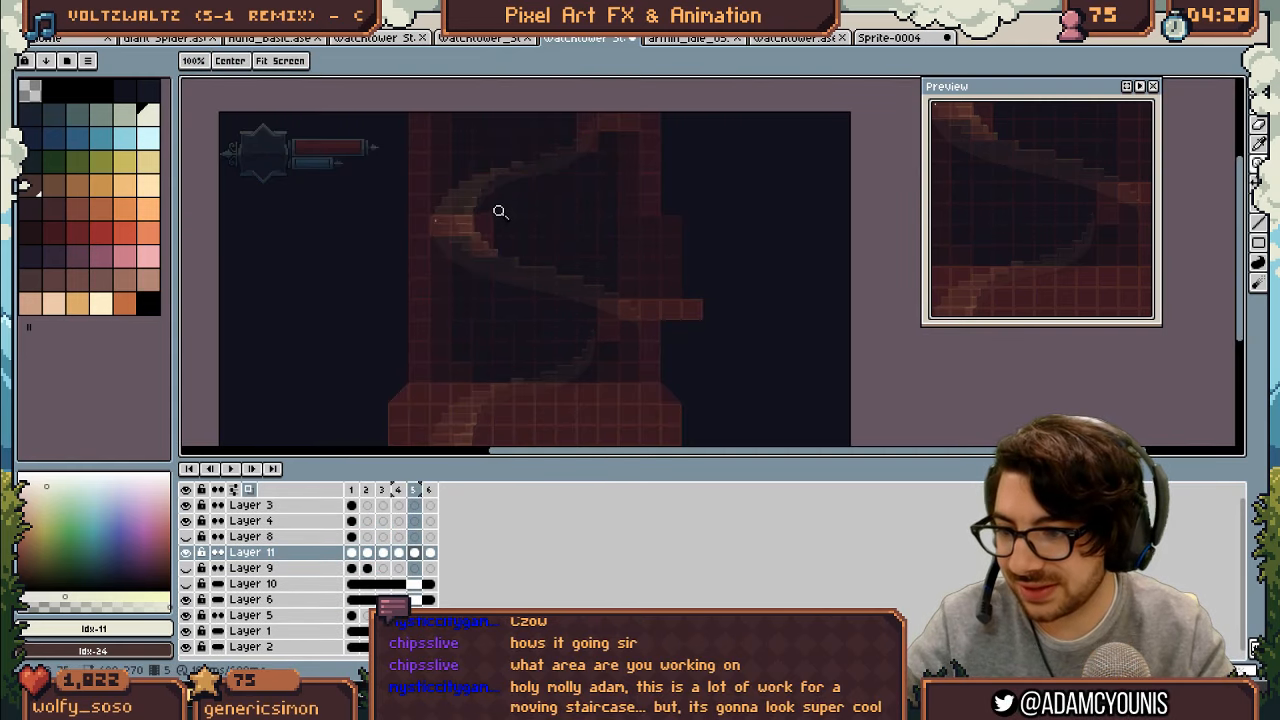
Step: Flip back and forth through all six frames to examine how the corner markers travel around the lit bend
left_click(482, 214)
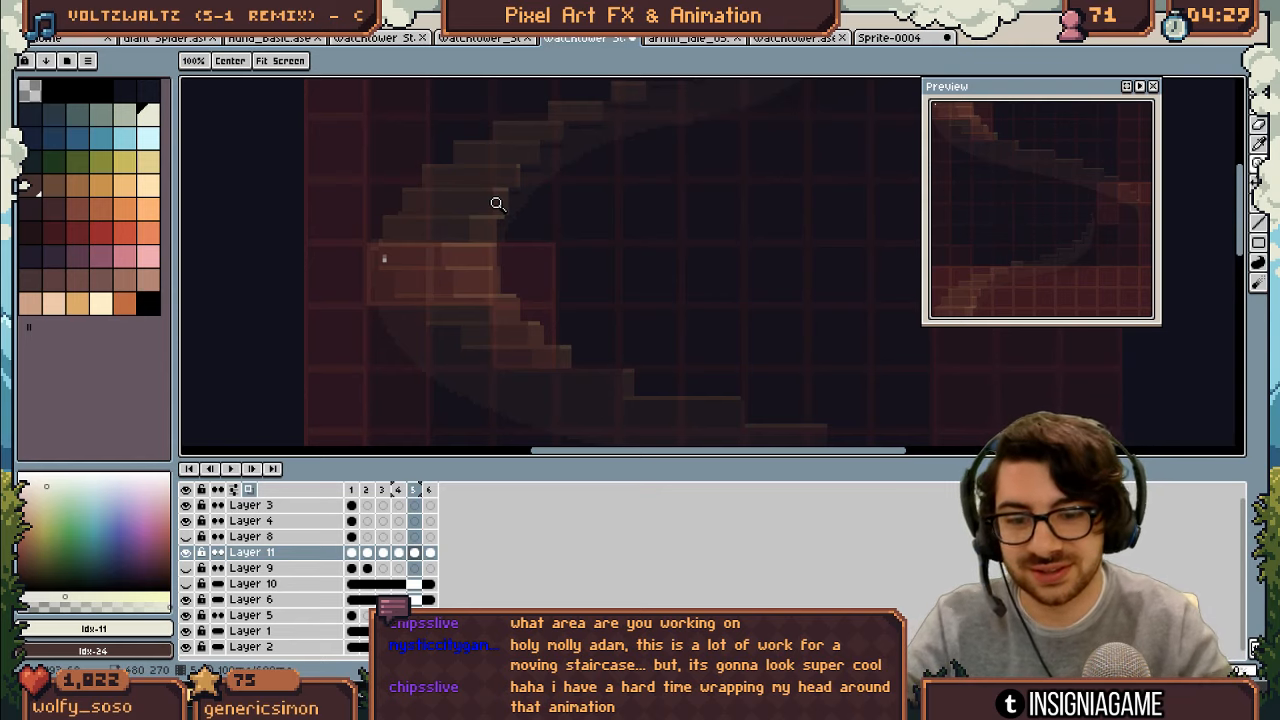
key("Left")
key("Left")
key("Left")
key("Right")
key("Right")
key("Right")
key("Right")
key("Right")
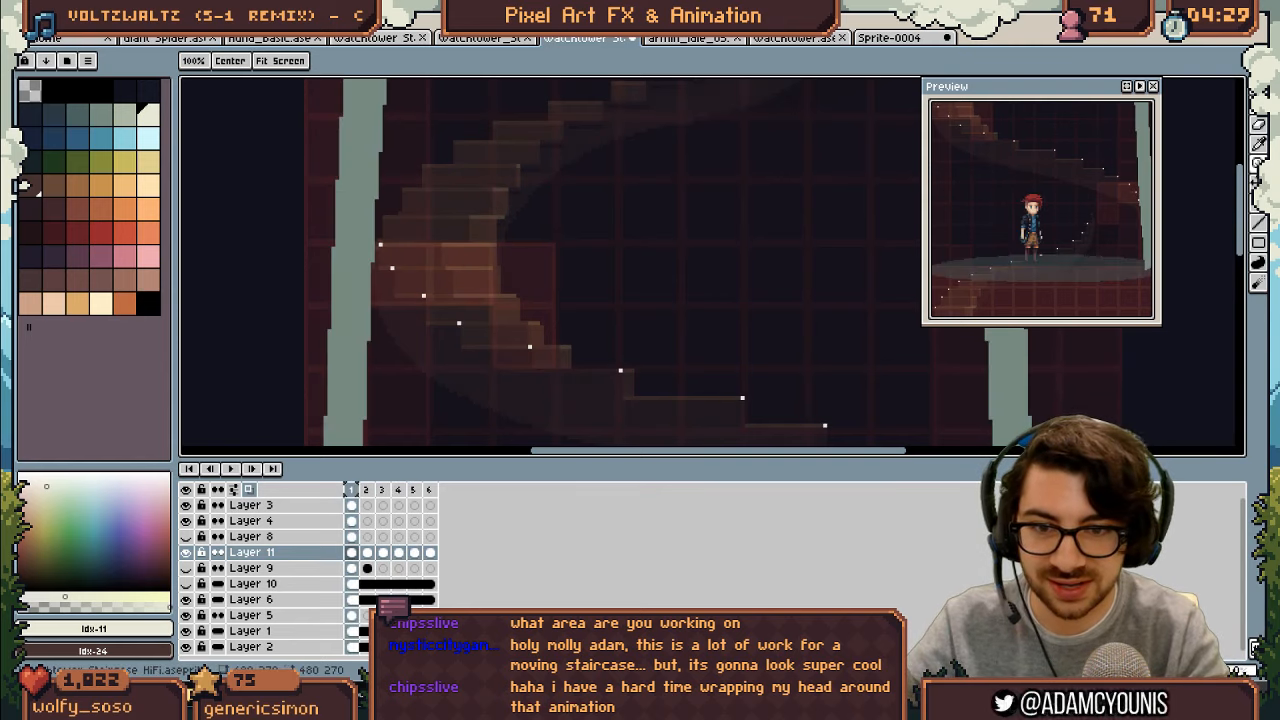
key("Left")
key("Left")
key("Left")
key("Left")
key("Left")
key("Right")
key("Right")
key("Right")
key("Right")
key("Right")
key("Right")
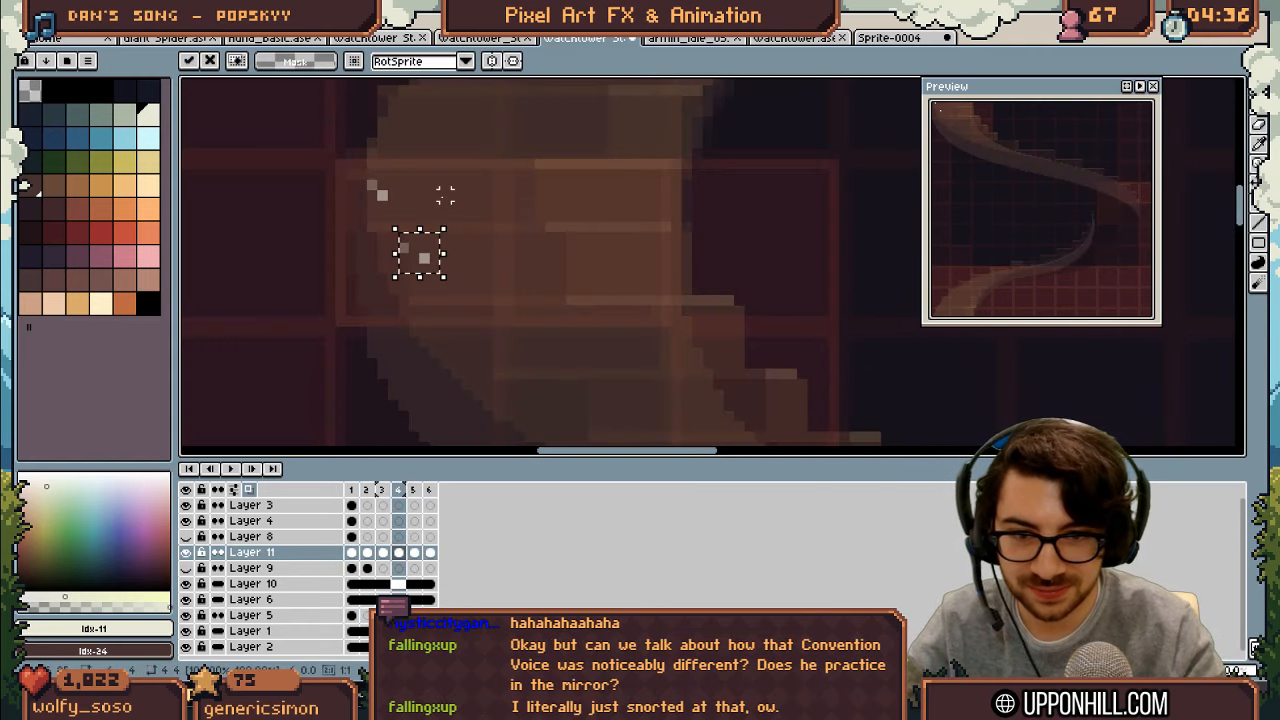
Step: Deselect the second marker in frame 4, step through the frames to examine both markers' paths, and ready the marquee in frame 3
key("ctrl+d")
key("Left")
key("Left")
key("Left")
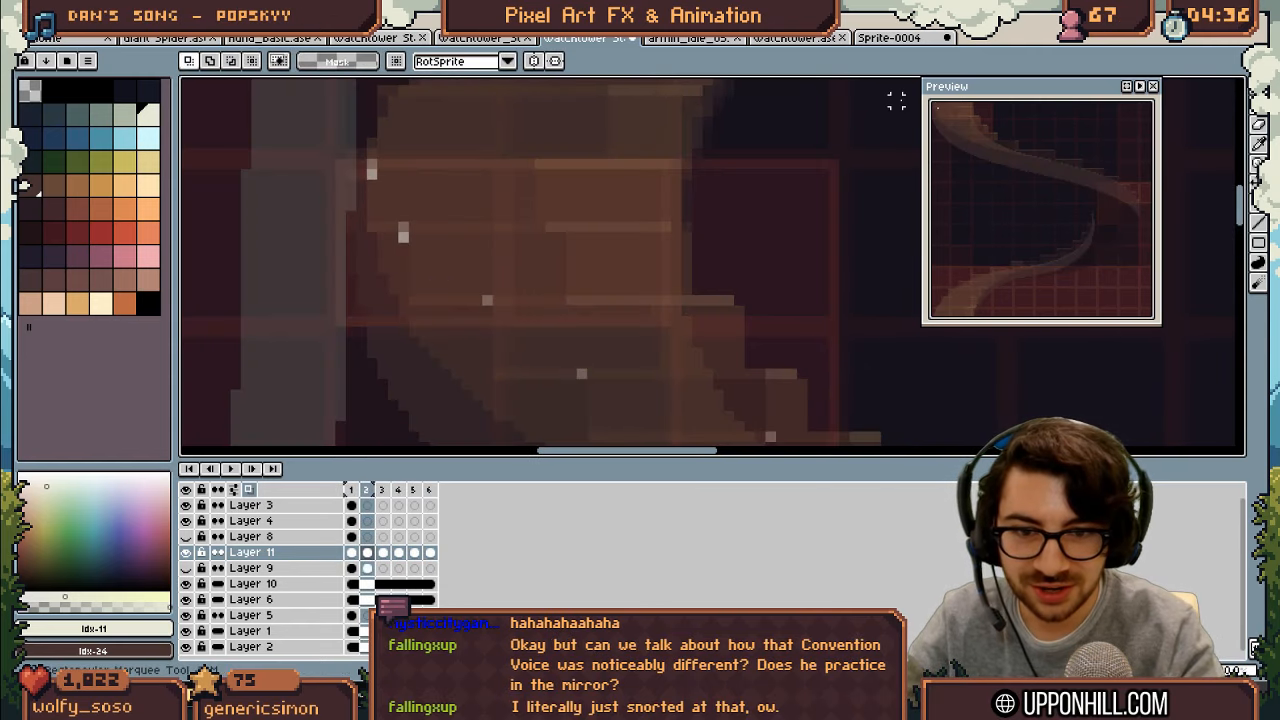
key("Right")
key("Right")
key("Right")
key("Right")
key("Left")
key("Left")
key("Left")
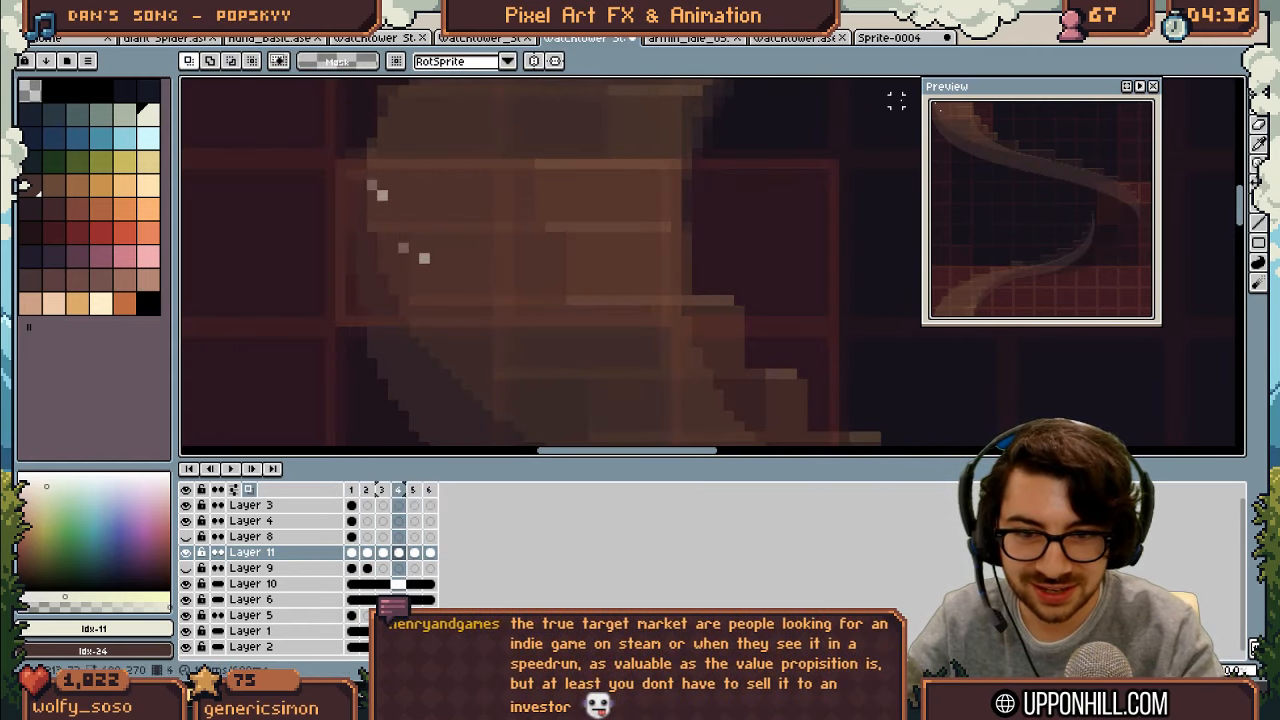
key("m")
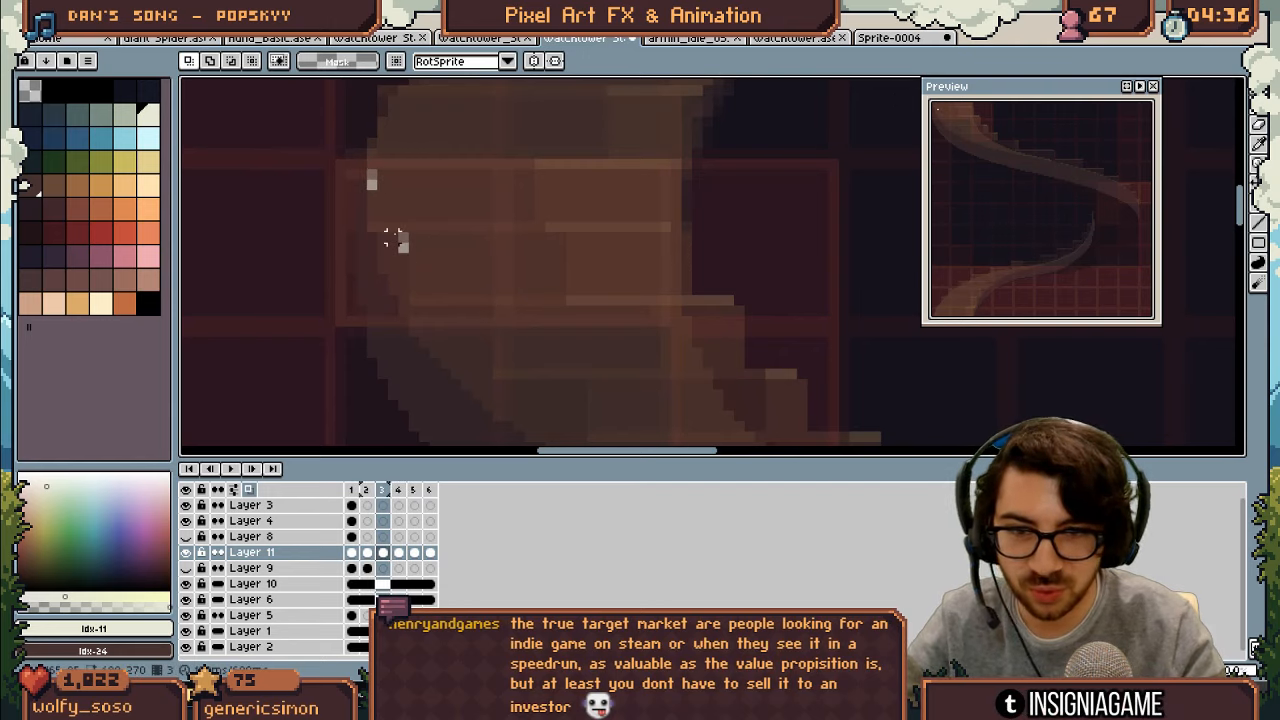
Step: Move the second marker in frame 2 of Layer 11 one pixel left and deselect it
key("Left")
key("Left")
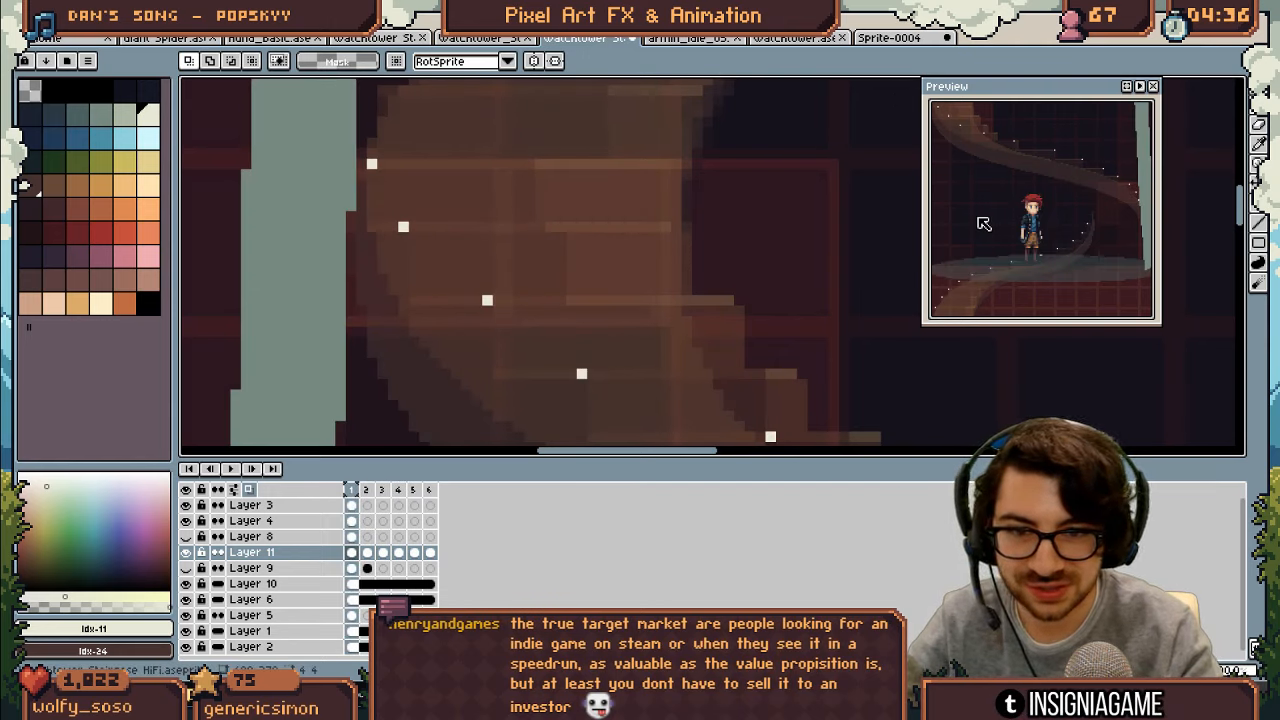
key("Right")
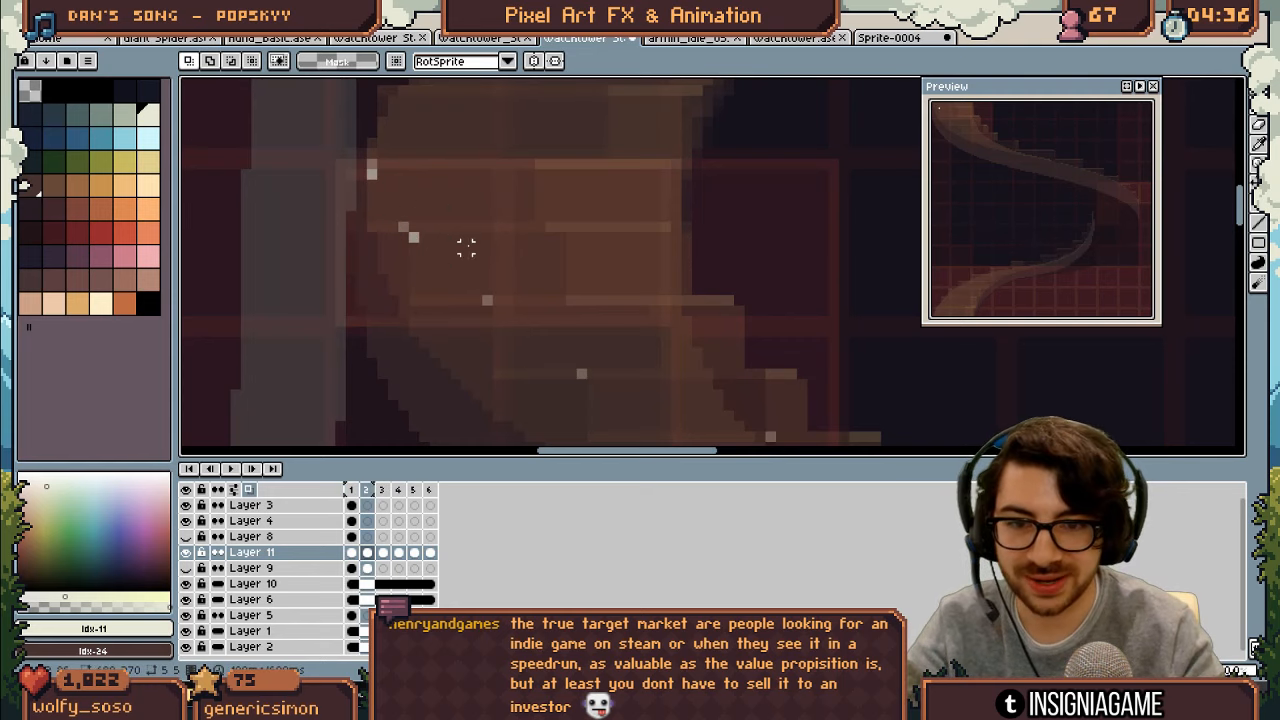
key("Right")
key("Right")
key("Right")
key("Left")
key("Left")
key("Left")
key("ctrl+shift+d")
key("Left")
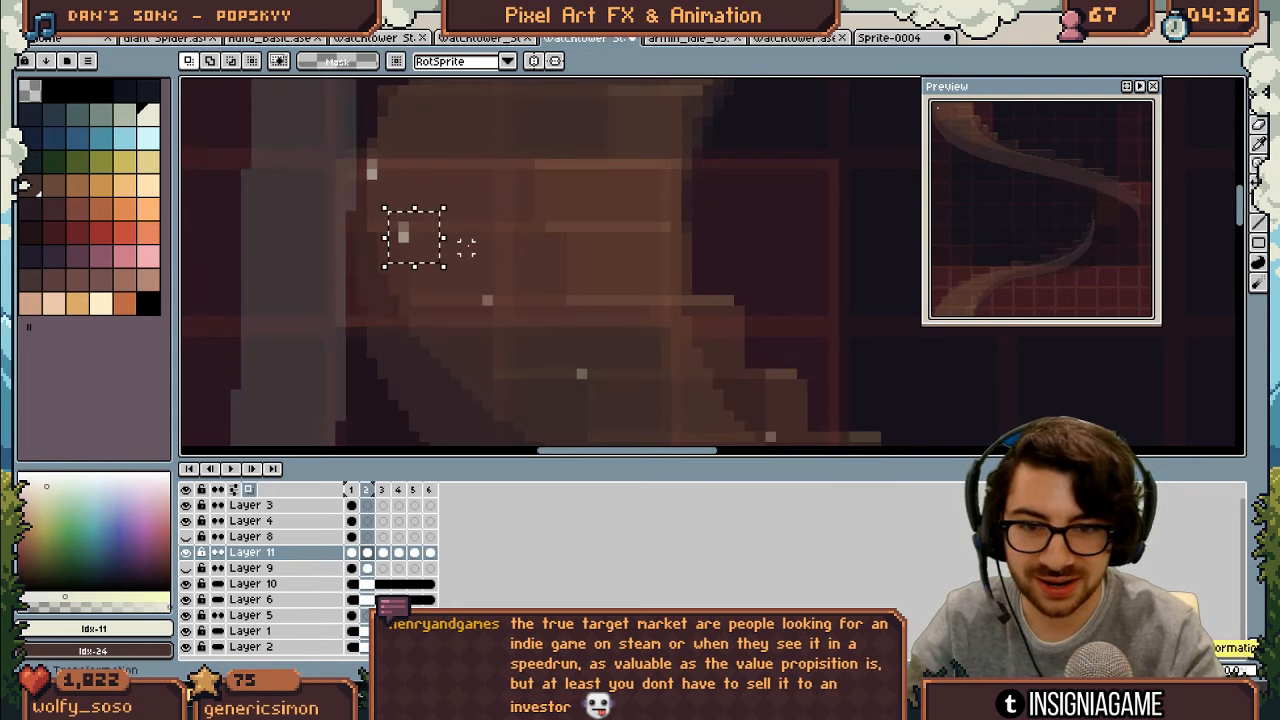
key("ctrl+d")
Step: Move the second marker in frame 3 of Layer 11 one pixel right and deselect it
key("Right")
left_click_drag(434, 290, 372, 226)
key("Right")
key("ctrl+d")
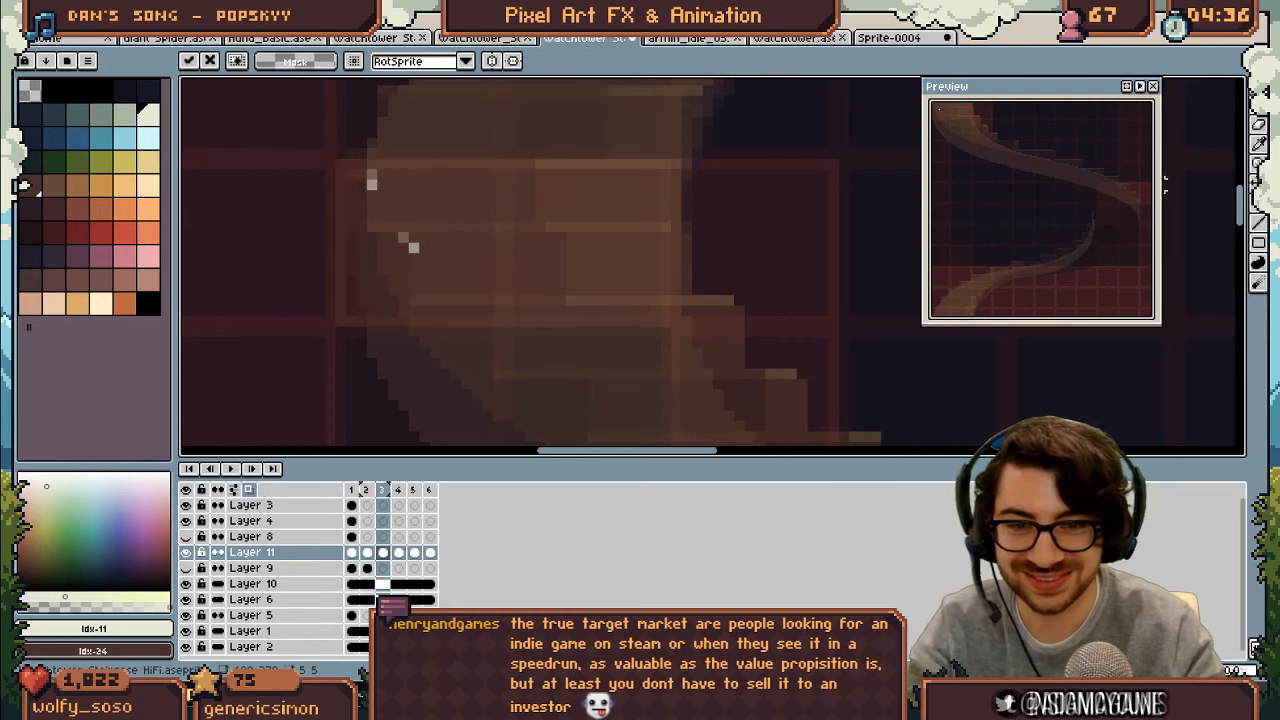
Step: Flip forward and back through all six frames to examine the spacing of the upper two markers' paths
key("Right")
key("Right")
key("Right")
key("Right")
key("Right")
key("Left")
key("Left")
key("Left")
key("Left")
key("Left")
key("Right")
key("Right")
key("Right")
key("Right")
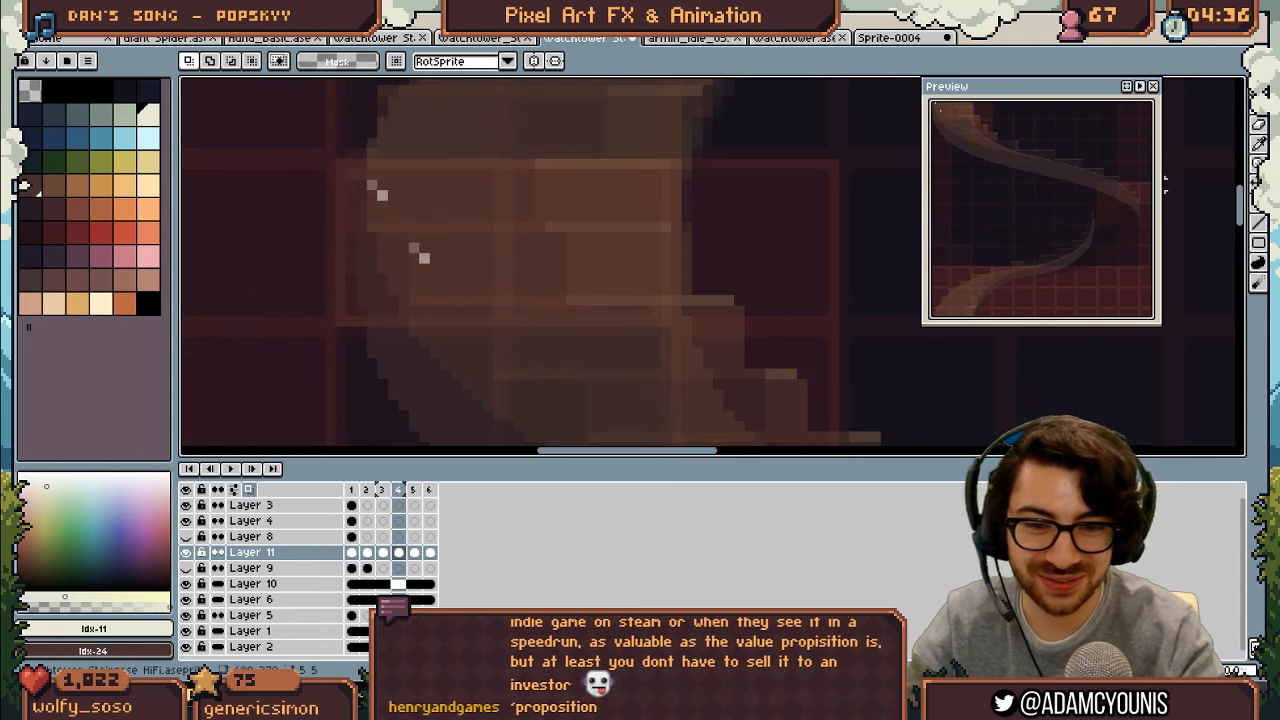
key("Left")
Step: Redraw the lower marker in frame 6 one pixel further right and down, erasing the old pixel
key("b")
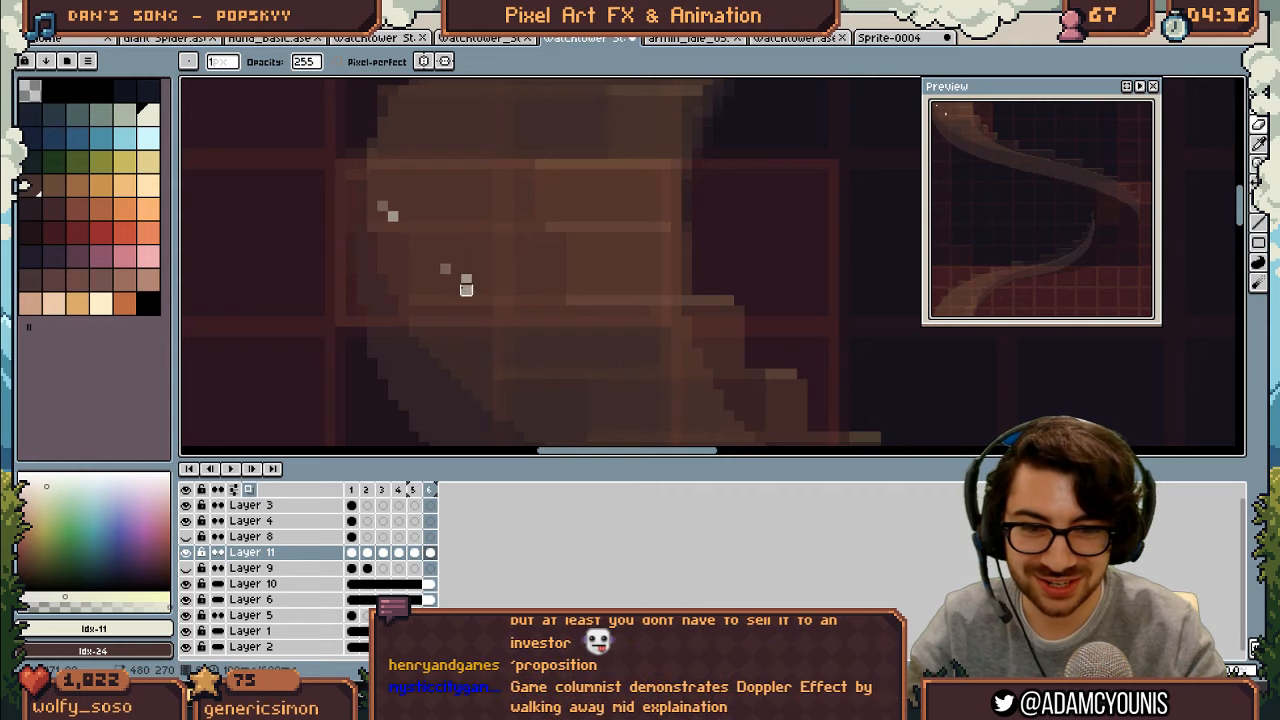
left_click(476, 289)
right_click(466, 279)
key("Left")
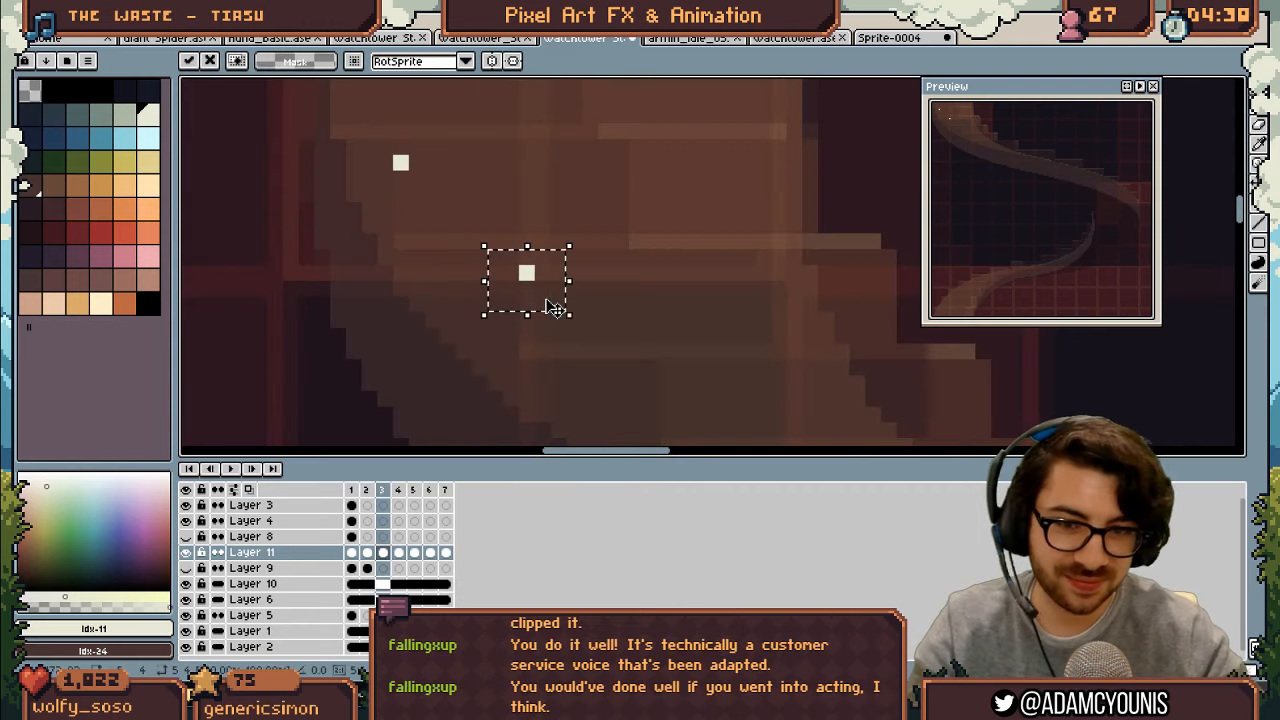
Step: Move the lowest marker in frame 3 of Layer 11 two pixels right and deselect it
key("Right")
key("Right")
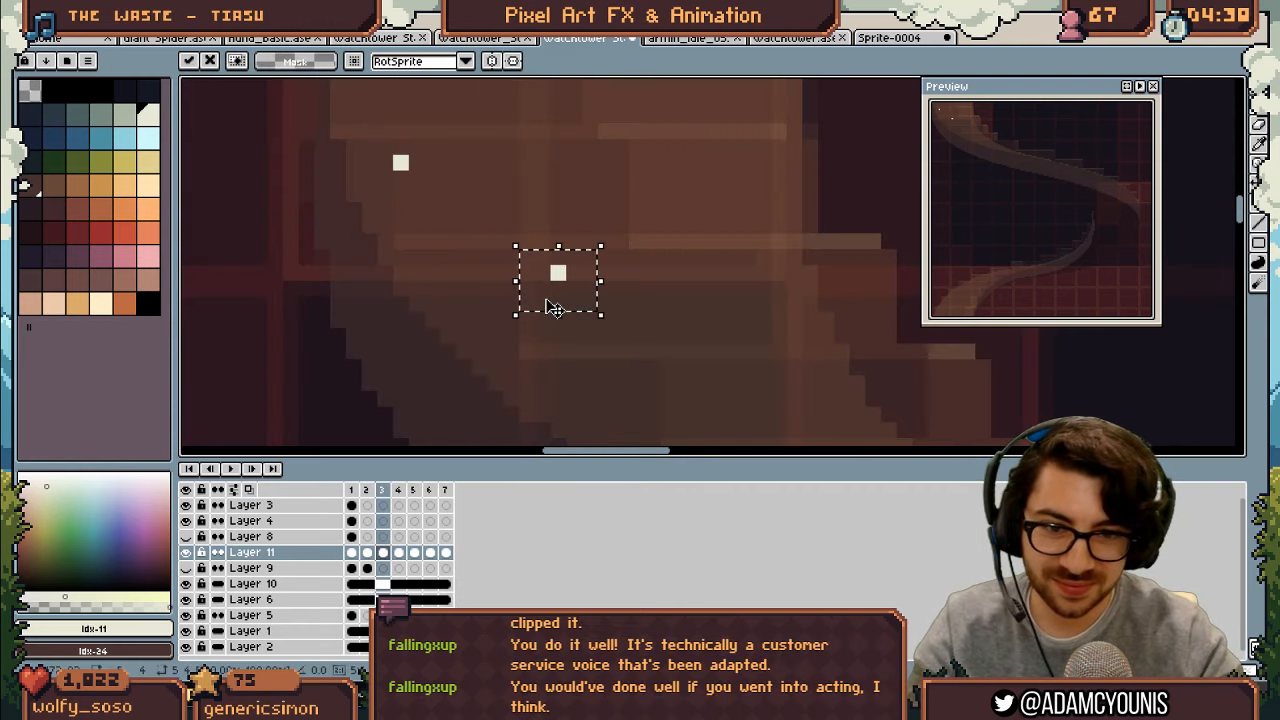
key("Return")
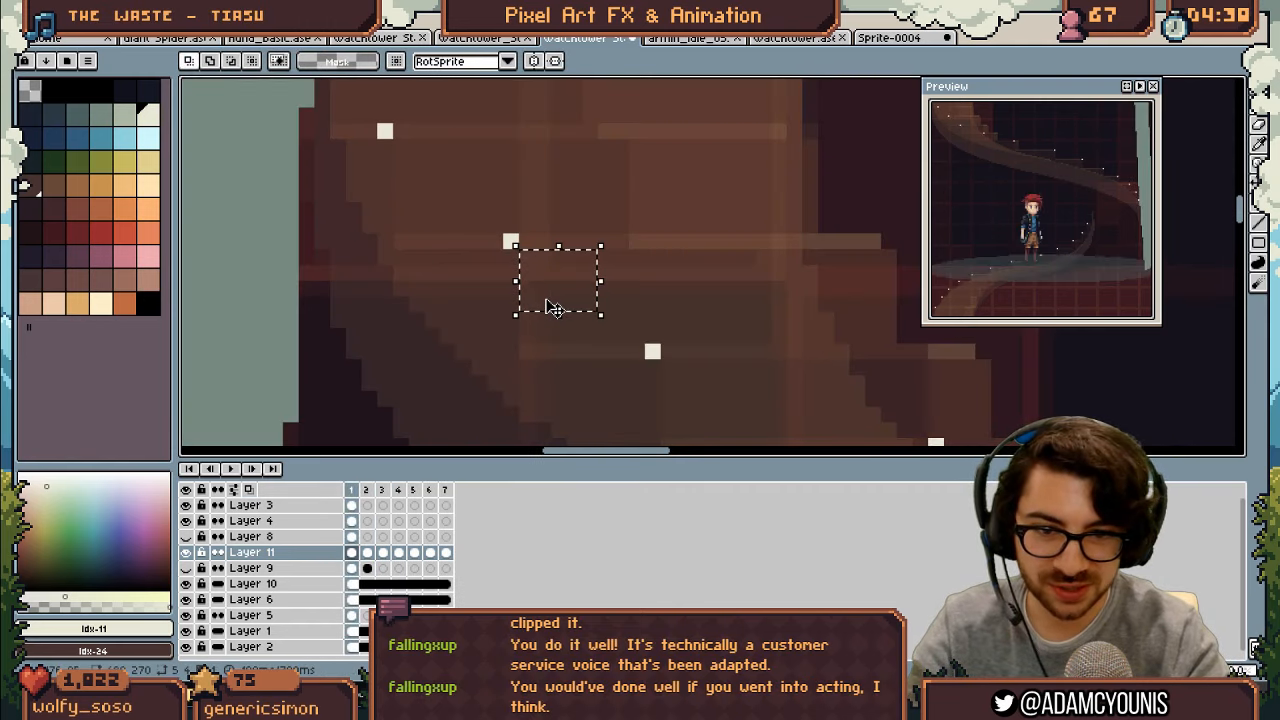
key("Left")
key("ctrl+d")
key("e")
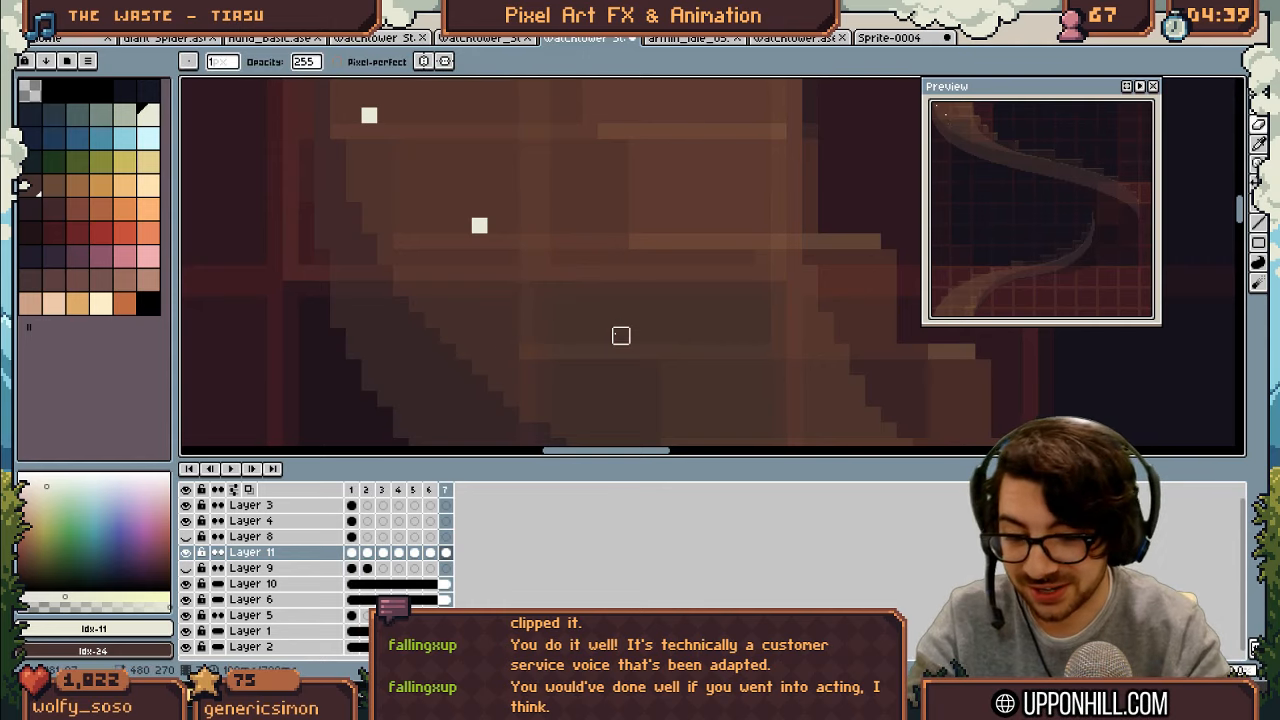
Step: Move the lowest marker in frame 4 of Layer 11 five pixels right
key("Right")
key("Right")
key("Right")
key("Right")
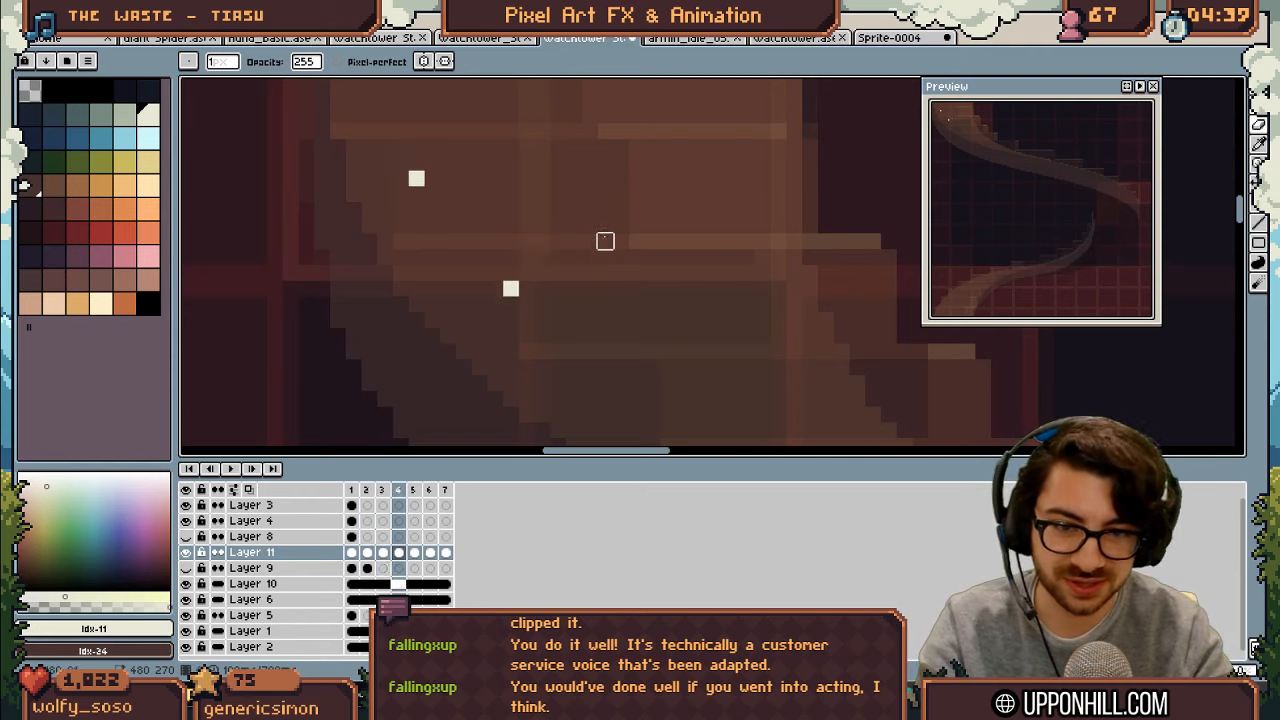
key("m")
left_click_drag(472, 250, 613, 304)
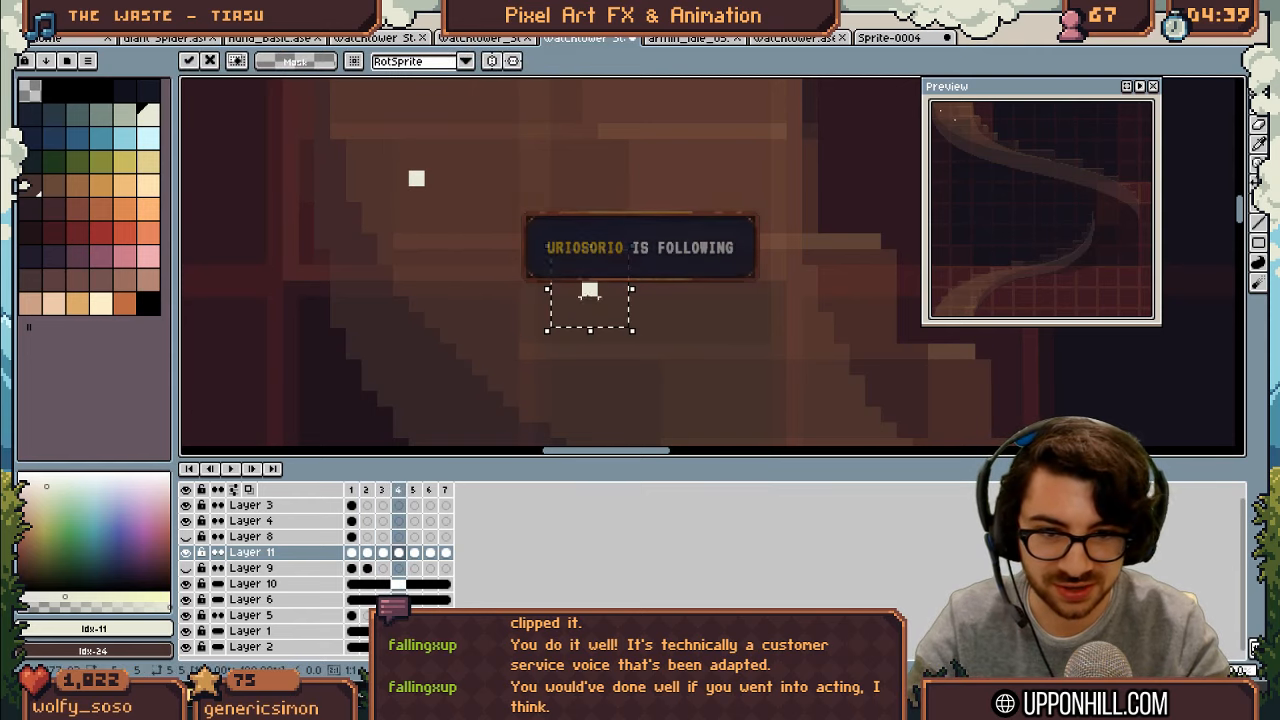
Step: Select the lowest marker in frame 3 again, and move frame 4's lowest marker two pixels left
key("ctrl+d")
key("Left")
key("Left")
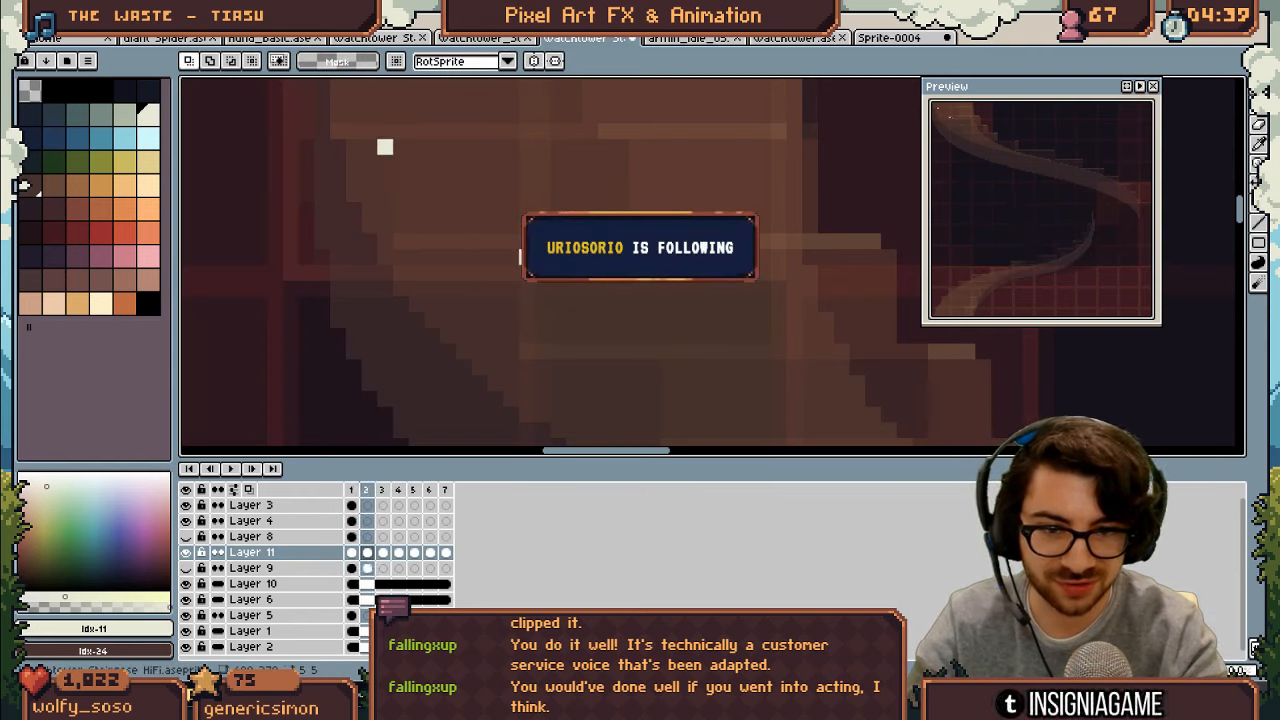
key("Right")
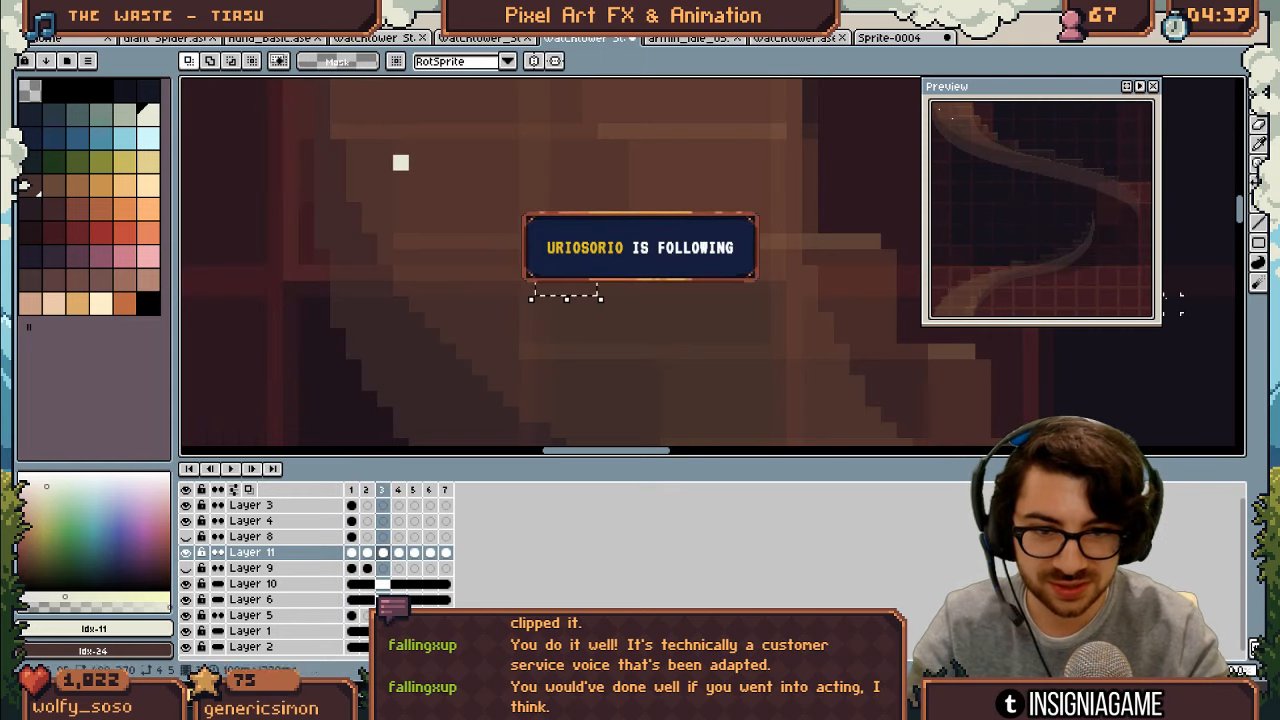
key("Right")
left_click_drag(550, 283, 628, 312)
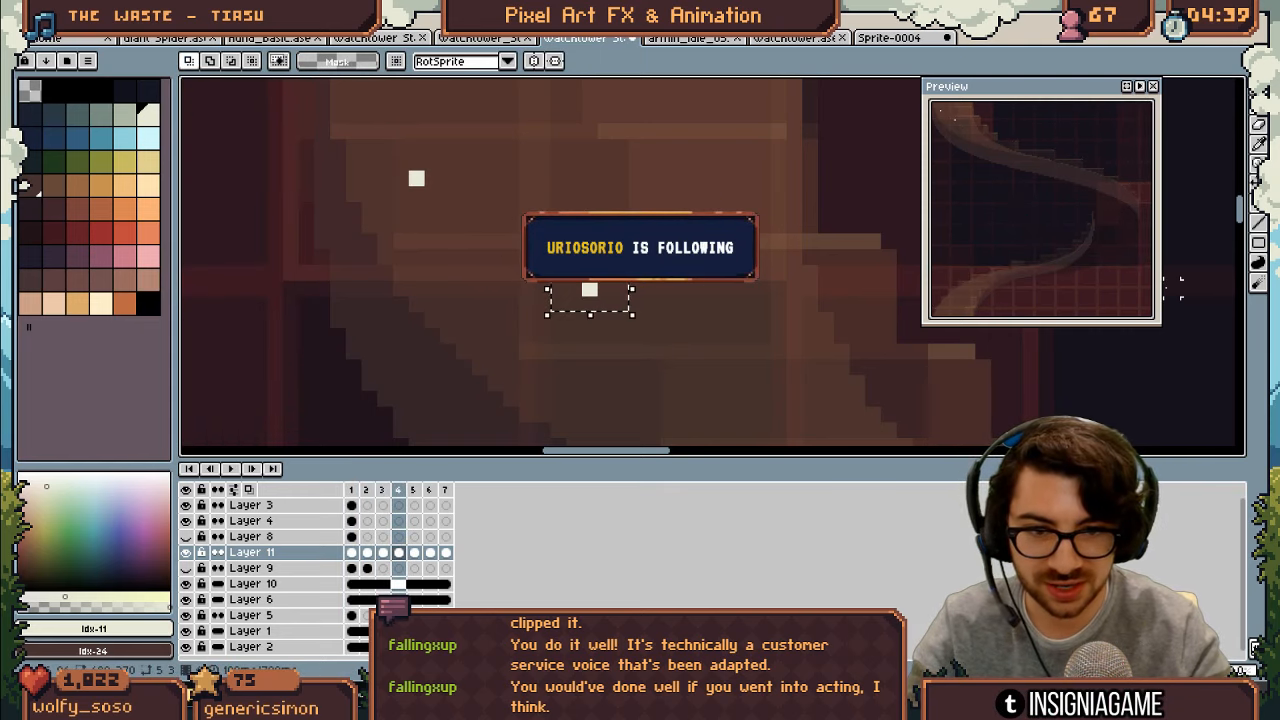
key("Left")
key("Left")
key("ctrl+d")
Step: Move the lowest marker in frame 5 of Layer 11 five pixels right, in line with the previous frames' path
key("Left")
key("Left")
key("Left")
key("Right")
key("Right")
key("Right")
key("Right")
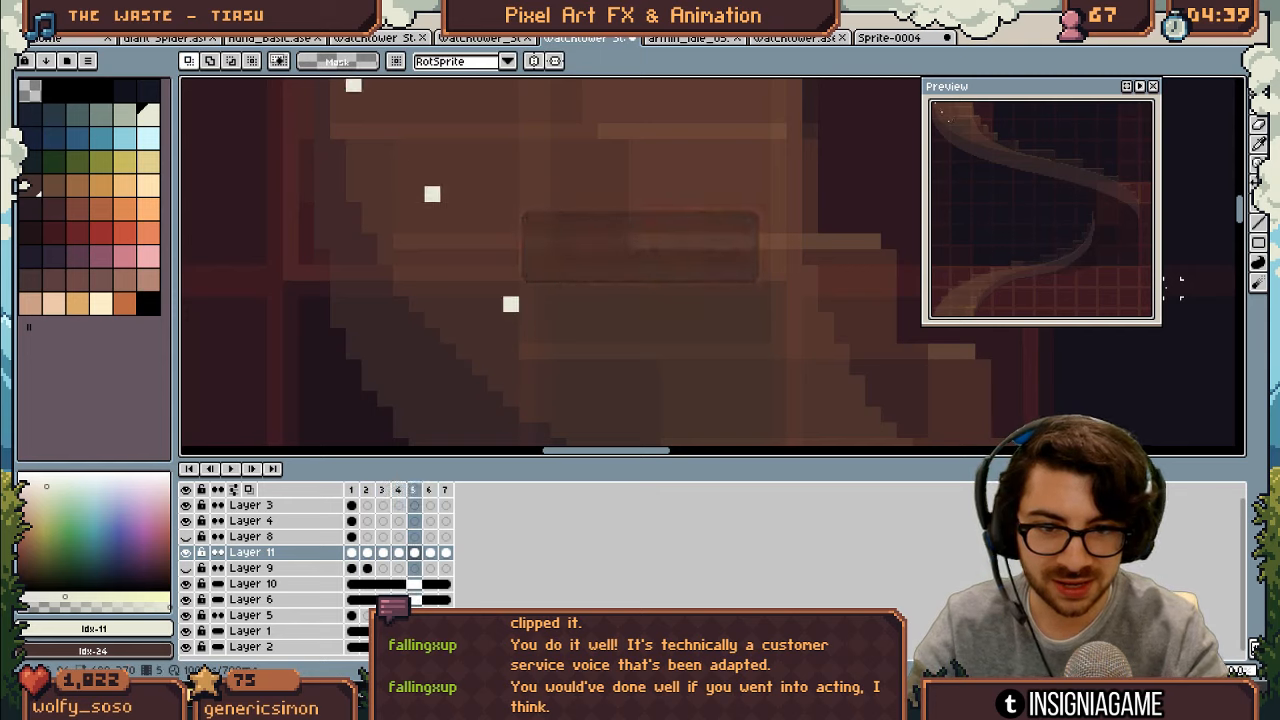
mouse_move(478, 264)
left_mouse_down()
mouse_move(531, 329)
mouse_move(598, 320)
left_mouse_up()
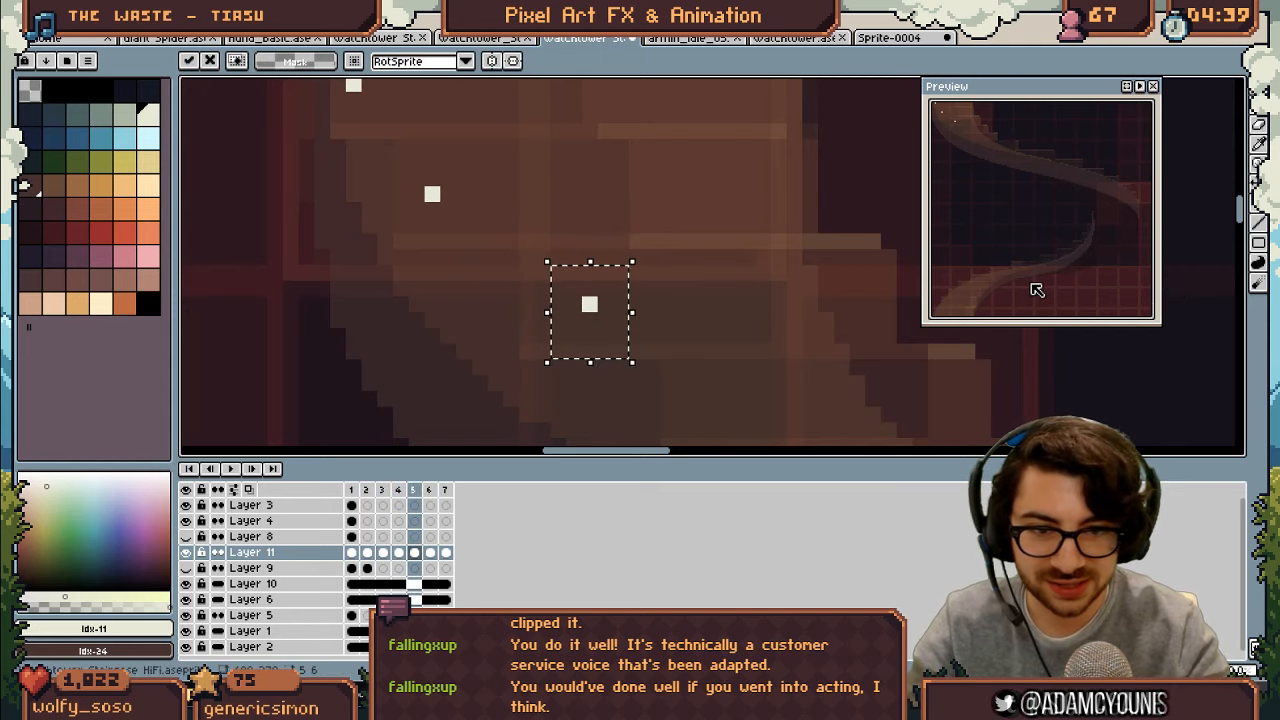
Step: Compare frame 5's lowest marker with the neighbouring frames and move it one pixel left
key("ctrl+d")
key("Left")
key("Left")
key("Right")
key("Right")
key("Right")
key("Left")
key("Left")
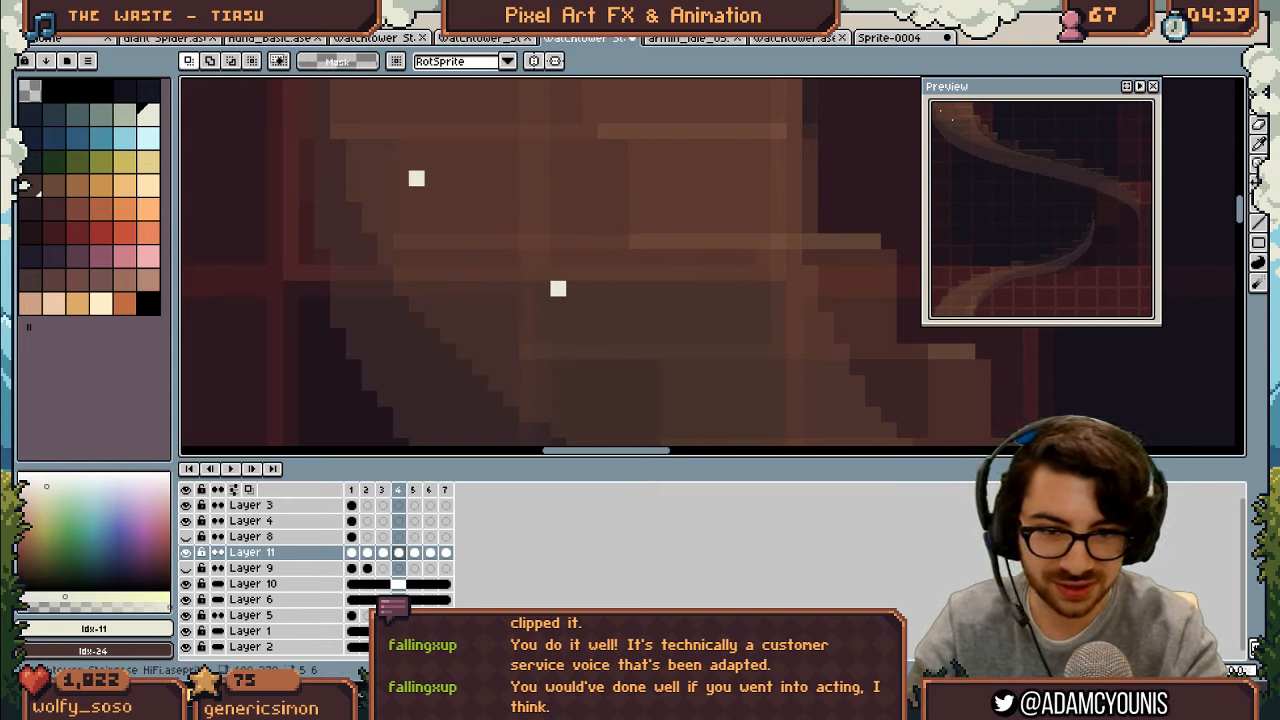
key("Right")
left_click_drag(550, 264, 600, 314)
key("Left")
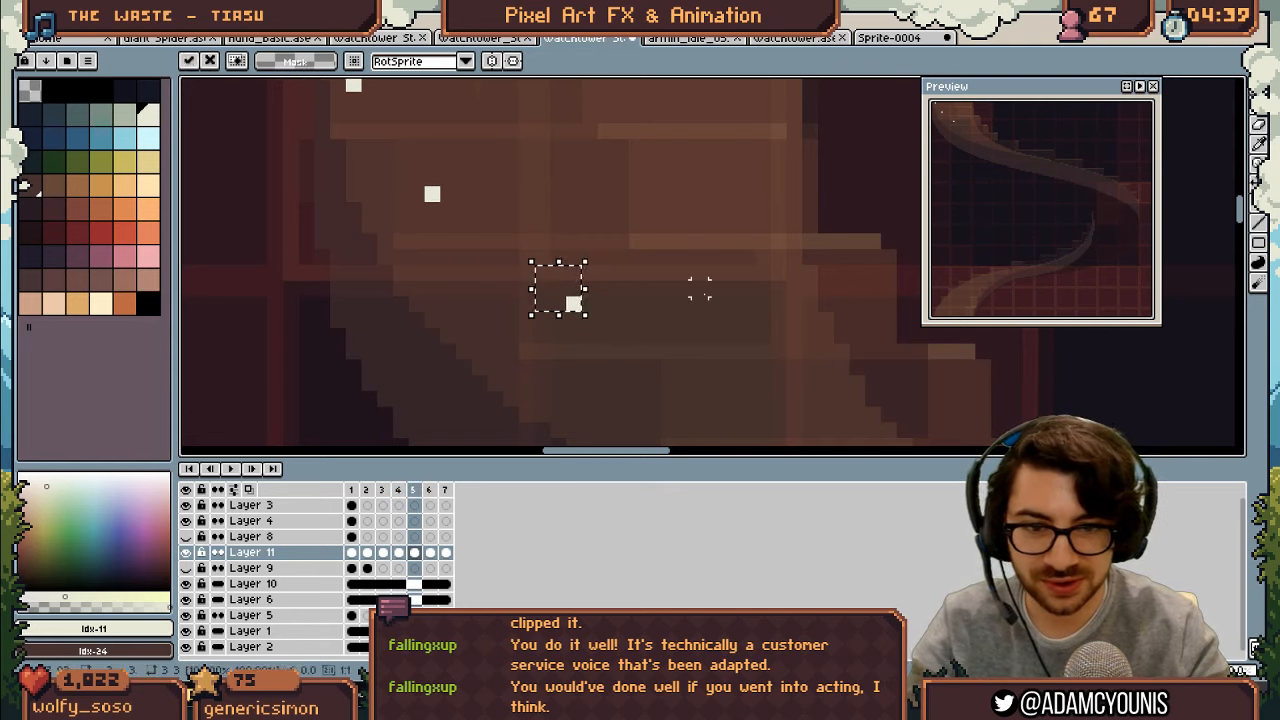
key("ctrl+d")
Step: Move the lowest marker in frame 6 of Layer 11 seven pixels right, following its path from frame 1
key("Left")
key("Left")
key("Left")
key("Left")
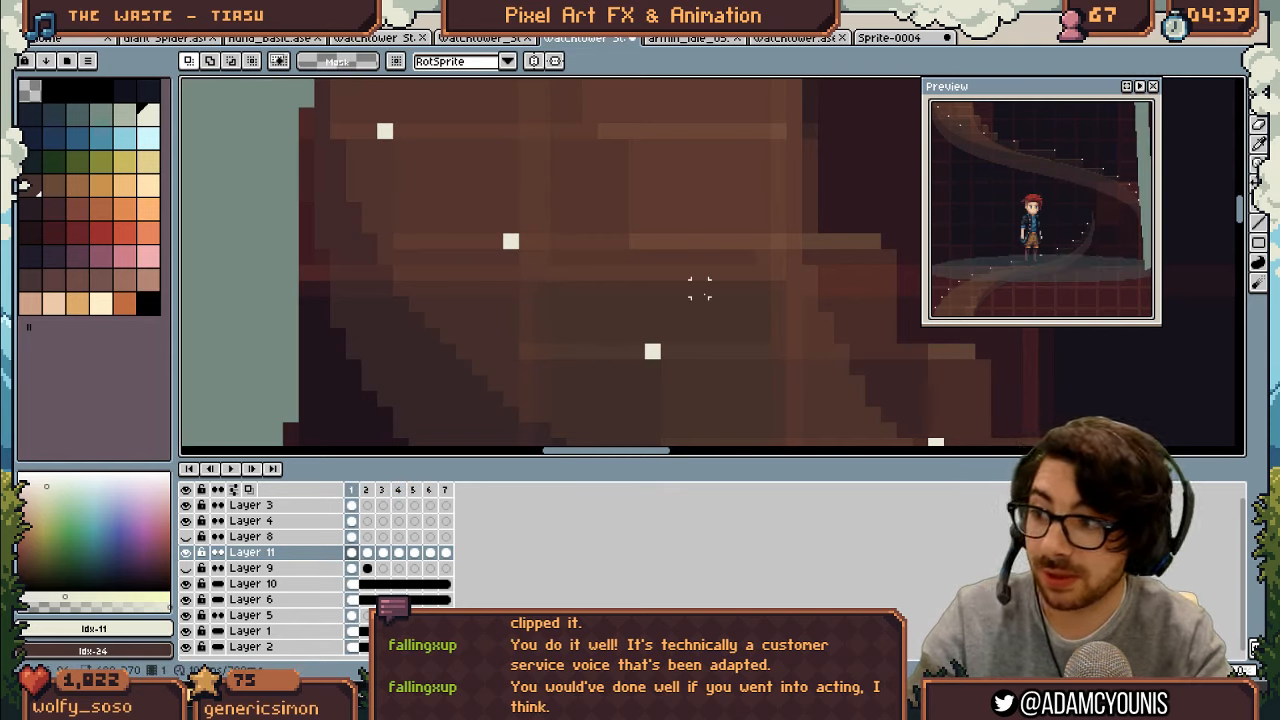
key("Right")
key("Right")
key("Right")
key("Right")
key("Right")
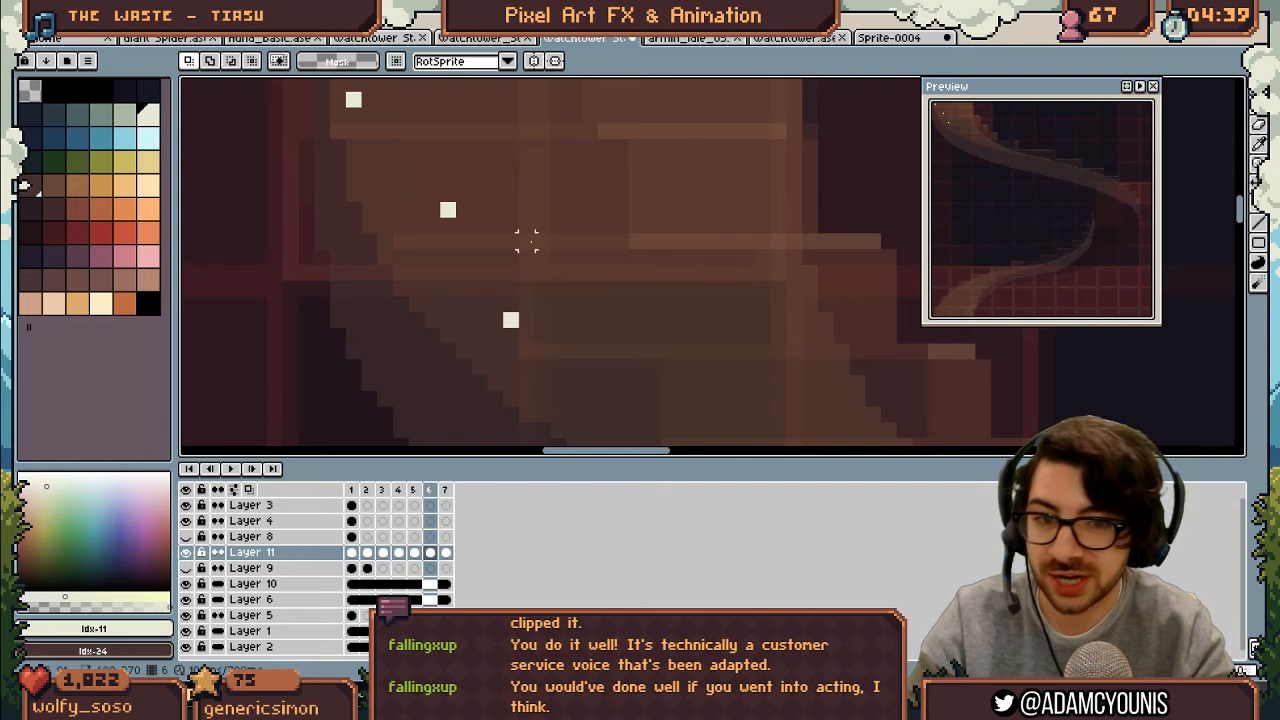
mouse_move(451, 309)
left_mouse_down()
mouse_move(551, 374)
mouse_move(622, 354)
left_mouse_up()
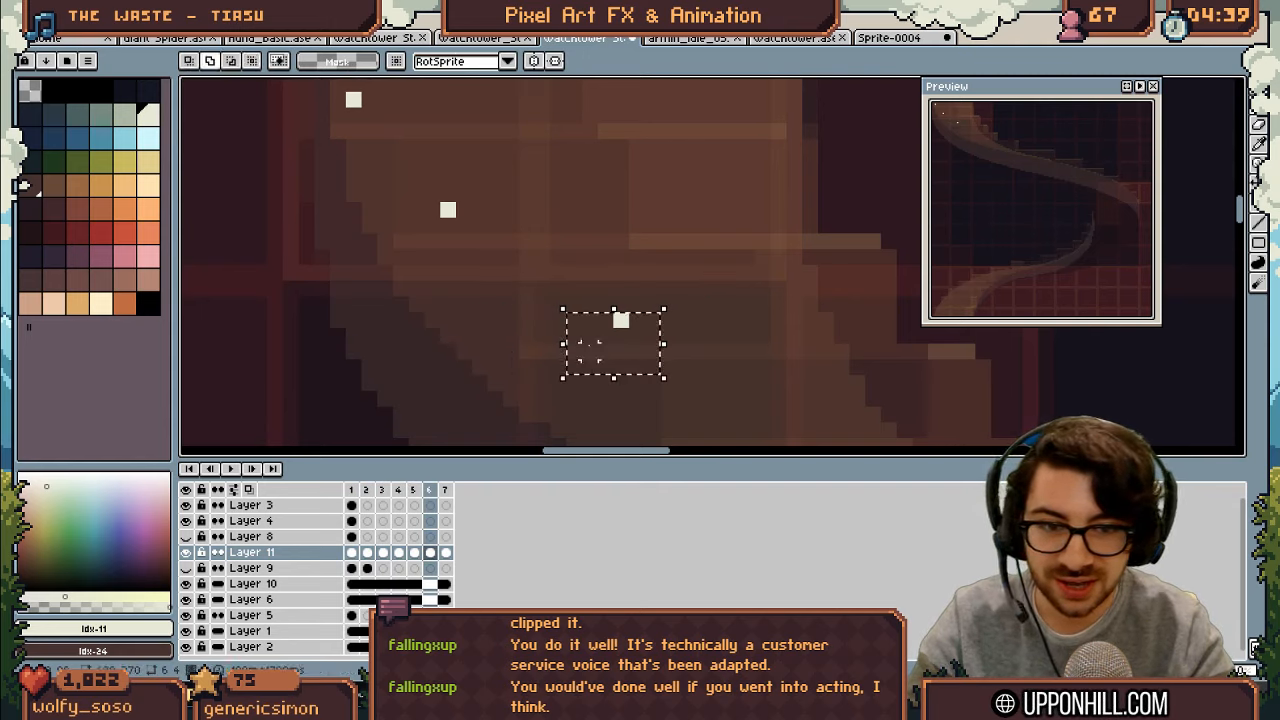
Step: Compare frame 6's lowest marker with frames 5 and 7, and move it one pixel left
key("ctrl+d")
key("Left")
key("Left")
key("Right")
key("Right")
key("Right")
key("Left")
key("Left")
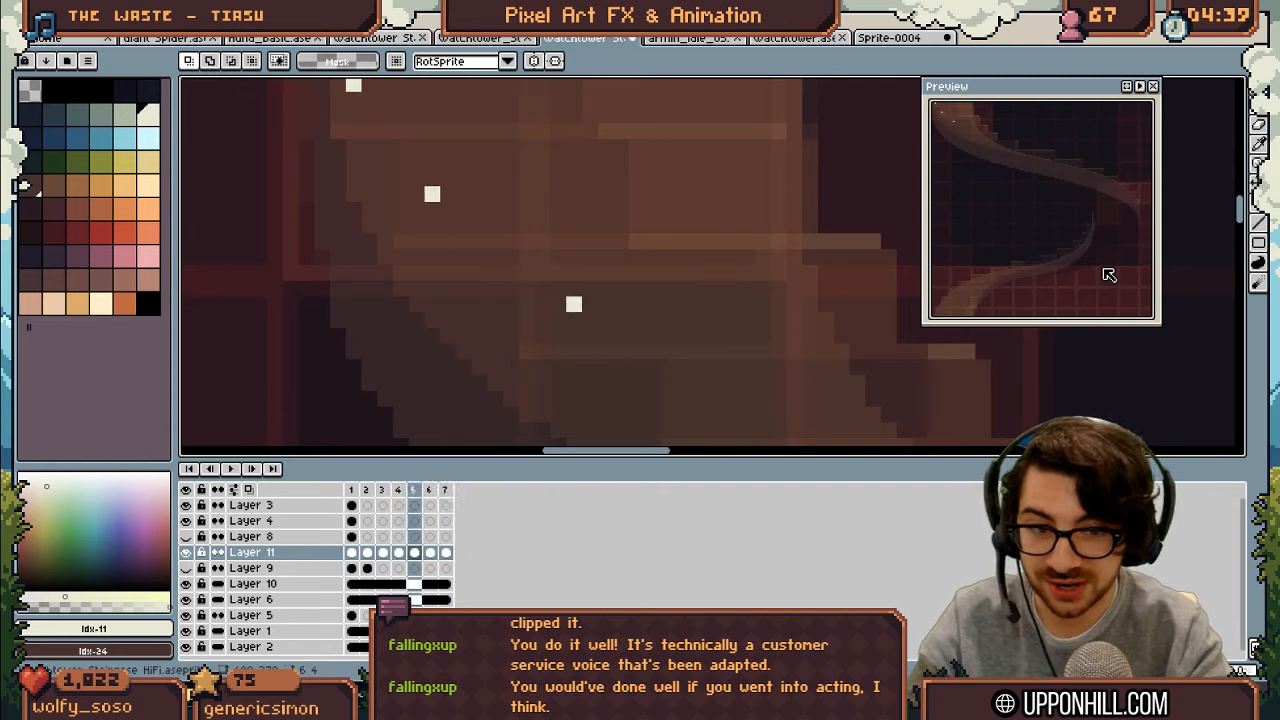
key("Right")
left_click_drag(598, 266, 677, 360)
key("Left")
key("ctrl+d")
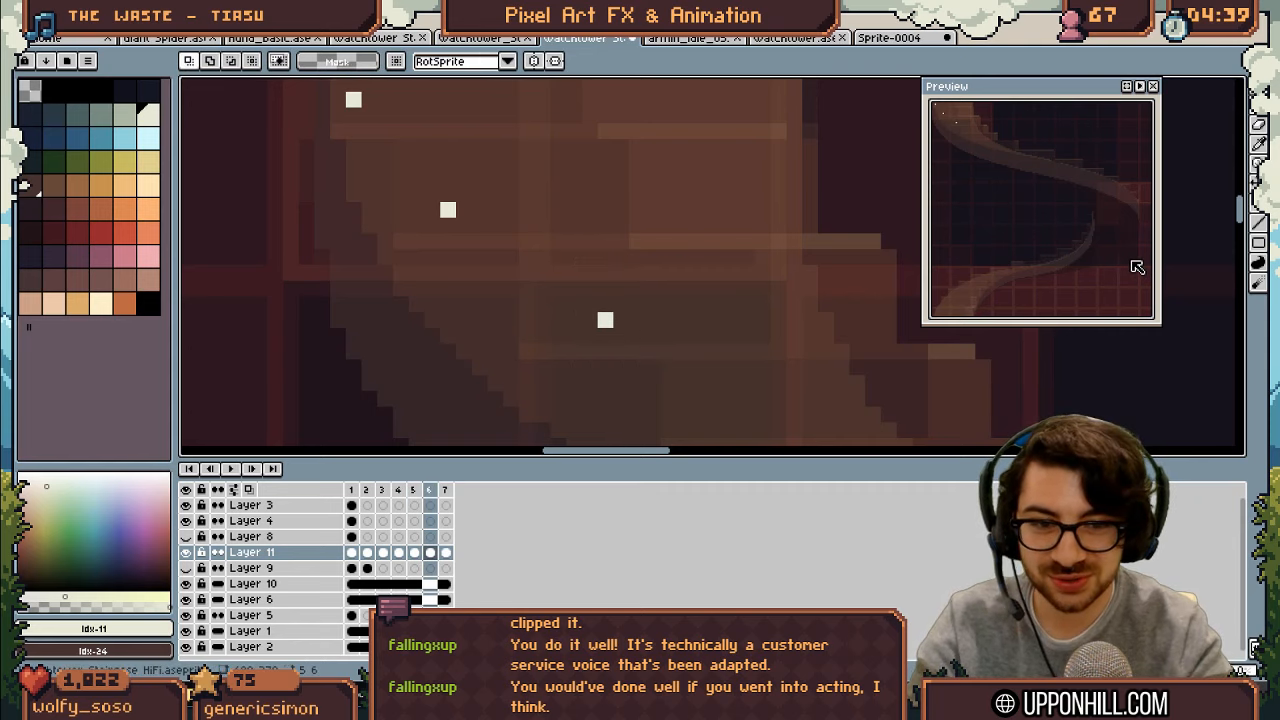
Step: Draw a white marker pixel in frame 7, one pixel right and down from frame 6's lowest marker
key("Return")
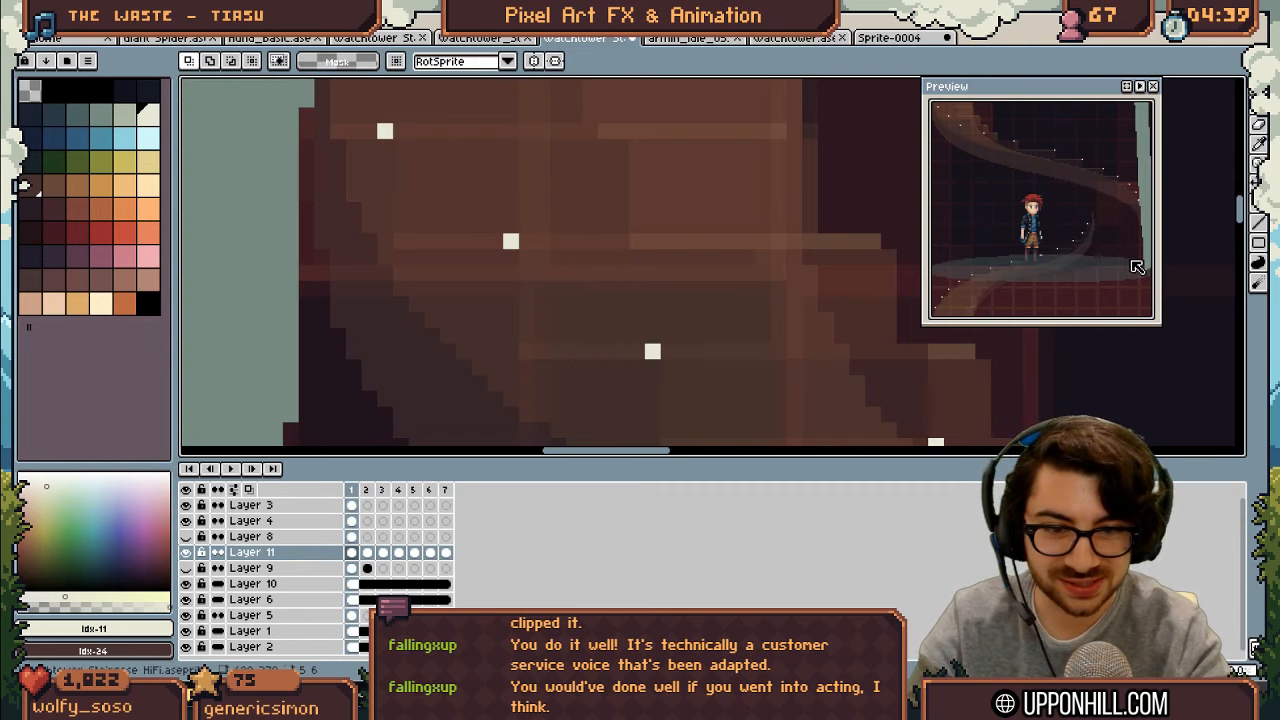
key("b")
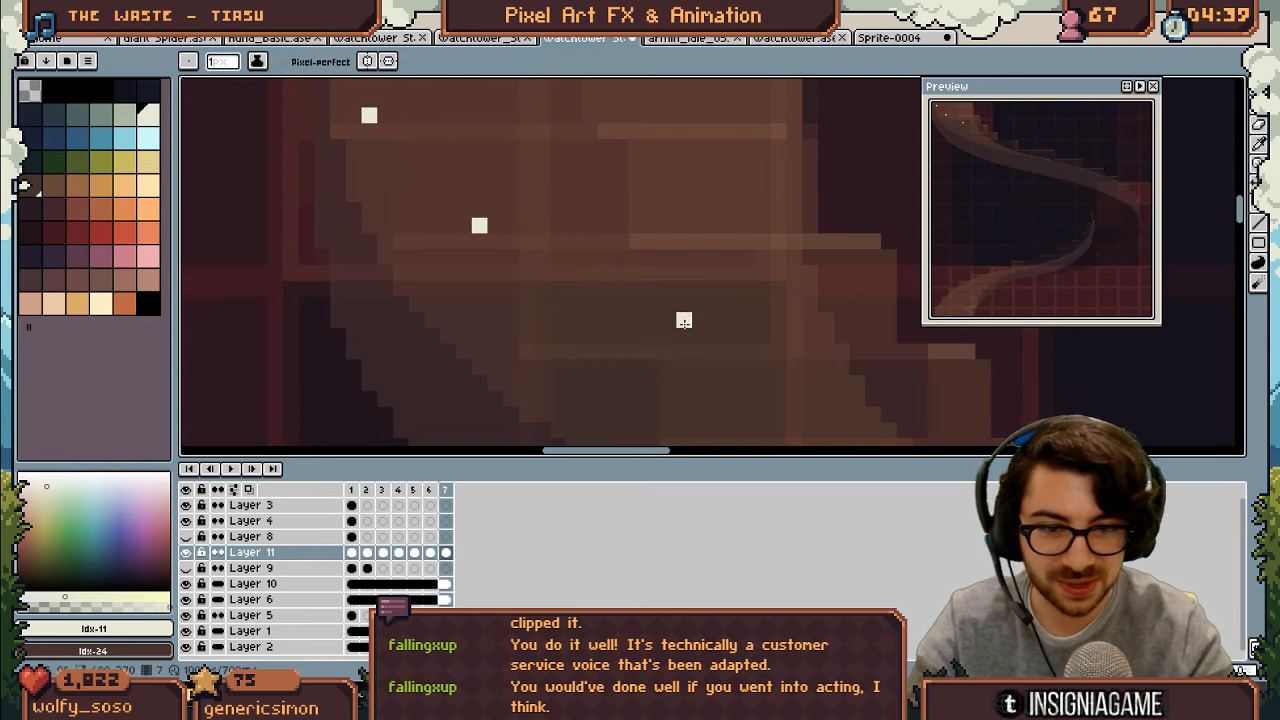
left_click(621, 336)
Step: Flip between frames 5, 6, 7 and 1 to examine how the lowest marker travels into the loop's start
key("Left")
key("Left")
key("Right")
key("Right")
key("Right")
key("Left")
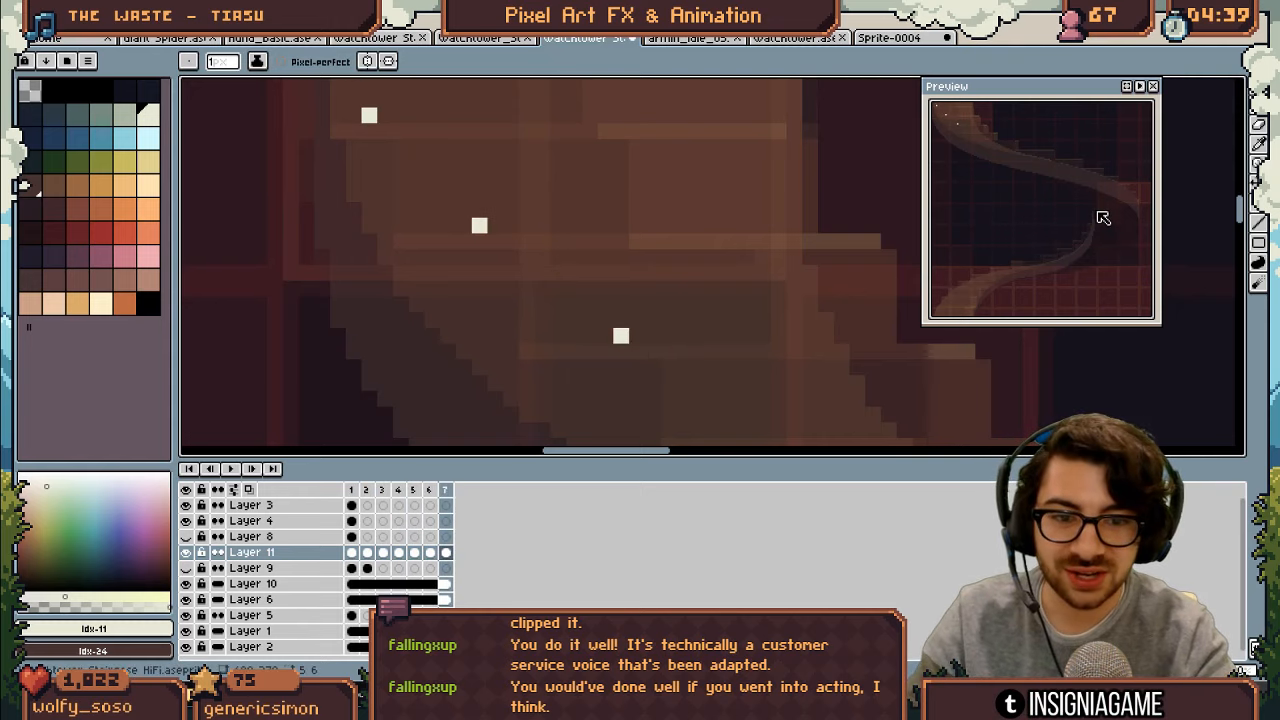
key("Left")
key("Right")
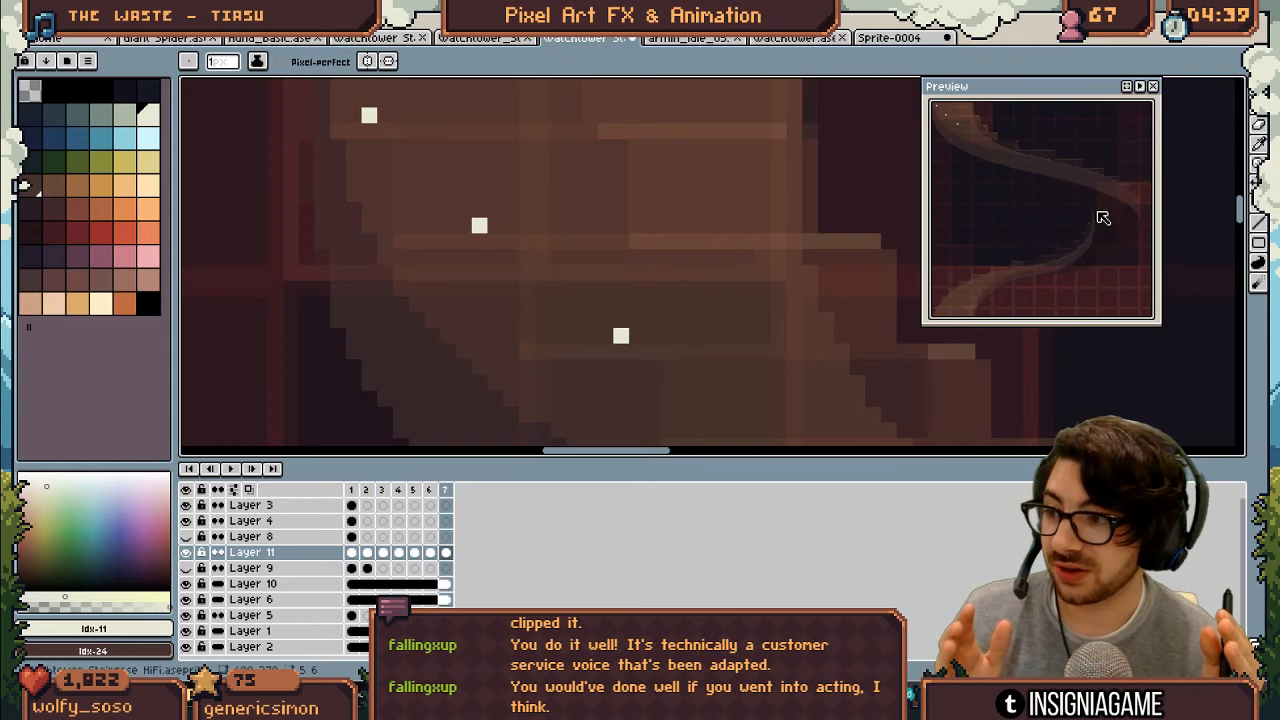